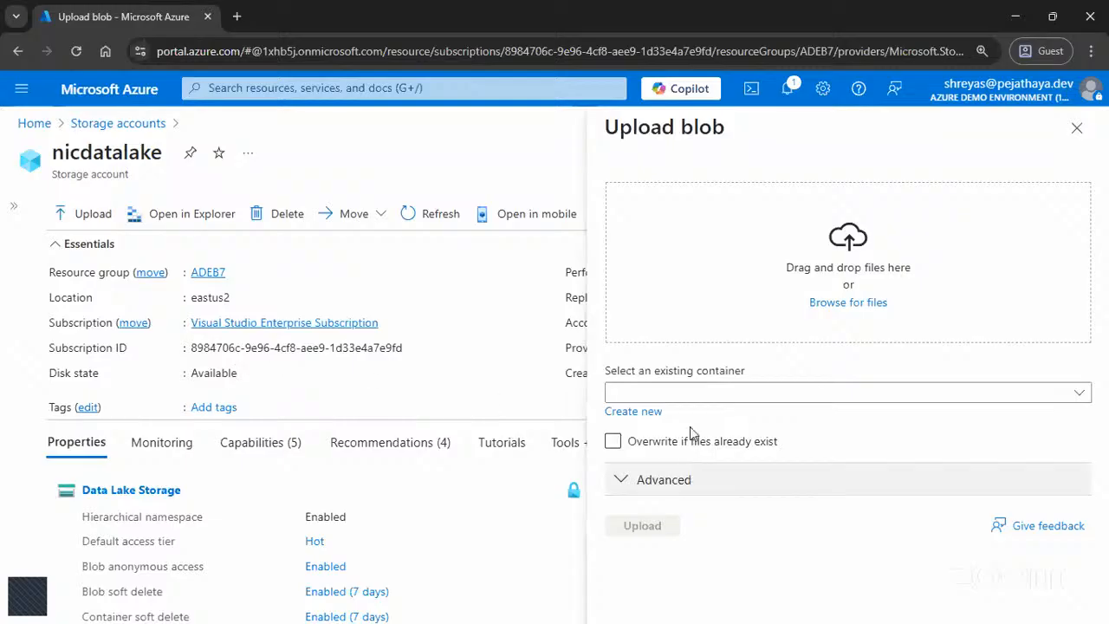
Step: Check the existing containers available for the blob upload, and open the nicdatalake storage account's container list
{"action": "left_click_drag", "start_coordinate": [604, 370], "coordinate": [750, 376]}
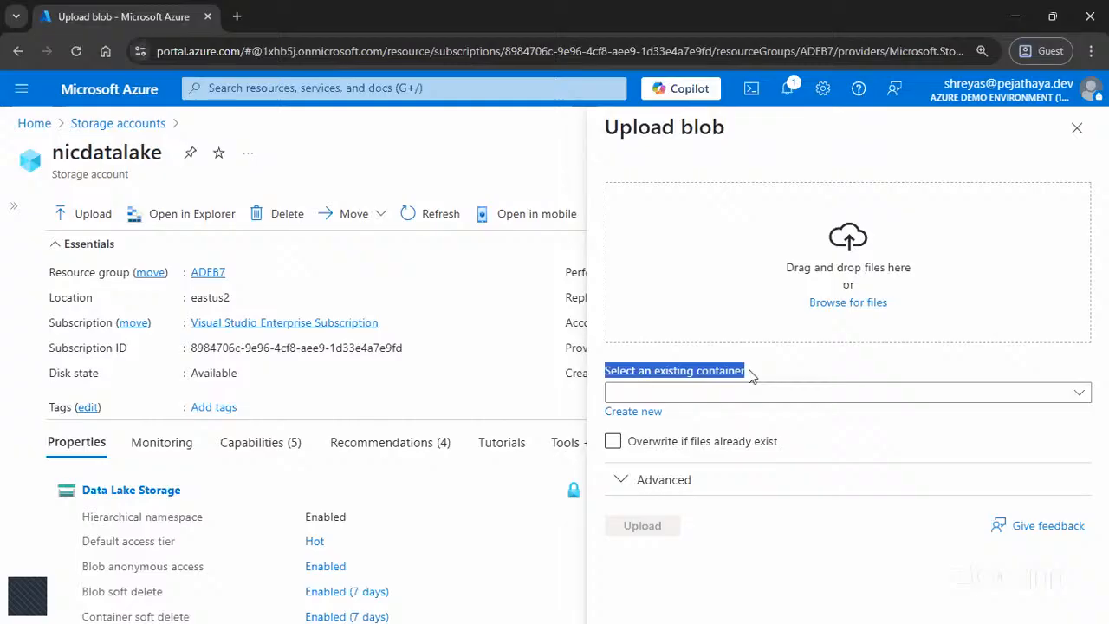
{"action": "left_click", "coordinate": [869, 392]}
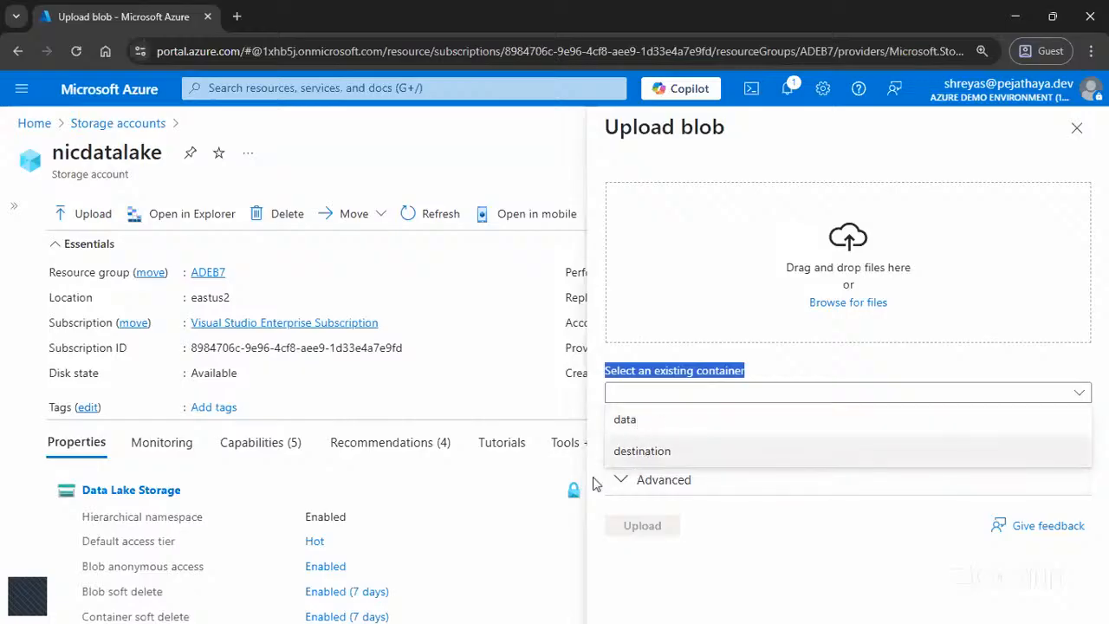
{"action": "left_click", "coordinate": [9, 208]}
{"action": "scroll", "coordinate": [61, 390], "scroll_direction": "down", "scroll_amount": 3}
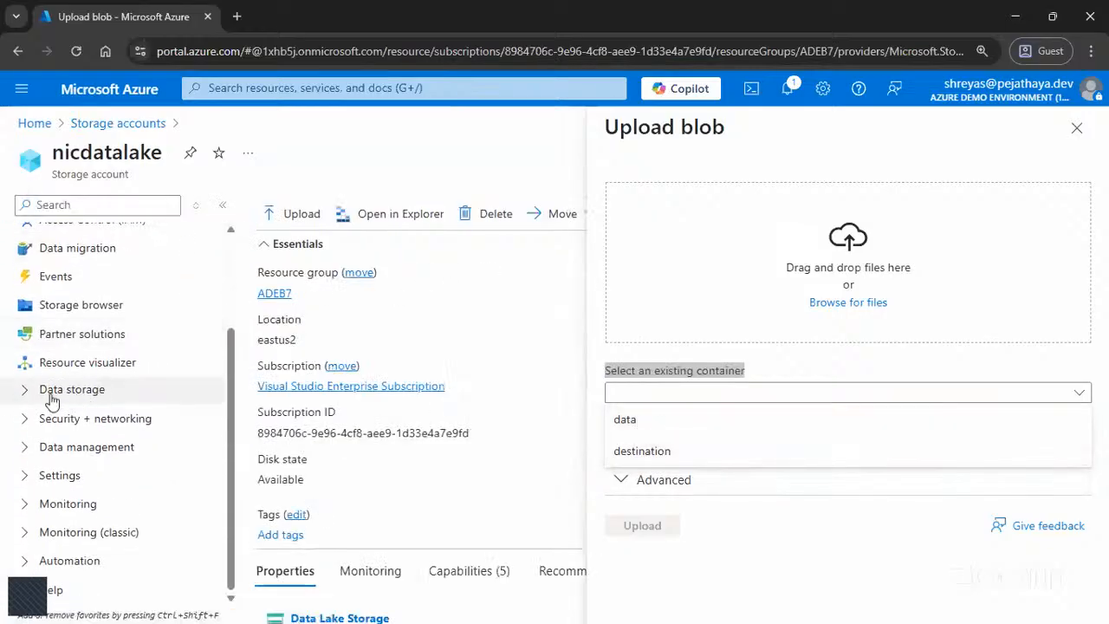
{"action": "left_click", "coordinate": [69, 394]}
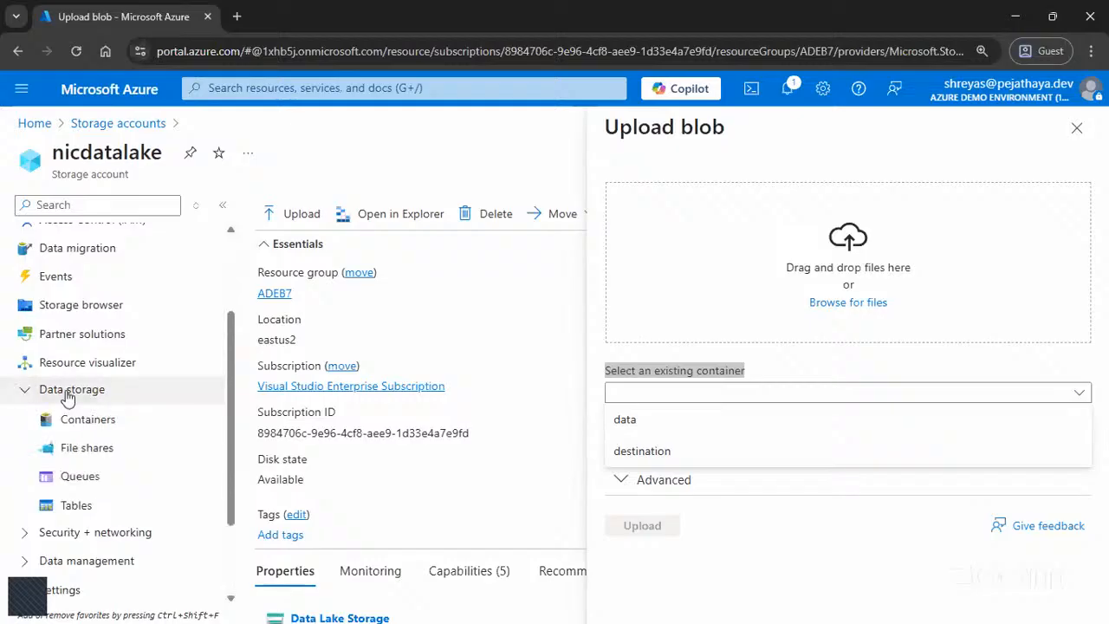
{"action": "left_click", "coordinate": [87, 421]}
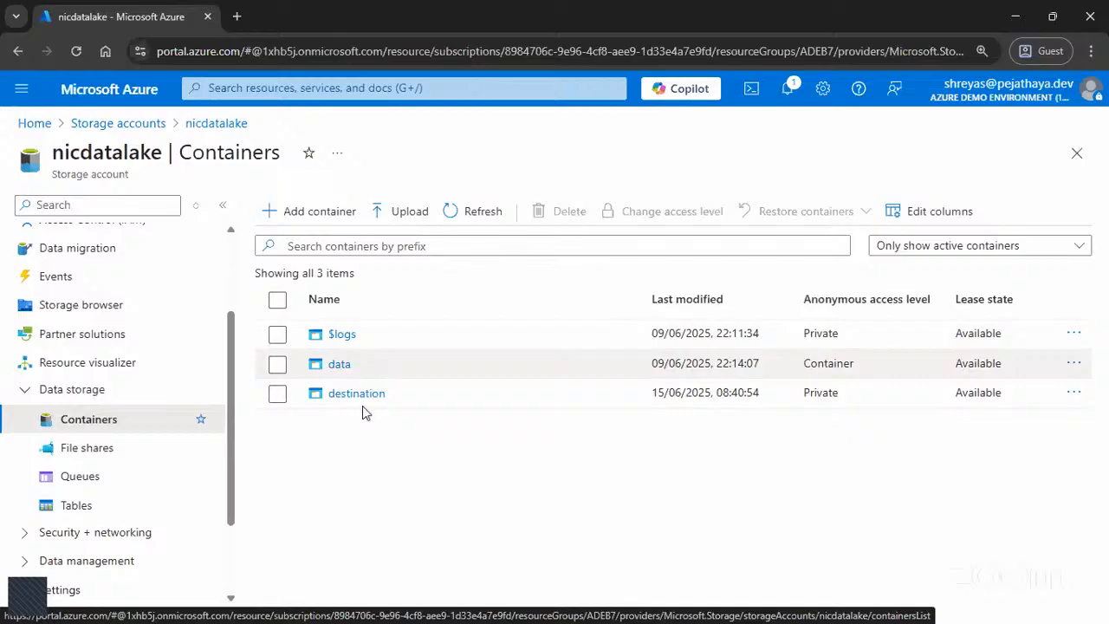
Step: Look into the data container, and delete basic-data.csv from the destination container
{"action": "left_click", "coordinate": [338, 365]}
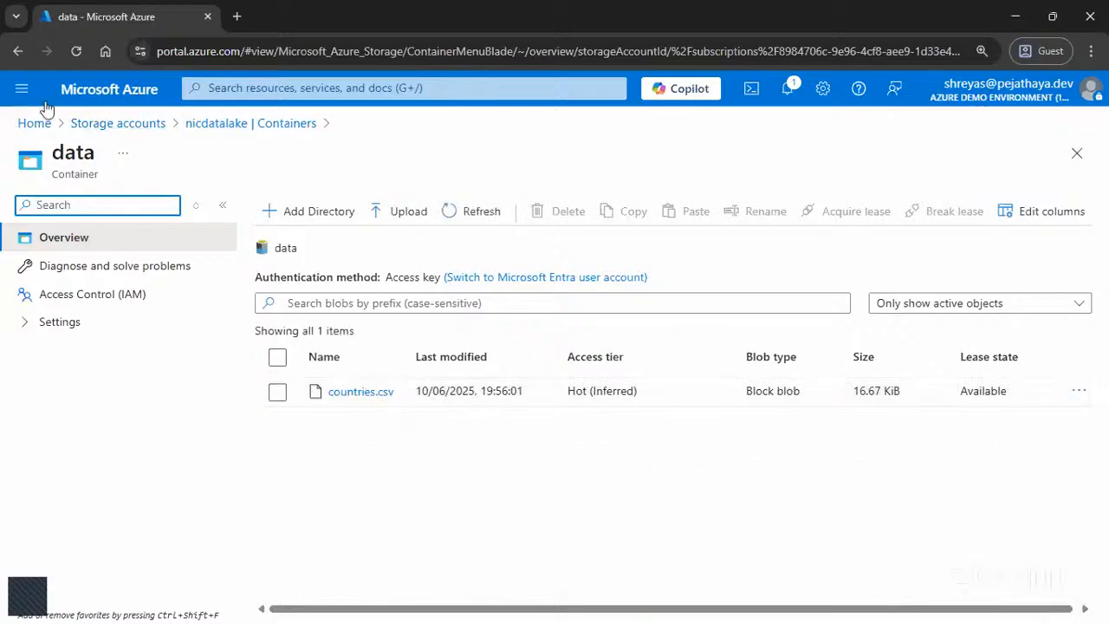
{"action": "left_click", "coordinate": [283, 127]}
{"action": "left_click", "coordinate": [352, 393]}
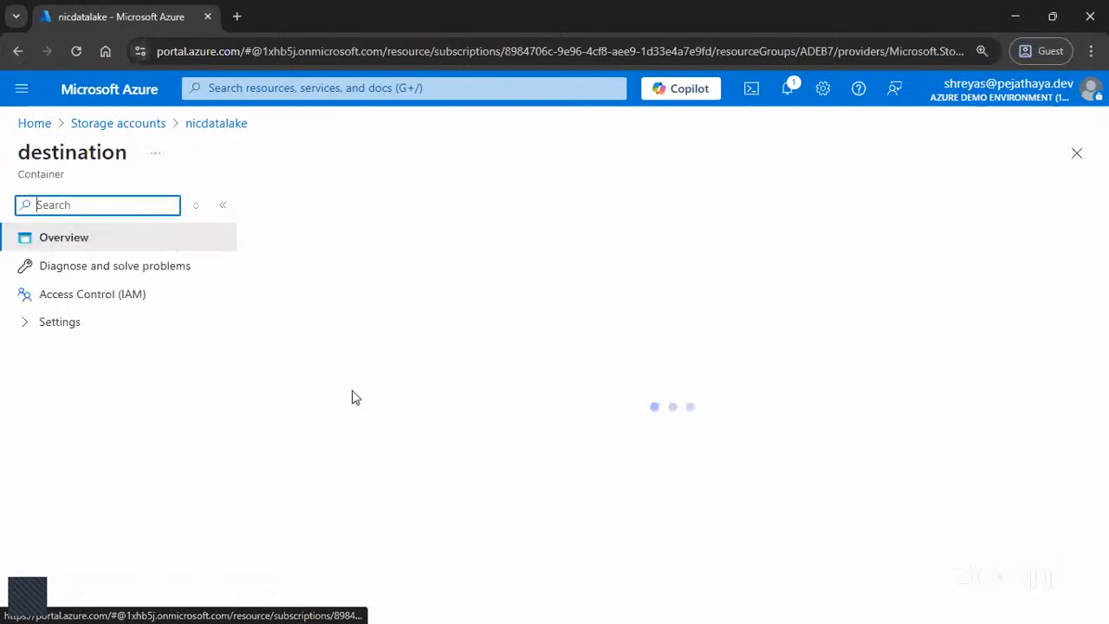
{"action": "left_click", "coordinate": [277, 392]}
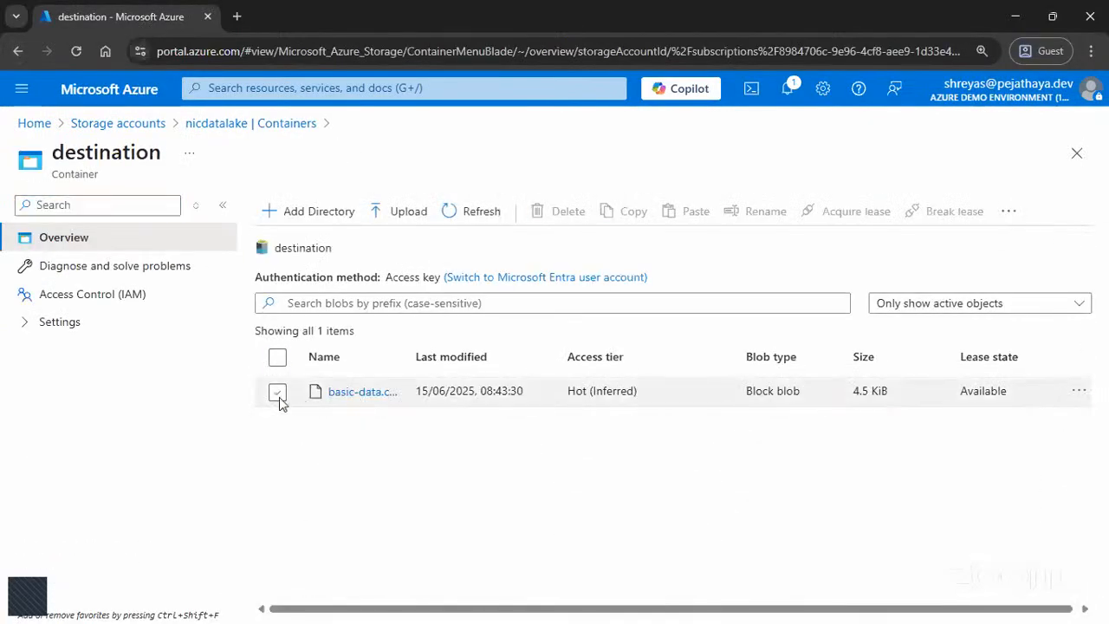
{"action": "left_click", "coordinate": [540, 217]}
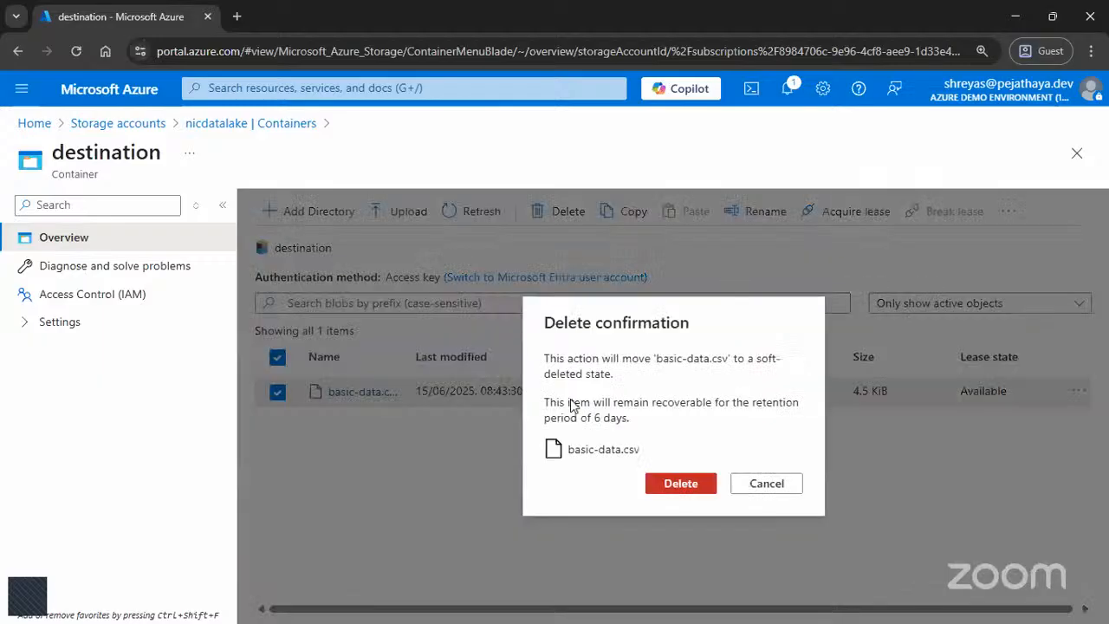
{"action": "left_click", "coordinate": [662, 487]}
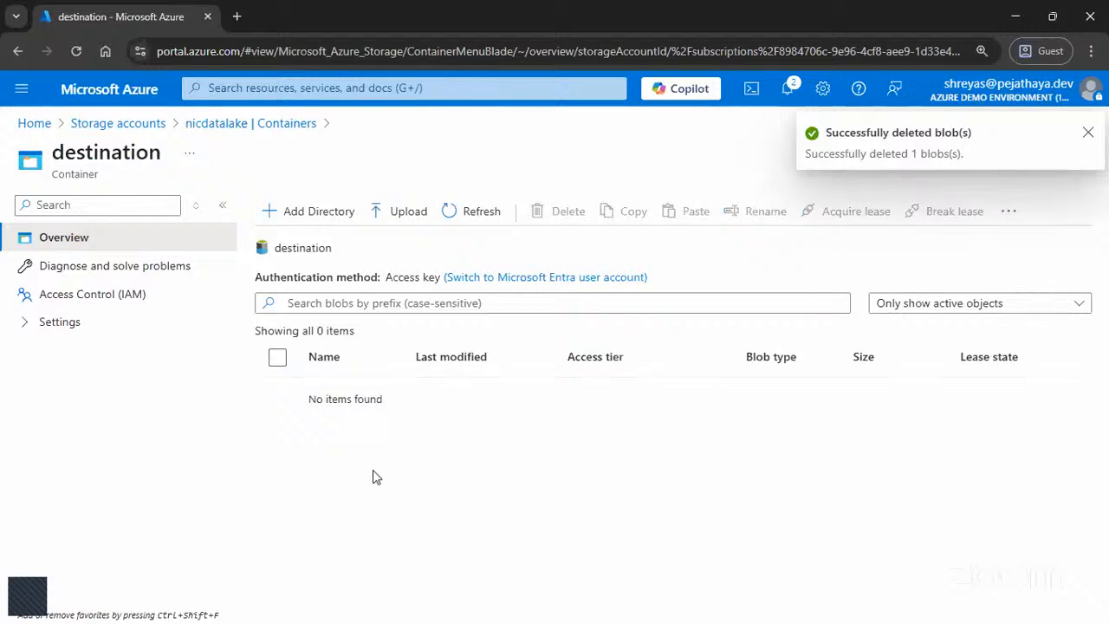
Step: Open the nicdatalake storage account's access keys and highlight the sentence about authenticating application requests
{"action": "left_click", "coordinate": [222, 124]}
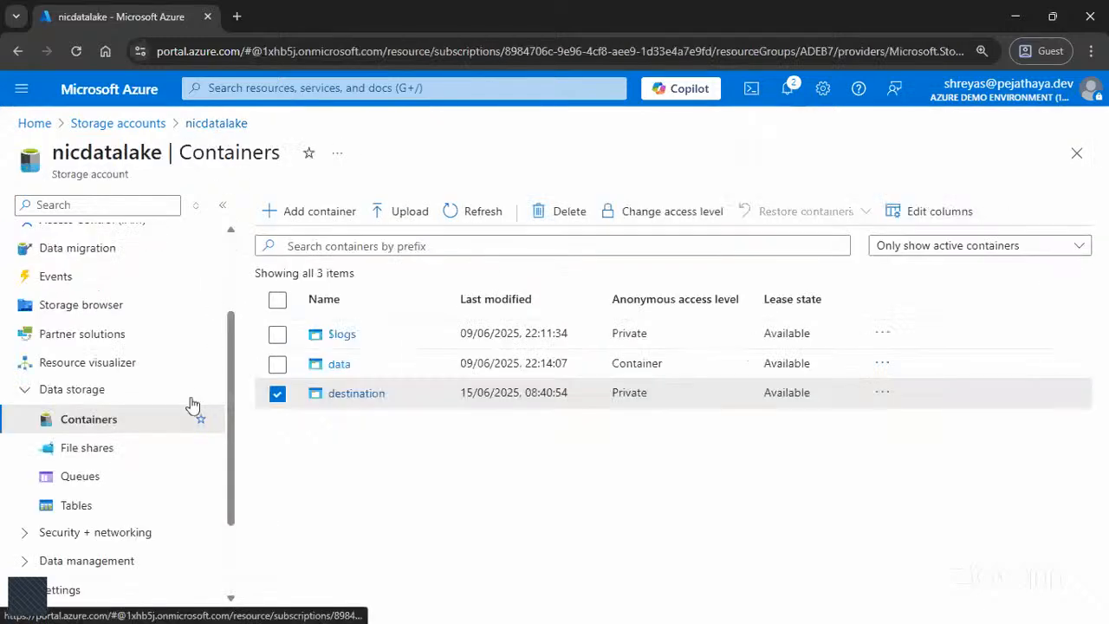
{"action": "scroll", "coordinate": [113, 433], "scroll_direction": "down", "scroll_amount": 1}
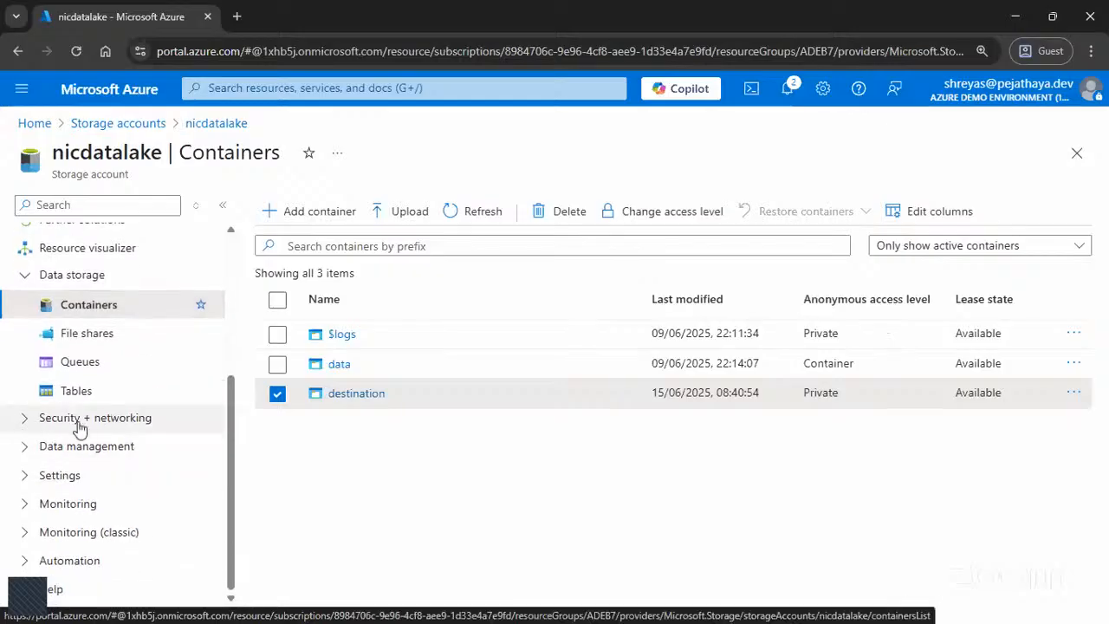
{"action": "left_click", "coordinate": [69, 424]}
{"action": "scroll", "coordinate": [84, 425], "scroll_direction": "down", "scroll_amount": 2}
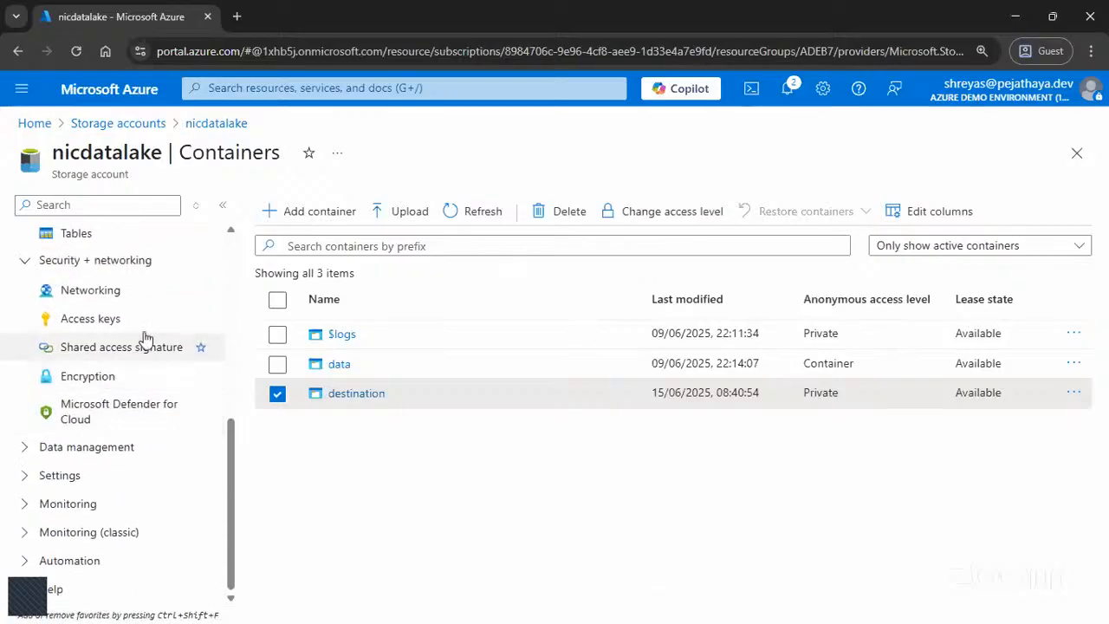
{"action": "left_click", "coordinate": [91, 319]}
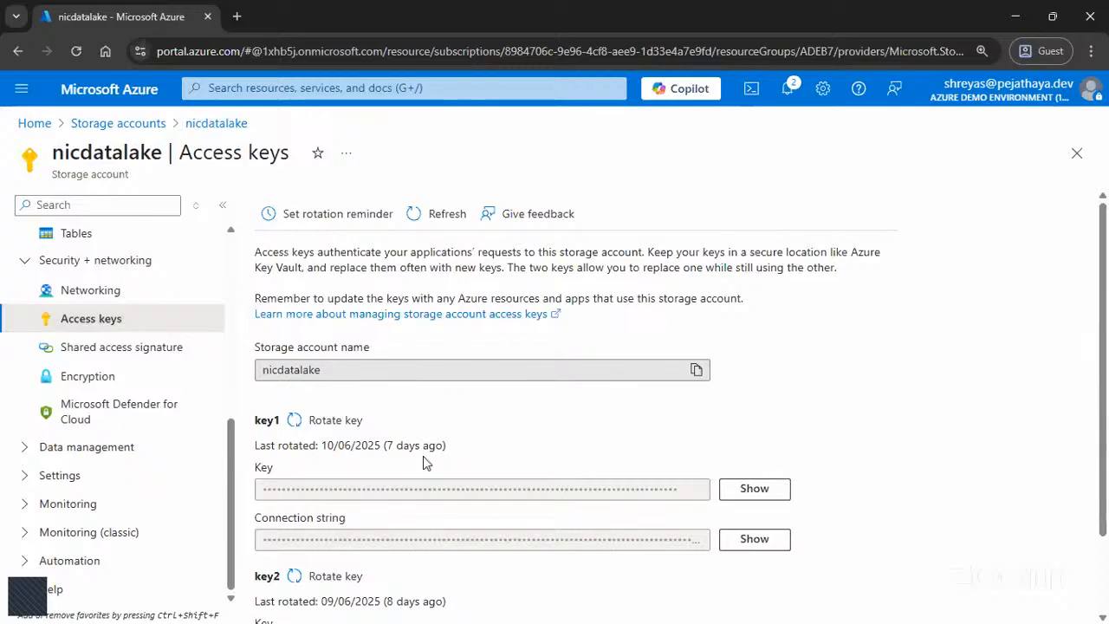
{"action": "left_click_drag", "start_coordinate": [262, 261], "coordinate": [644, 252]}
{"action": "left_click", "coordinate": [250, 260]}
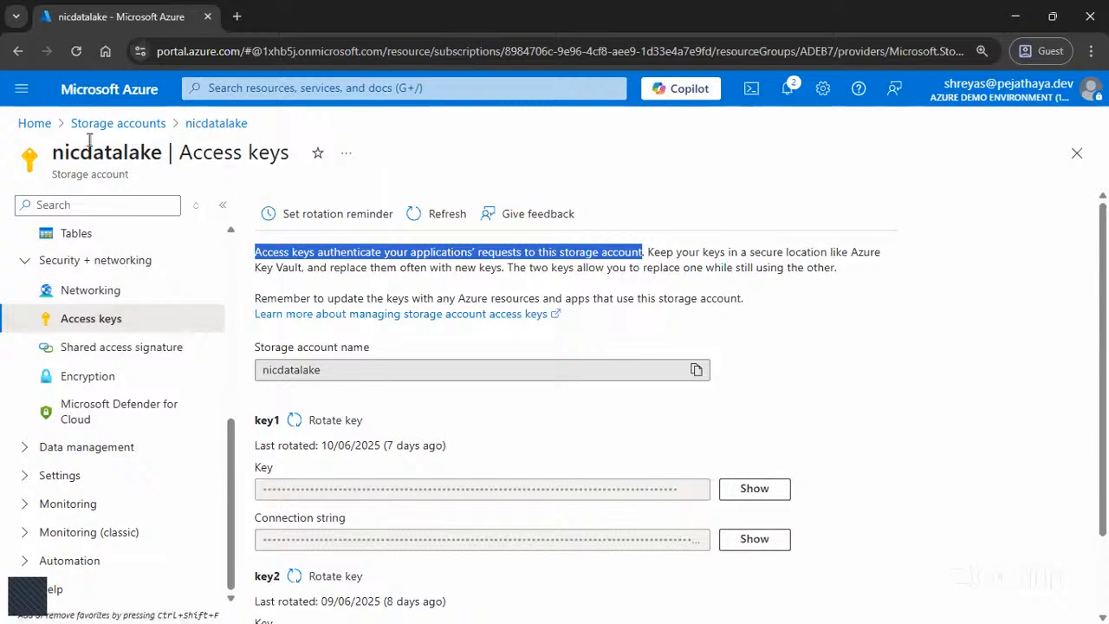
Step: Start creating a new data factory under Data factories, with demo as its resource group
{"action": "left_click", "coordinate": [35, 123]}
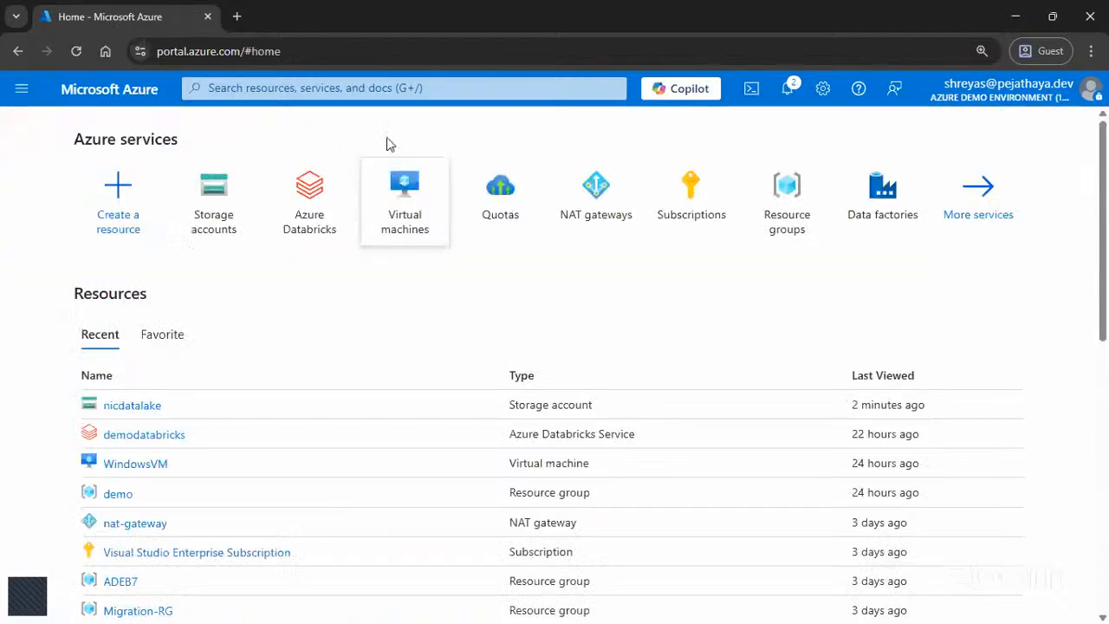
{"action": "left_click", "coordinate": [900, 216]}
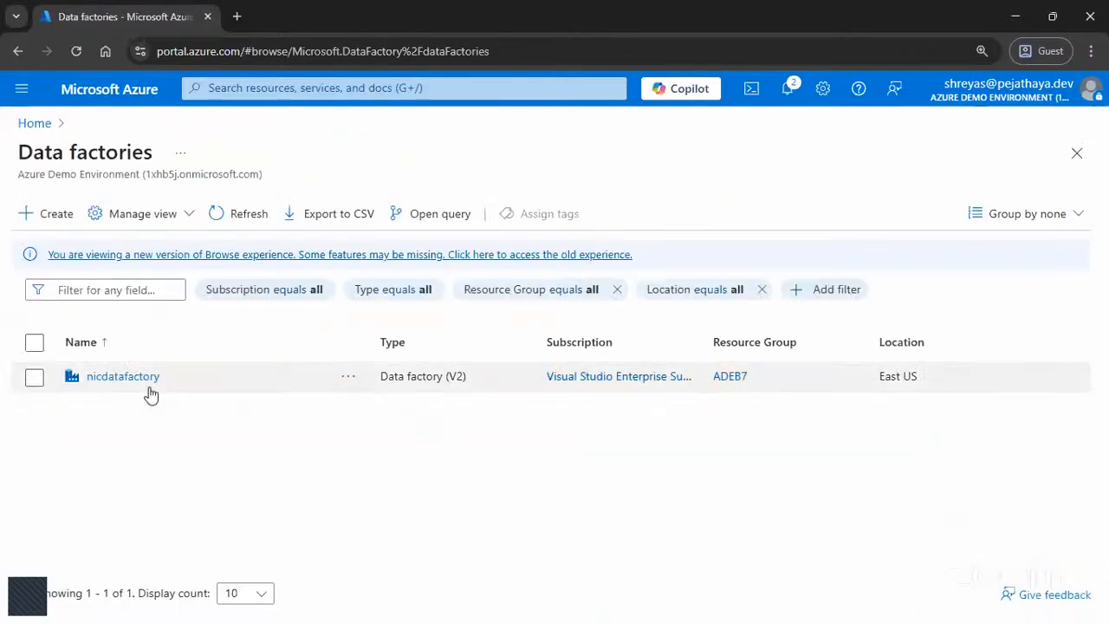
{"action": "left_click", "coordinate": [45, 215]}
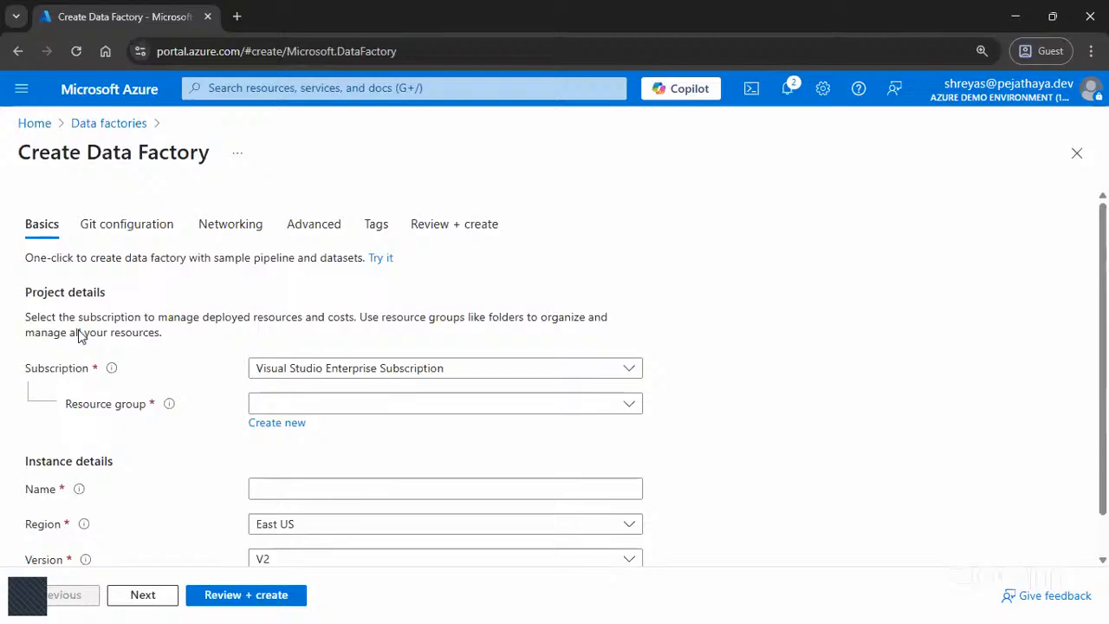
{"action": "left_click", "coordinate": [264, 405]}
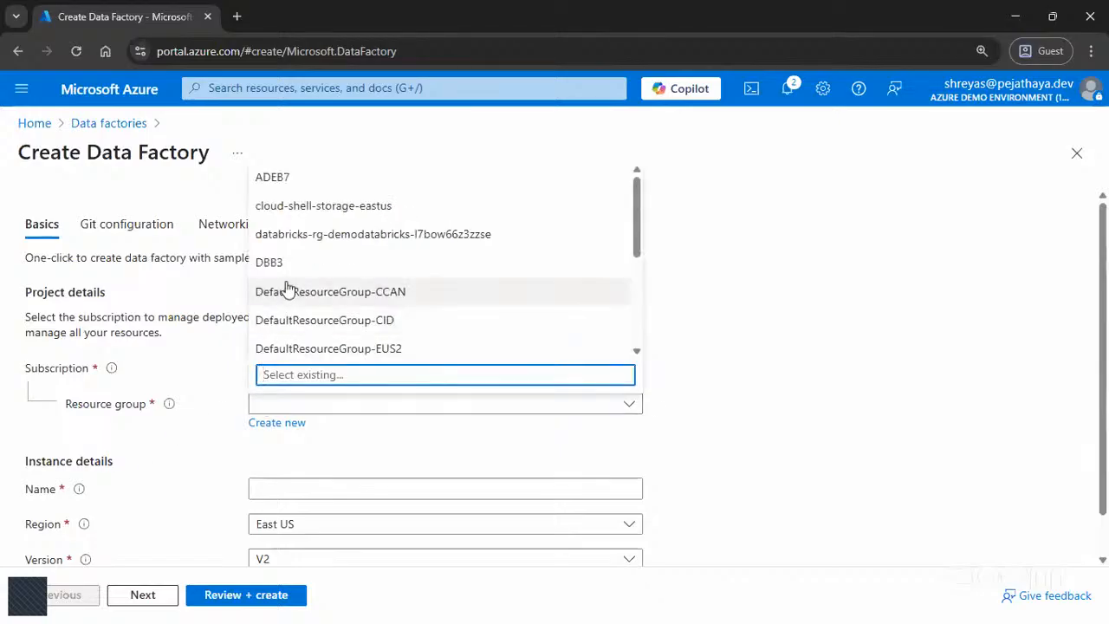
{"action": "scroll", "coordinate": [291, 268], "scroll_direction": "down", "scroll_amount": 5}
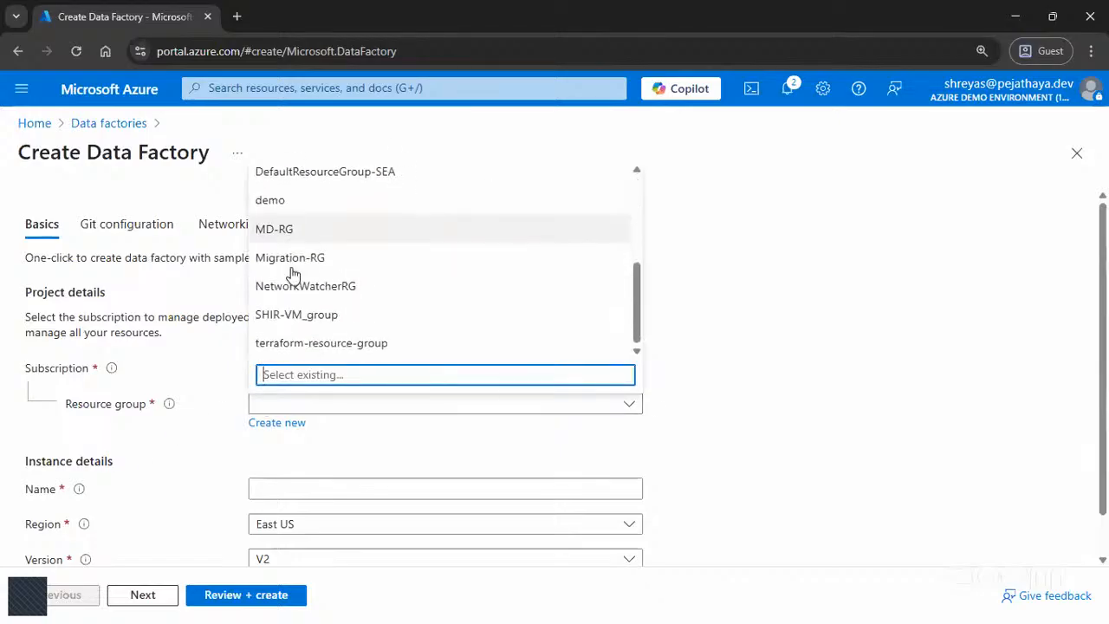
{"action": "left_click", "coordinate": [297, 209]}
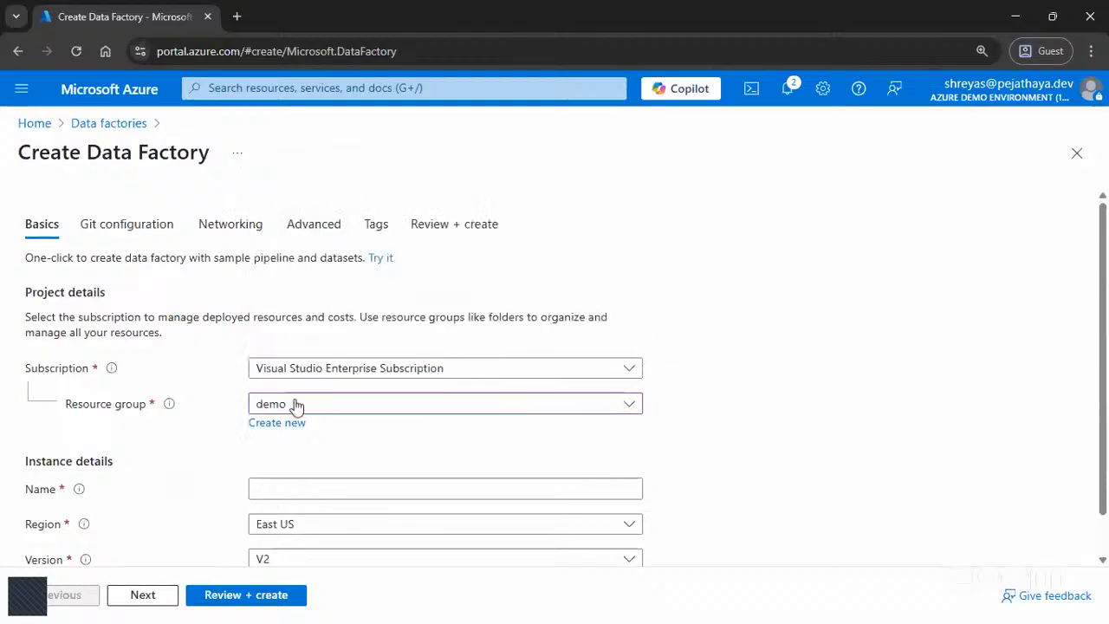
{"action": "left_click_drag", "start_coordinate": [31, 373], "coordinate": [89, 379]}
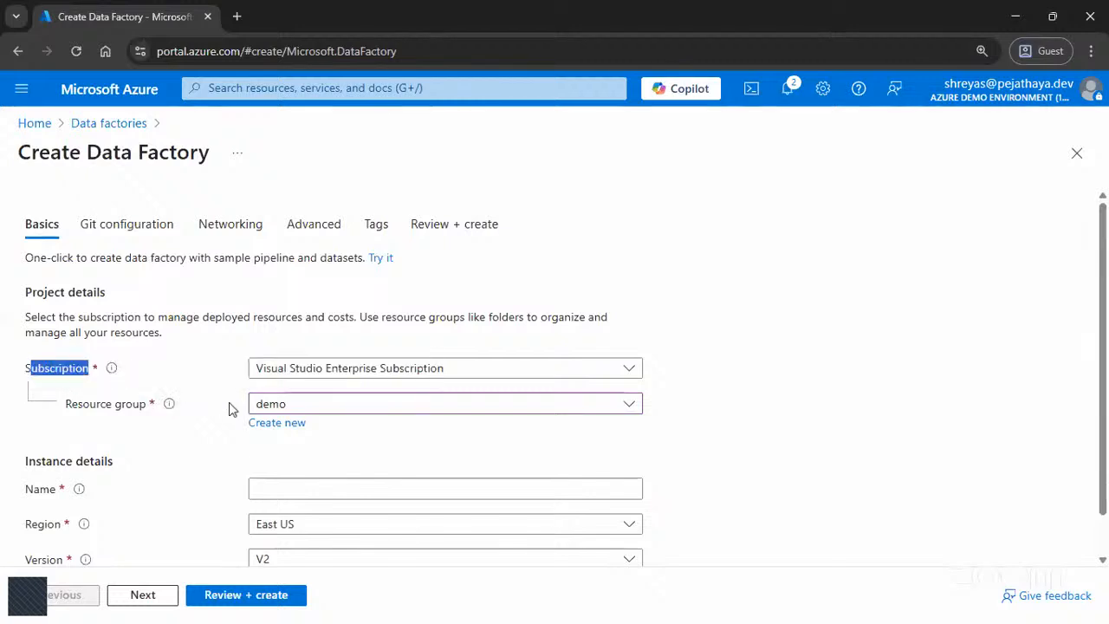
Step: Enter demodatafactory as the data factory's name and choose East US as its region
{"action": "scroll", "coordinate": [158, 452], "scroll_direction": "down", "scroll_amount": 1}
{"action": "left_click", "coordinate": [342, 446]}
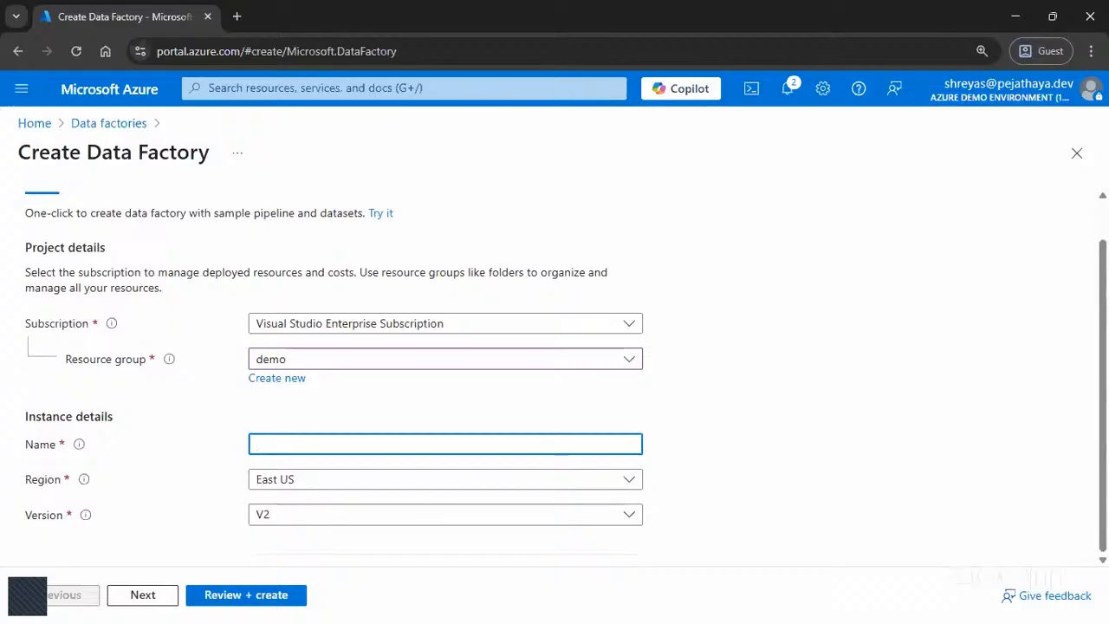
{"action": "type", "text": "demodatafactory"}
{"action": "left_click", "coordinate": [390, 483]}
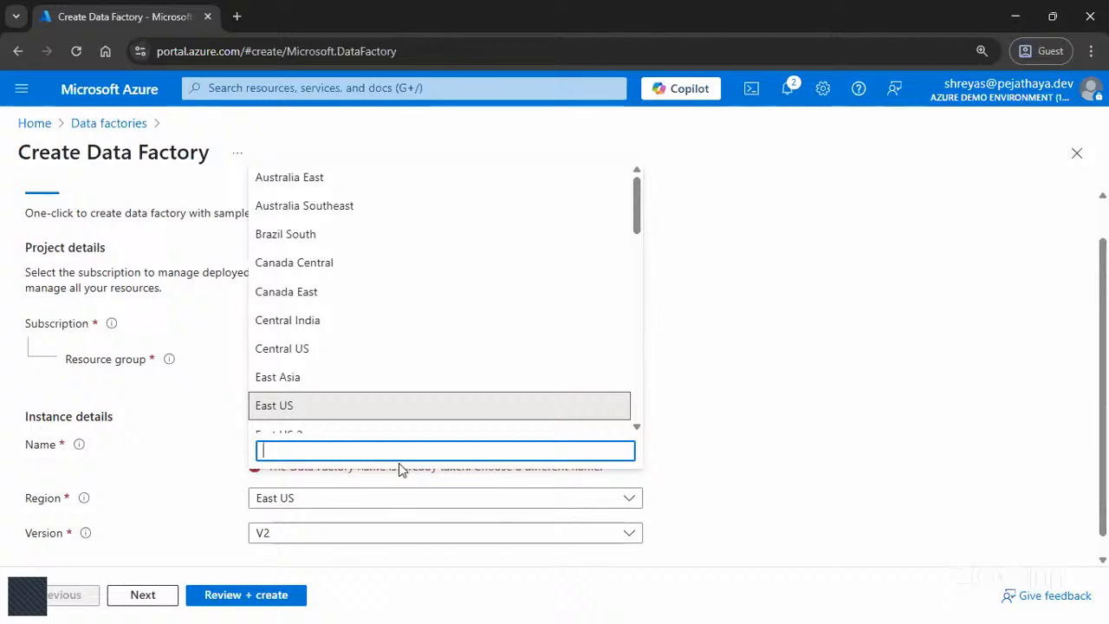
{"action": "left_click", "coordinate": [286, 414]}
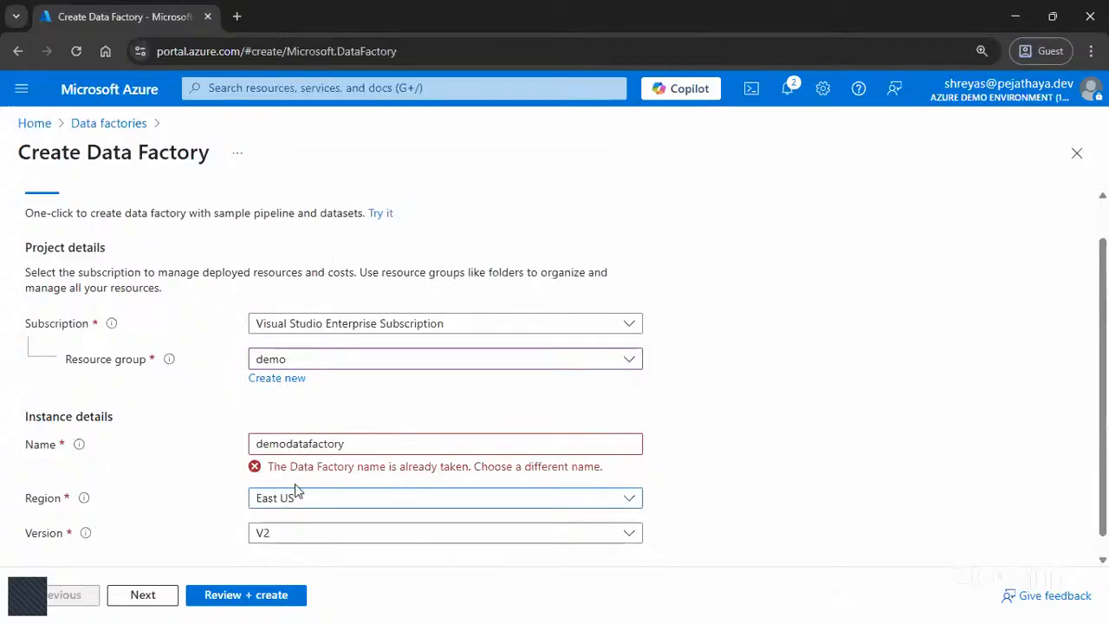
Step: Change the data factory's name to nicdemodatafactory and choose V2 as its version
{"action": "left_click", "coordinate": [349, 446]}
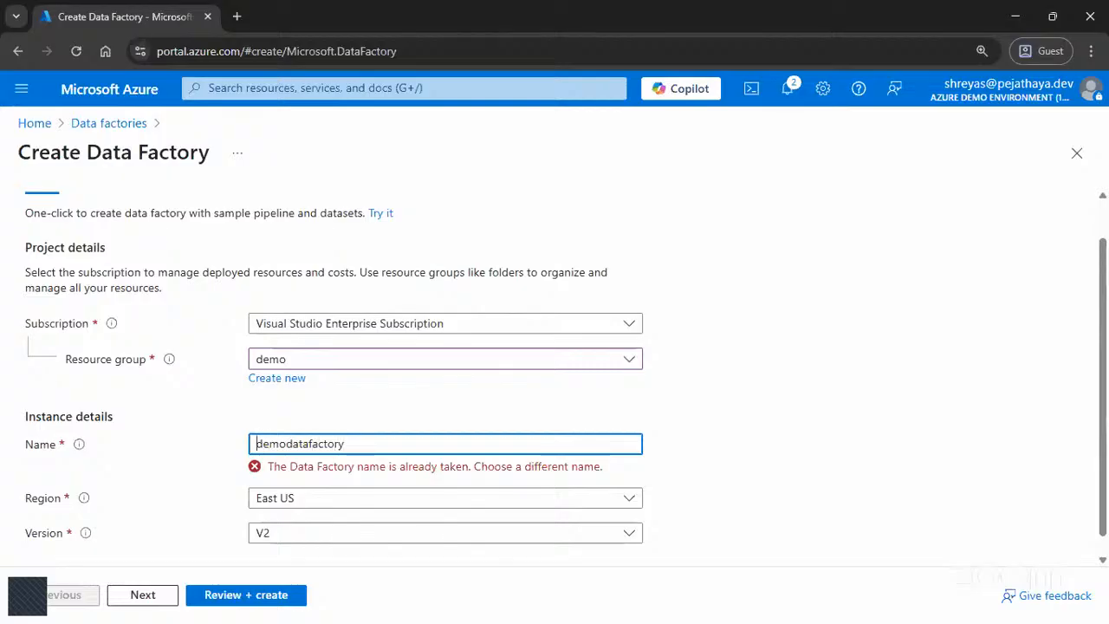
{"action": "type", "text": "nic"}
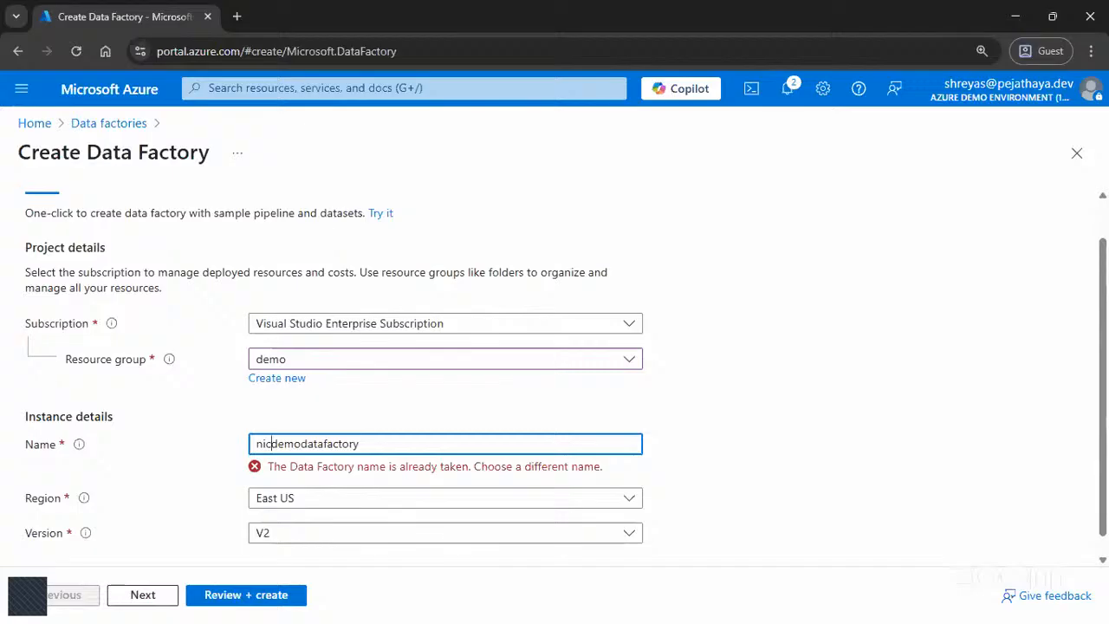
{"action": "left_click", "coordinate": [719, 454]}
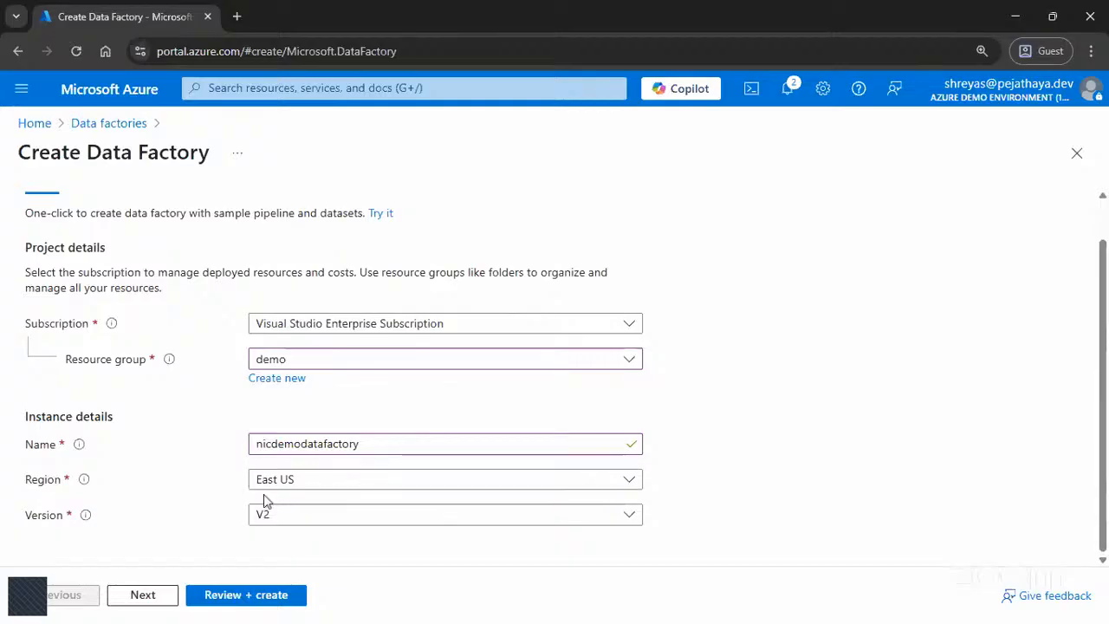
{"action": "left_click", "coordinate": [327, 531]}
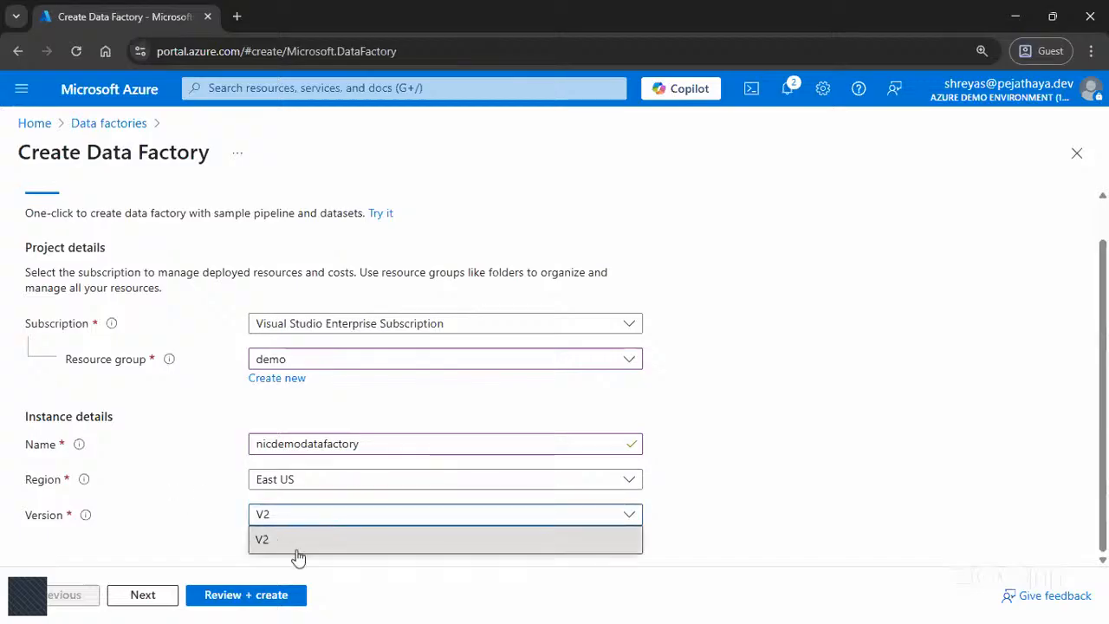
{"action": "left_click", "coordinate": [264, 539]}
Step: Check the networking options of the data factory, and submit the reviewed configuration for creation
{"action": "scroll", "coordinate": [203, 539], "scroll_direction": "up", "scroll_amount": 1}
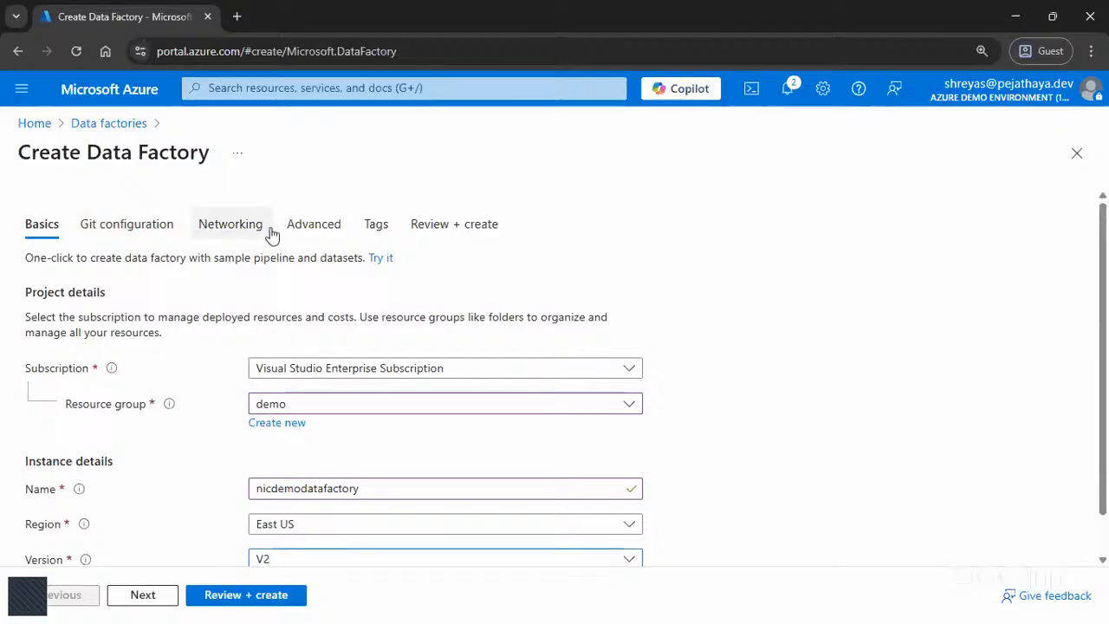
{"action": "left_click", "coordinate": [220, 227]}
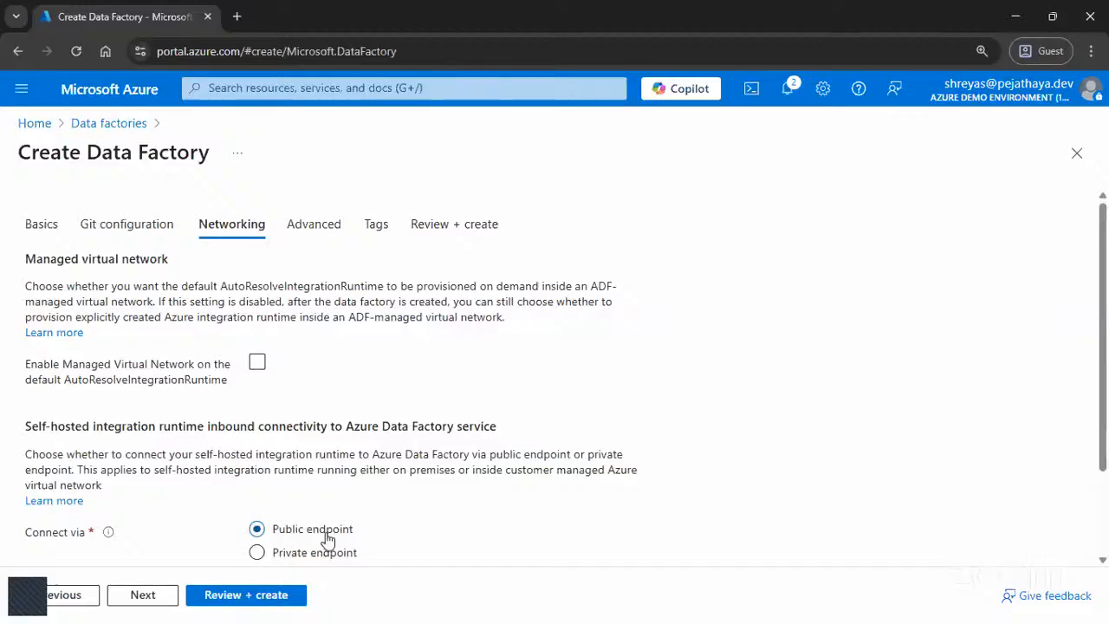
{"action": "left_click", "coordinate": [24, 227]}
{"action": "scroll", "coordinate": [199, 451], "scroll_direction": "down", "scroll_amount": 1}
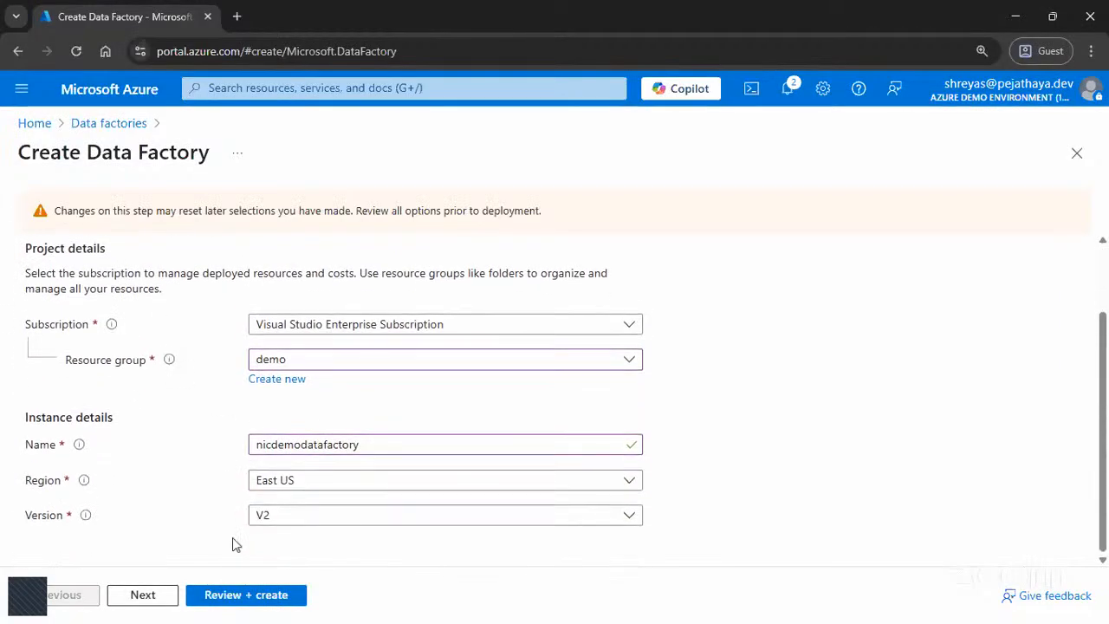
{"action": "left_click", "coordinate": [243, 593]}
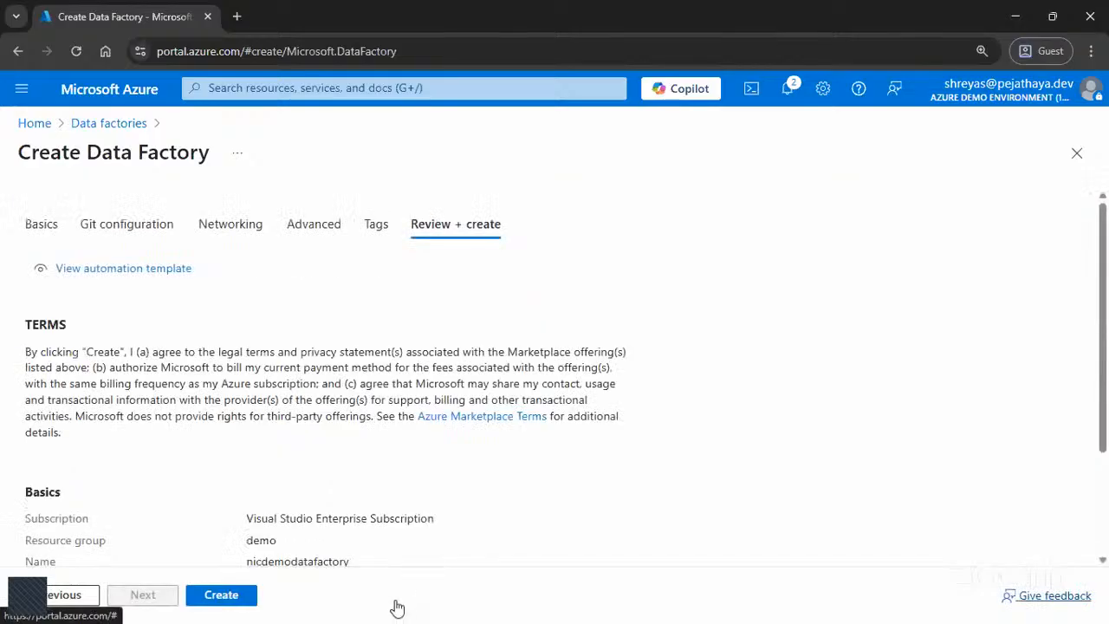
{"action": "left_click", "coordinate": [248, 600]}
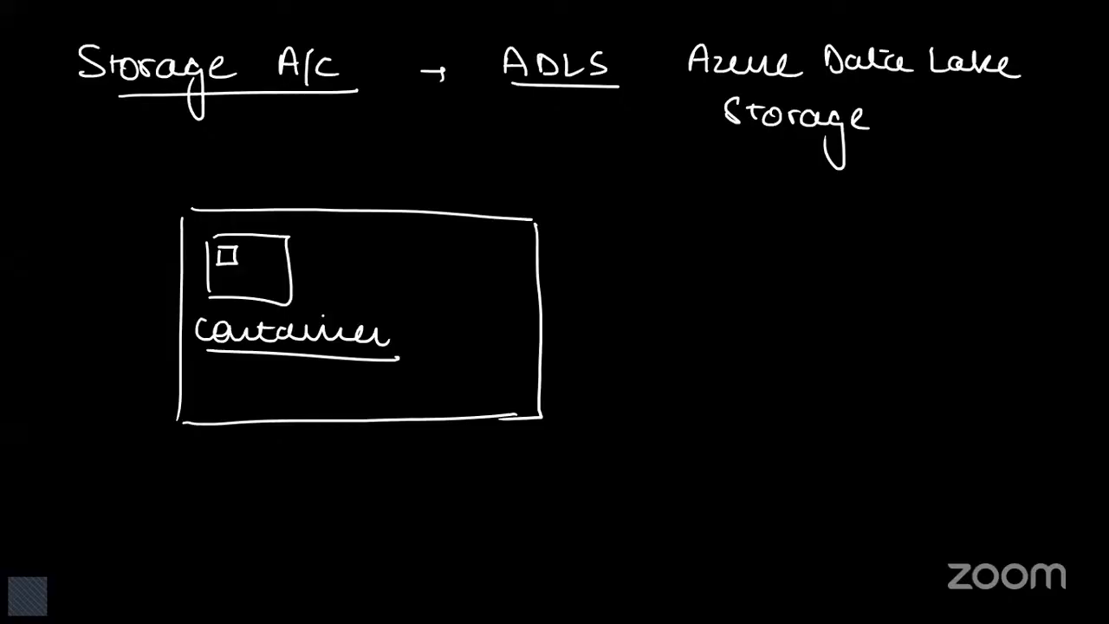
Step: Switch to the PowerPoint slideshow's blank black slide and handwrite "Fully Managed → Compute", underlining both terms
{"action": "left_click", "coordinate": [1017, 321]}
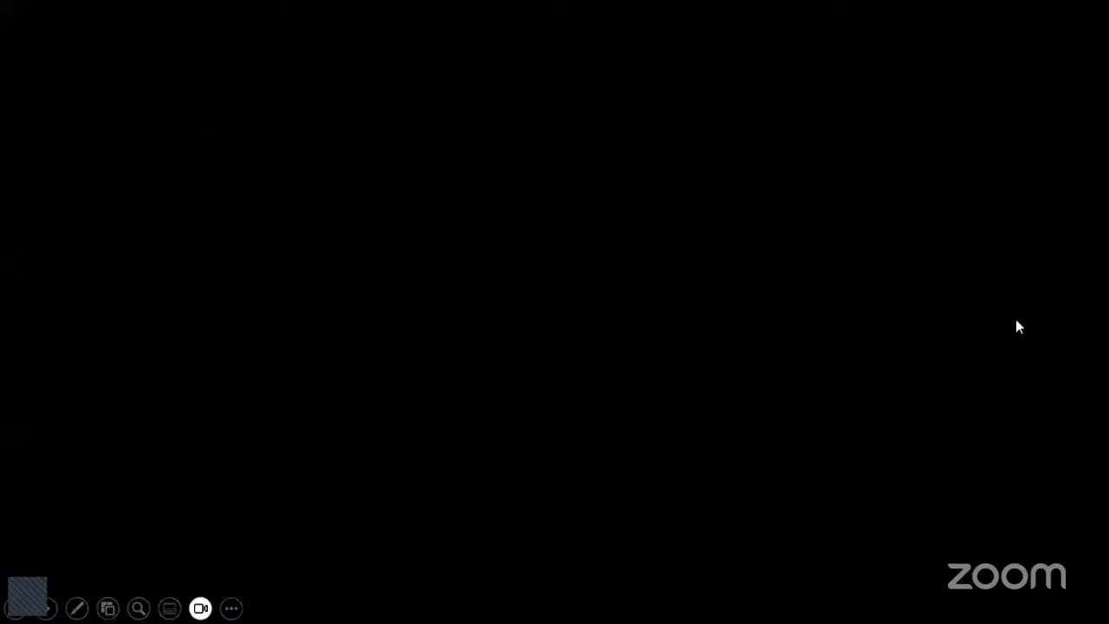
{"action": "mouse_move", "coordinate": [57, 53]}
{"action": "left_mouse_down"}
{"action": "mouse_move", "coordinate": [111, 54]}
{"action": "mouse_move", "coordinate": [143, 123]}
{"action": "left_mouse_up"}
{"action": "left_click_drag", "start_coordinate": [185, 73], "coordinate": [328, 61]}
{"action": "left_click_drag", "start_coordinate": [331, 103], "coordinate": [399, 42]}
{"action": "left_click_drag", "start_coordinate": [73, 88], "coordinate": [424, 82]}
{"action": "mouse_move", "coordinate": [481, 62]}
{"action": "left_mouse_down"}
{"action": "mouse_move", "coordinate": [508, 62]}
{"action": "mouse_move", "coordinate": [503, 70]}
{"action": "left_mouse_up"}
{"action": "mouse_move", "coordinate": [607, 45]}
{"action": "left_mouse_down"}
{"action": "mouse_move", "coordinate": [617, 62]}
{"action": "mouse_move", "coordinate": [675, 71]}
{"action": "mouse_move", "coordinate": [760, 64]}
{"action": "mouse_move", "coordinate": [790, 48]}
{"action": "left_mouse_up"}
{"action": "left_click_drag", "start_coordinate": [603, 80], "coordinate": [791, 81]}
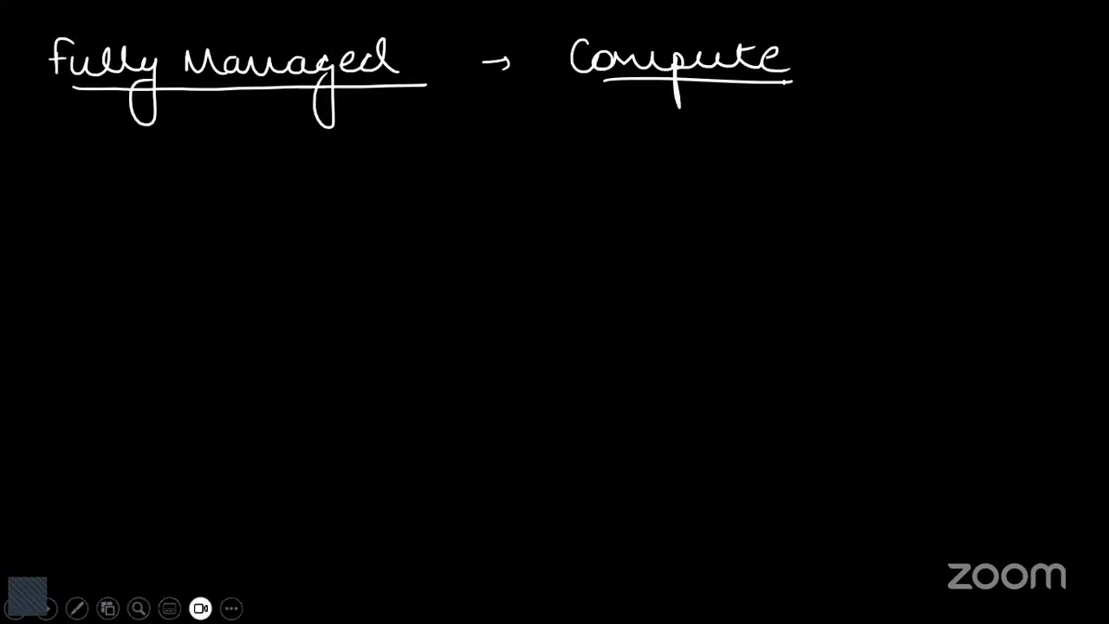
Step: Draw two circled nodes labelled A and B below the heading and connect them with a curved line
{"action": "mouse_move", "coordinate": [193, 224]}
{"action": "left_mouse_down"}
{"action": "mouse_move", "coordinate": [186, 252]}
{"action": "mouse_move", "coordinate": [201, 252]}
{"action": "left_mouse_up"}
{"action": "mouse_move", "coordinate": [189, 242]}
{"action": "left_mouse_down"}
{"action": "mouse_move", "coordinate": [370, 187]}
{"action": "mouse_move", "coordinate": [362, 235]}
{"action": "left_mouse_up"}
{"action": "mouse_move", "coordinate": [363, 214]}
{"action": "left_mouse_down"}
{"action": "mouse_move", "coordinate": [364, 234]}
{"action": "mouse_move", "coordinate": [351, 212]}
{"action": "left_mouse_up"}
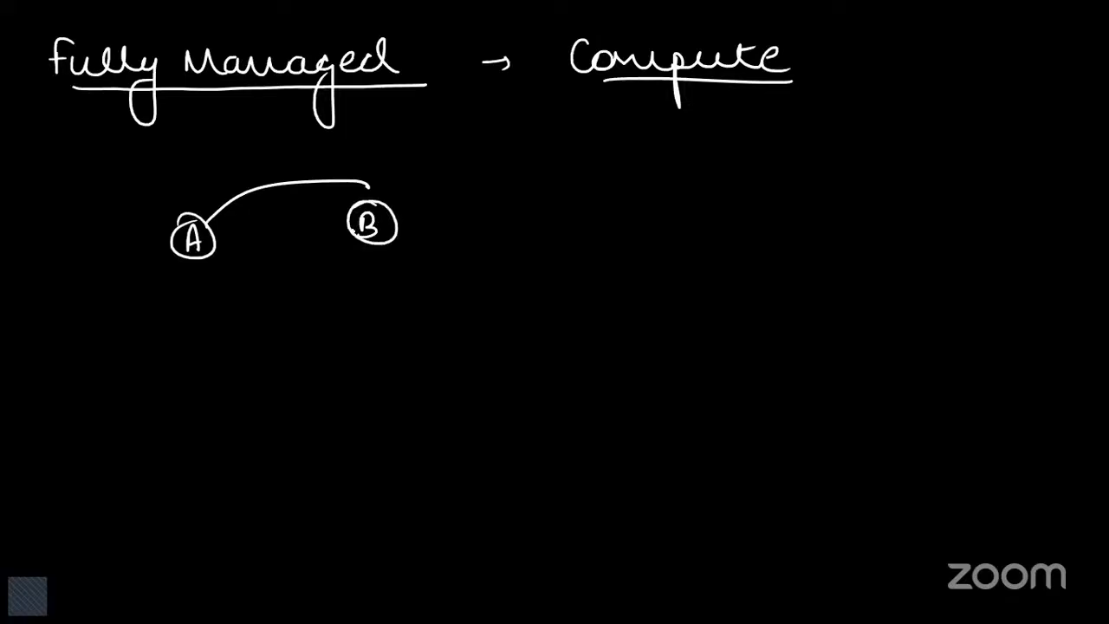
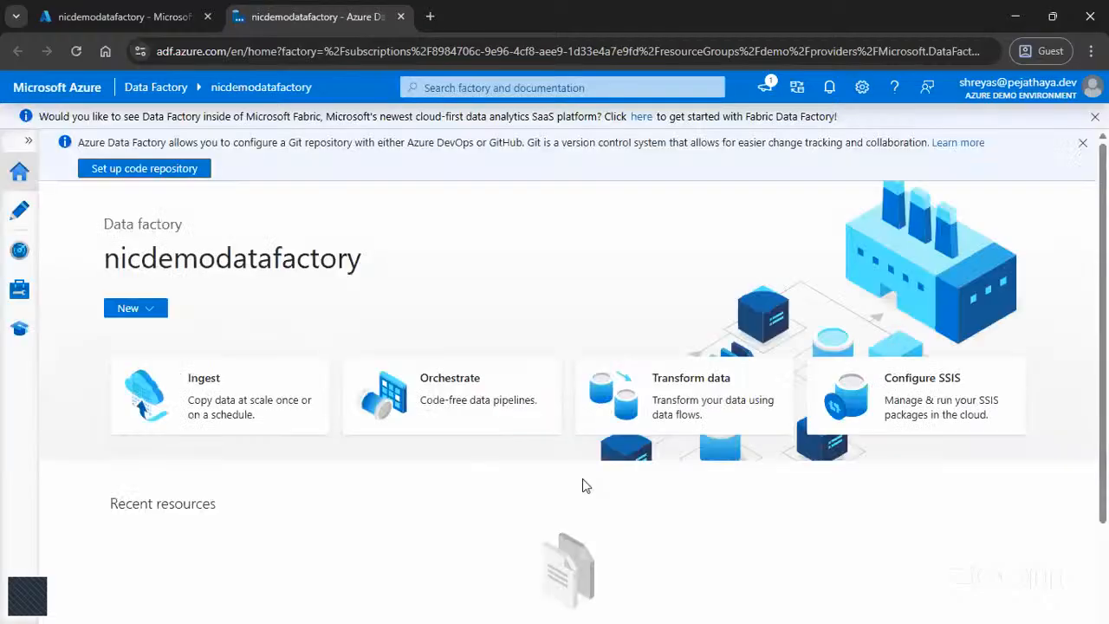
Step: Dismiss the Git repository and Microsoft Fabric banners on the data factory home page
{"action": "left_click", "coordinate": [1083, 143]}
{"action": "left_click", "coordinate": [1094, 116]}
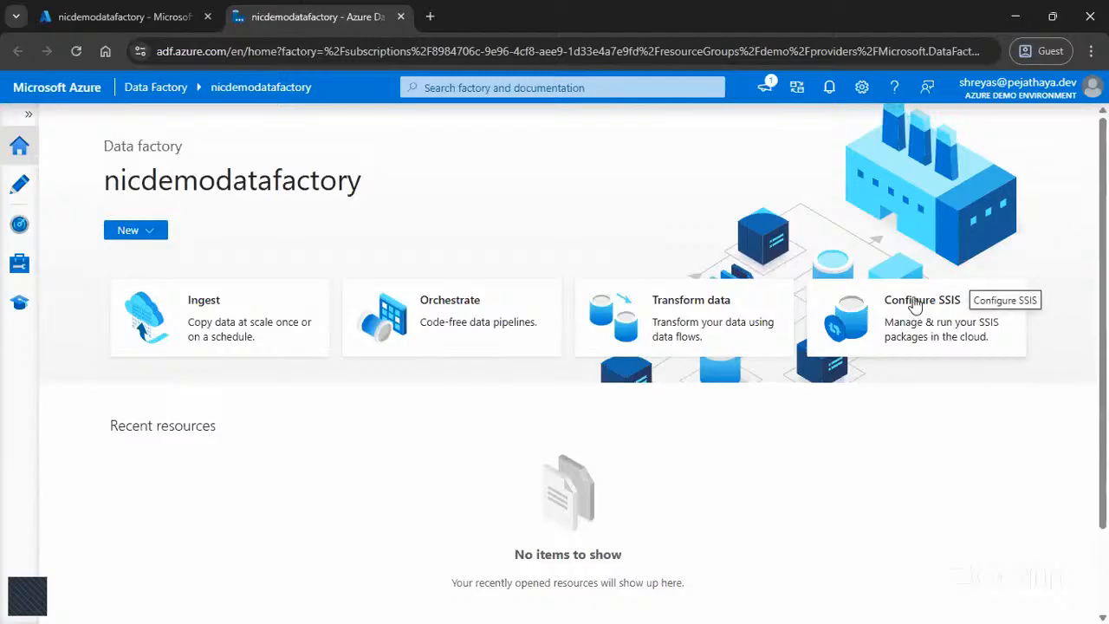
Step: Switch to the Azure portal and open the container list of the nicdatalake storage account
{"action": "left_click", "coordinate": [170, 17]}
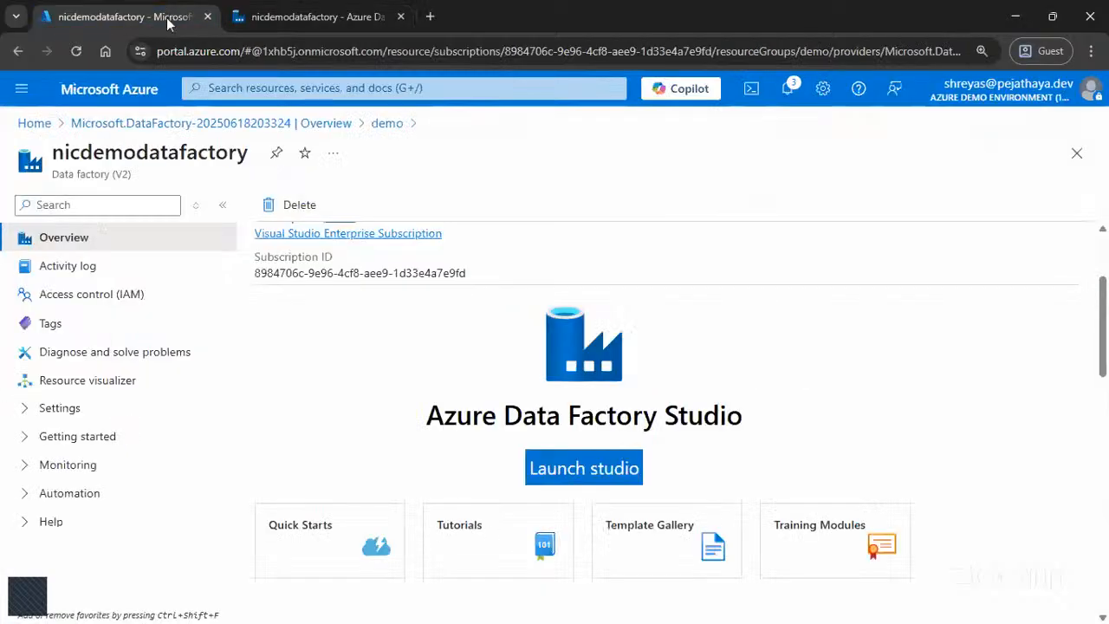
{"action": "left_click", "coordinate": [33, 123]}
{"action": "left_click", "coordinate": [325, 235]}
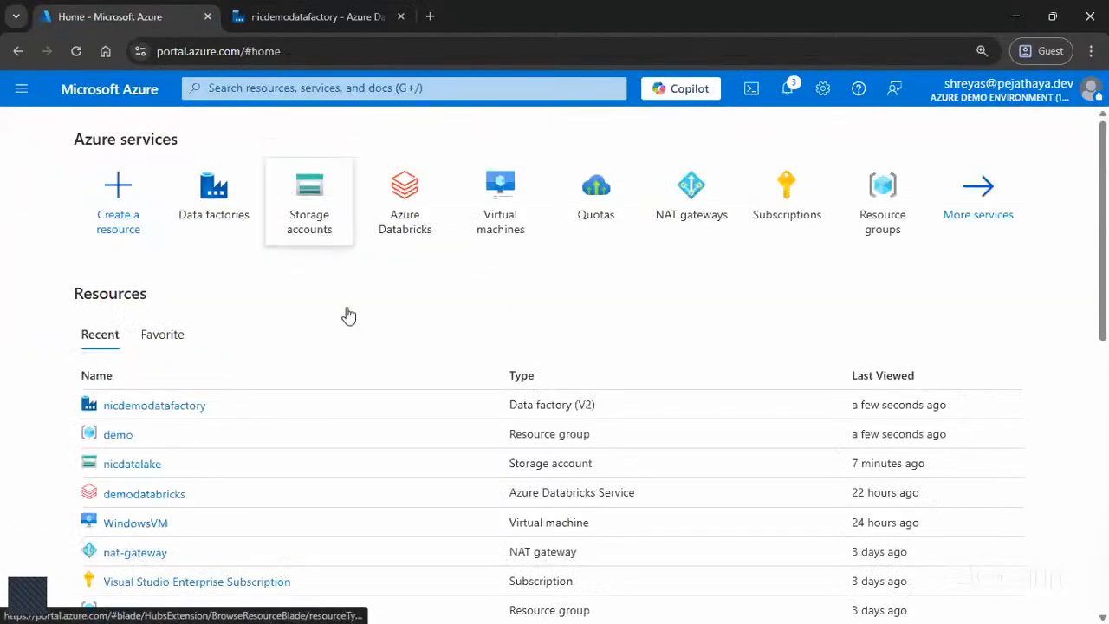
{"action": "left_click", "coordinate": [115, 465]}
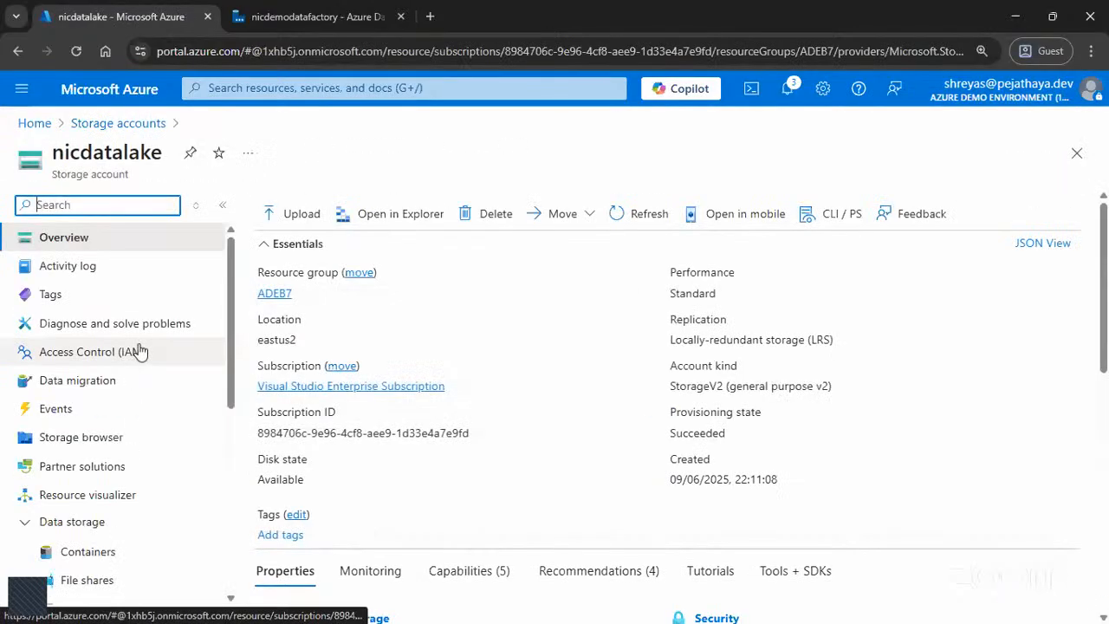
{"action": "left_click", "coordinate": [87, 557]}
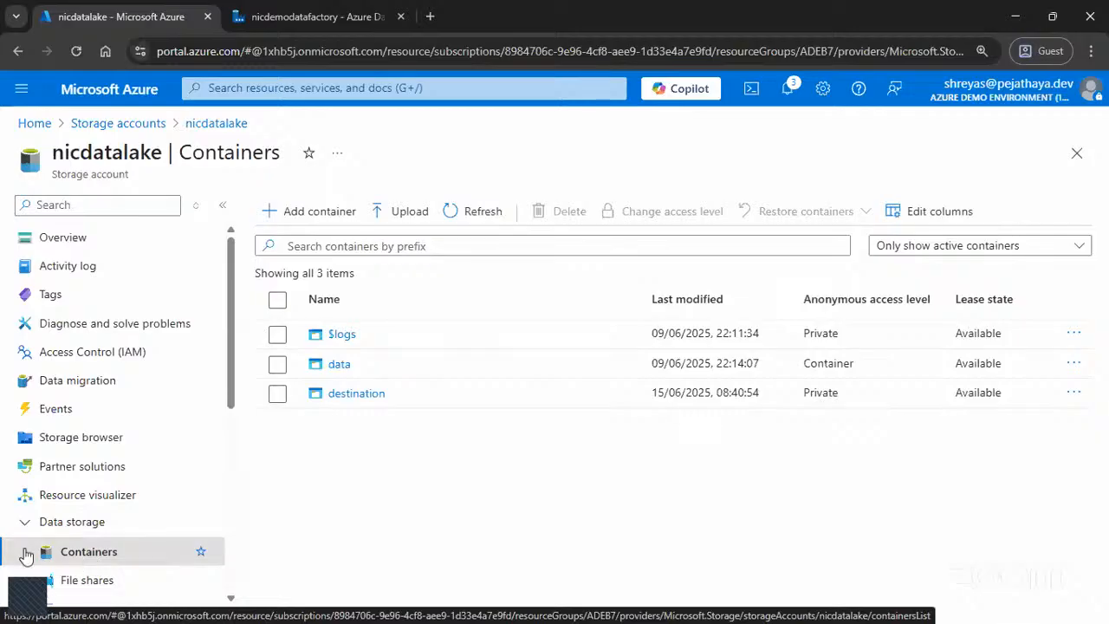
Step: Inspect the contents of the data container, and do the same for the destination container
{"action": "left_click", "coordinate": [336, 368]}
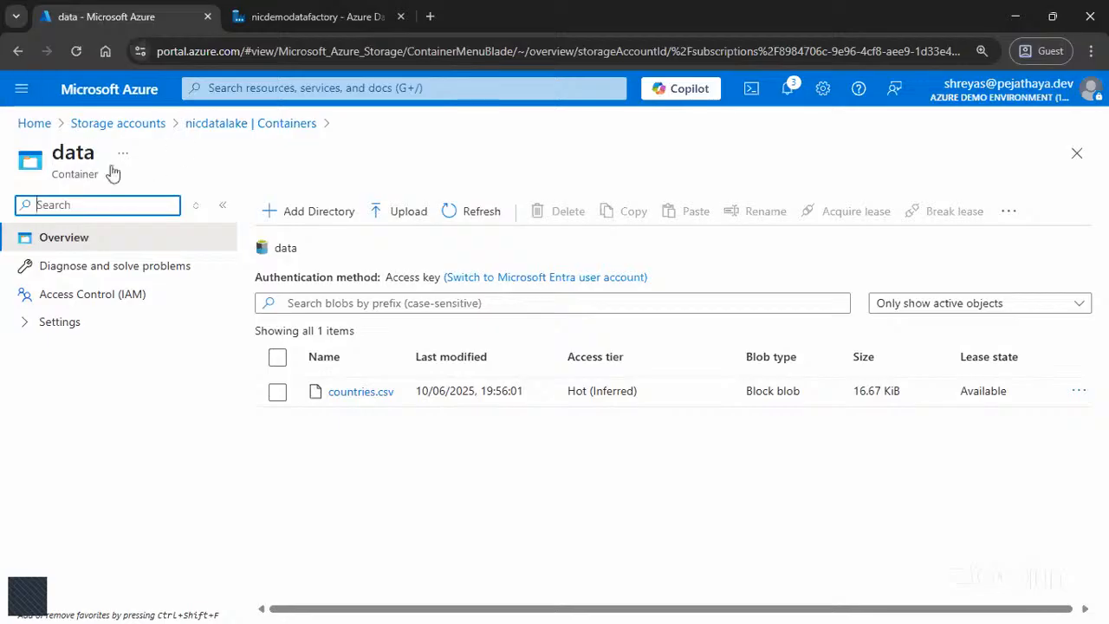
{"action": "left_click", "coordinate": [252, 126]}
{"action": "left_click", "coordinate": [351, 392]}
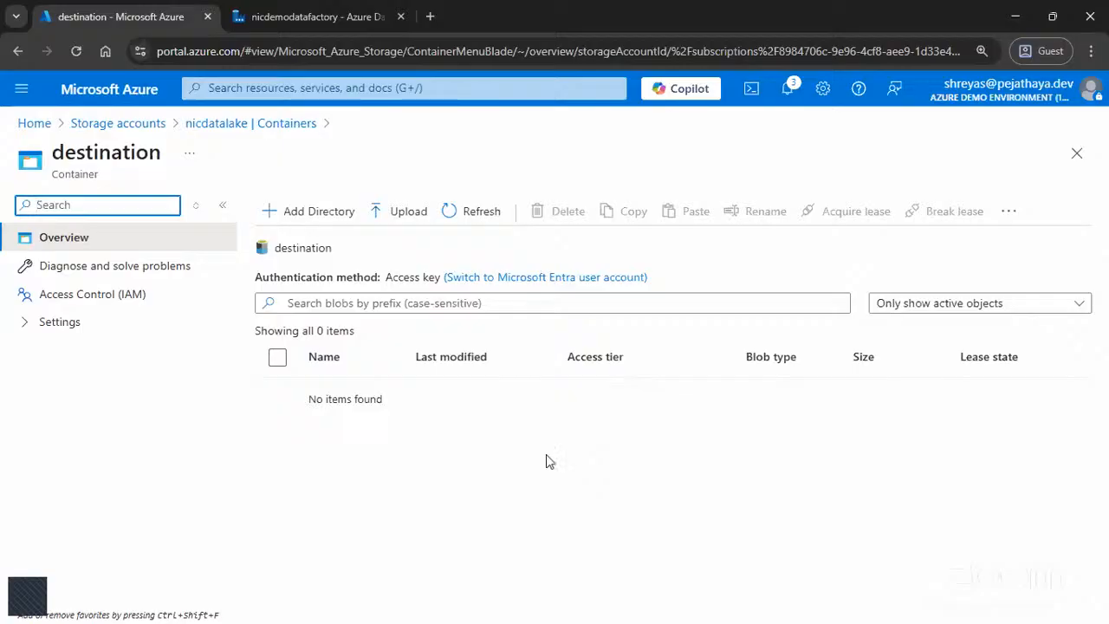
Step: Return to Azure Data Factory Studio, expand its navigation labels, and look through the Home, Author and Monitor pages
{"action": "left_click", "coordinate": [325, 18]}
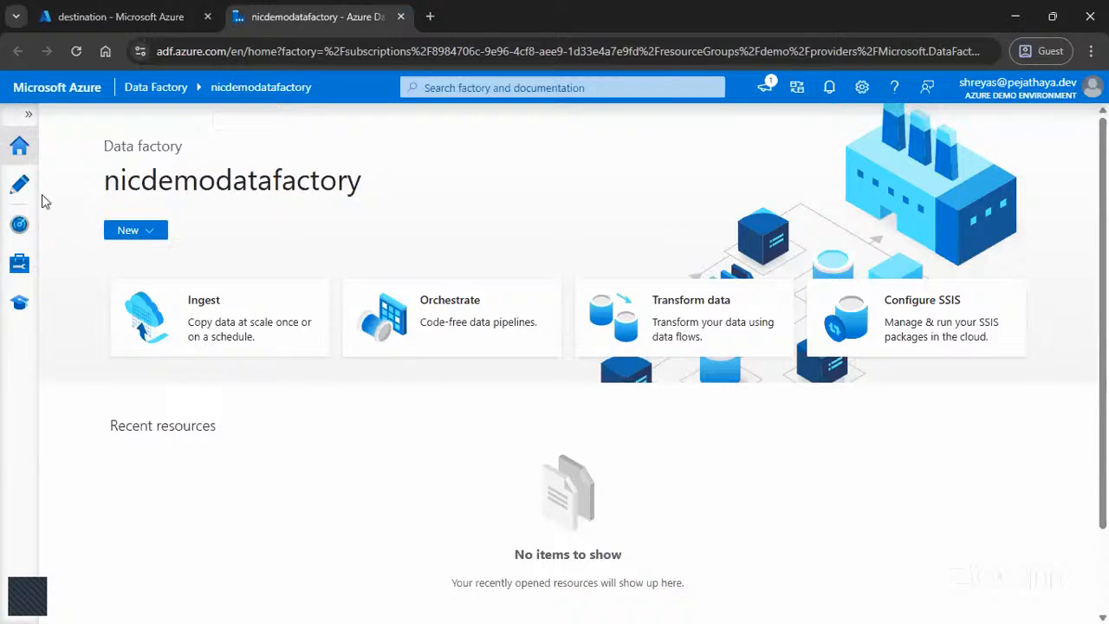
{"action": "left_click", "coordinate": [28, 115]}
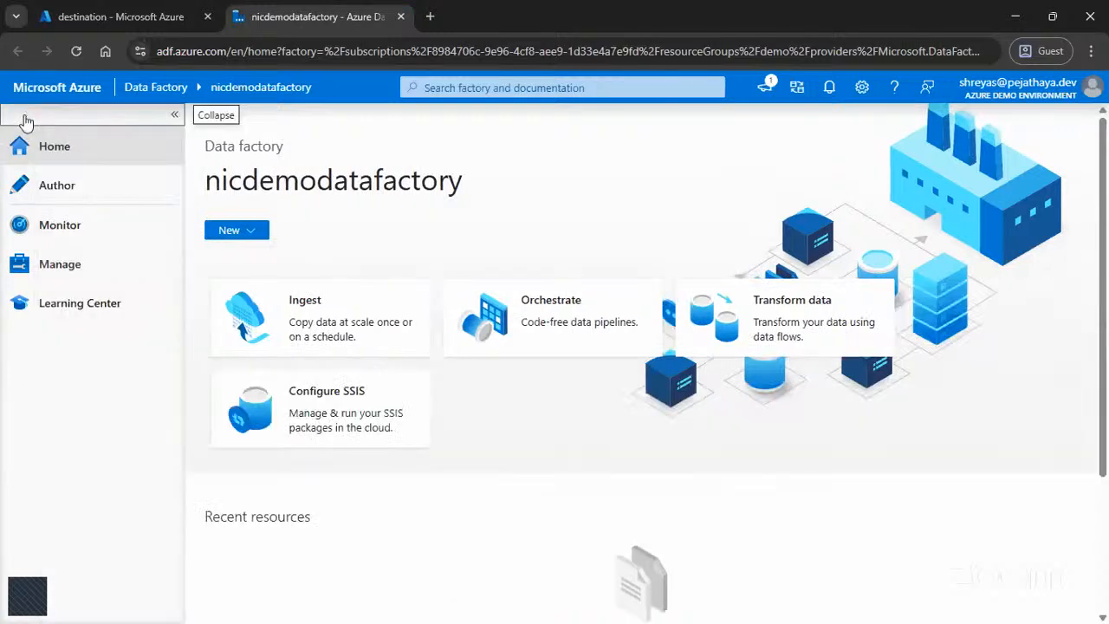
{"action": "left_click", "coordinate": [73, 160]}
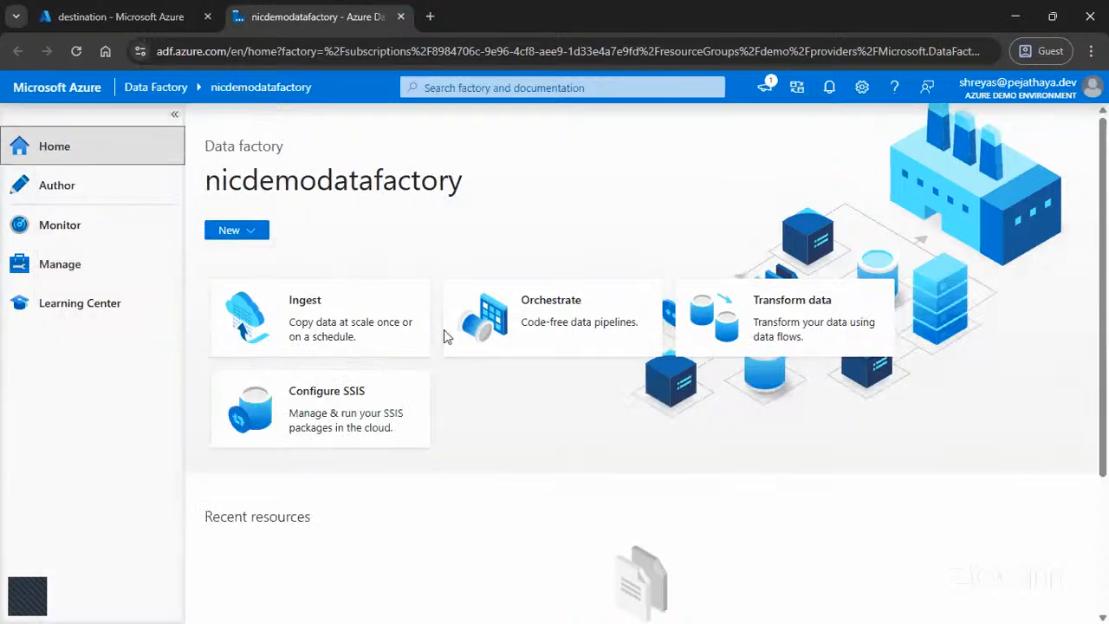
{"action": "left_click", "coordinate": [43, 195]}
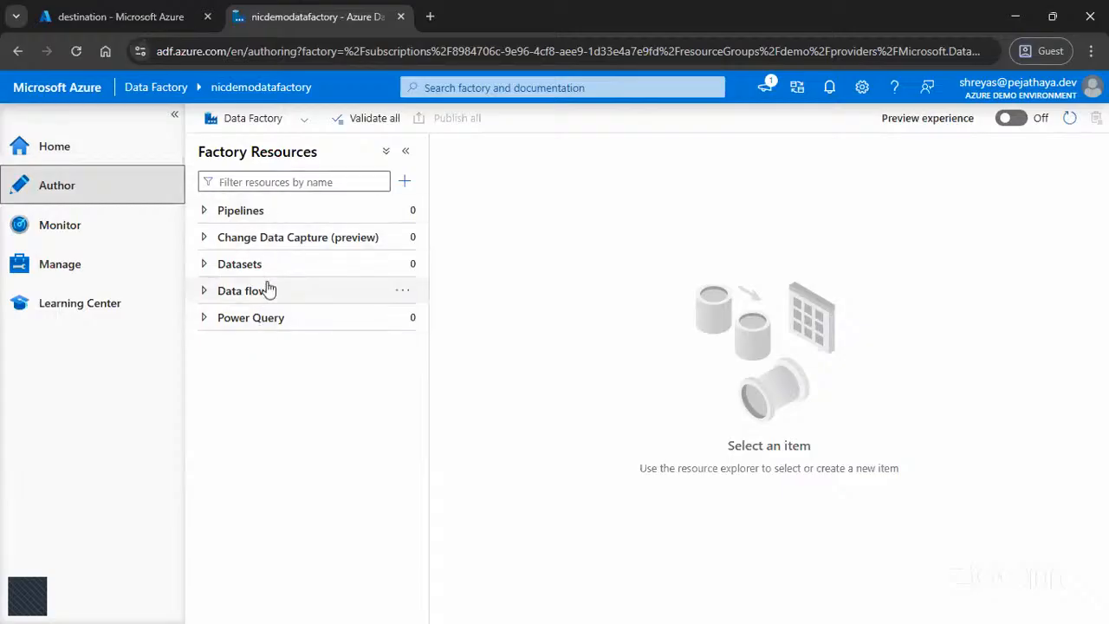
{"action": "left_click", "coordinate": [82, 239]}
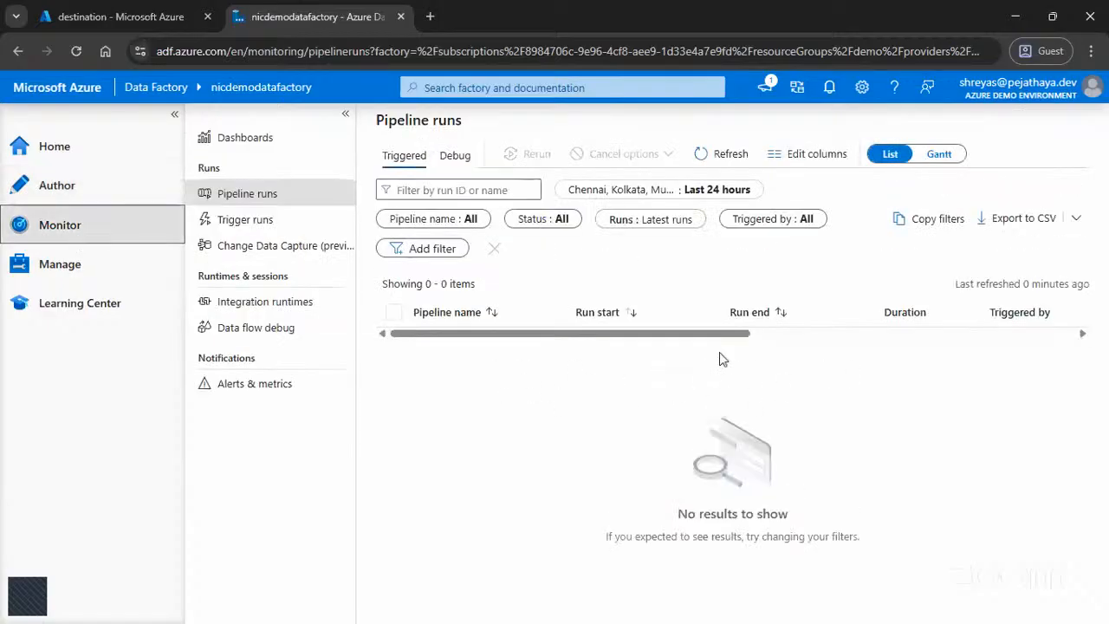
Step: Open the factory's integration runtimes, widen the Name column, and view the settings of AutoResolveIntegrationRuntime
{"action": "left_click", "coordinate": [120, 276]}
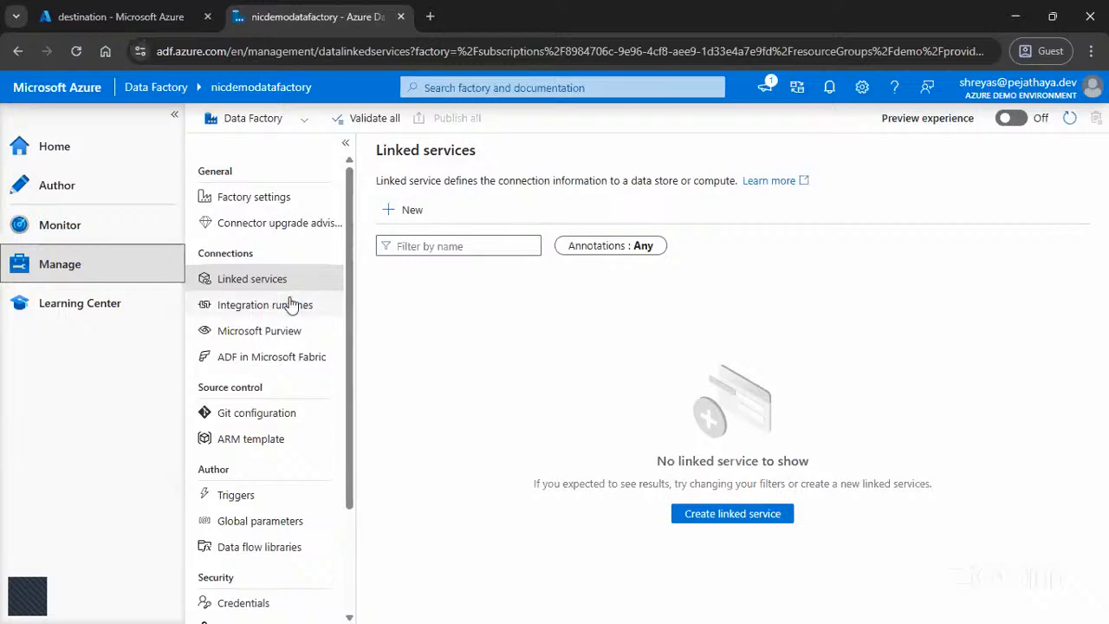
{"action": "left_click", "coordinate": [319, 305]}
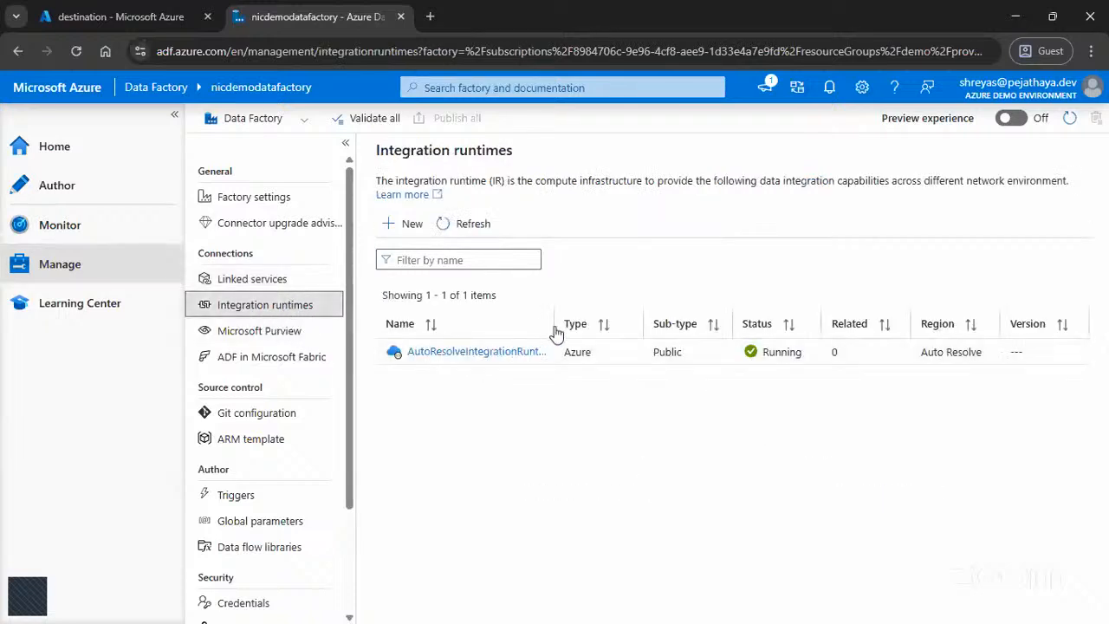
{"action": "left_click_drag", "start_coordinate": [550, 323], "coordinate": [664, 325]}
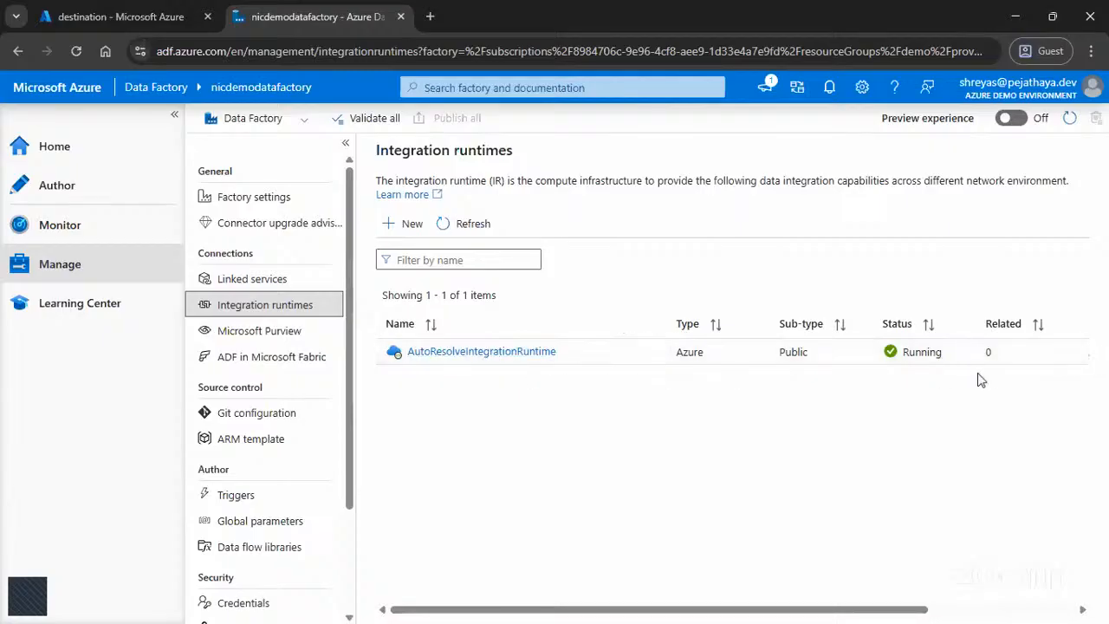
{"action": "left_click", "coordinate": [416, 355]}
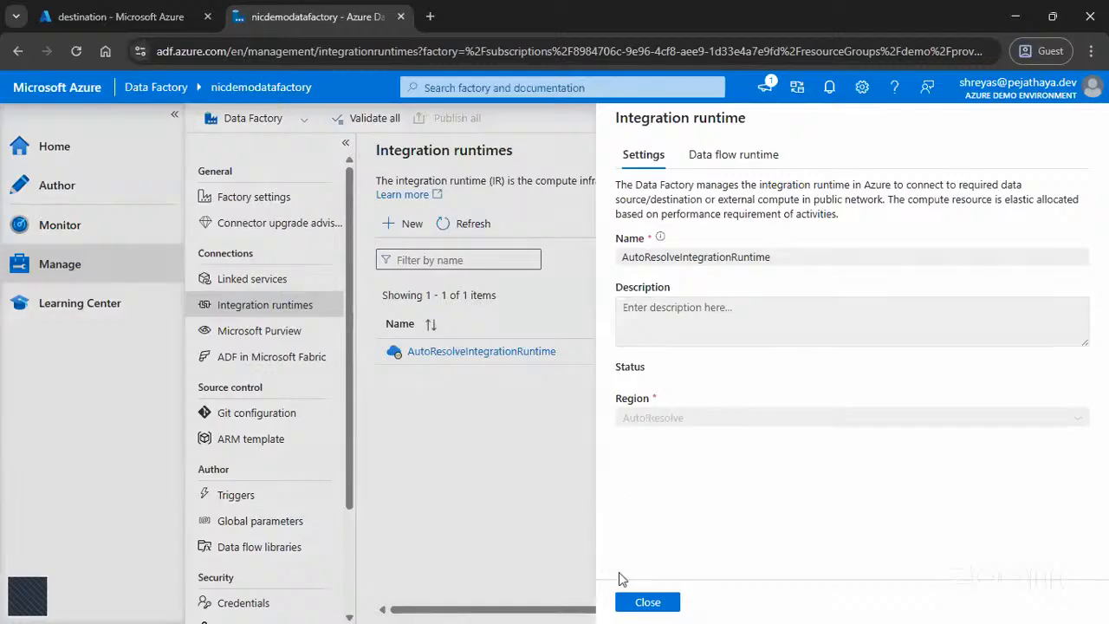
{"action": "left_click", "coordinate": [635, 601]}
Step: Collapse the navigation labels and examine the remaining columns of the integration runtimes table, revisiting the Monitor and Manage pages
{"action": "left_click", "coordinate": [173, 115]}
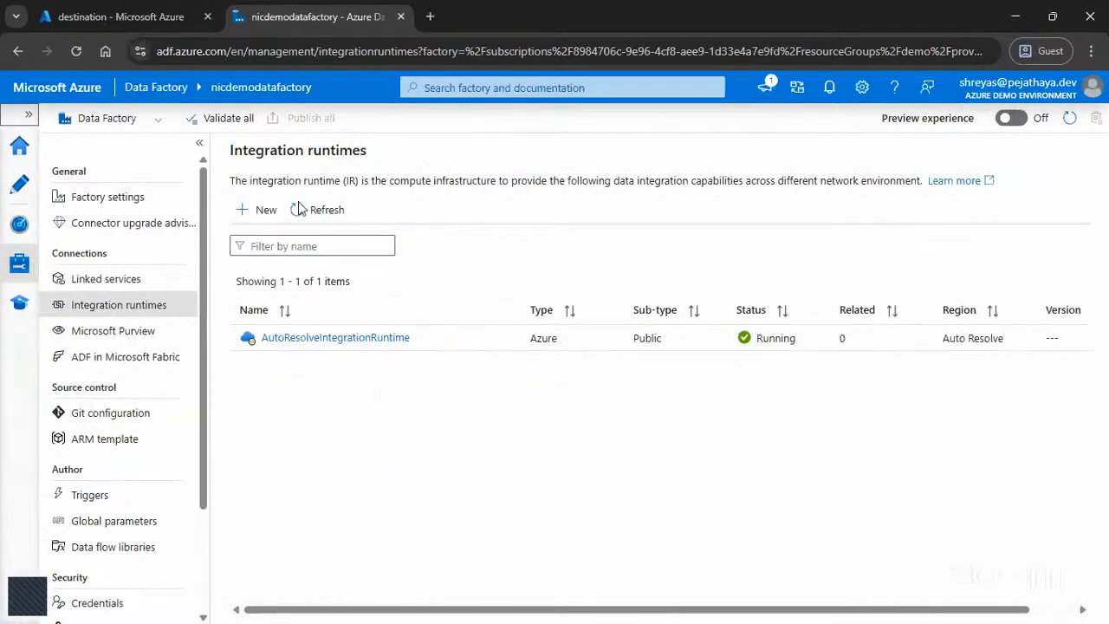
{"action": "left_click_drag", "start_coordinate": [622, 611], "coordinate": [884, 593]}
{"action": "left_click", "coordinate": [947, 348]}
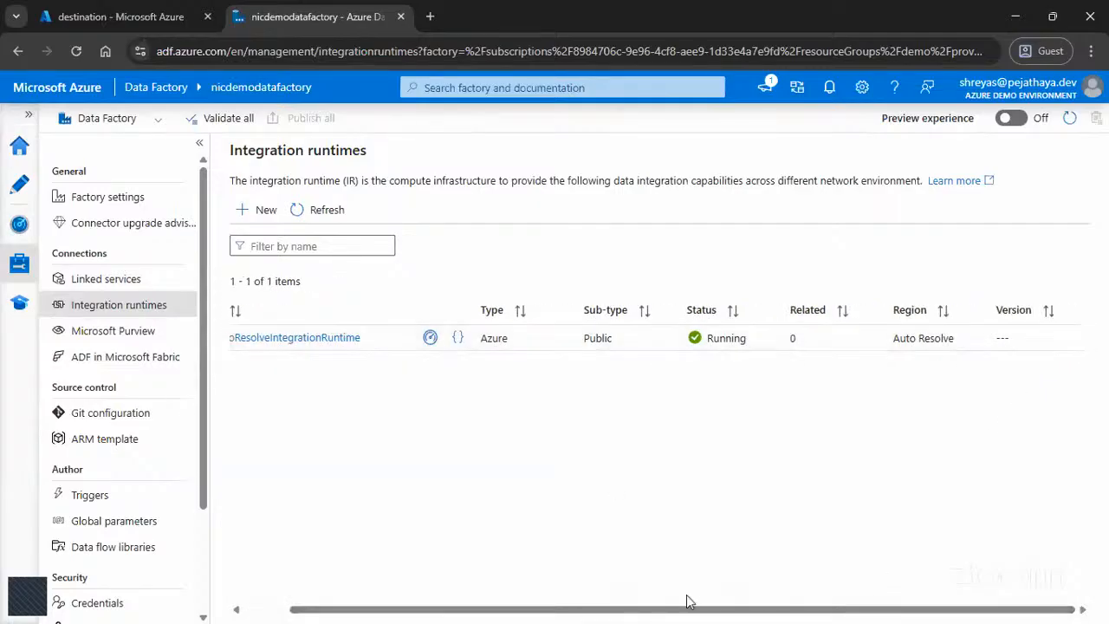
{"action": "left_click_drag", "start_coordinate": [688, 612], "coordinate": [462, 594]}
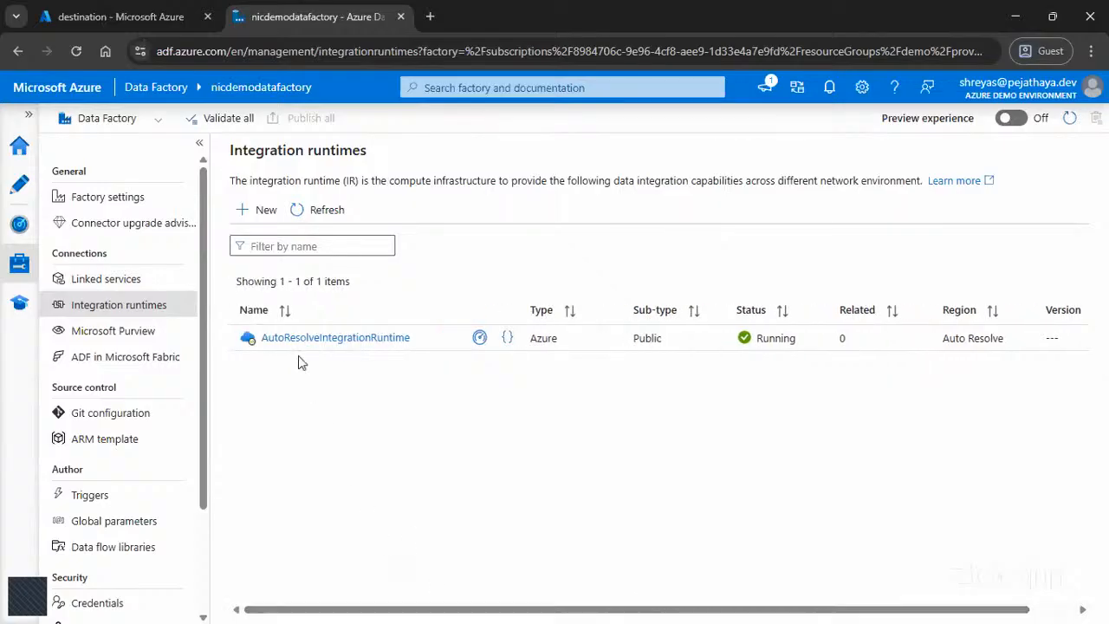
{"action": "left_click", "coordinate": [19, 224]}
{"action": "left_click", "coordinate": [21, 264]}
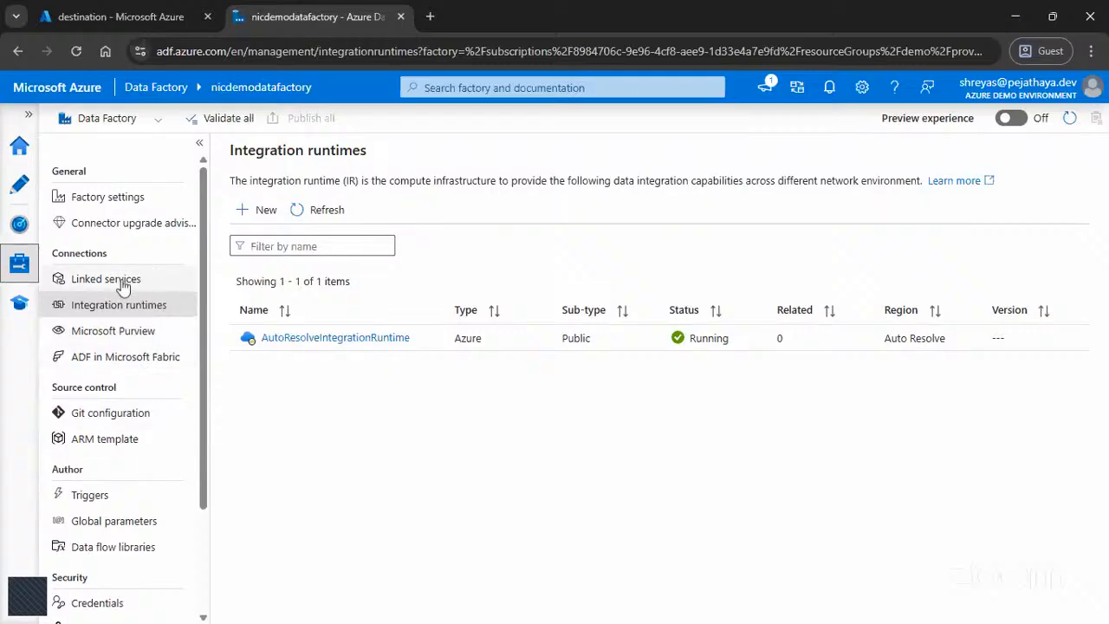
Step: Create a new blank pipeline in the Author workspace
{"action": "left_click", "coordinate": [19, 184]}
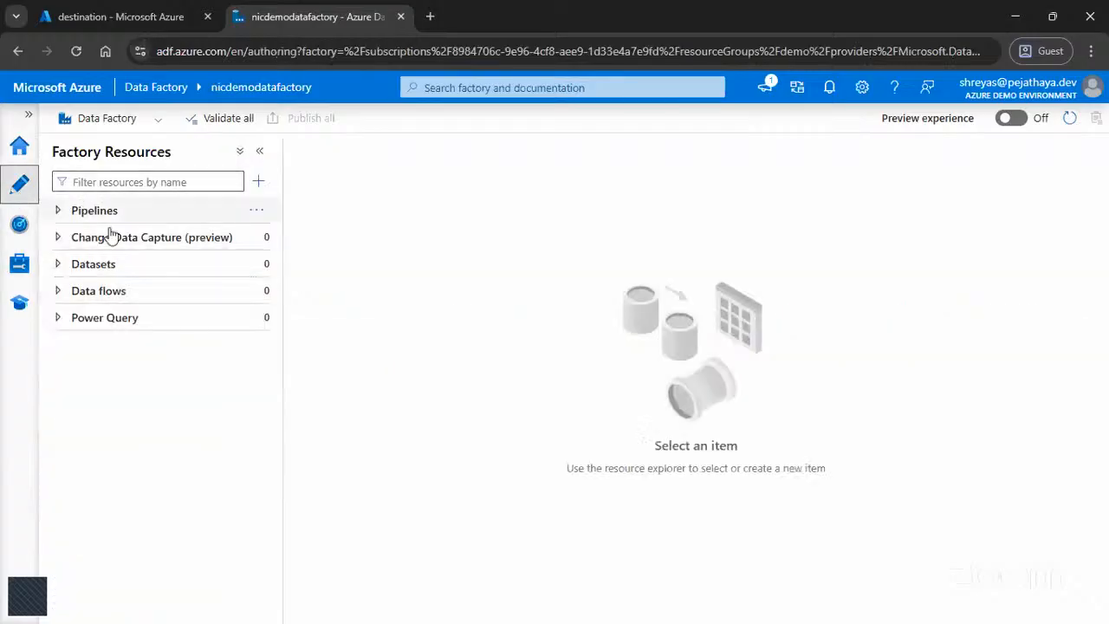
{"action": "left_click", "coordinate": [267, 190]}
{"action": "mouse_move", "coordinate": [289, 205]}
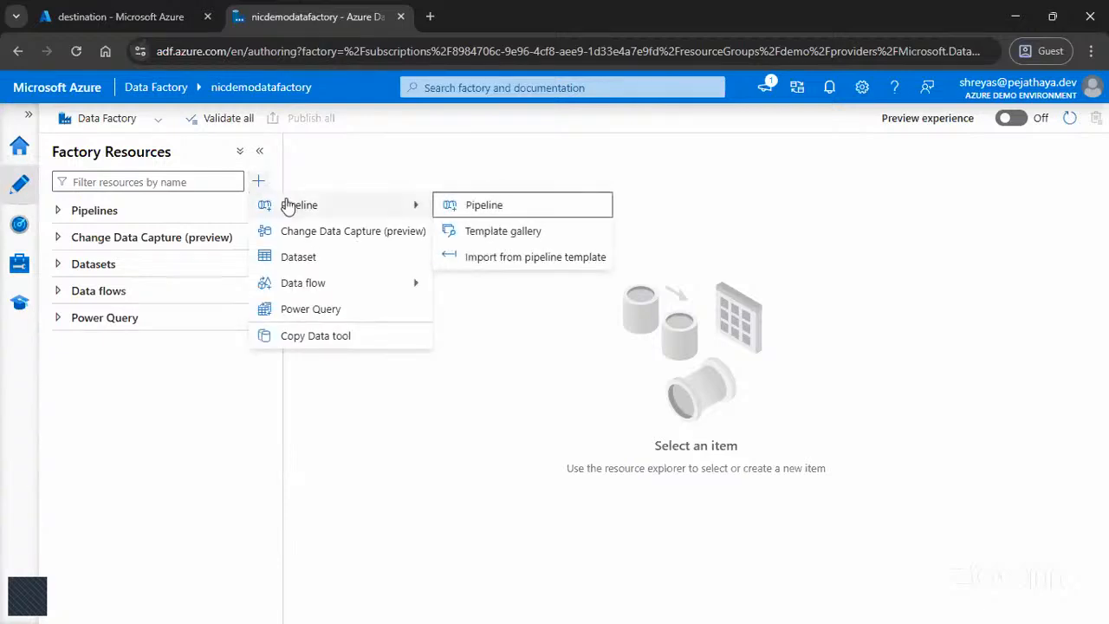
{"action": "left_click", "coordinate": [479, 205]}
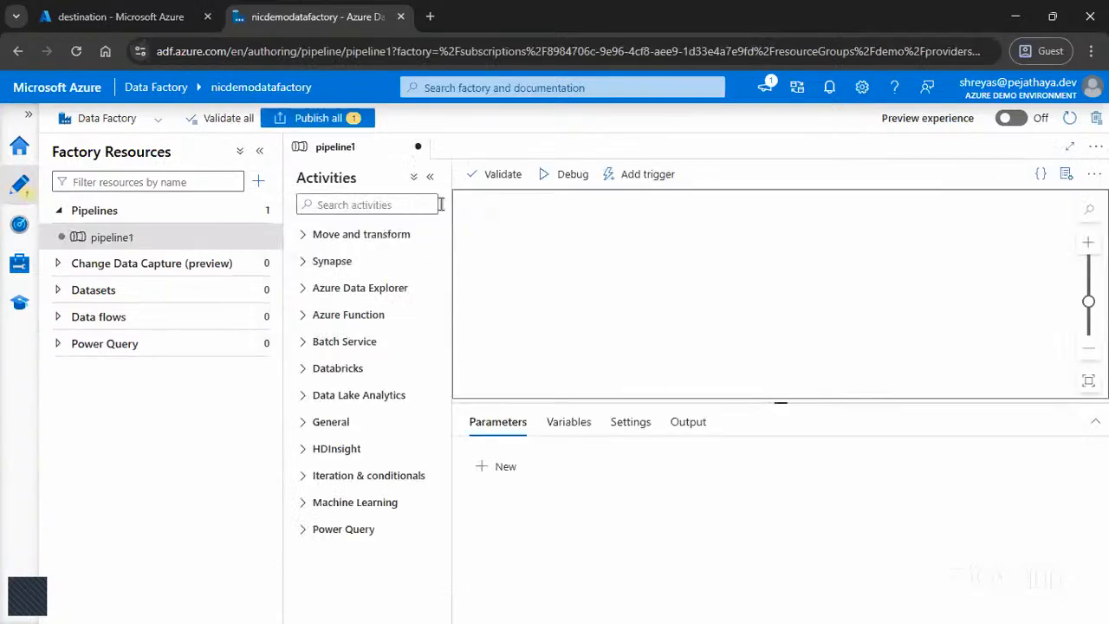
Step: Name the new pipeline Copy Data Pipeline, close its properties, and check its entry among the factory resources
{"action": "left_click", "coordinate": [262, 152]}
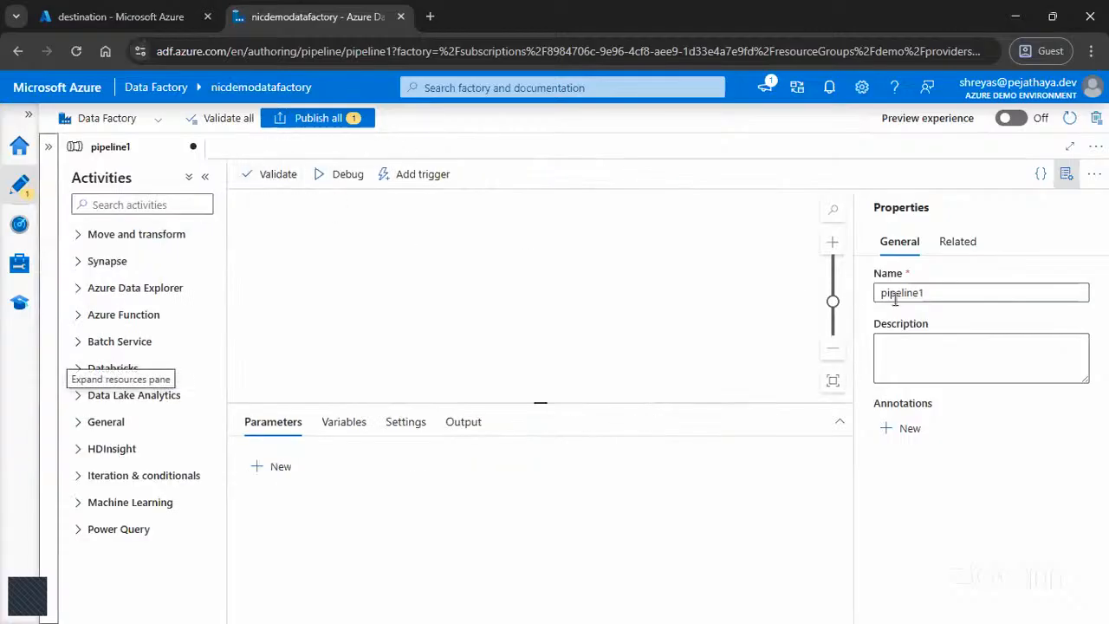
{"action": "left_click", "coordinate": [798, 286]}
{"action": "left_click", "coordinate": [1002, 294]}
{"action": "key", "text": "ctrl+a"}
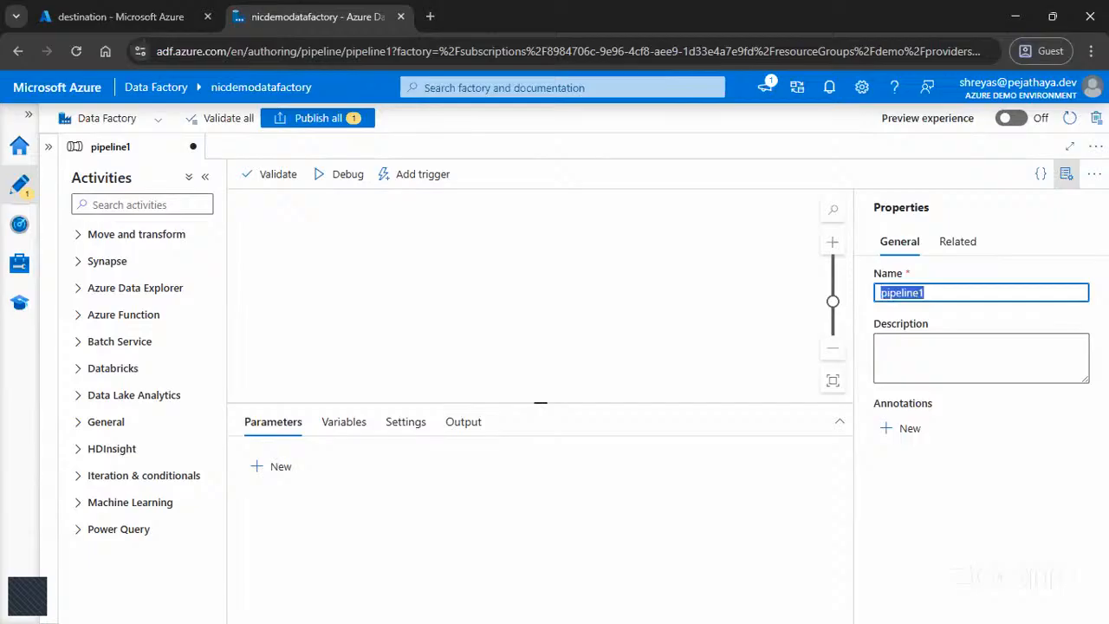
{"action": "type", "text": "Copy Data P"}
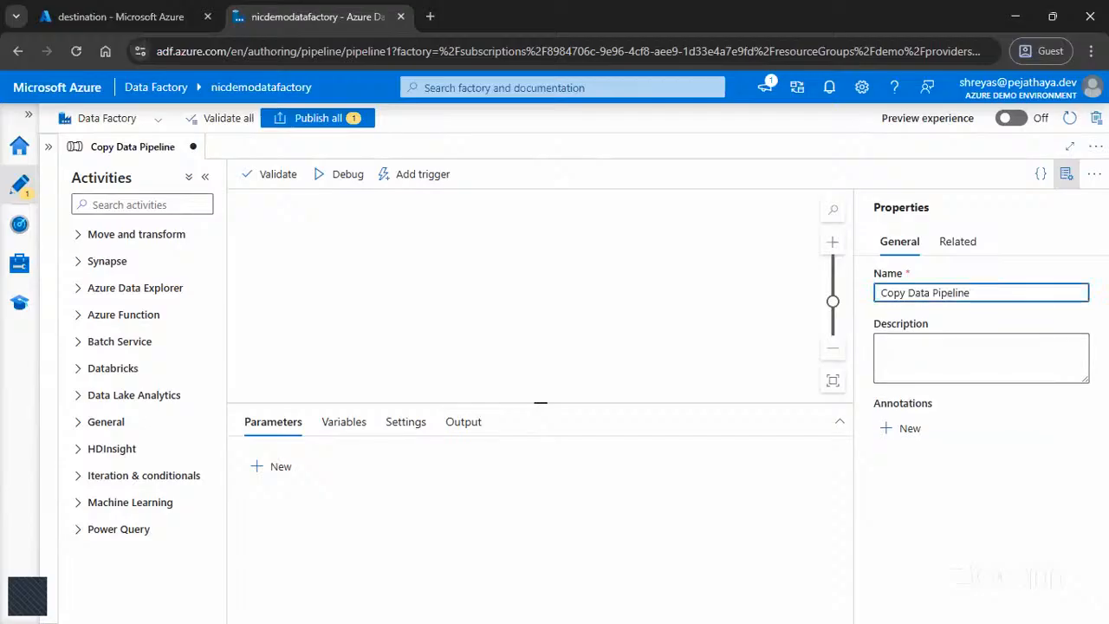
{"action": "left_click", "coordinate": [1066, 173]}
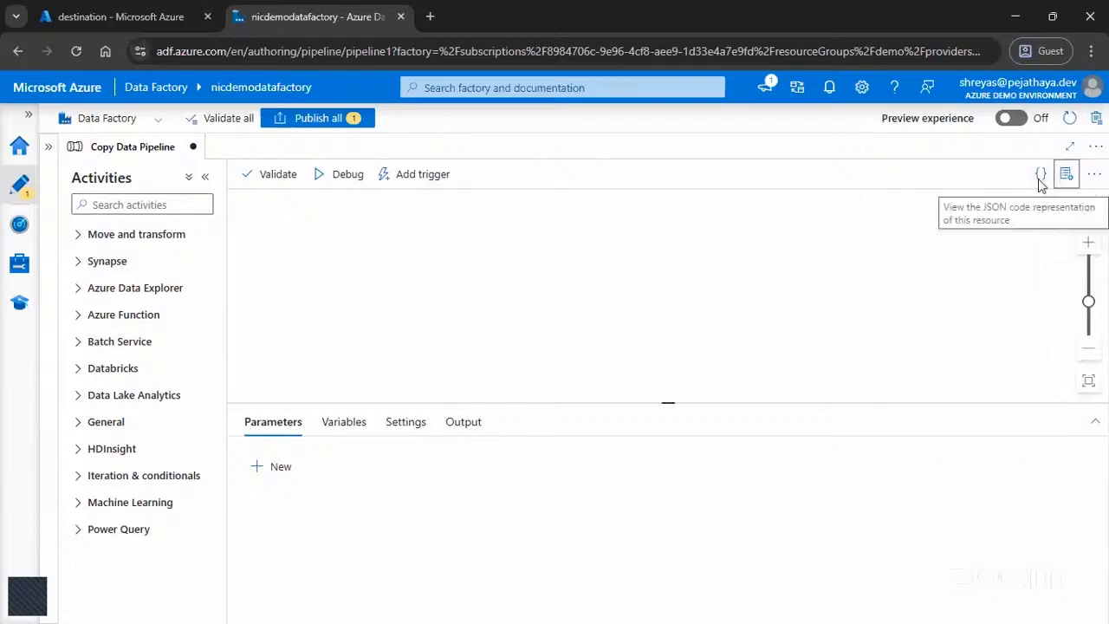
{"action": "left_click", "coordinate": [49, 146]}
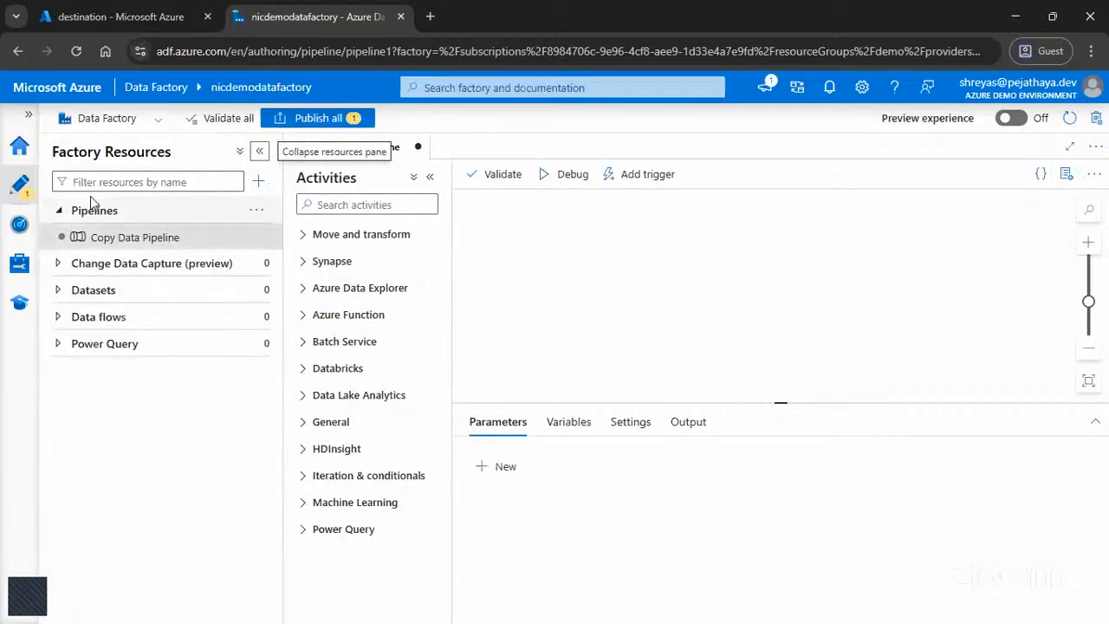
{"action": "left_click", "coordinate": [259, 152]}
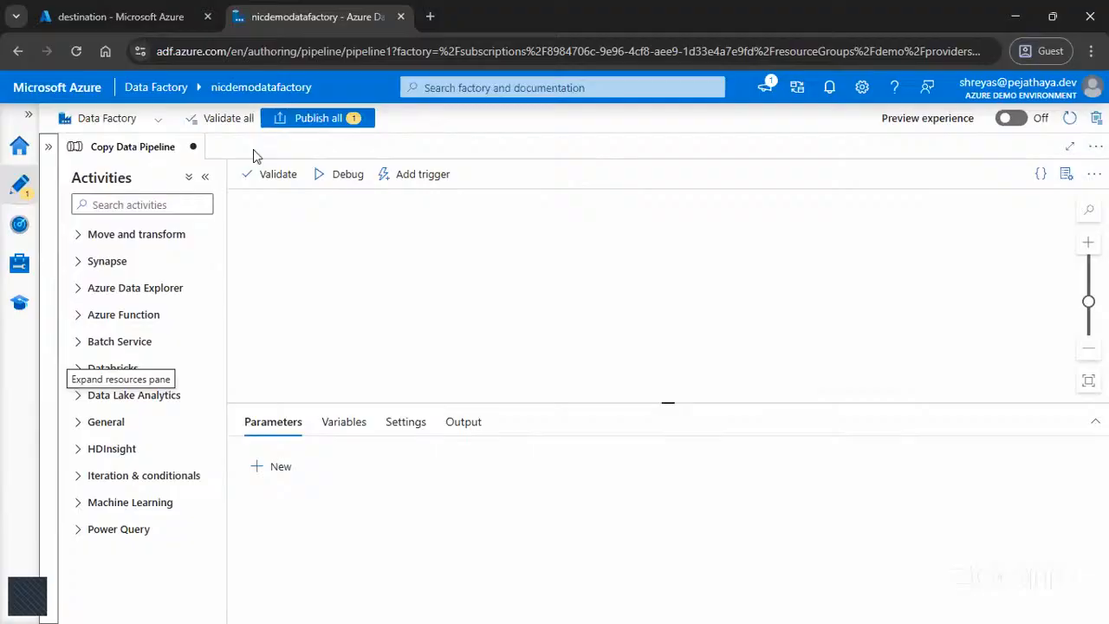
Step: Browse the pipeline activities available under Databricks, Azure Function and General
{"action": "left_click", "coordinate": [284, 290]}
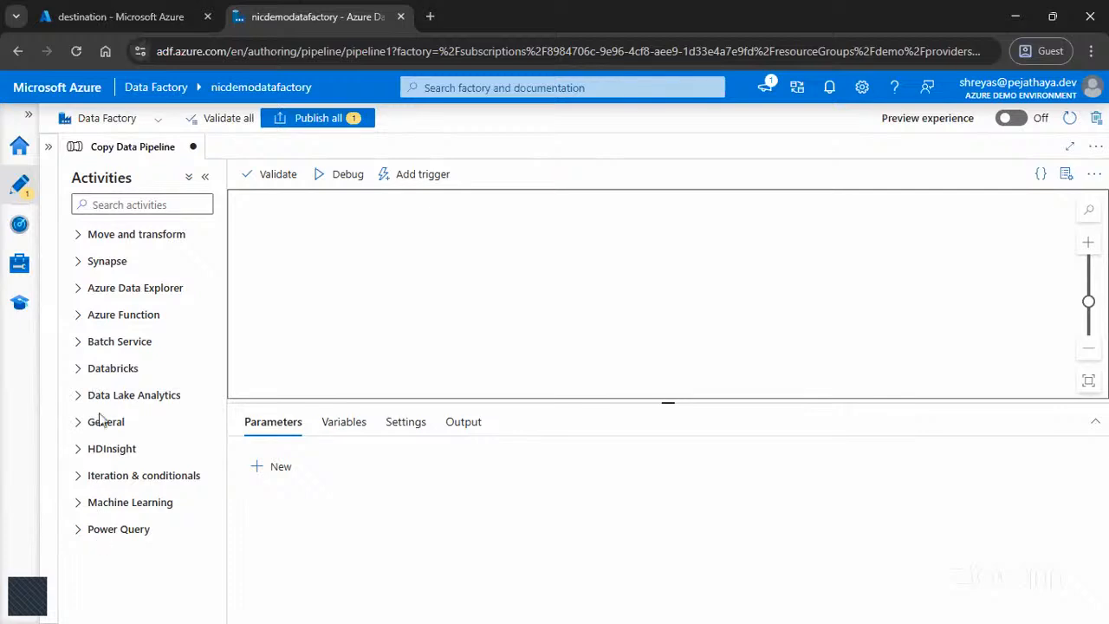
{"action": "left_click", "coordinate": [80, 368]}
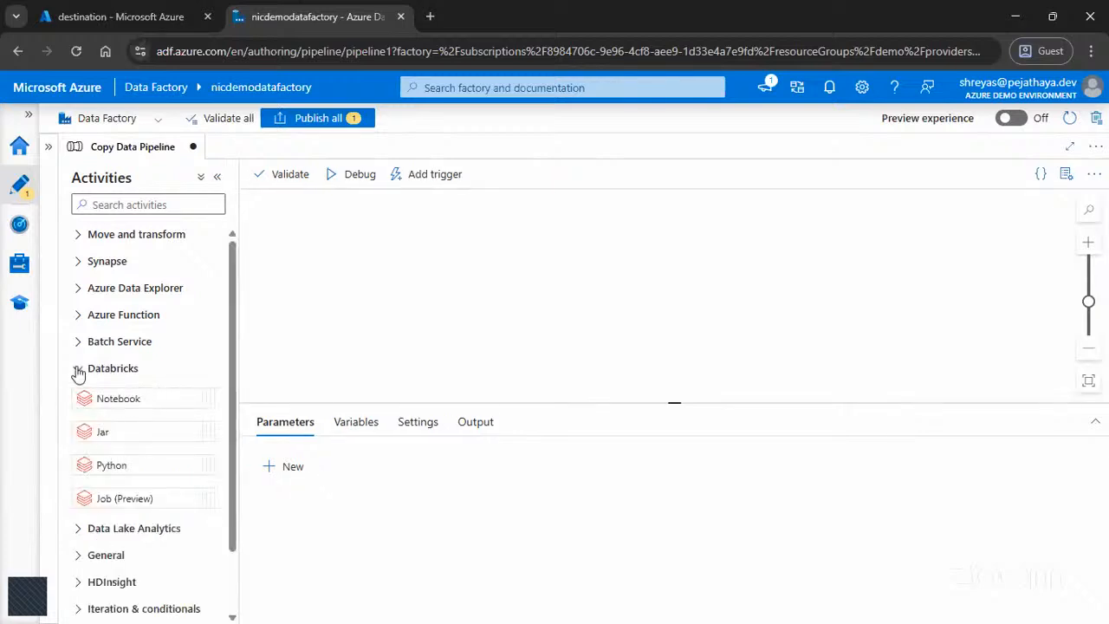
{"action": "left_click", "coordinate": [78, 370]}
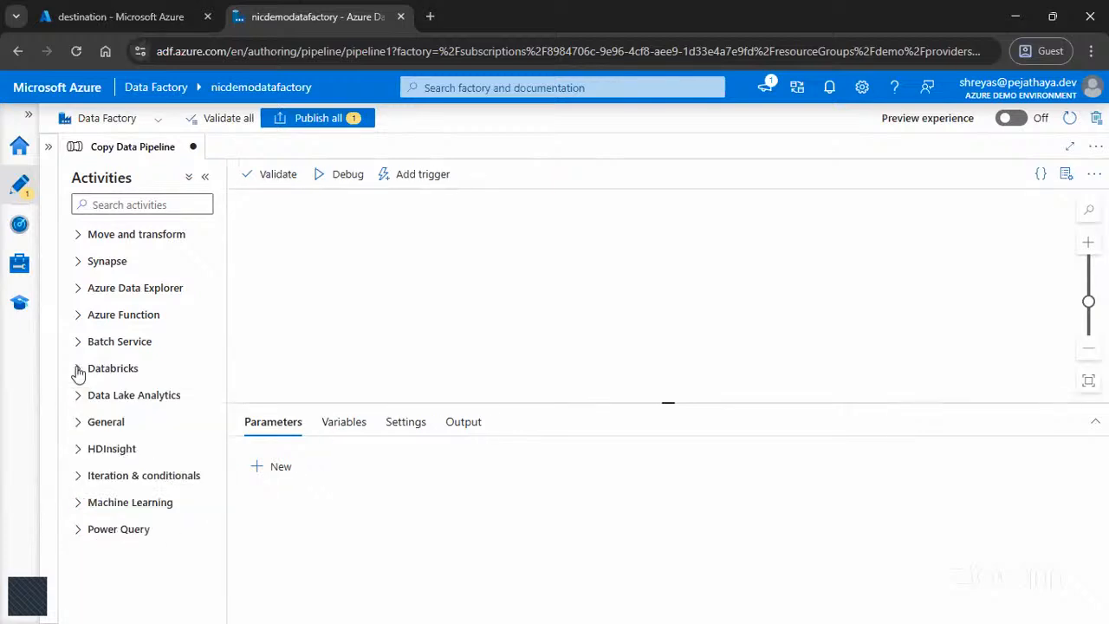
{"action": "left_click", "coordinate": [77, 317]}
{"action": "left_click", "coordinate": [80, 317]}
{"action": "left_click", "coordinate": [85, 423]}
{"action": "scroll", "coordinate": [87, 427], "scroll_direction": "down", "scroll_amount": 2}
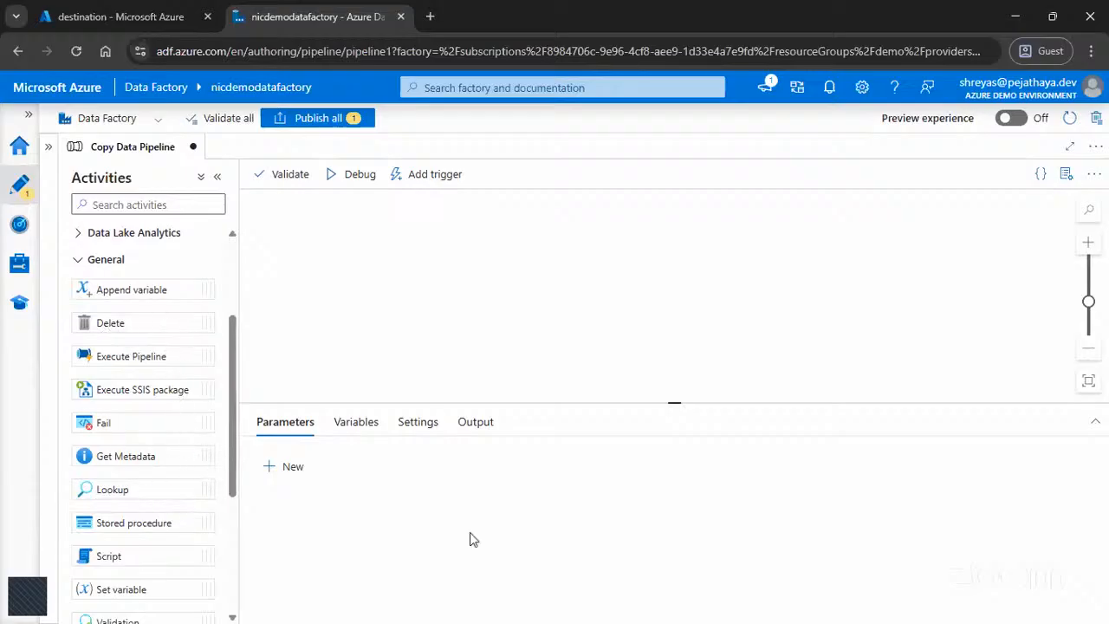
{"action": "scroll", "coordinate": [184, 547], "scroll_direction": "down", "scroll_amount": 1}
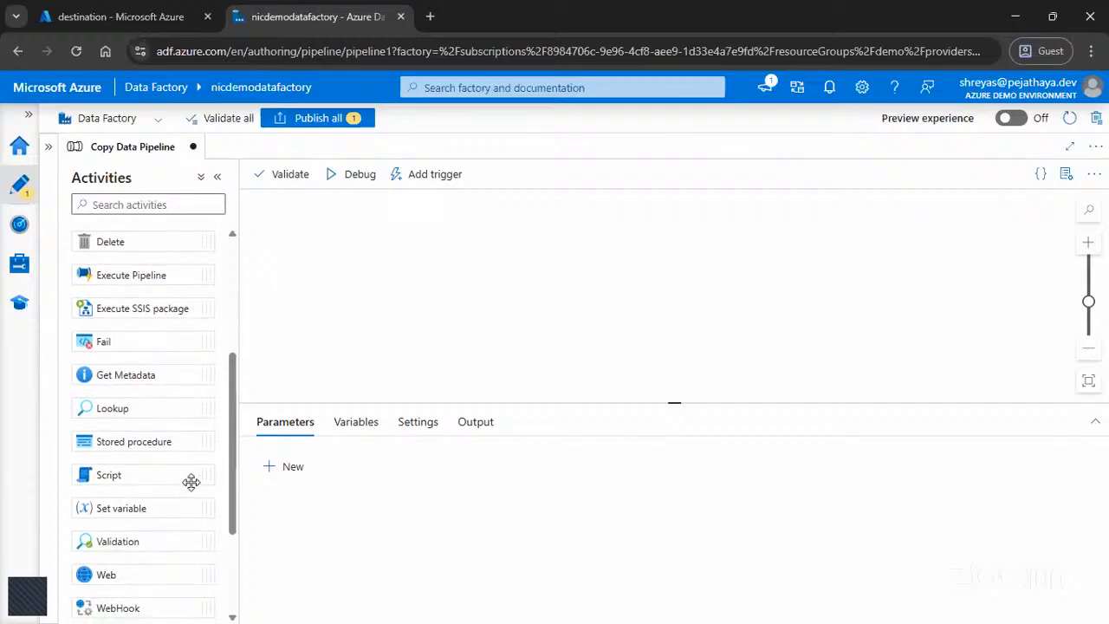
{"action": "scroll", "coordinate": [176, 491], "scroll_direction": "down", "scroll_amount": 1}
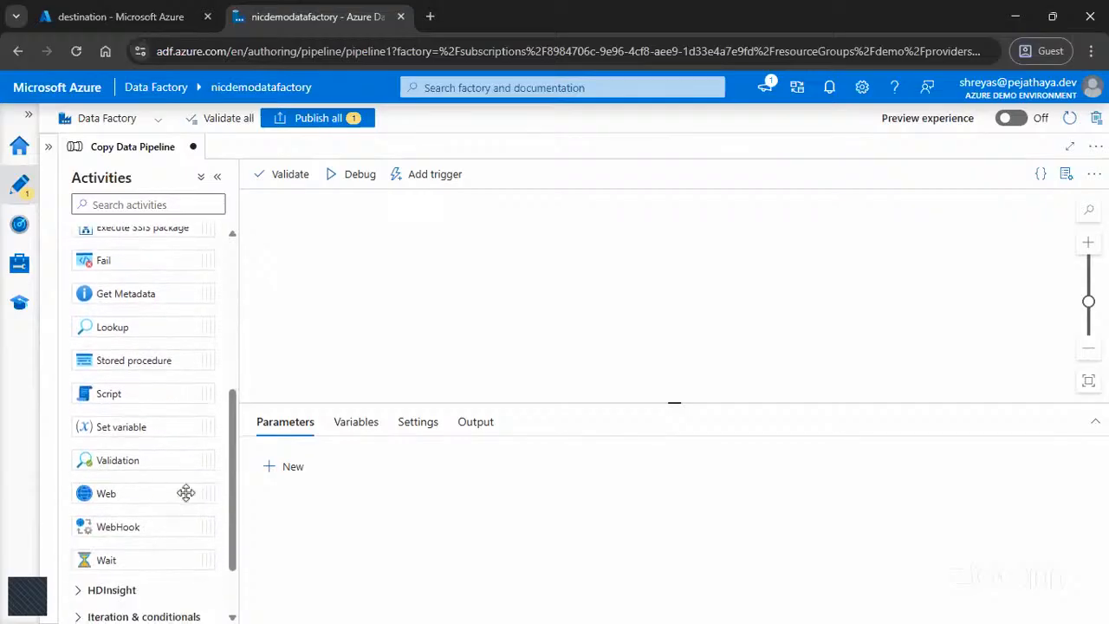
Step: Browse the pipeline activities available under Data Lake Analytics, Machine Learning and Synapse
{"action": "scroll", "coordinate": [121, 364], "scroll_direction": "up", "scroll_amount": 2}
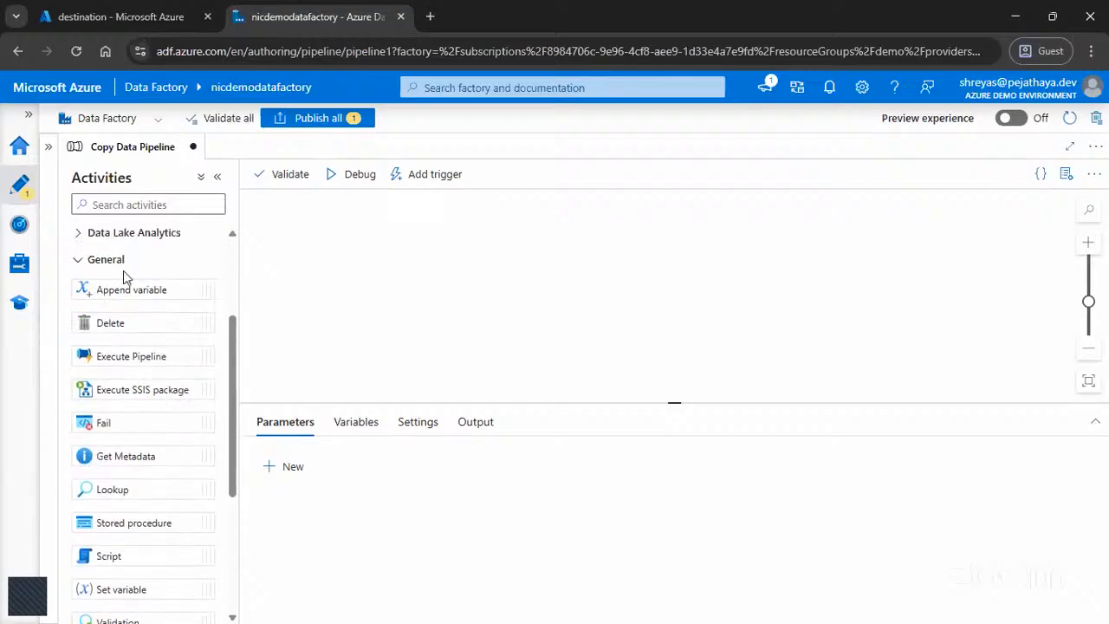
{"action": "left_click", "coordinate": [117, 261]}
{"action": "left_click", "coordinate": [149, 397]}
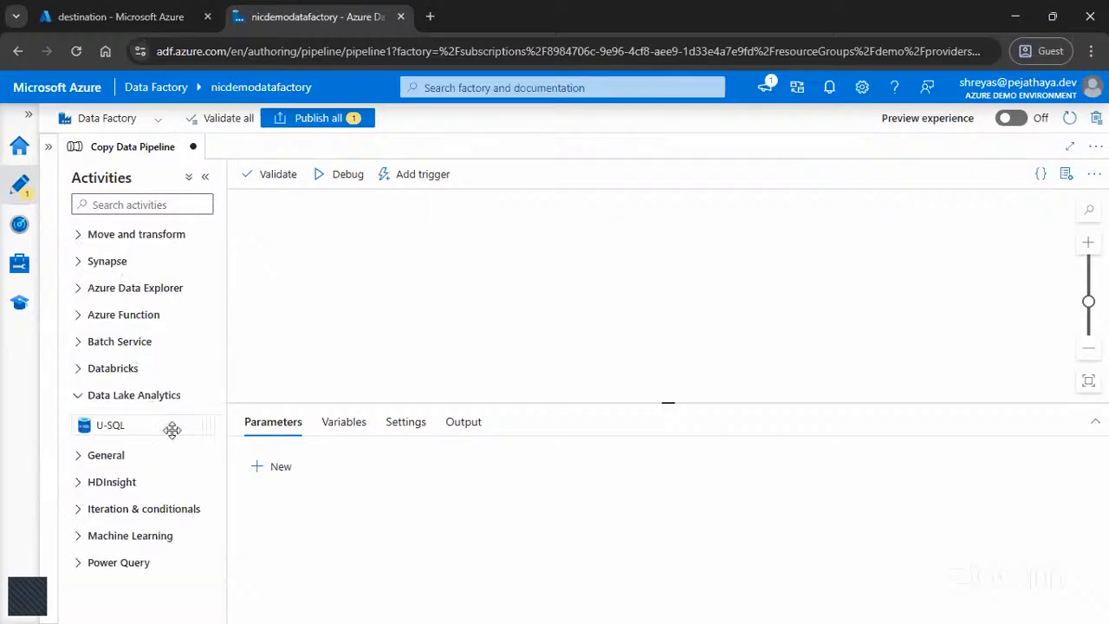
{"action": "left_click", "coordinate": [126, 397]}
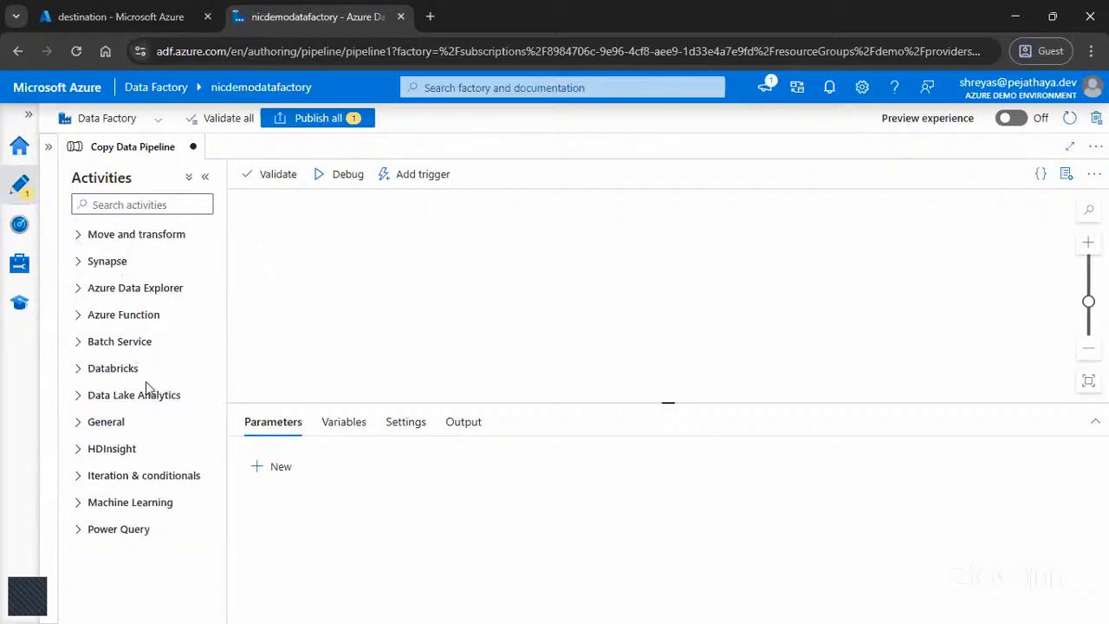
{"action": "left_click", "coordinate": [145, 506]}
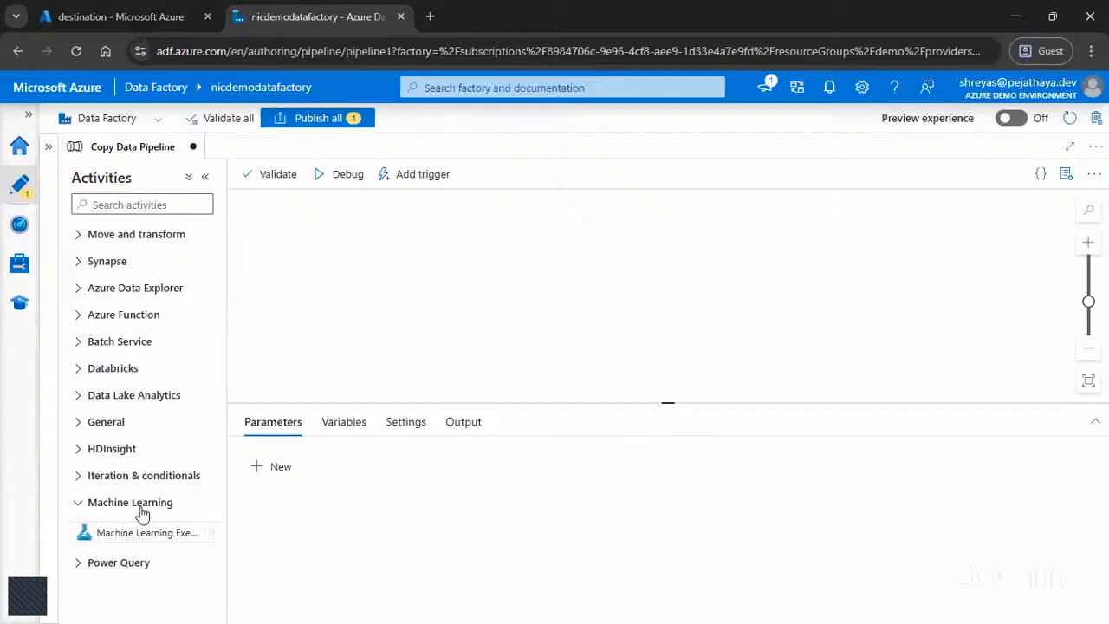
{"action": "left_click", "coordinate": [143, 506]}
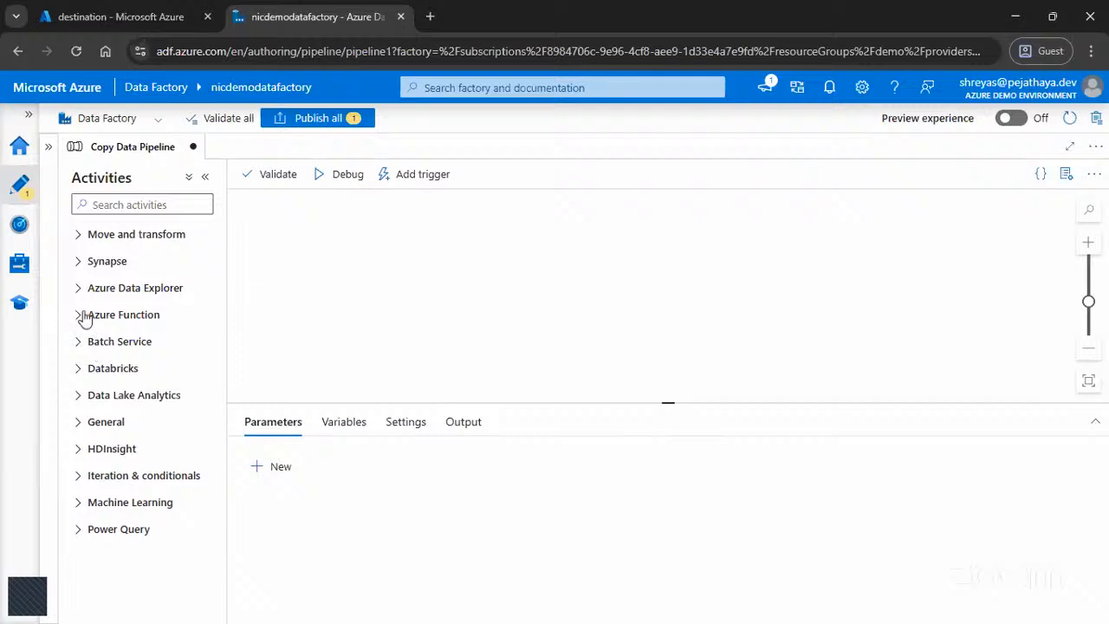
{"action": "left_click", "coordinate": [87, 263]}
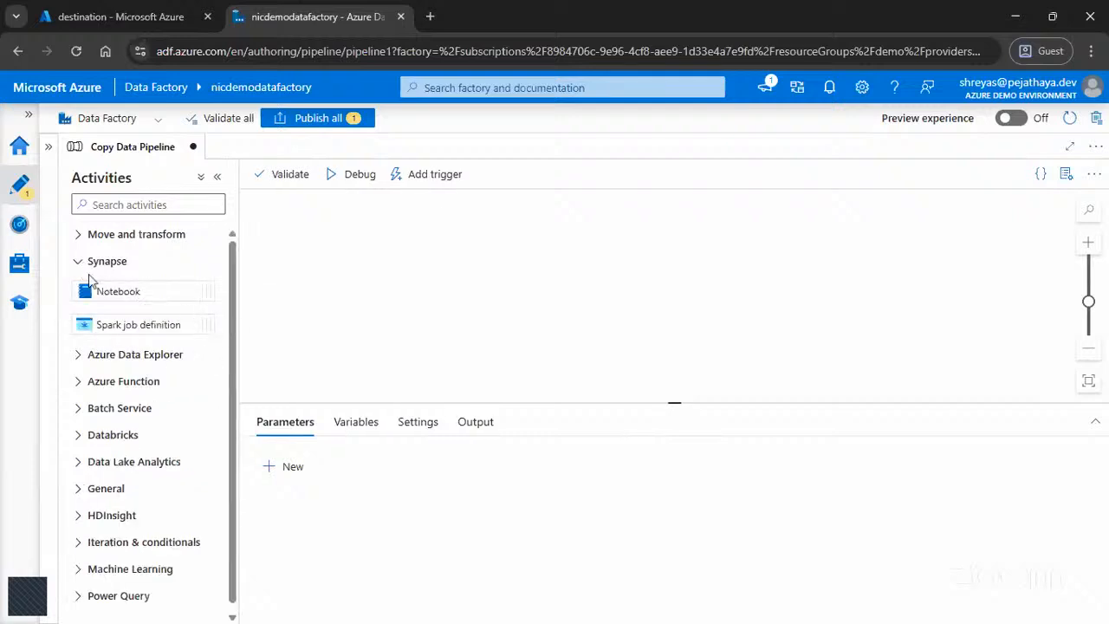
{"action": "left_click", "coordinate": [95, 262]}
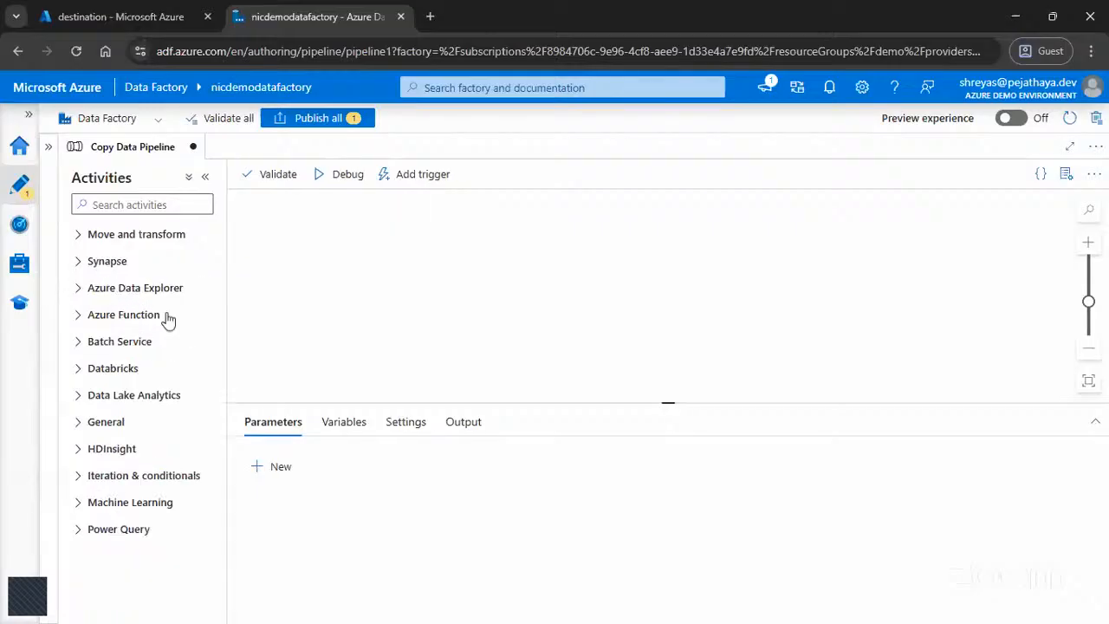
Step: Add a Copy data activity from Move and transform to the pipeline, collapse the activities list, and reposition the activity on the canvas
{"action": "left_click", "coordinate": [118, 237]}
{"action": "left_click_drag", "start_coordinate": [113, 260], "coordinate": [453, 268]}
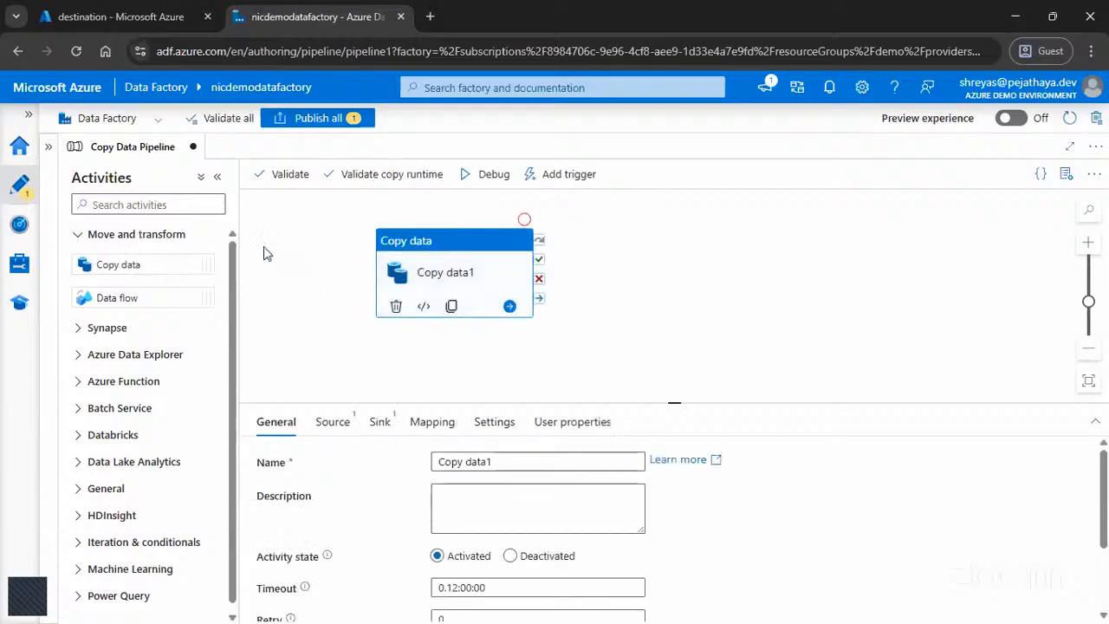
{"action": "left_click", "coordinate": [217, 177]}
{"action": "left_click_drag", "start_coordinate": [269, 249], "coordinate": [444, 253]}
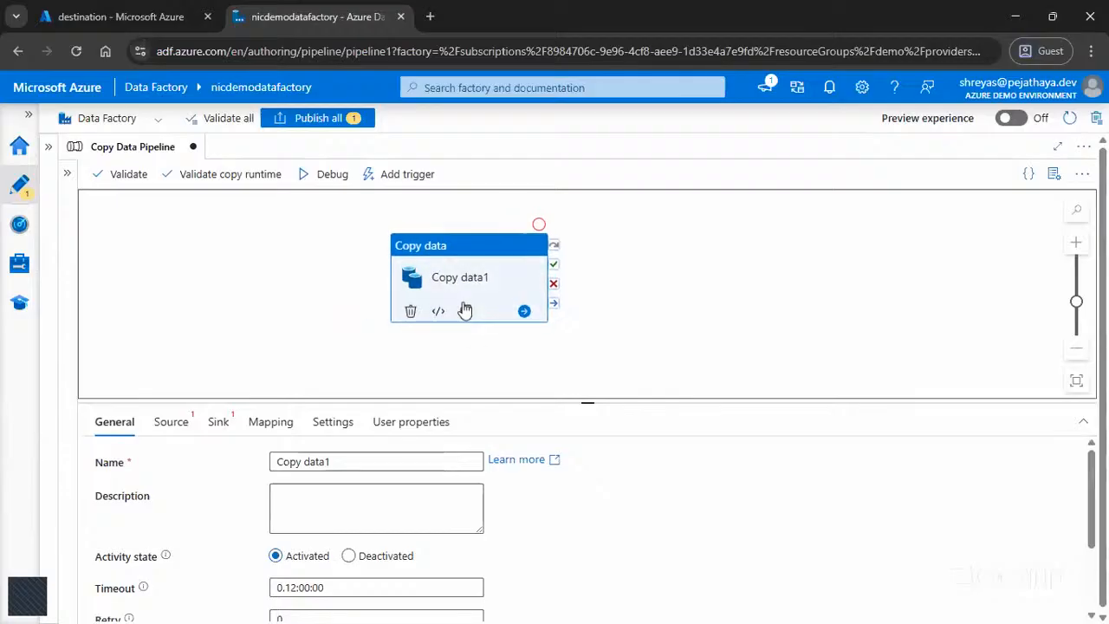
Step: Check the containers list of the nicdatalake storage account in the Azure portal, then return to Data Factory
{"action": "left_click", "coordinate": [87, 15]}
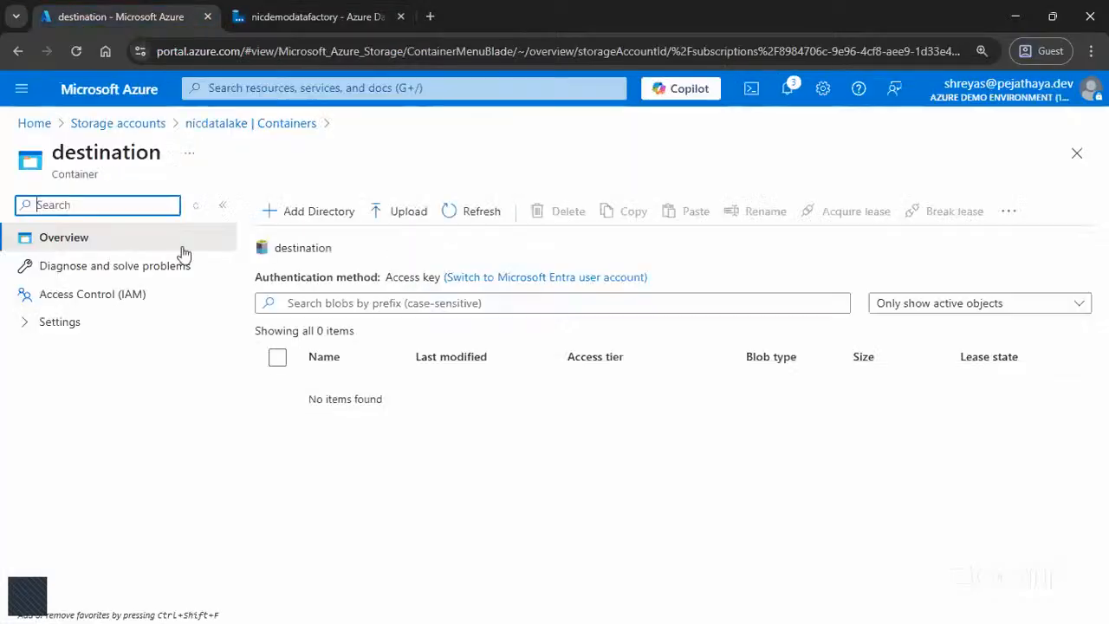
{"action": "left_click", "coordinate": [262, 124]}
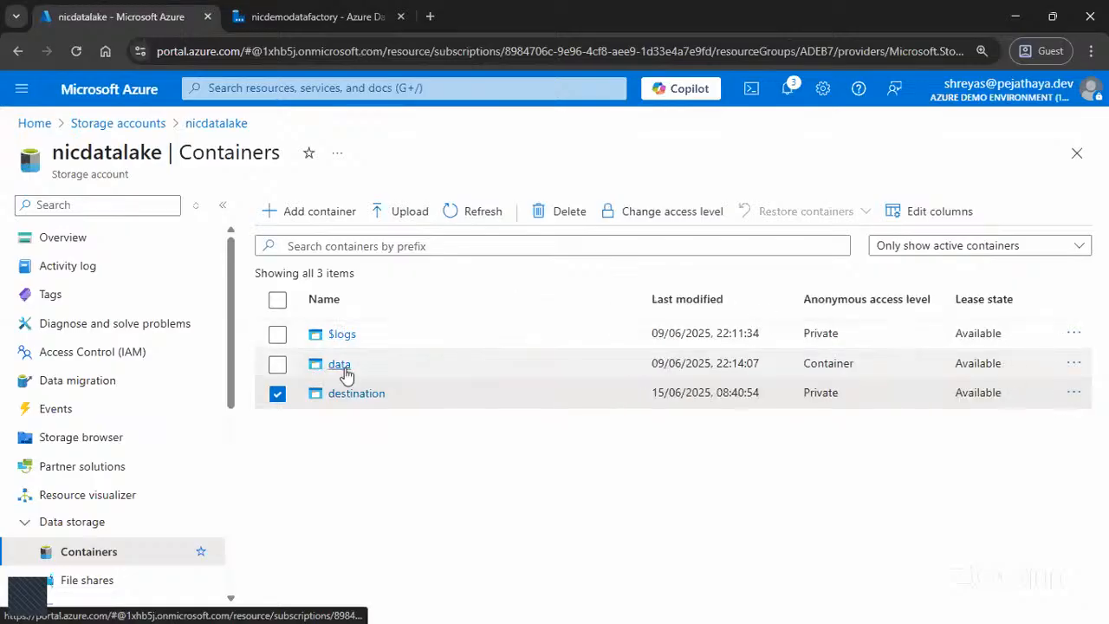
{"action": "left_click", "coordinate": [309, 17]}
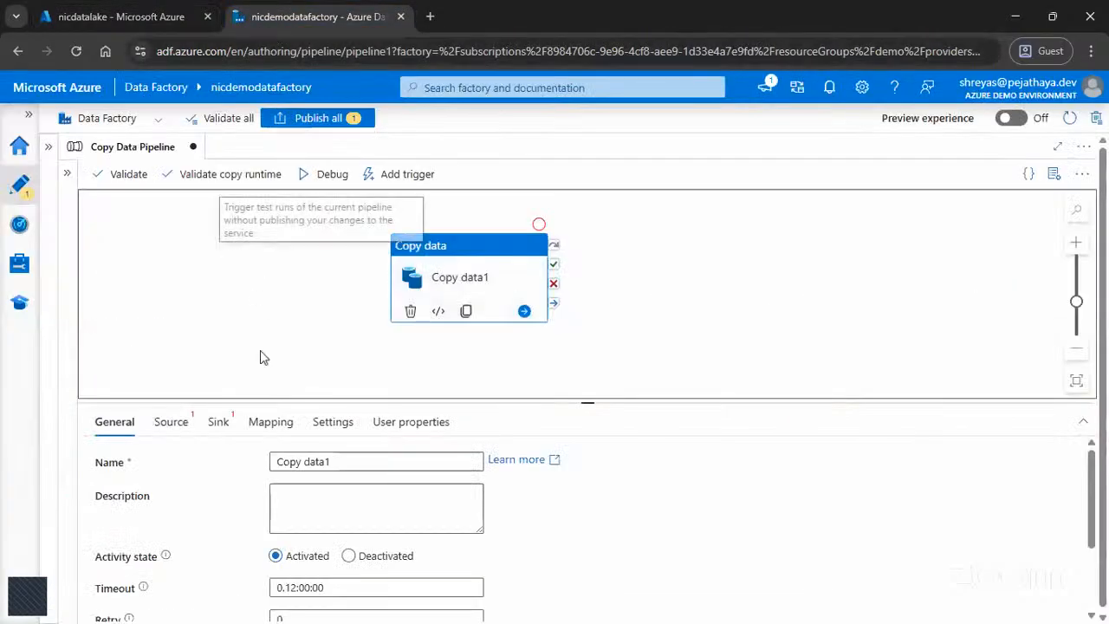
Step: Rename the Copy data activity as CSV Copy Activity
{"action": "left_click_drag", "start_coordinate": [338, 457], "coordinate": [276, 459]}
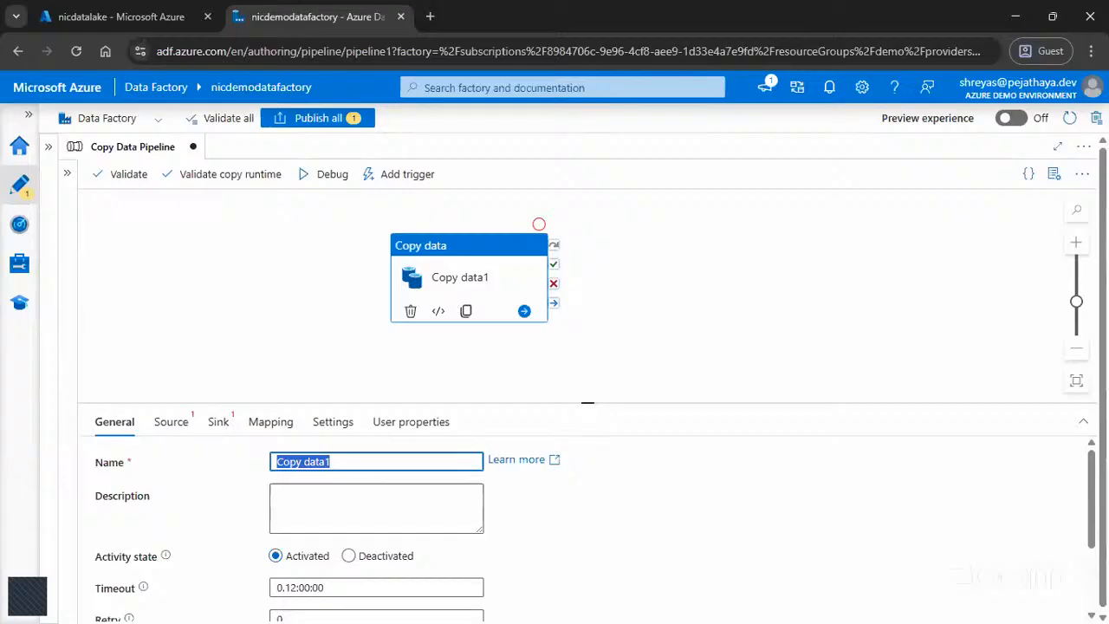
{"action": "type", "text": "CSV Cop"}
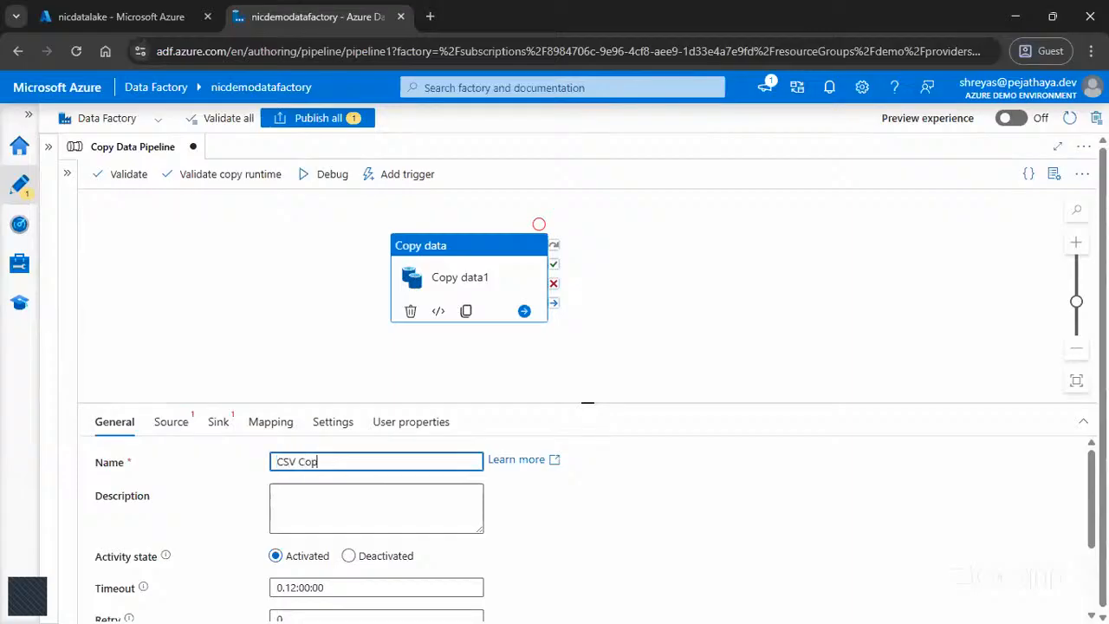
{"action": "type", "text": "y Activiyu"}
{"action": "key", "text": "BackSpace"}
{"action": "key", "text": "BackSpace"}
{"action": "type", "text": "ty"}
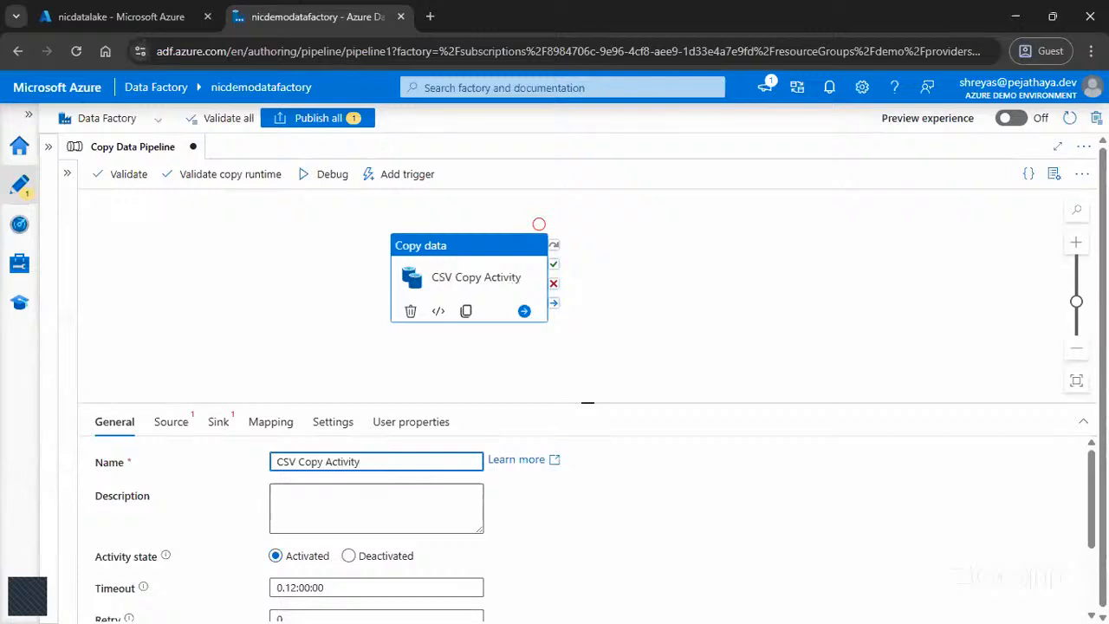
Step: Examine the timeout, retry and retry interval settings of CSV Copy Activity
{"action": "scroll", "coordinate": [336, 523], "scroll_direction": "down", "scroll_amount": 2}
{"action": "left_click", "coordinate": [284, 503]}
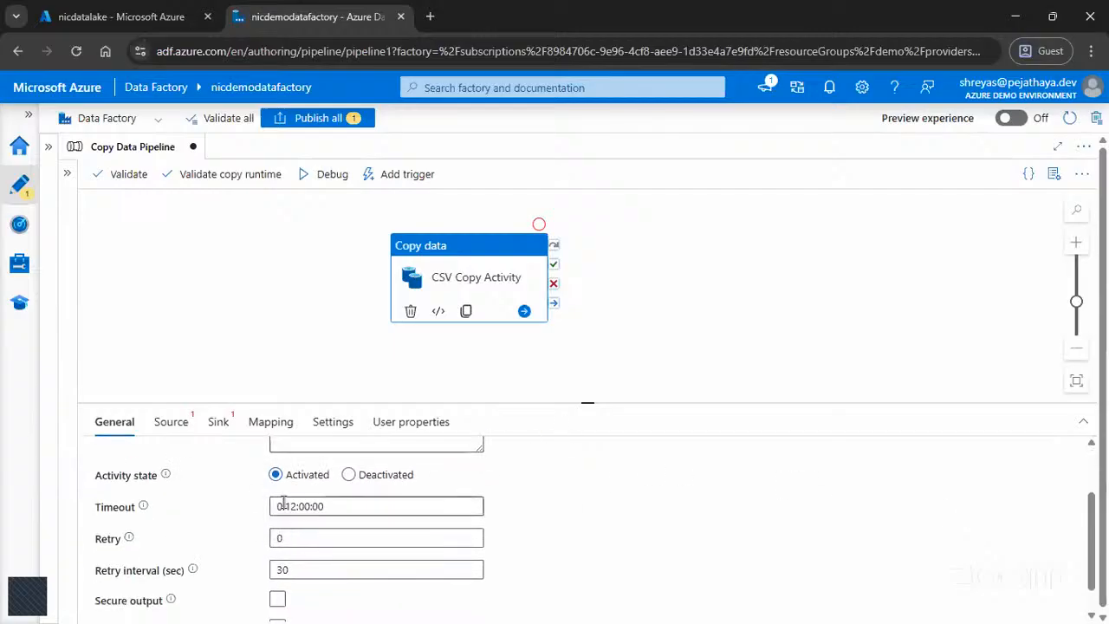
{"action": "left_click", "coordinate": [293, 537]}
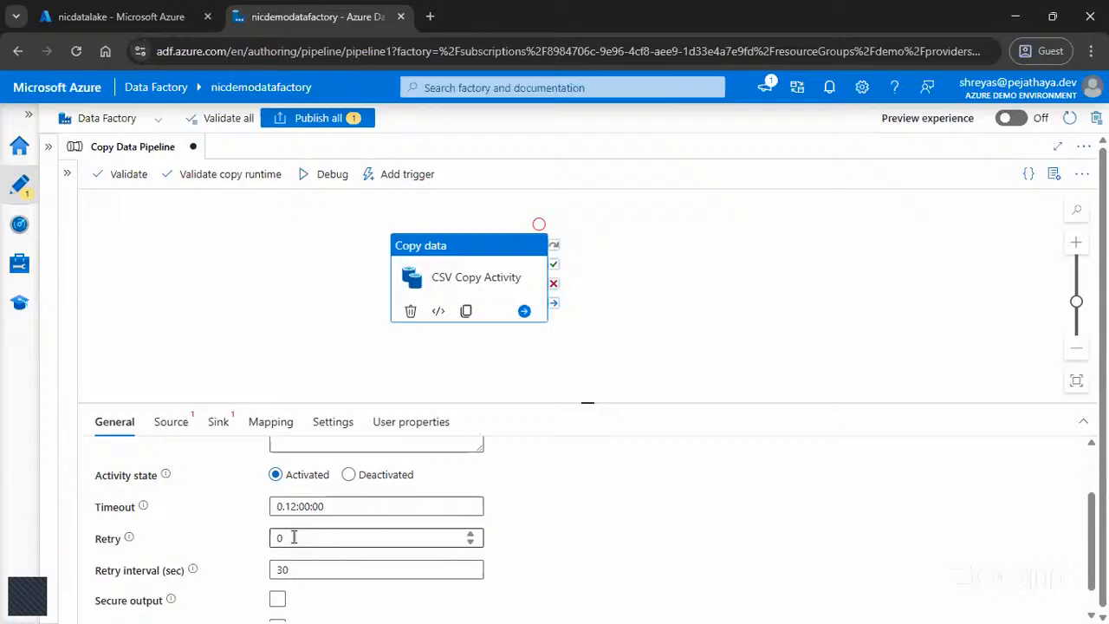
{"action": "left_click", "coordinate": [294, 571]}
{"action": "scroll", "coordinate": [316, 564], "scroll_direction": "up", "scroll_amount": 2}
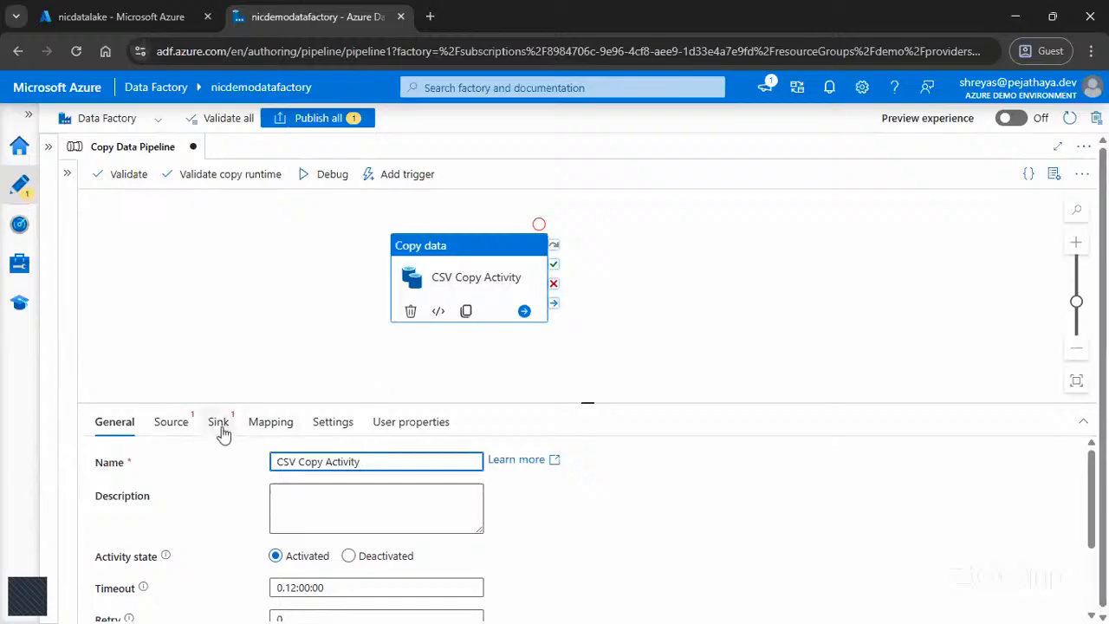
Step: Check the source dataset choices for CSV Copy Activity and start creating a new source dataset
{"action": "left_click", "coordinate": [175, 424]}
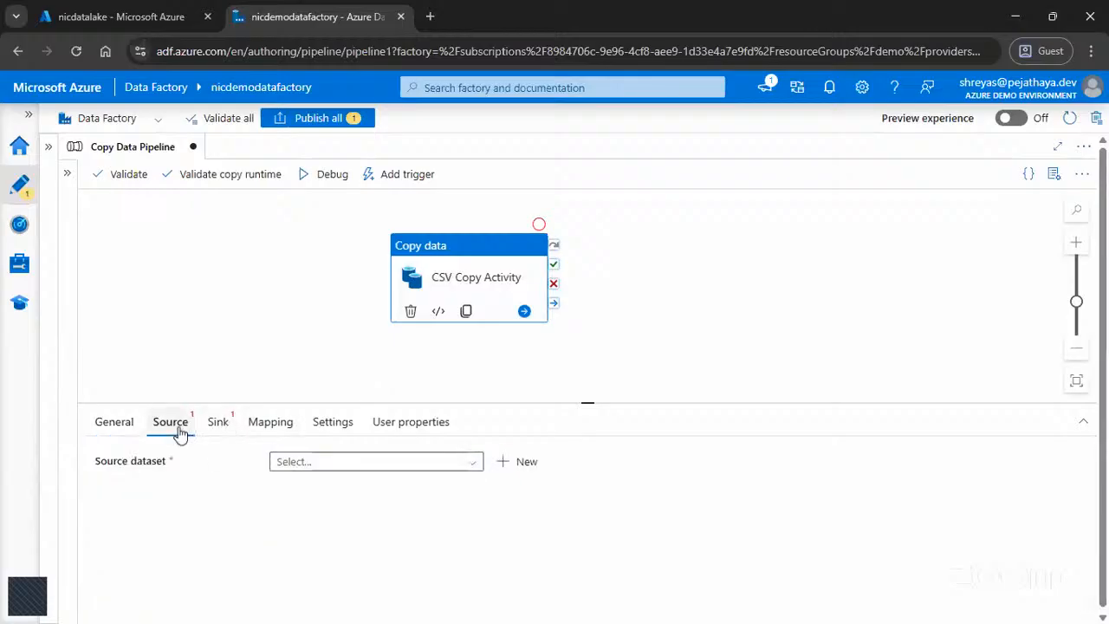
{"action": "left_click_drag", "start_coordinate": [183, 463], "coordinate": [83, 471]}
{"action": "left_click", "coordinate": [170, 508]}
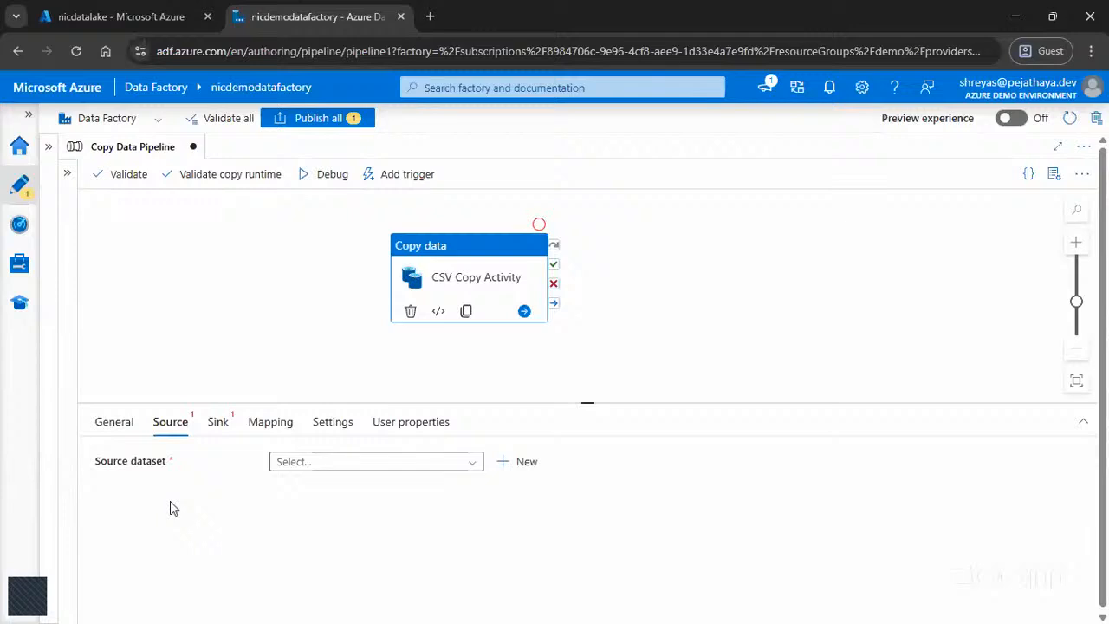
{"action": "left_click", "coordinate": [329, 464]}
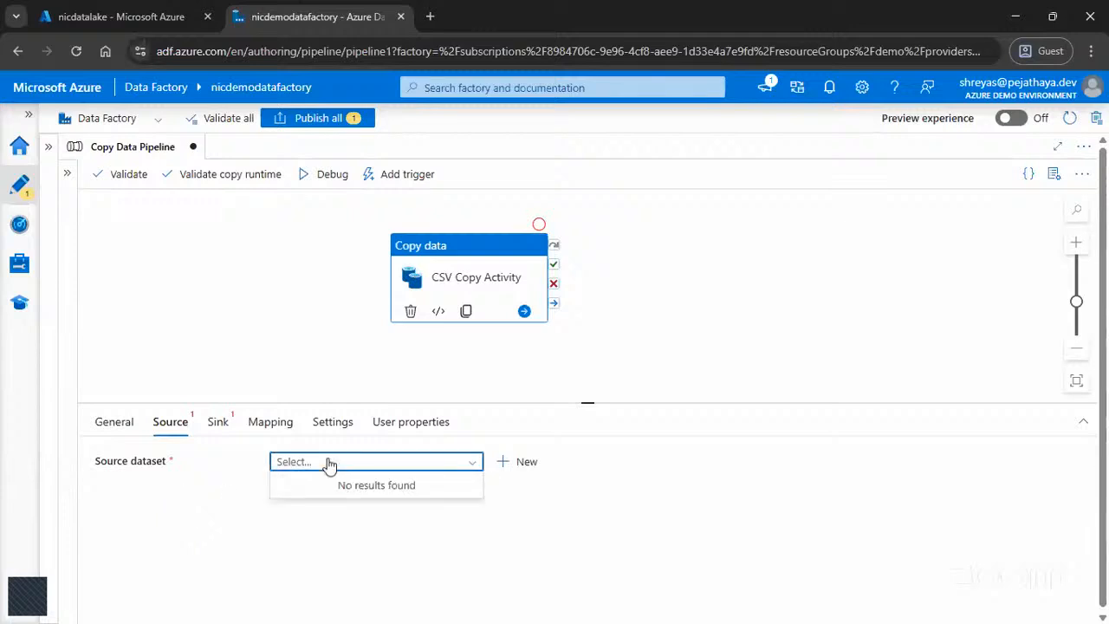
{"action": "left_click", "coordinate": [529, 468]}
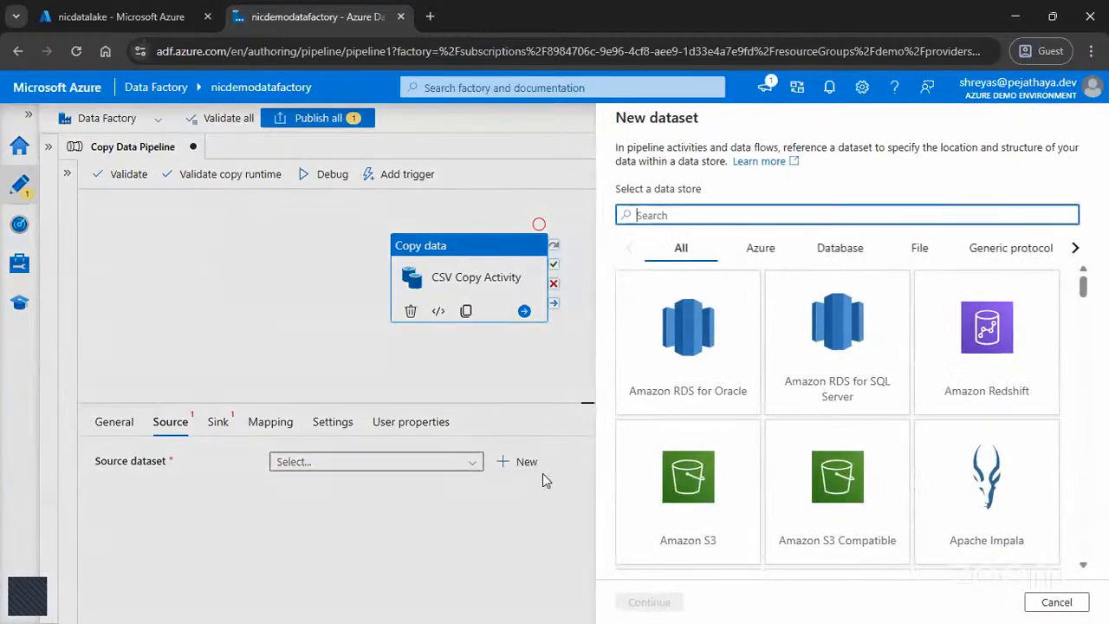
Step: Examine the range of data stores offered for the new source dataset, including the database, SaaS and Azure connectors
{"action": "scroll", "coordinate": [714, 319], "scroll_direction": "down", "scroll_amount": 10}
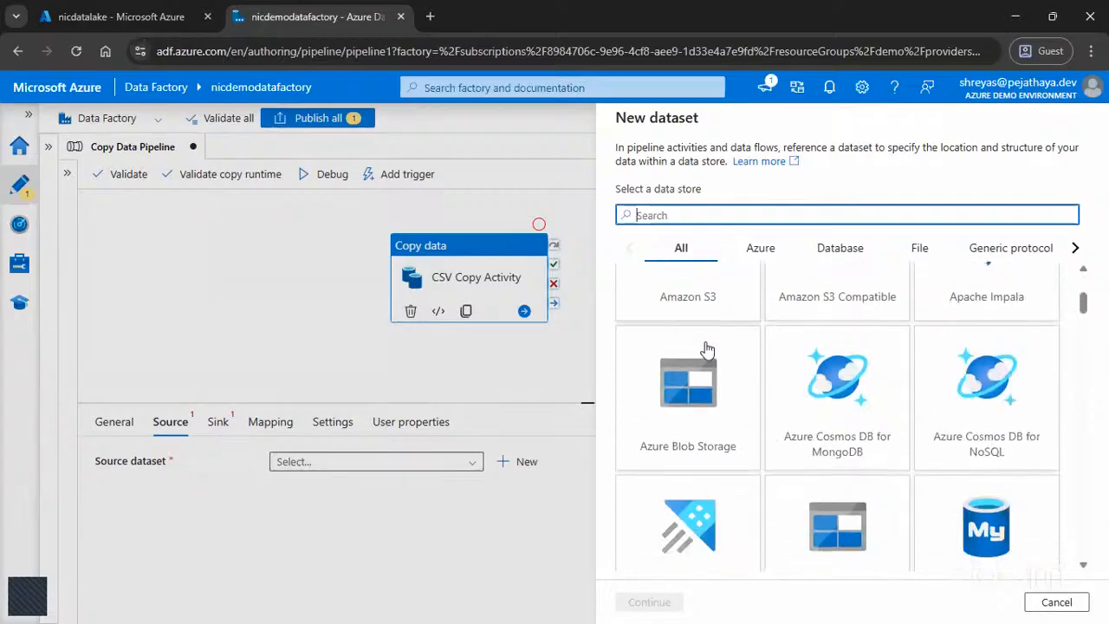
{"action": "scroll", "coordinate": [702, 371], "scroll_direction": "down", "scroll_amount": 15}
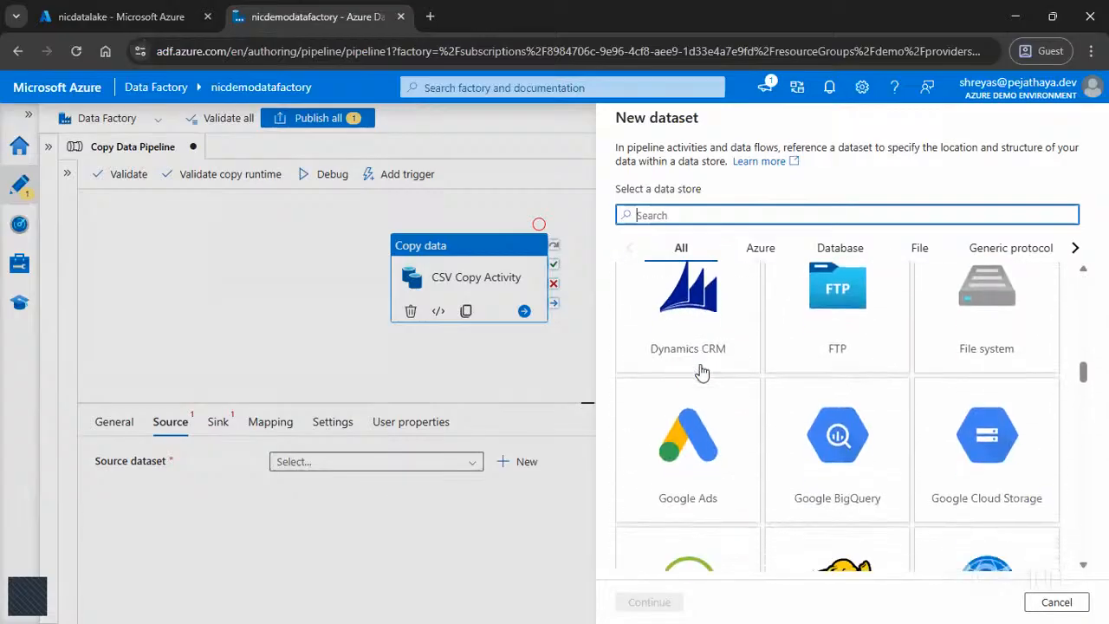
{"action": "scroll", "coordinate": [700, 375], "scroll_direction": "down", "scroll_amount": 15}
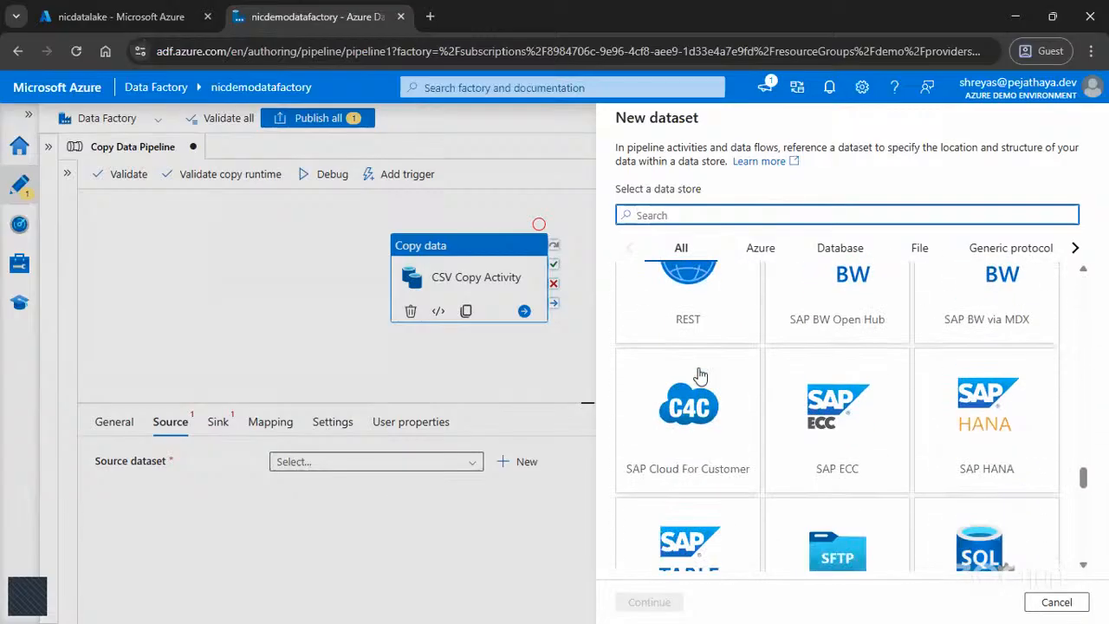
{"action": "scroll", "coordinate": [700, 375], "scroll_direction": "down", "scroll_amount": 3}
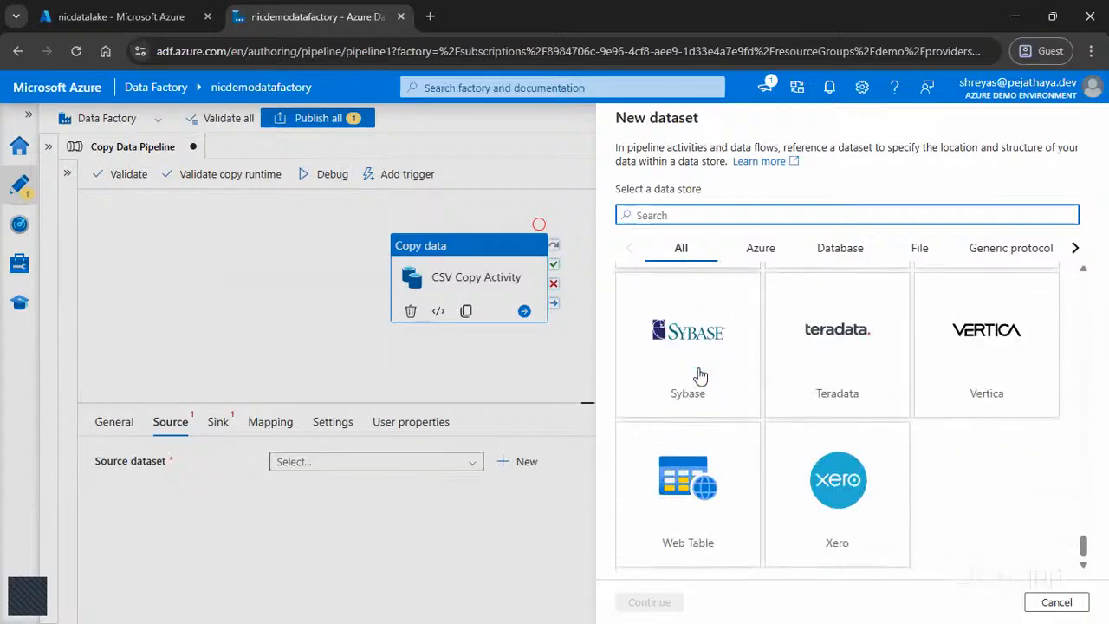
{"action": "scroll", "coordinate": [700, 375], "scroll_direction": "up", "scroll_amount": 2}
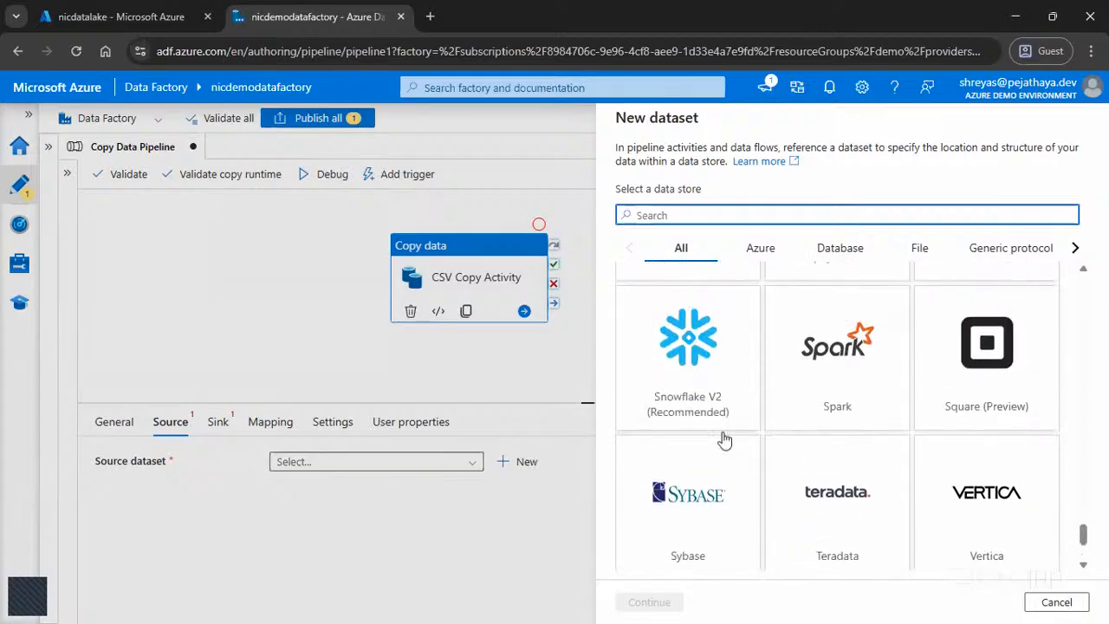
{"action": "scroll", "coordinate": [724, 439], "scroll_direction": "up", "scroll_amount": 3}
{"action": "scroll", "coordinate": [709, 440], "scroll_direction": "up", "scroll_amount": 3}
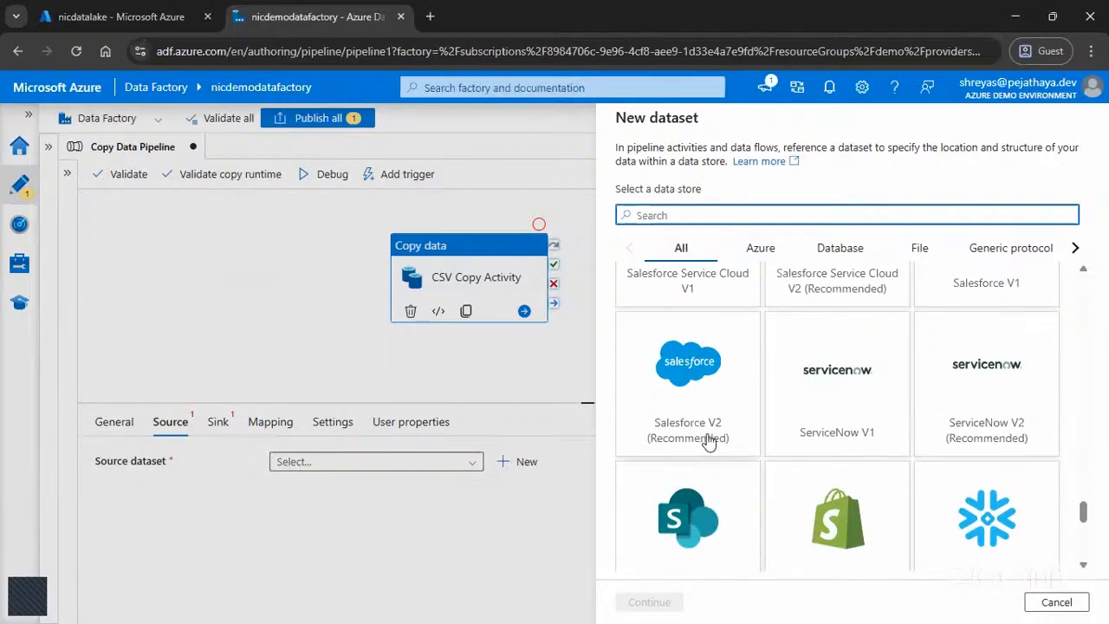
{"action": "scroll", "coordinate": [740, 466], "scroll_direction": "up", "scroll_amount": 3}
{"action": "scroll", "coordinate": [739, 468], "scroll_direction": "up", "scroll_amount": 3}
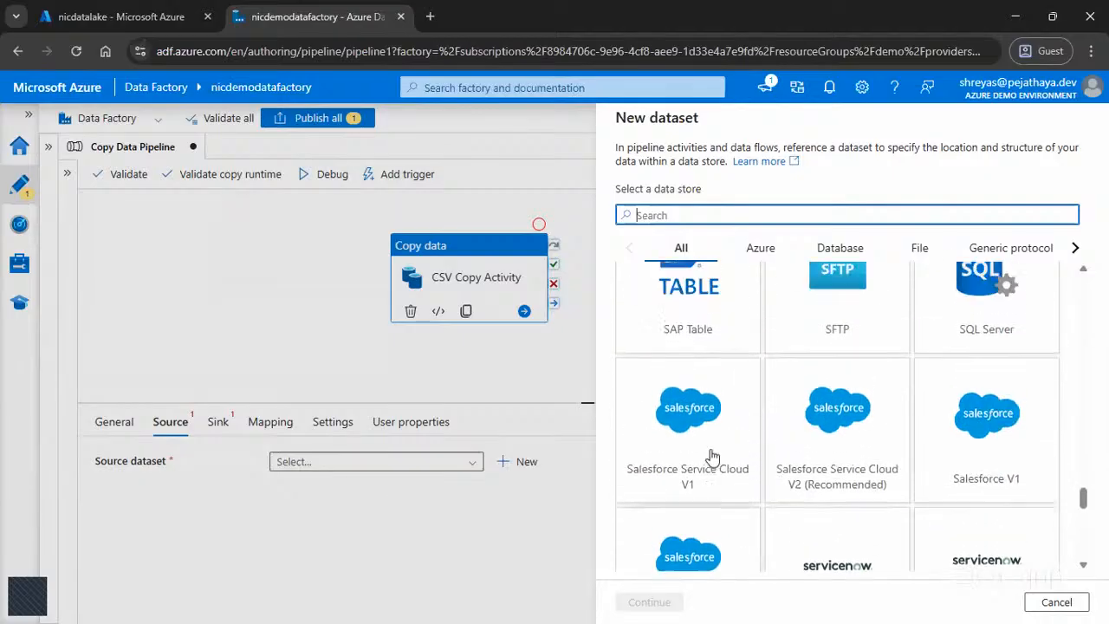
{"action": "scroll", "coordinate": [682, 505], "scroll_direction": "up", "scroll_amount": 5}
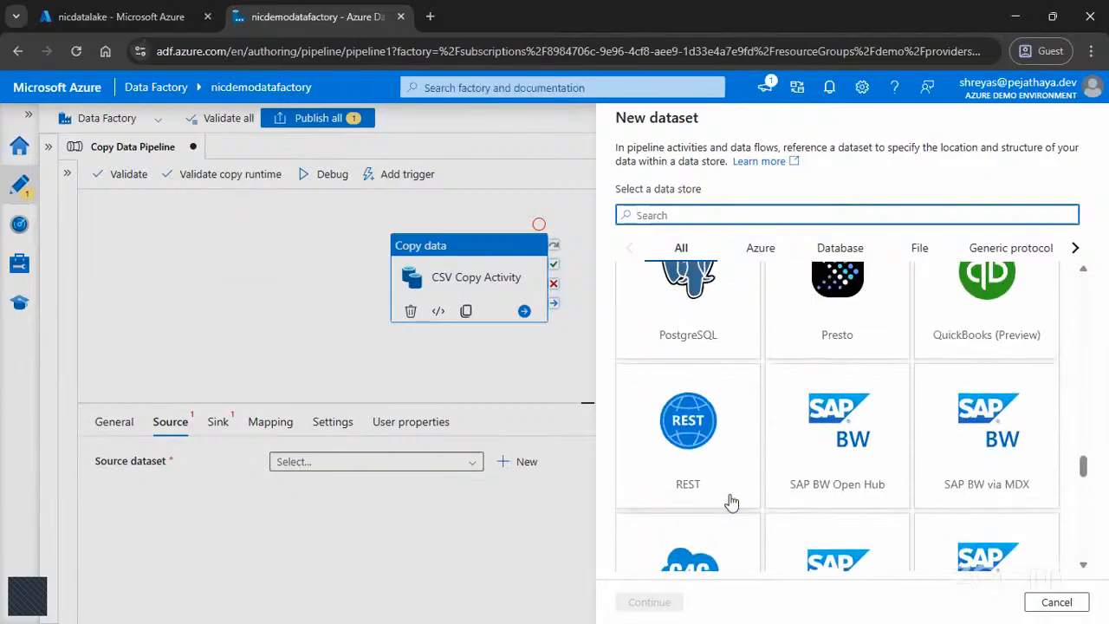
{"action": "scroll", "coordinate": [712, 465], "scroll_direction": "up", "scroll_amount": 3}
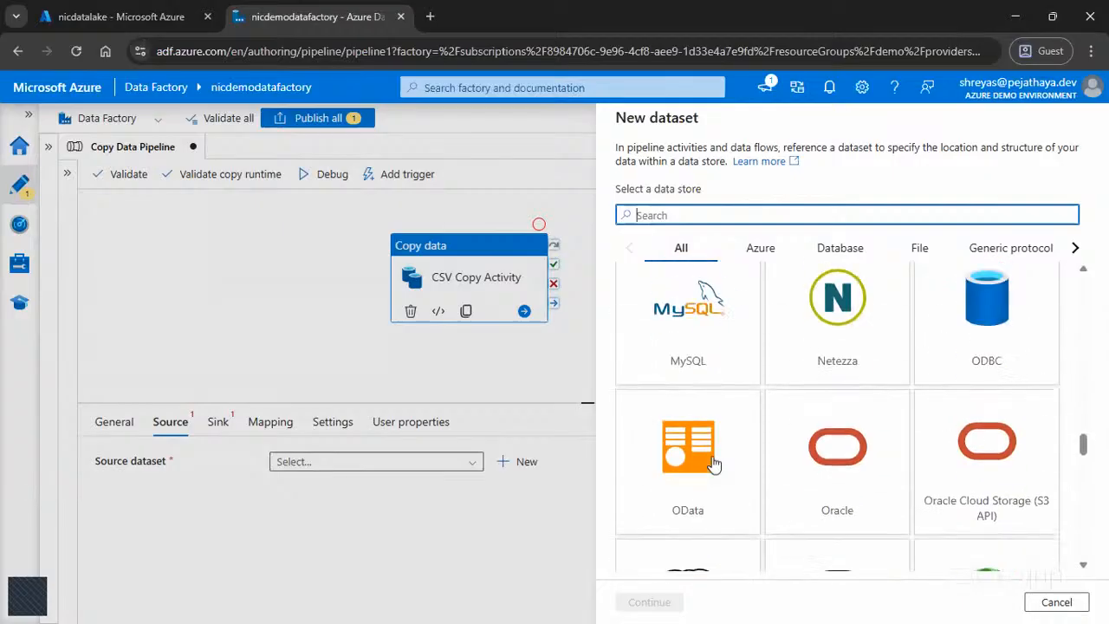
{"action": "scroll", "coordinate": [845, 464], "scroll_direction": "up", "scroll_amount": 2}
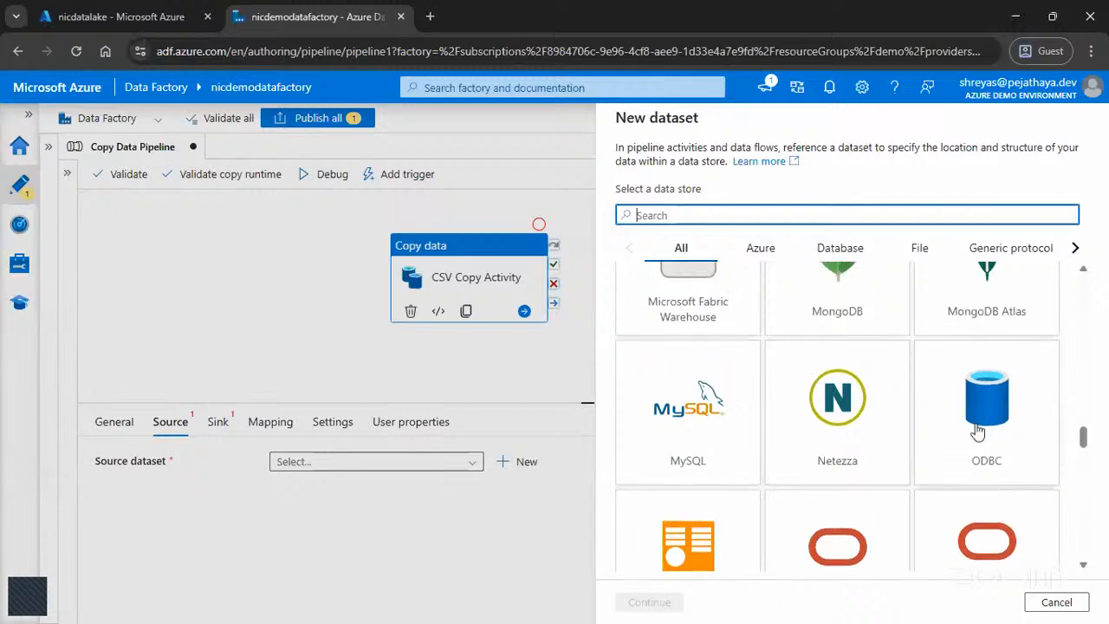
{"action": "scroll", "coordinate": [997, 459], "scroll_direction": "up", "scroll_amount": 3}
{"action": "scroll", "coordinate": [813, 435], "scroll_direction": "up", "scroll_amount": 3}
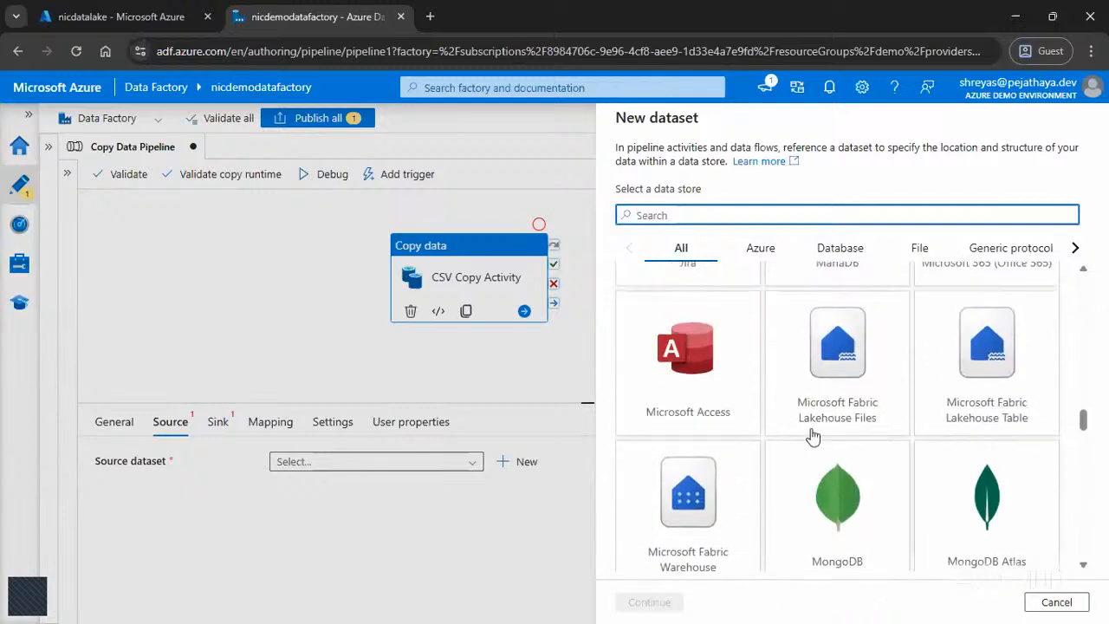
{"action": "scroll", "coordinate": [924, 427], "scroll_direction": "up", "scroll_amount": 3}
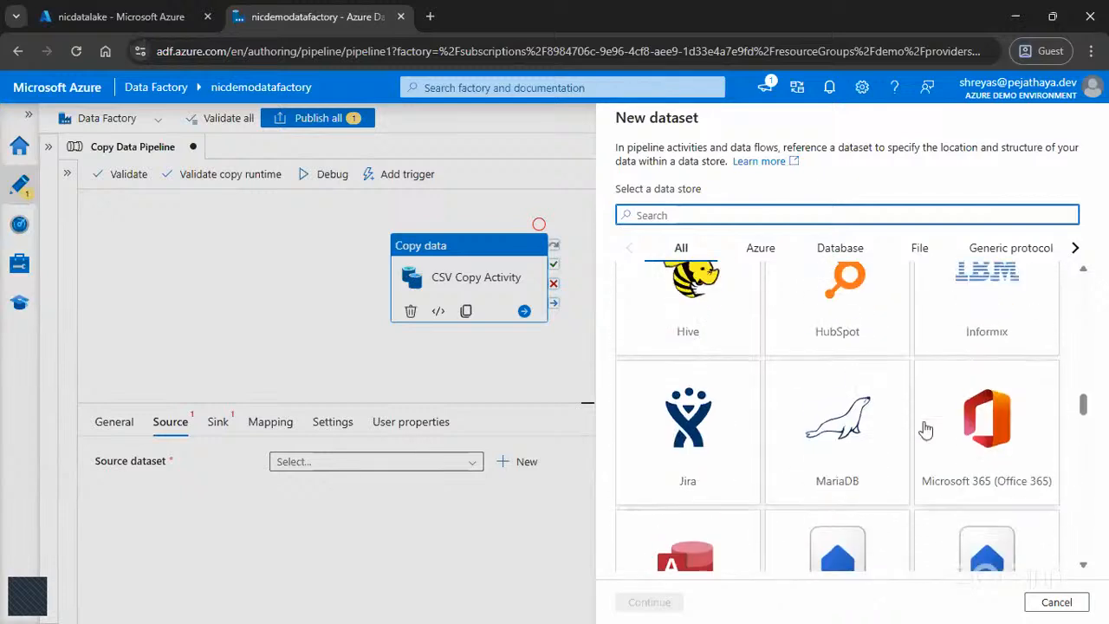
{"action": "scroll", "coordinate": [1030, 440], "scroll_direction": "up", "scroll_amount": 5}
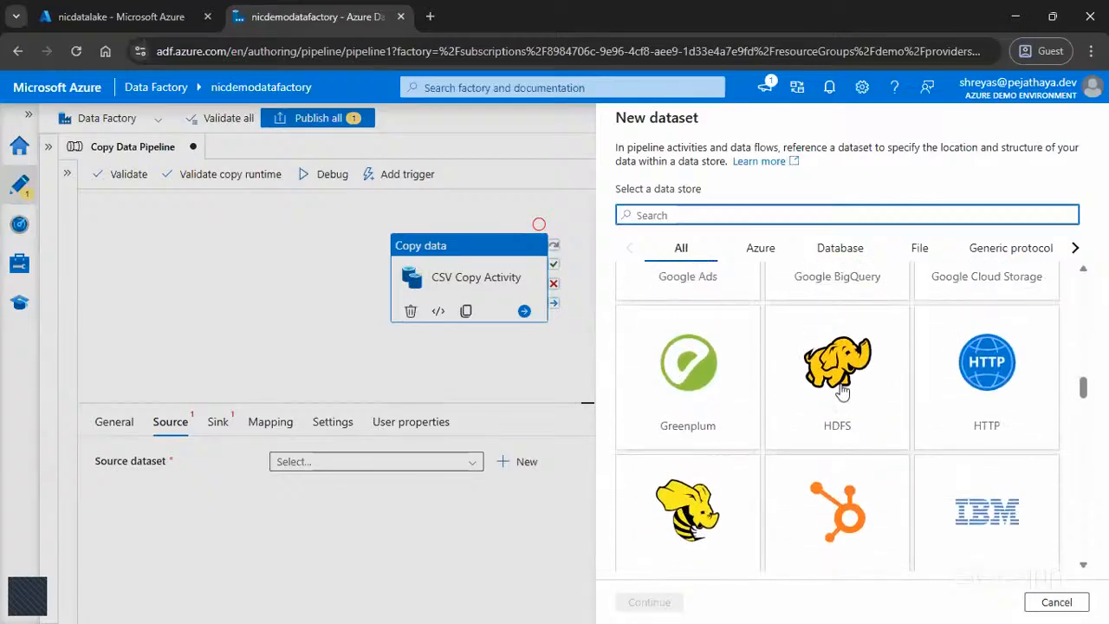
{"action": "scroll", "coordinate": [928, 394], "scroll_direction": "up", "scroll_amount": 2}
{"action": "scroll", "coordinate": [925, 403], "scroll_direction": "up", "scroll_amount": 4}
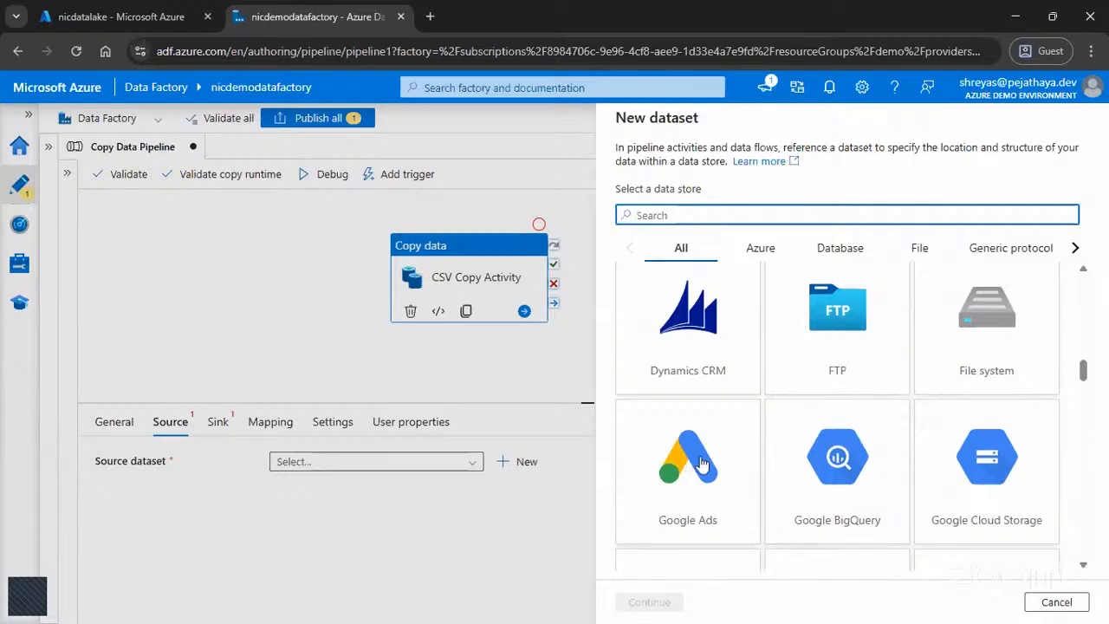
{"action": "scroll", "coordinate": [773, 464], "scroll_direction": "up", "scroll_amount": 2}
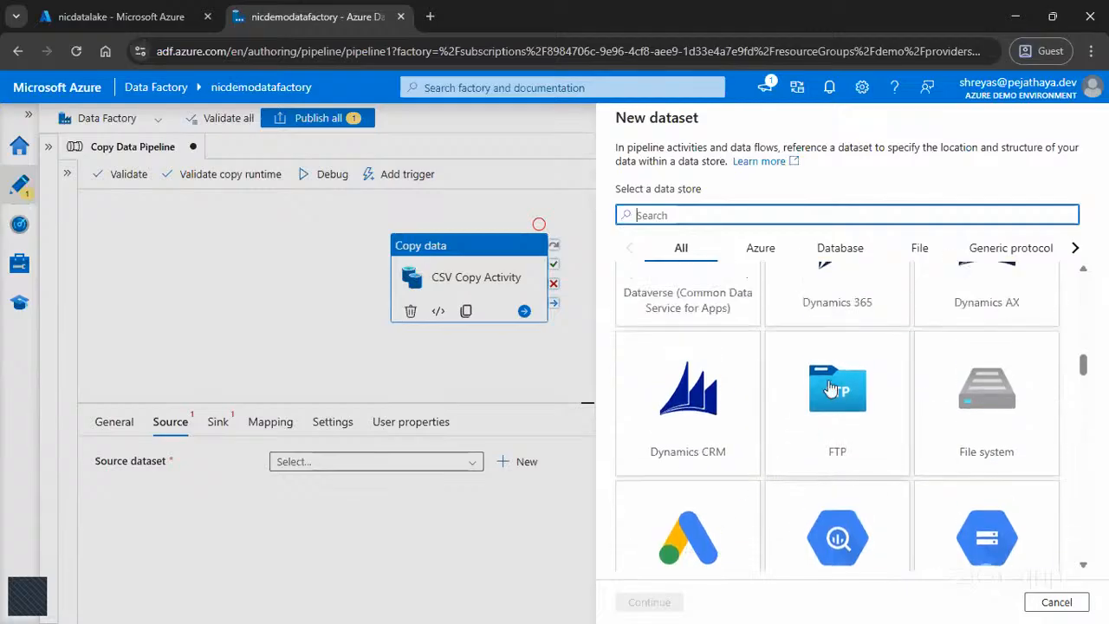
{"action": "scroll", "coordinate": [974, 395], "scroll_direction": "up", "scroll_amount": 2}
{"action": "scroll", "coordinate": [974, 397], "scroll_direction": "up", "scroll_amount": 1}
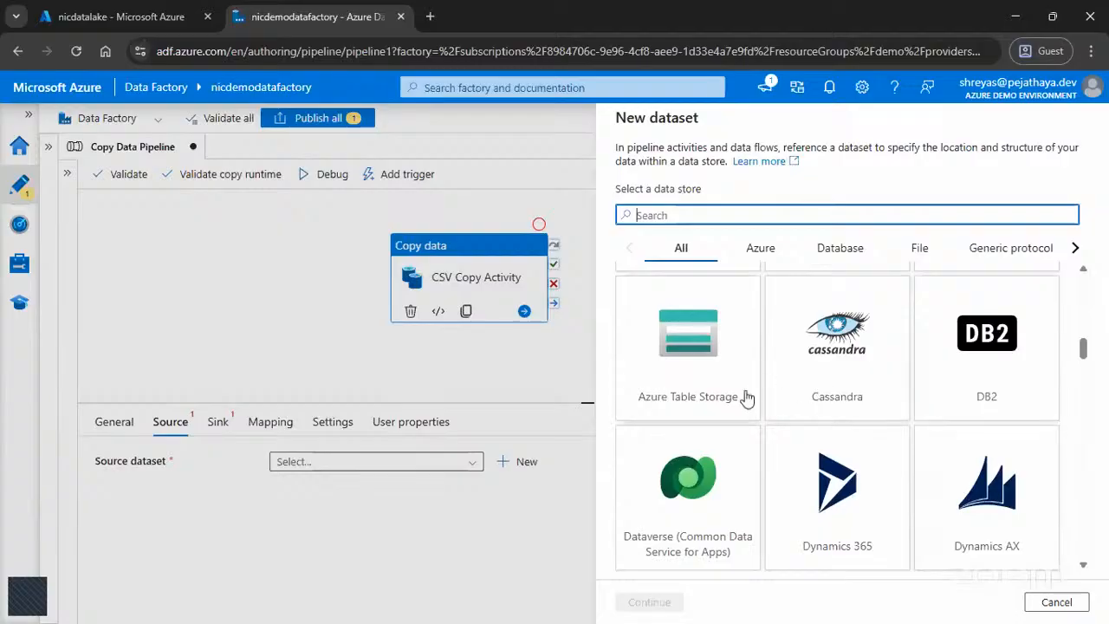
{"action": "scroll", "coordinate": [743, 397], "scroll_direction": "up", "scroll_amount": 2}
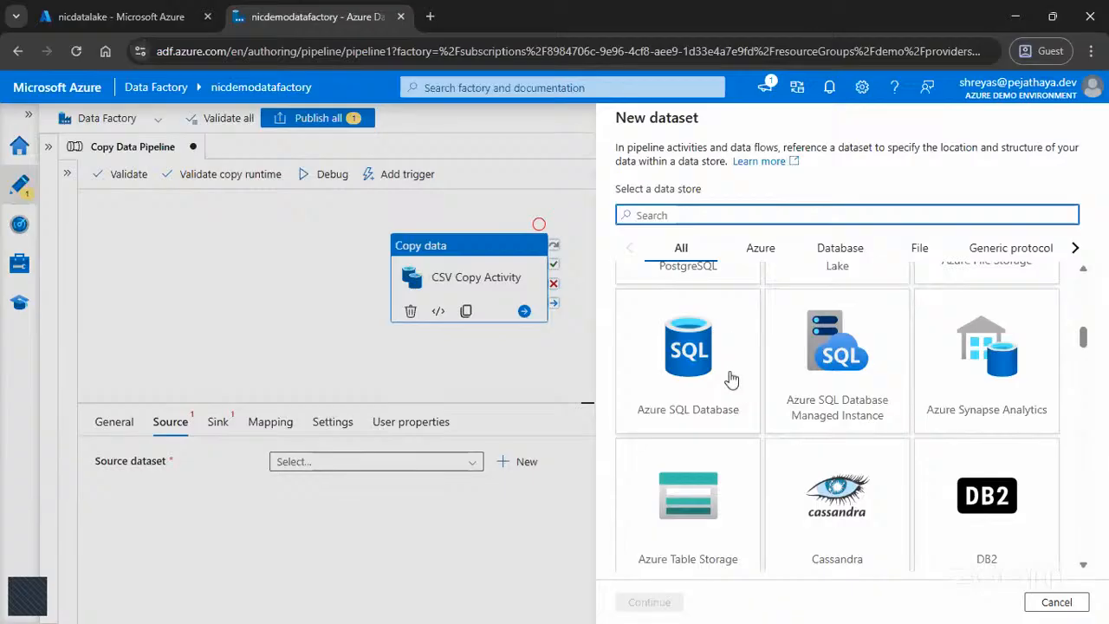
{"action": "scroll", "coordinate": [1016, 395], "scroll_direction": "up", "scroll_amount": 2}
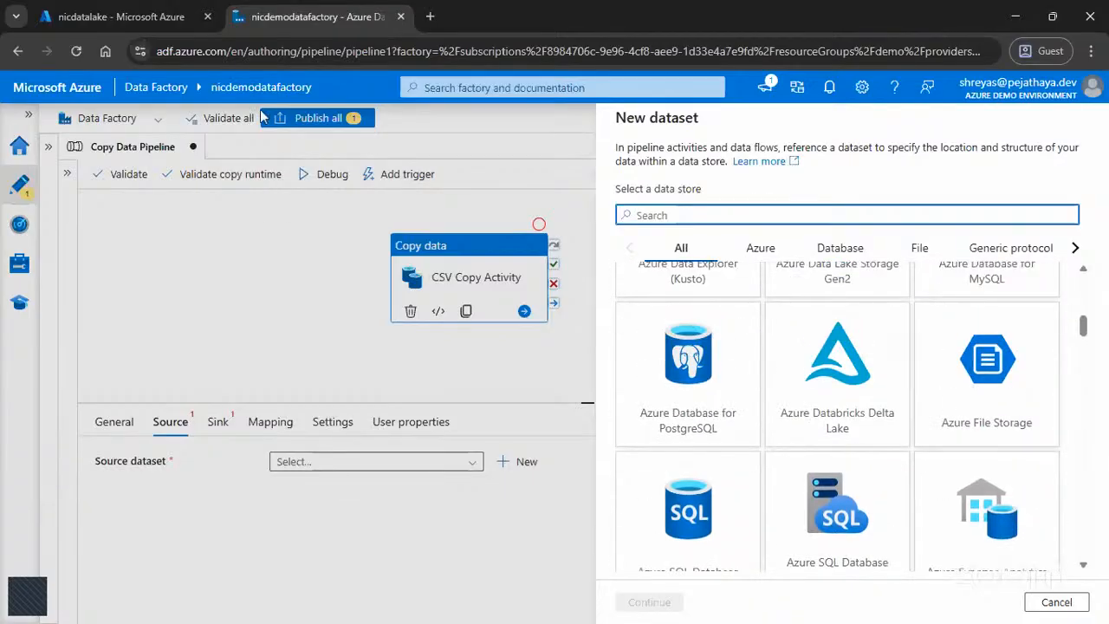
Step: Check the storage type in the nicdatalake account's overview properties in the Azure portal, then return to Data Factory
{"action": "left_click", "coordinate": [138, 13]}
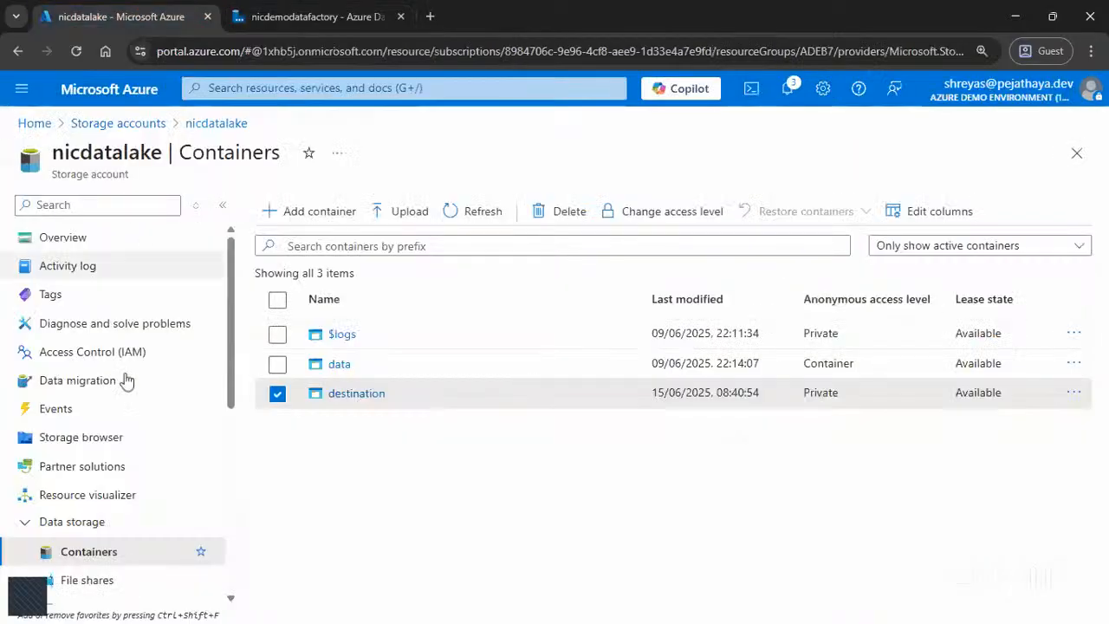
{"action": "left_click", "coordinate": [62, 237]}
{"action": "scroll", "coordinate": [392, 497], "scroll_direction": "down", "scroll_amount": 3}
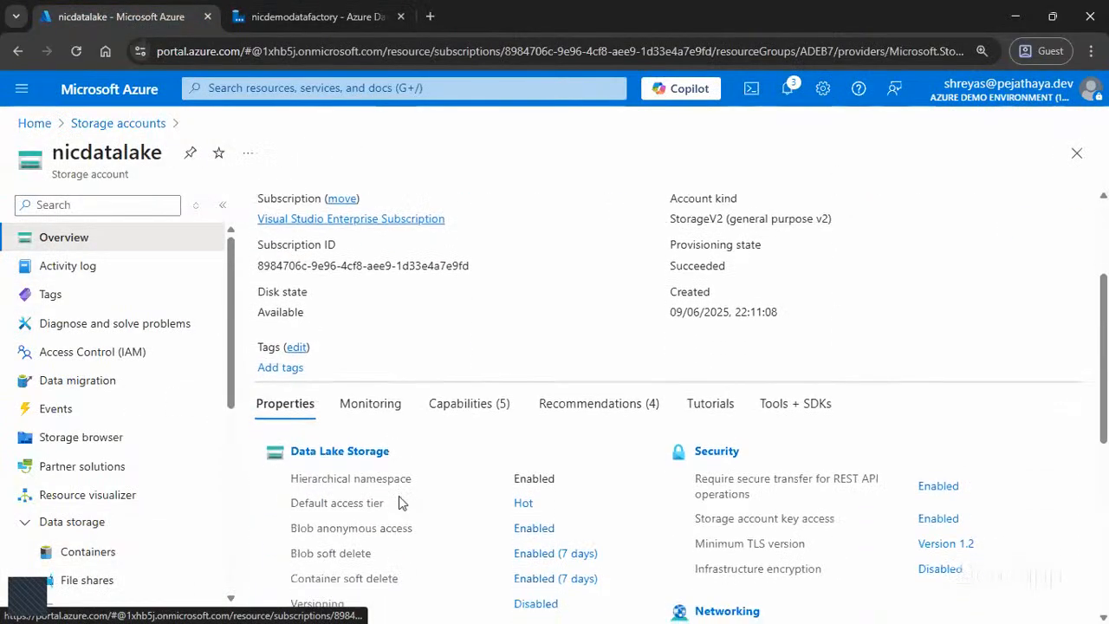
{"action": "left_click_drag", "start_coordinate": [394, 378], "coordinate": [272, 390]}
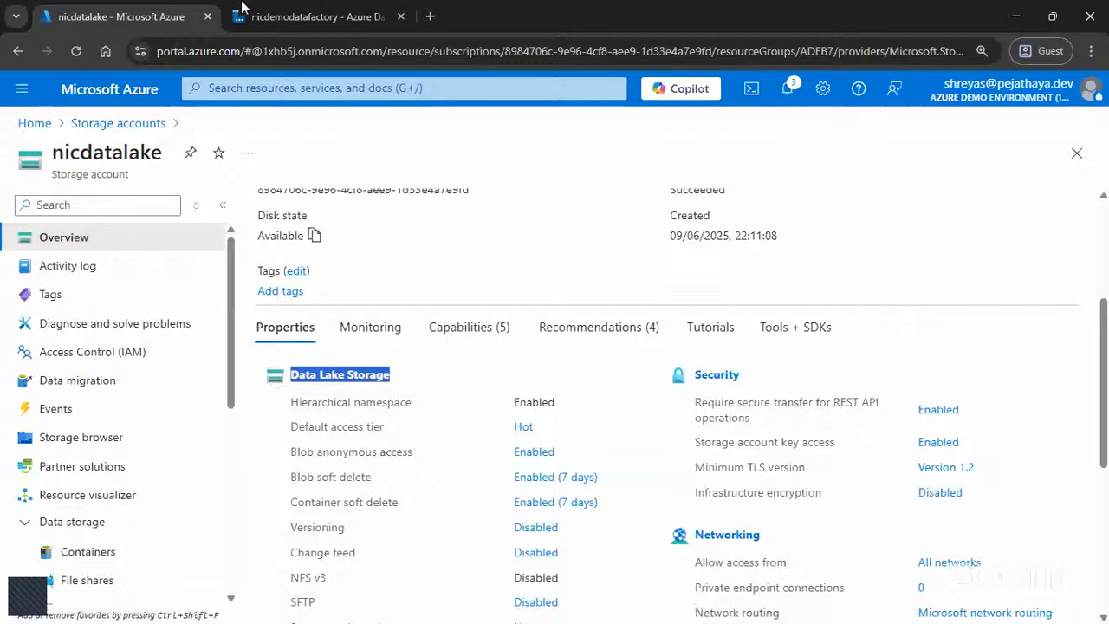
{"action": "left_click_drag", "start_coordinate": [387, 406], "coordinate": [291, 388]}
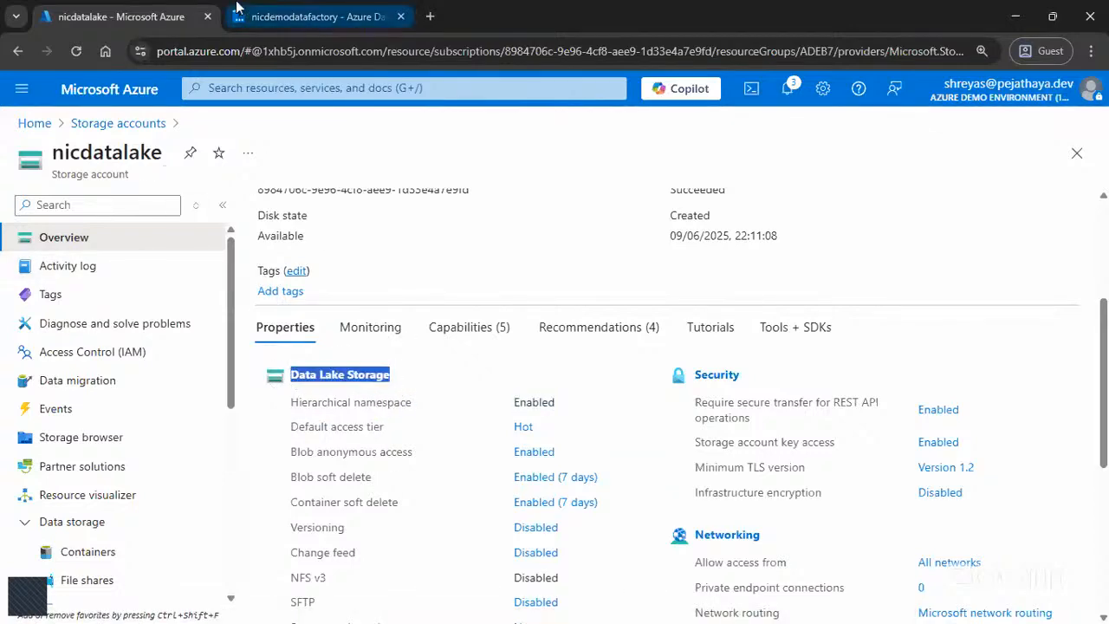
{"action": "left_click", "coordinate": [308, 16]}
Step: Choose Azure Data Lake Storage Gen2 as the new dataset's data store and DelimitedText as its format
{"action": "scroll", "coordinate": [742, 367], "scroll_direction": "up", "scroll_amount": 2}
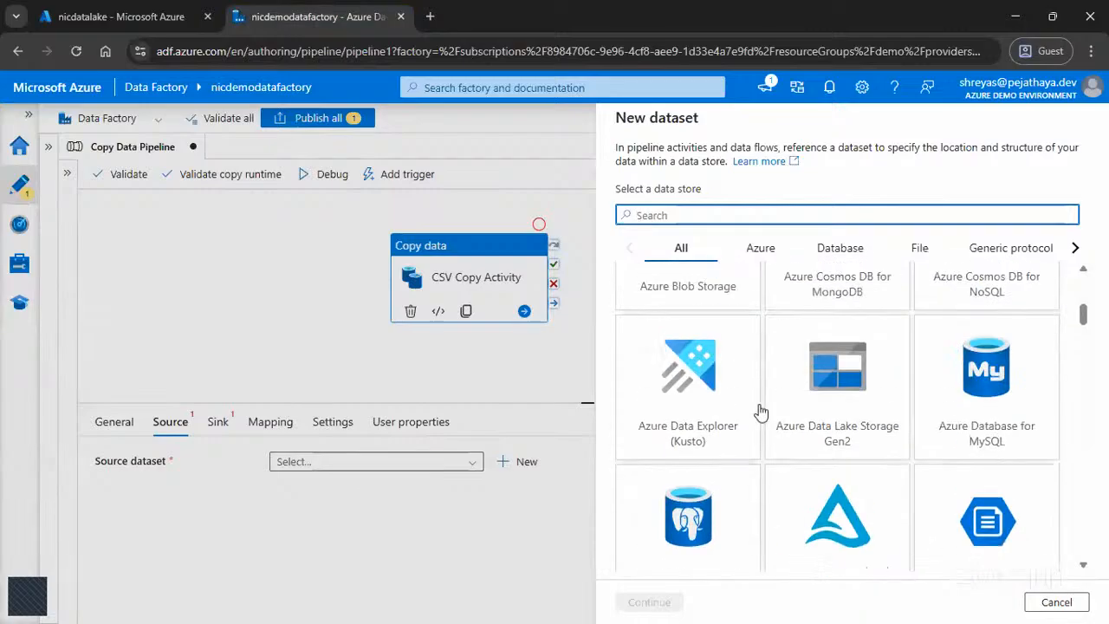
{"action": "left_click", "coordinate": [837, 386]}
{"action": "left_click", "coordinate": [673, 604]}
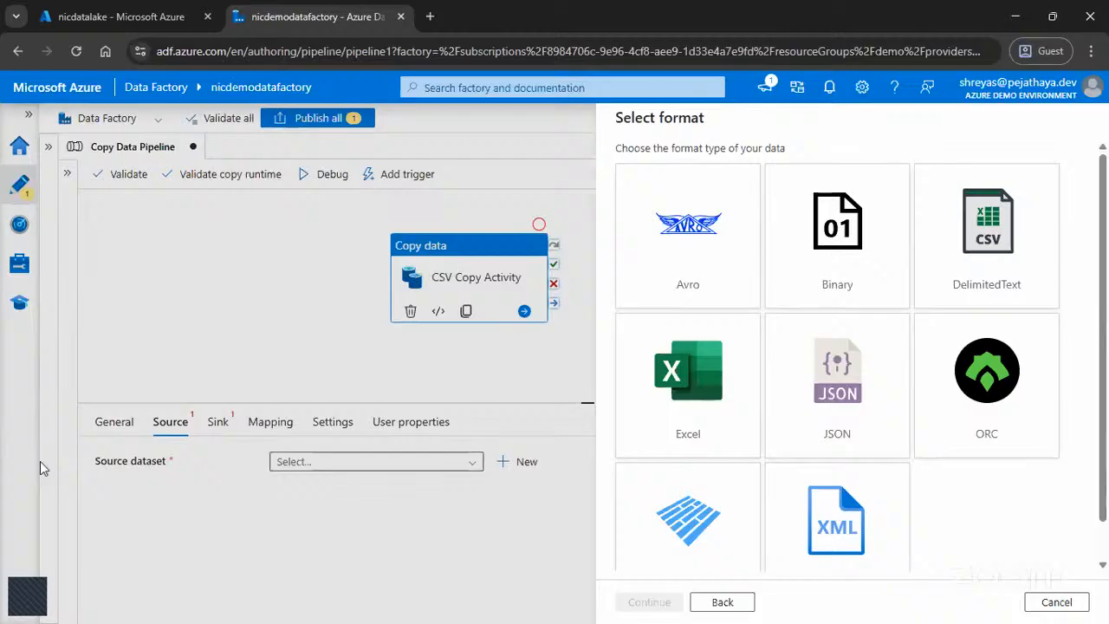
{"action": "left_click", "coordinate": [983, 255]}
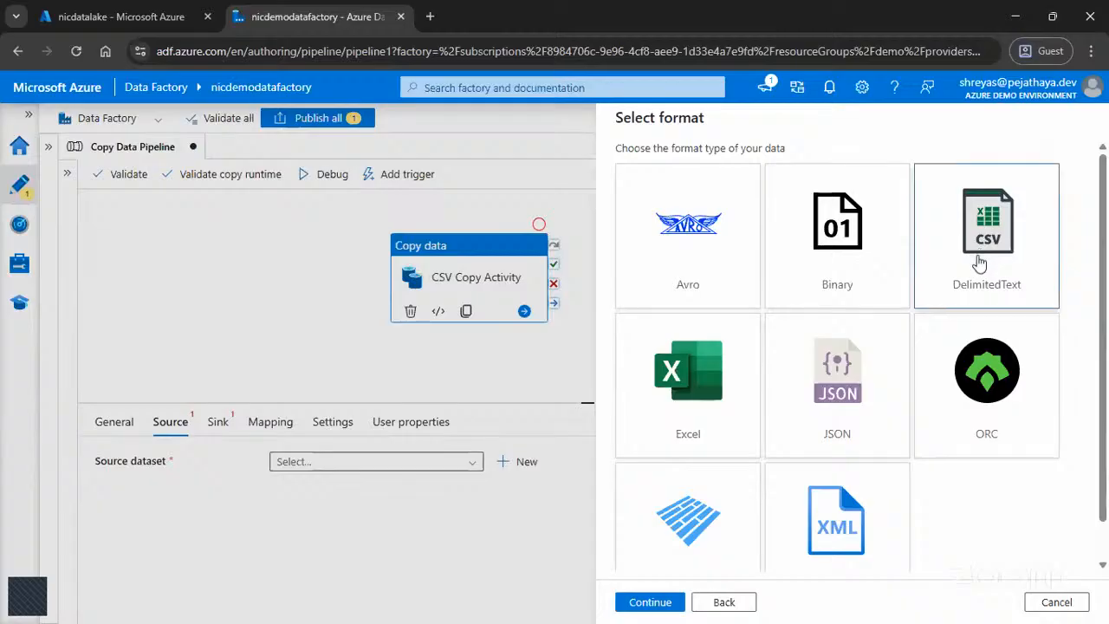
{"action": "left_click", "coordinate": [645, 601]}
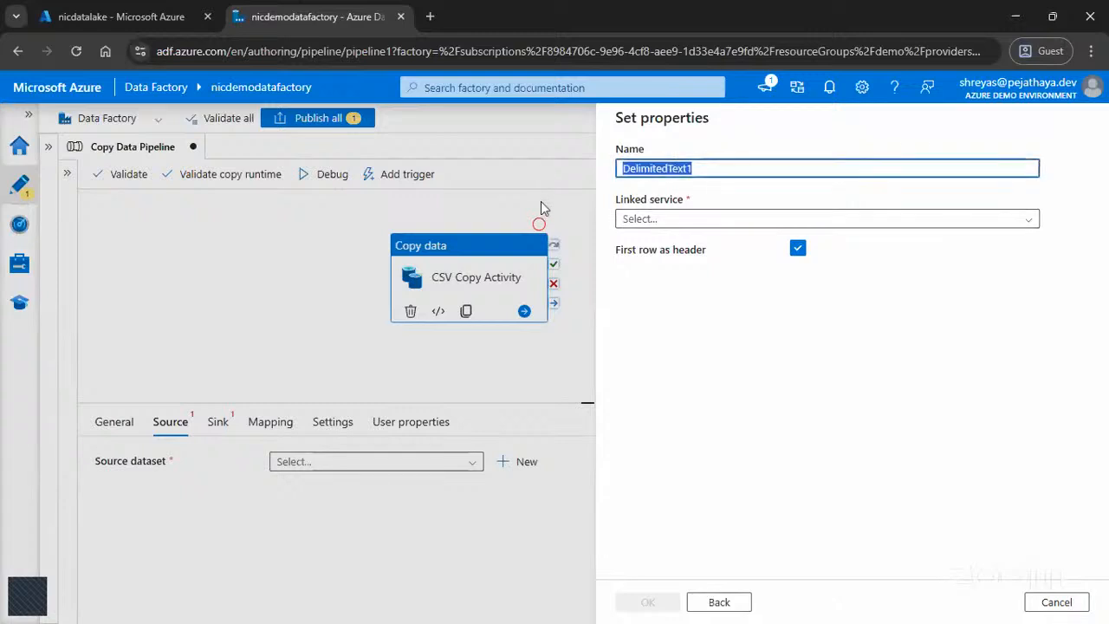
Step: Name the new delimited text dataset SourceDataset
{"action": "type", "text": "SourceDataset"}
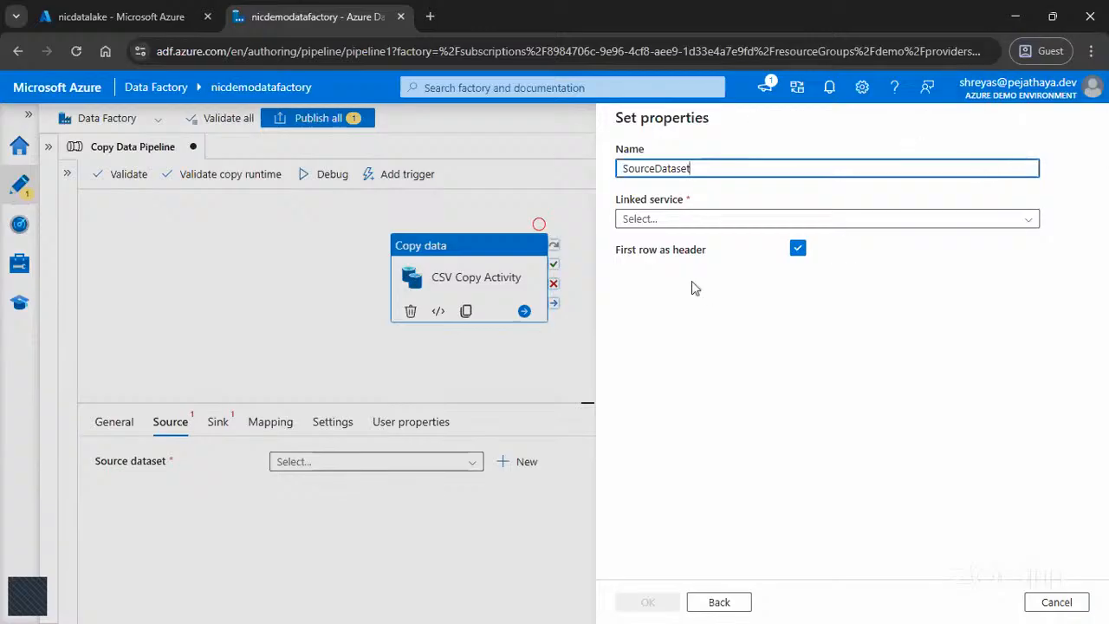
{"action": "left_click_drag", "start_coordinate": [635, 205], "coordinate": [609, 197]}
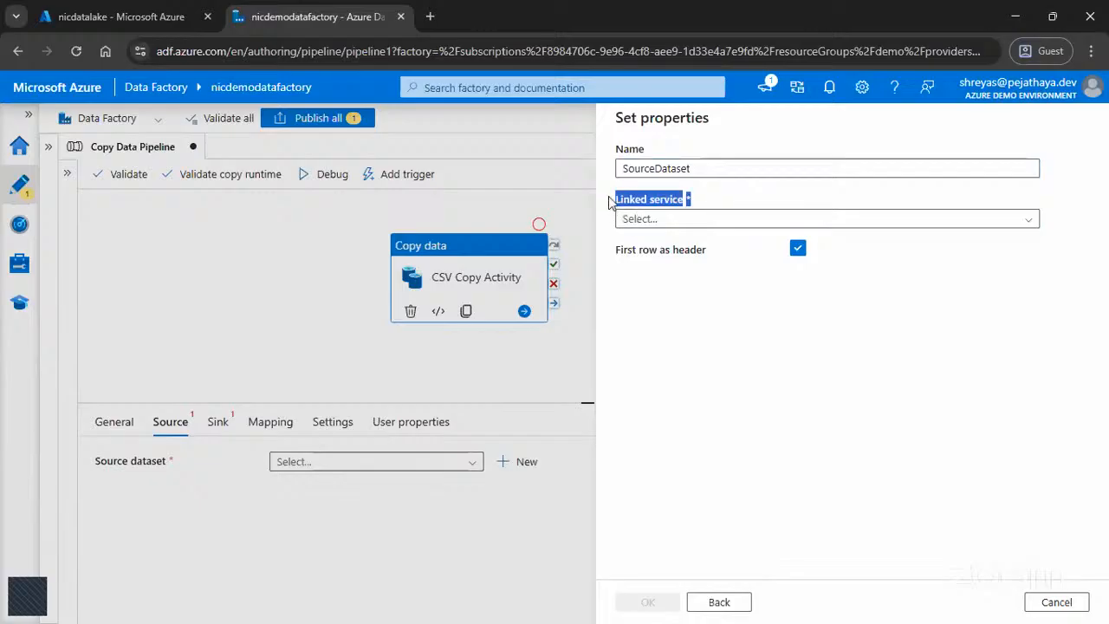
{"action": "left_click", "coordinate": [693, 341]}
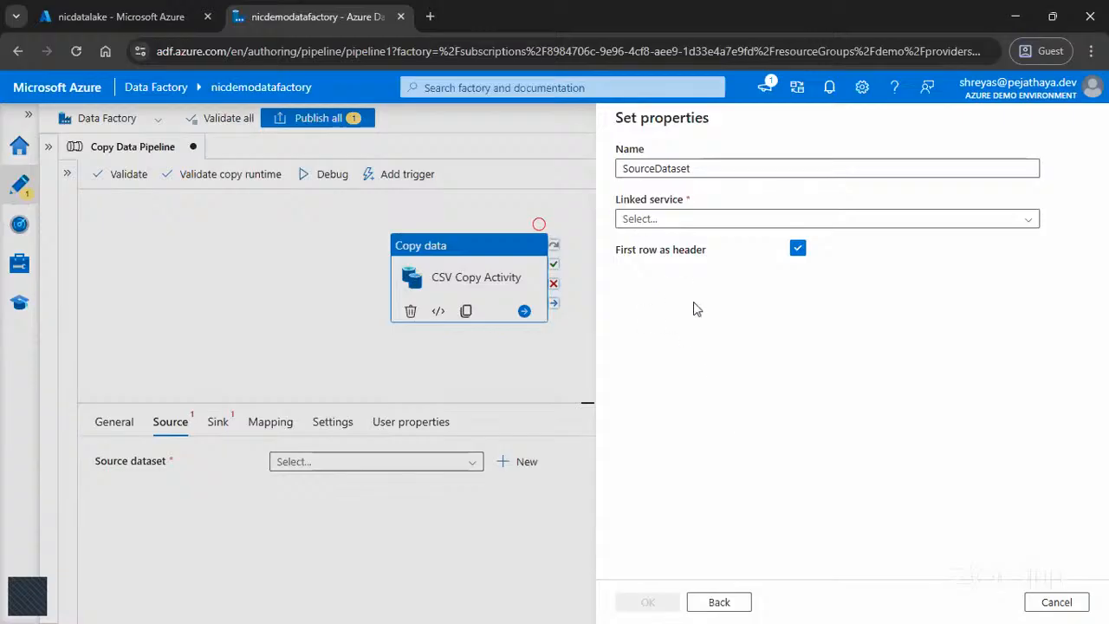
Step: Start a new Azure Data Lake Storage Gen2 linked service for SourceDataset and name it DataLakeLinkedService
{"action": "left_click", "coordinate": [783, 223]}
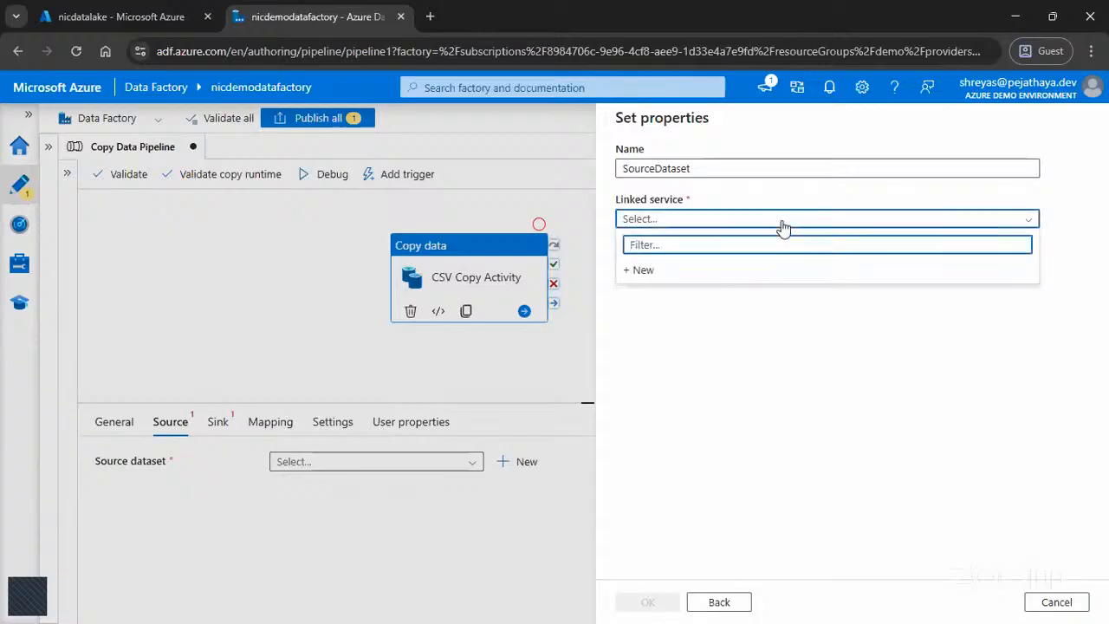
{"action": "left_click", "coordinate": [643, 272]}
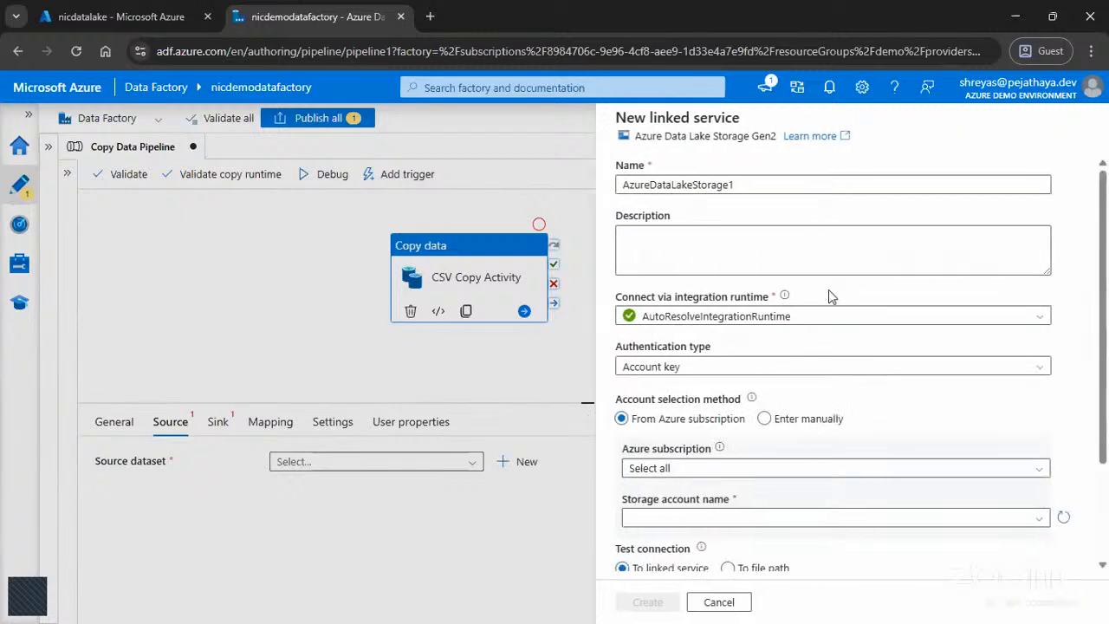
{"action": "scroll", "coordinate": [828, 286], "scroll_direction": "down", "scroll_amount": 3}
{"action": "scroll", "coordinate": [828, 318], "scroll_direction": "up", "scroll_amount": 3}
{"action": "key", "text": "ctrl+a"}
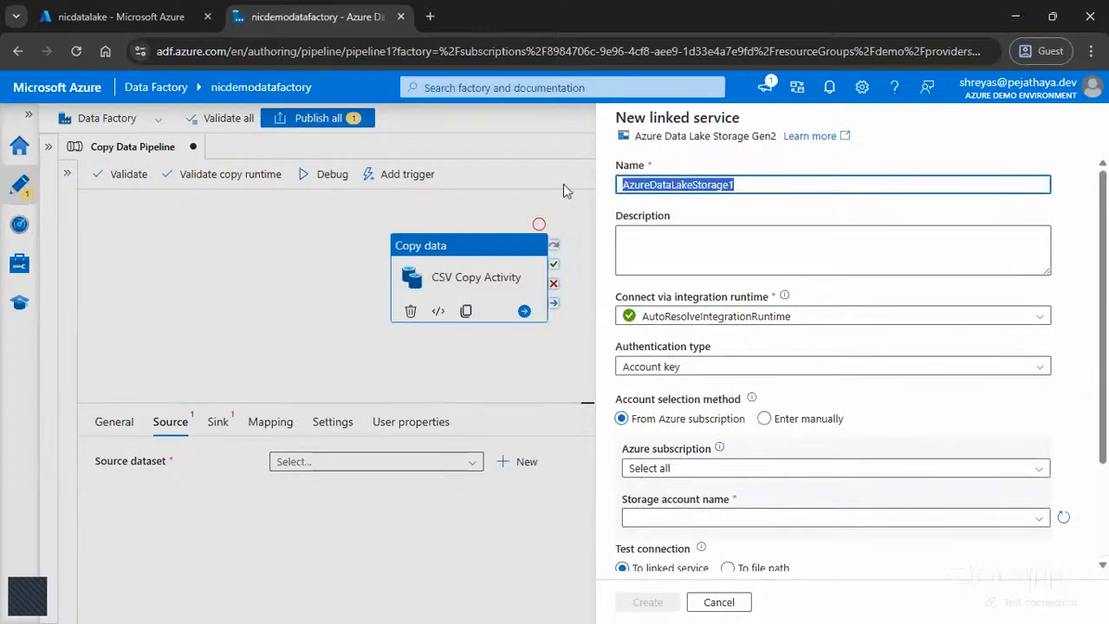
{"action": "type", "text": "Data"}
{"action": "key", "text": "BackSpace"}
{"action": "type", "text": "a"}
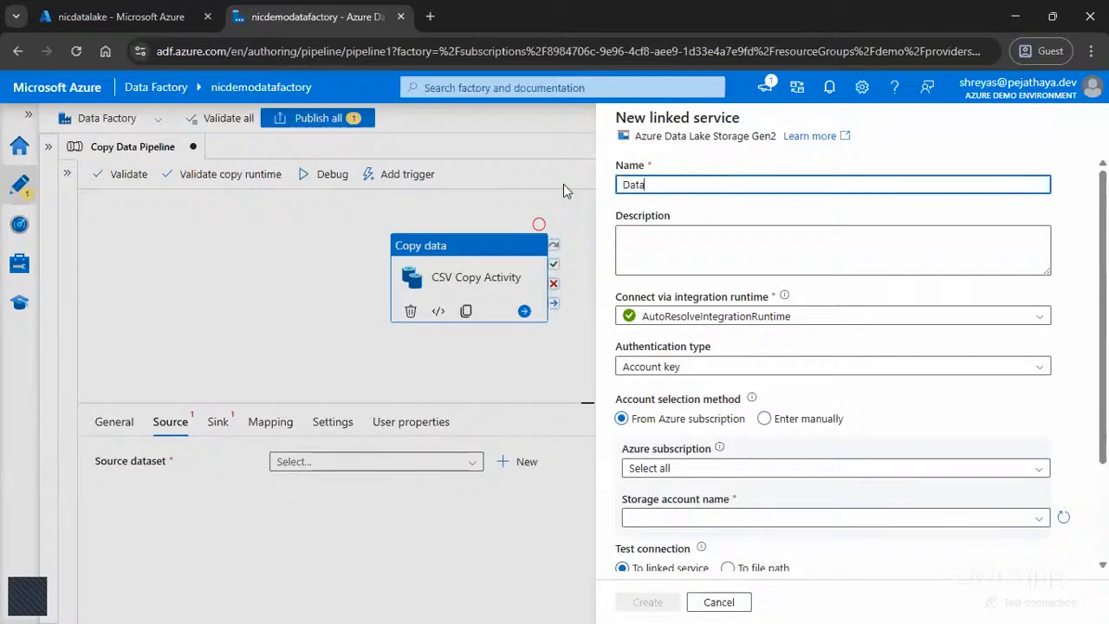
{"action": "type", "text": "LakeLinkedService"}
{"action": "key", "text": "BackSpace"}
{"action": "key", "text": "BackSpace"}
{"action": "key", "text": "BackSpace"}
{"action": "key", "text": "BackSpace"}
{"action": "type", "text": "vice"}
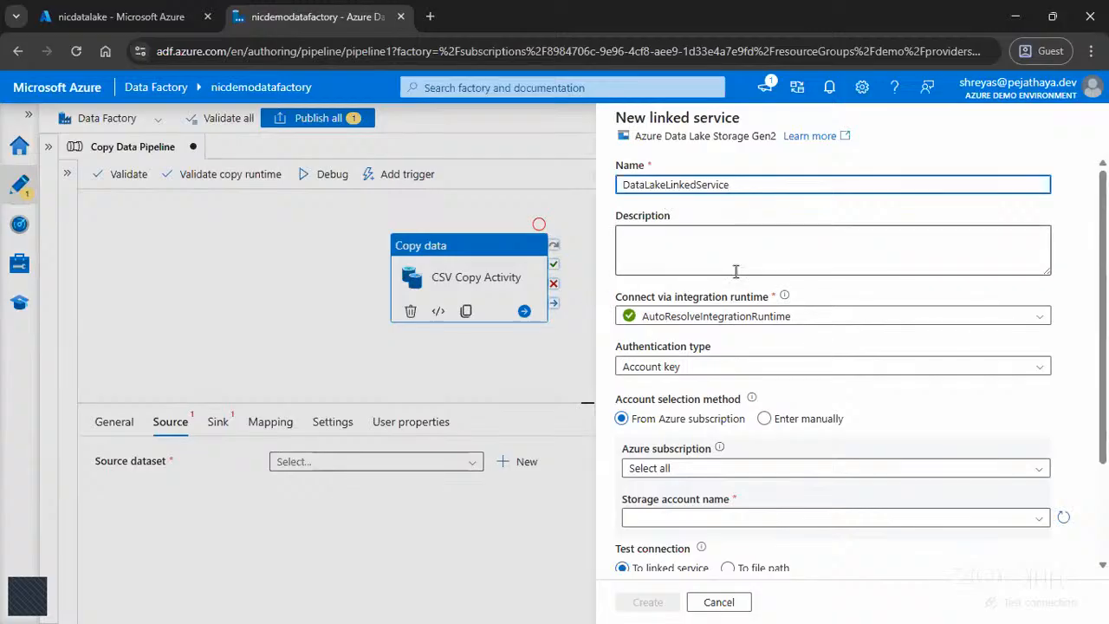
{"action": "scroll", "coordinate": [735, 272], "scroll_direction": "down", "scroll_amount": 1}
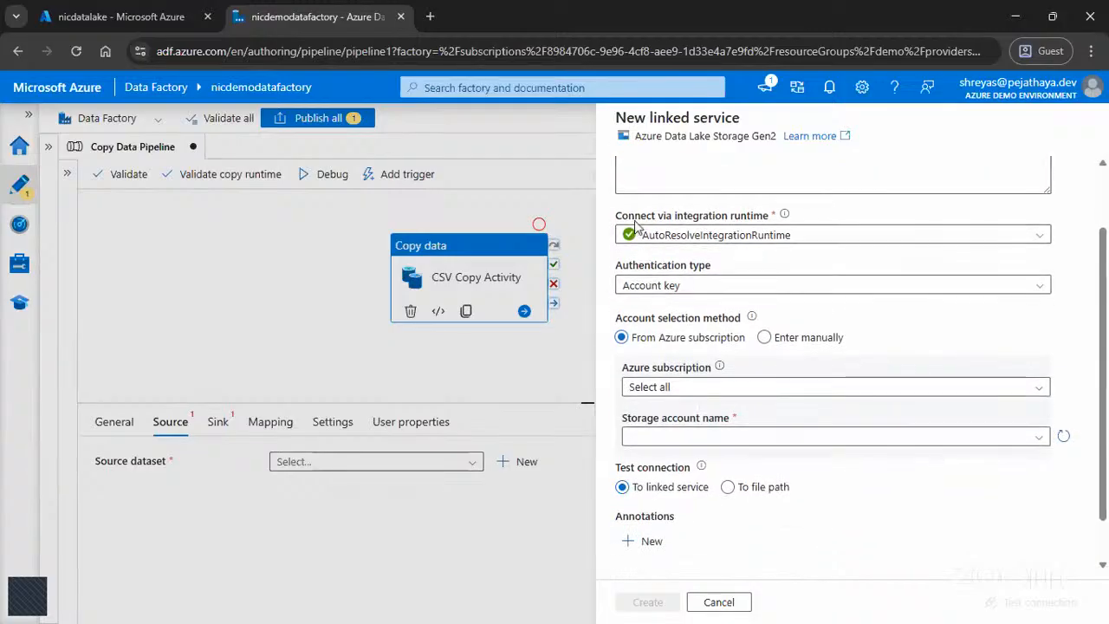
Step: Review the integration runtime choices and the data store type of the new linked service
{"action": "left_click_drag", "start_coordinate": [617, 218], "coordinate": [784, 217]}
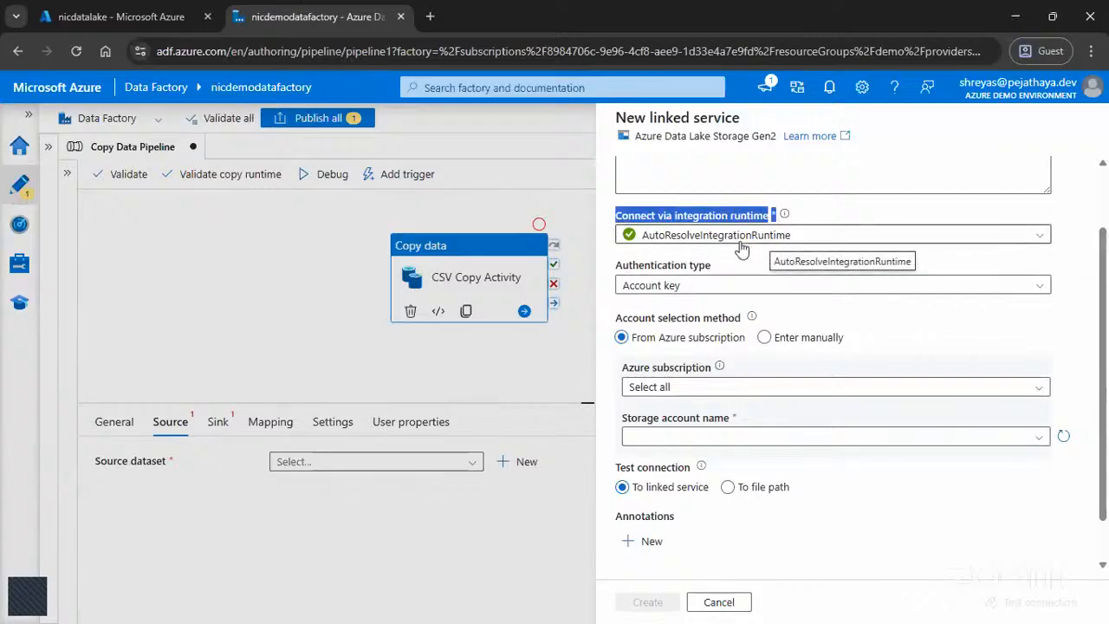
{"action": "left_click", "coordinate": [741, 239]}
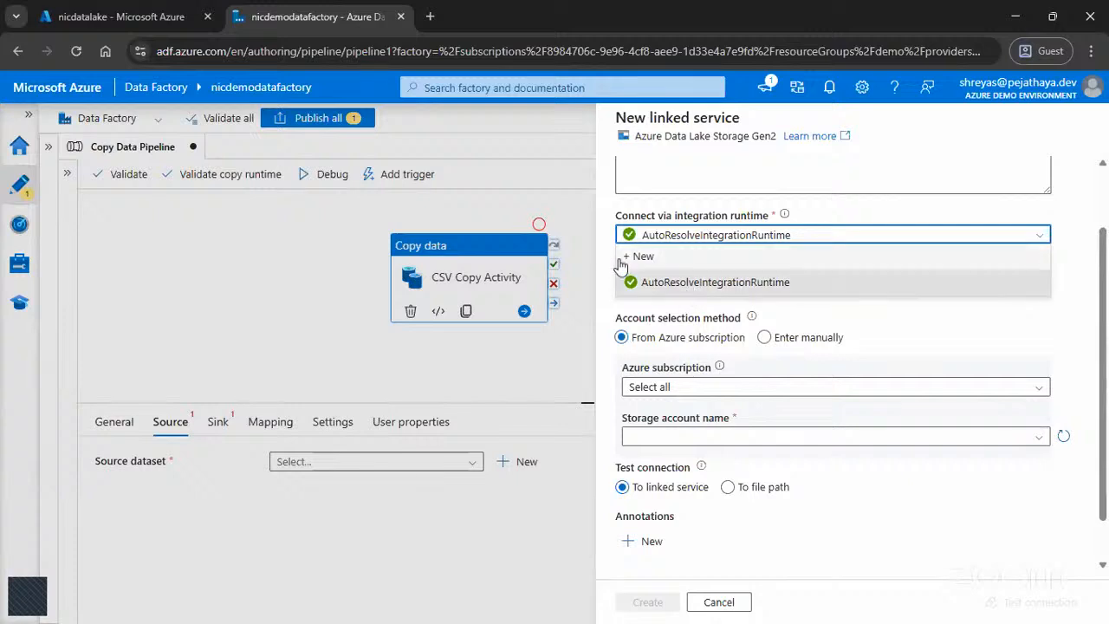
{"action": "left_click", "coordinate": [617, 210]}
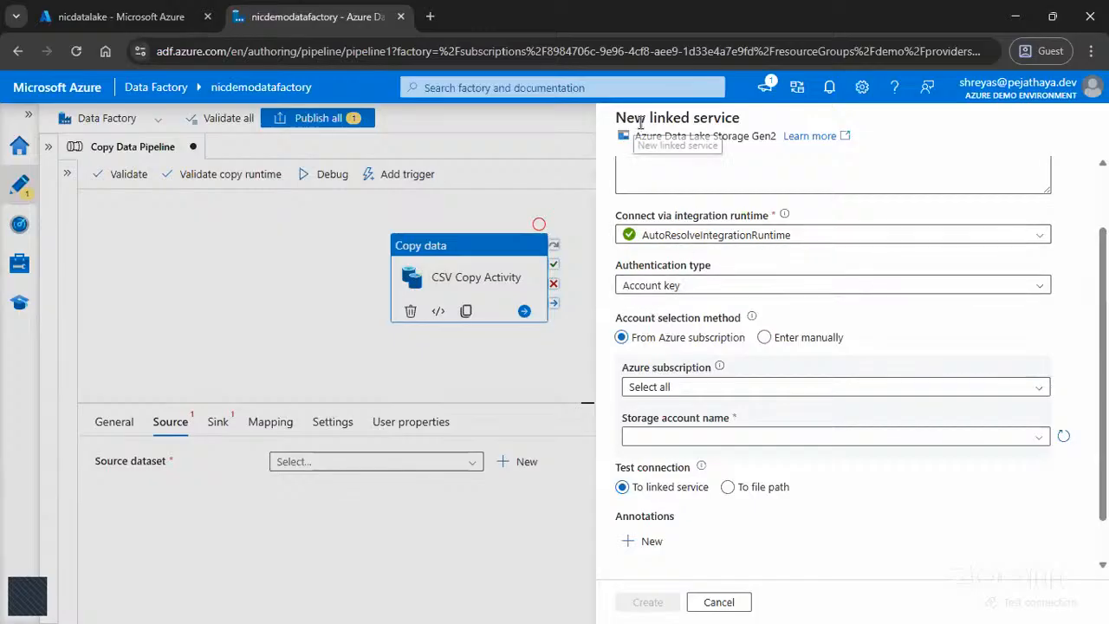
{"action": "left_click_drag", "start_coordinate": [652, 118], "coordinate": [742, 127]}
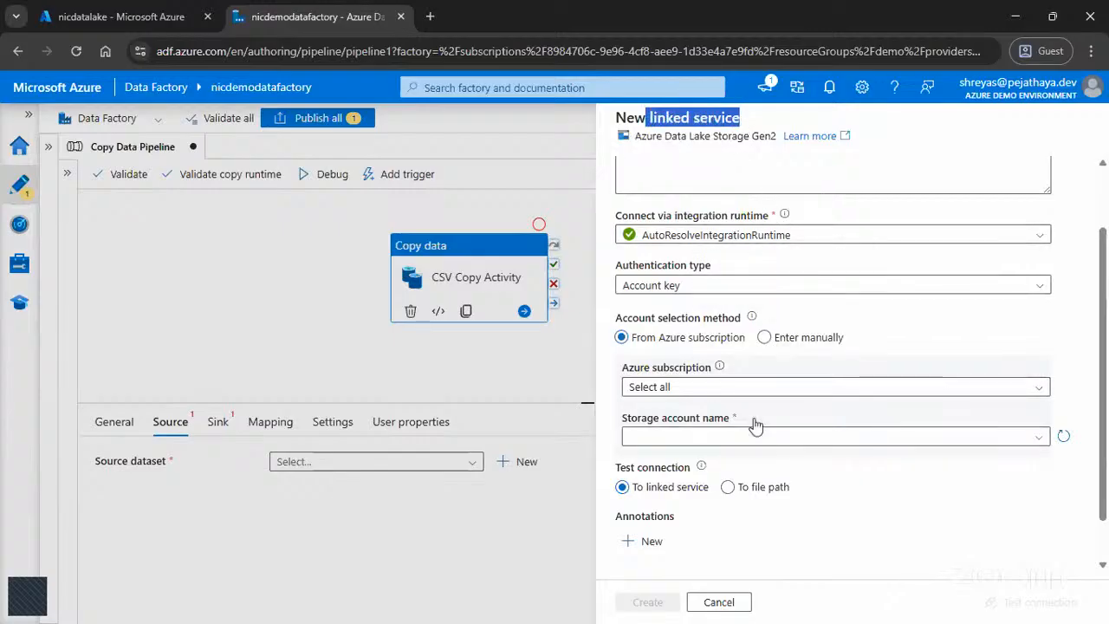
{"action": "left_click_drag", "start_coordinate": [636, 136], "coordinate": [777, 139]}
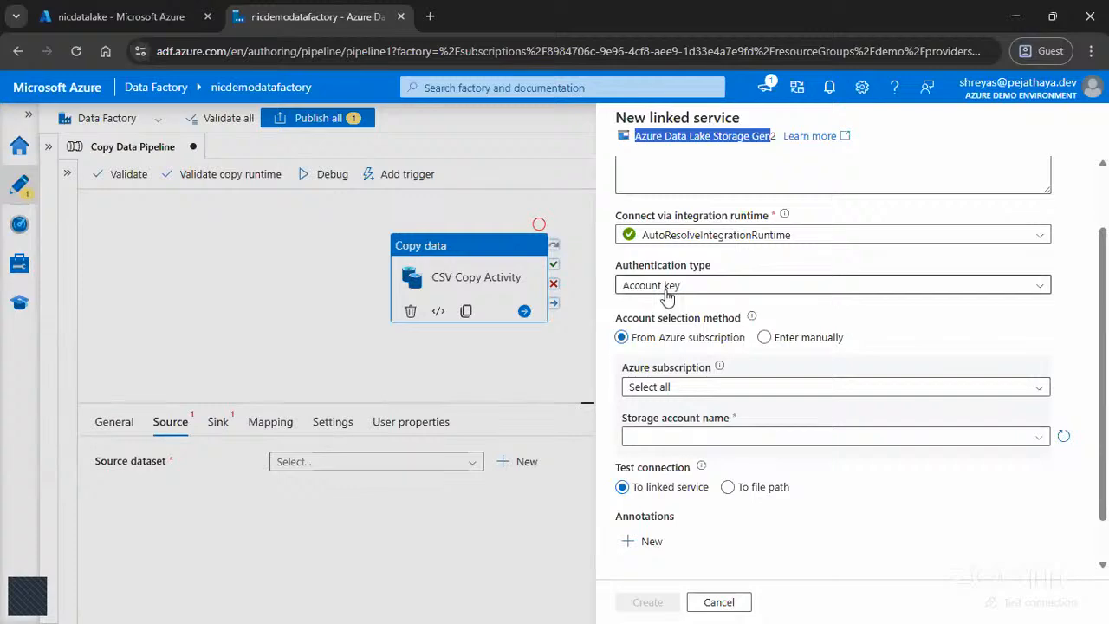
Step: Switch to the Azure portal to view the nicdatalake account's access keys page, and return to Data Factory
{"action": "left_click", "coordinate": [113, 16]}
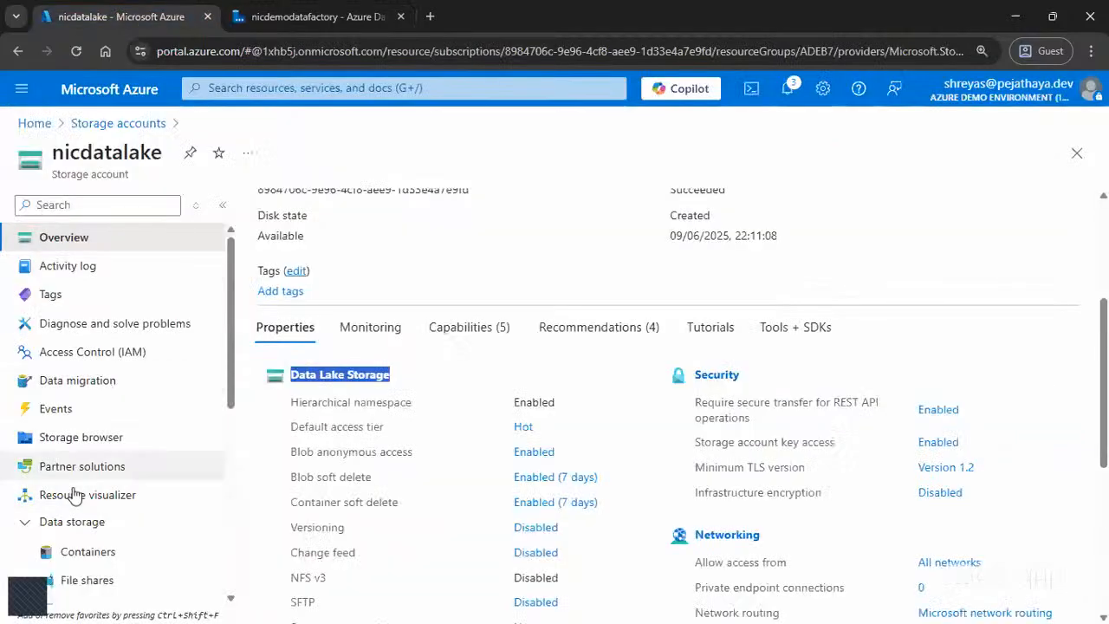
{"action": "scroll", "coordinate": [75, 520], "scroll_direction": "down", "scroll_amount": 3}
{"action": "left_click", "coordinate": [87, 479]}
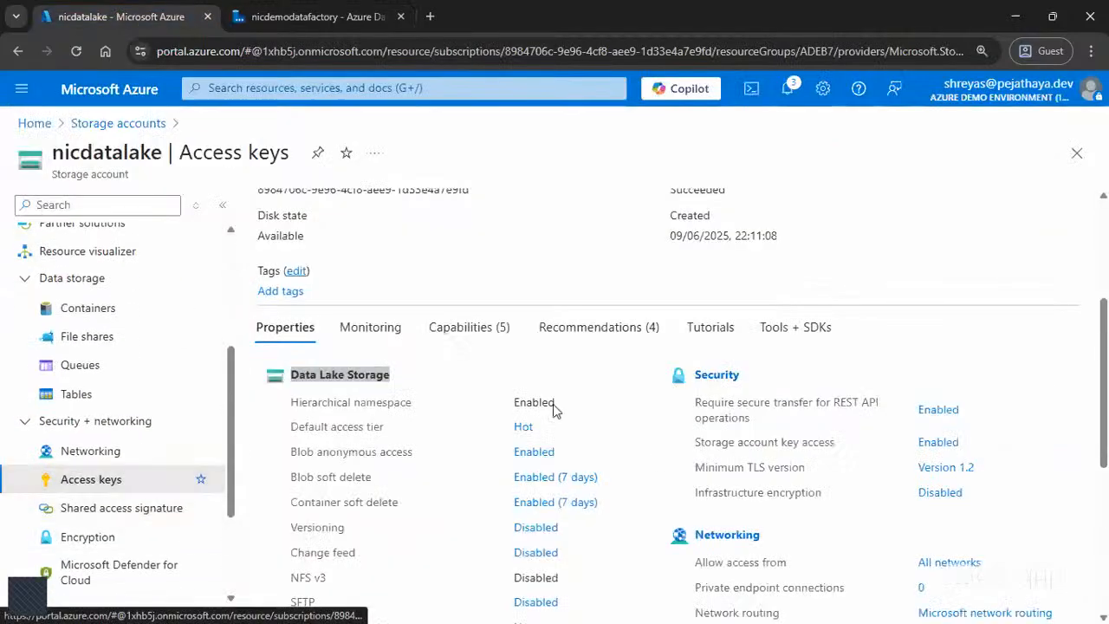
{"action": "left_click", "coordinate": [312, 17]}
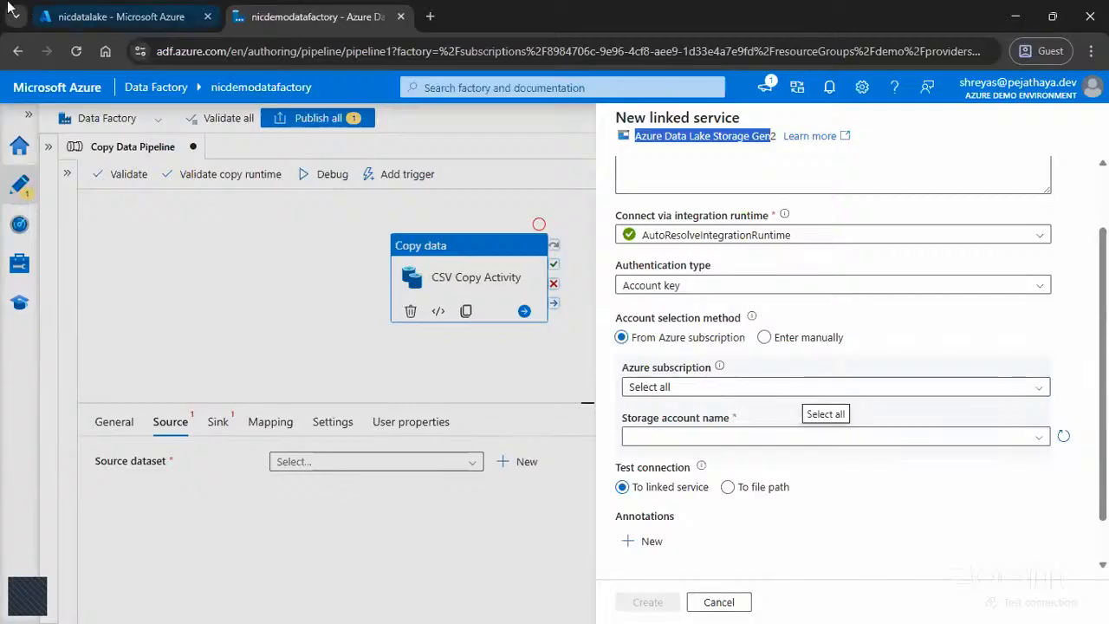
{"action": "left_click", "coordinate": [180, 9]}
{"action": "left_click", "coordinate": [277, 14]}
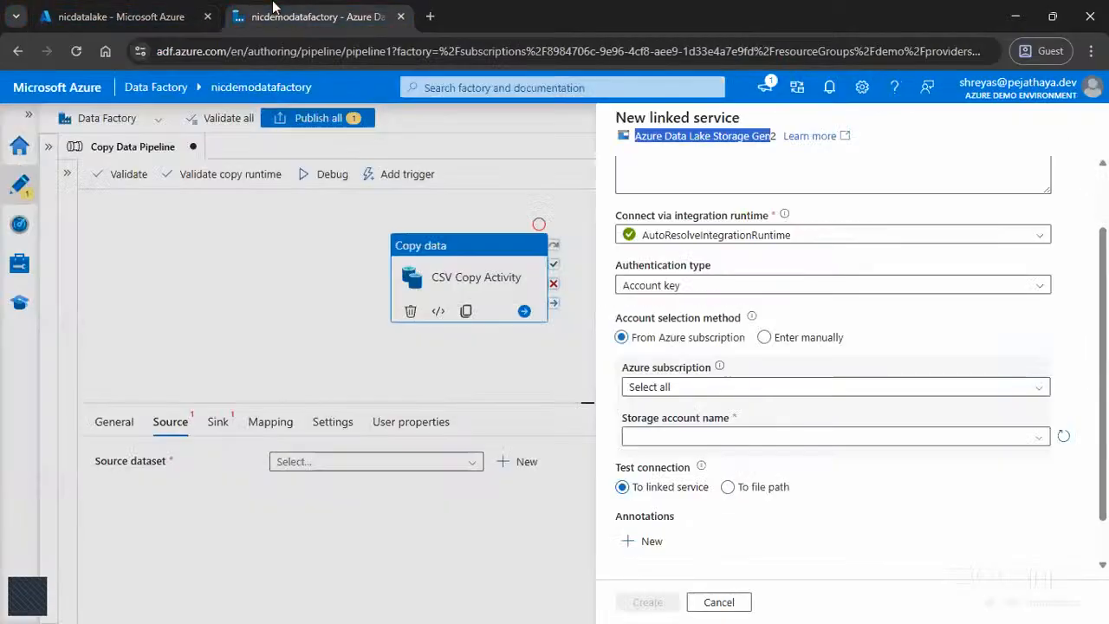
Step: Select the Visual Studio Enterprise Subscription and the nicdatalake storage account for the linked service, keeping account selection from the Azure subscription
{"action": "left_click", "coordinate": [706, 388]}
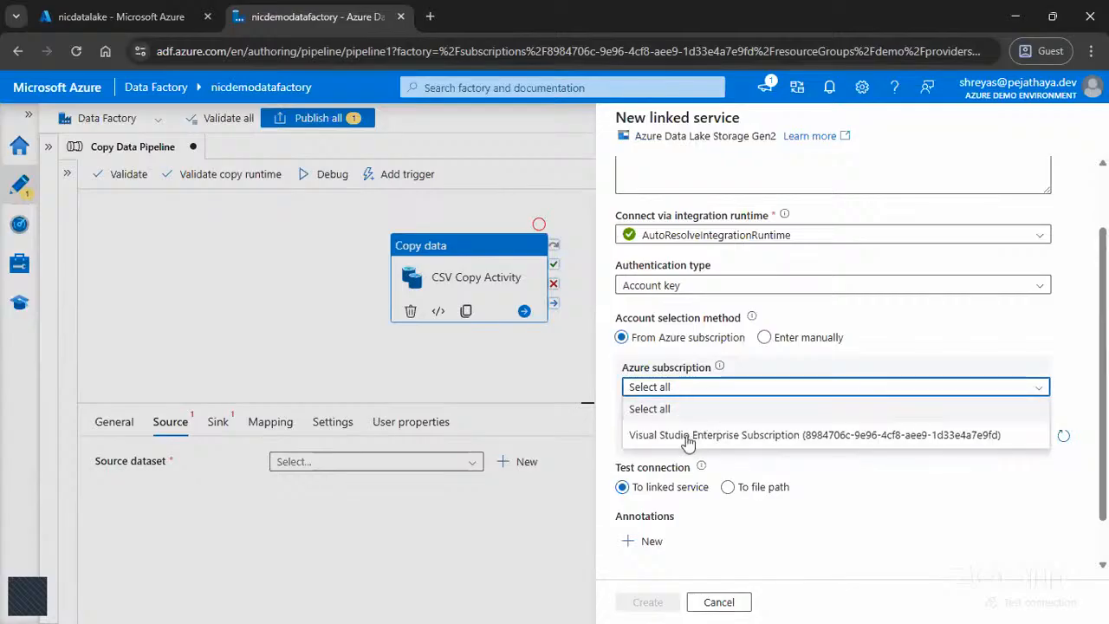
{"action": "left_click", "coordinate": [685, 435]}
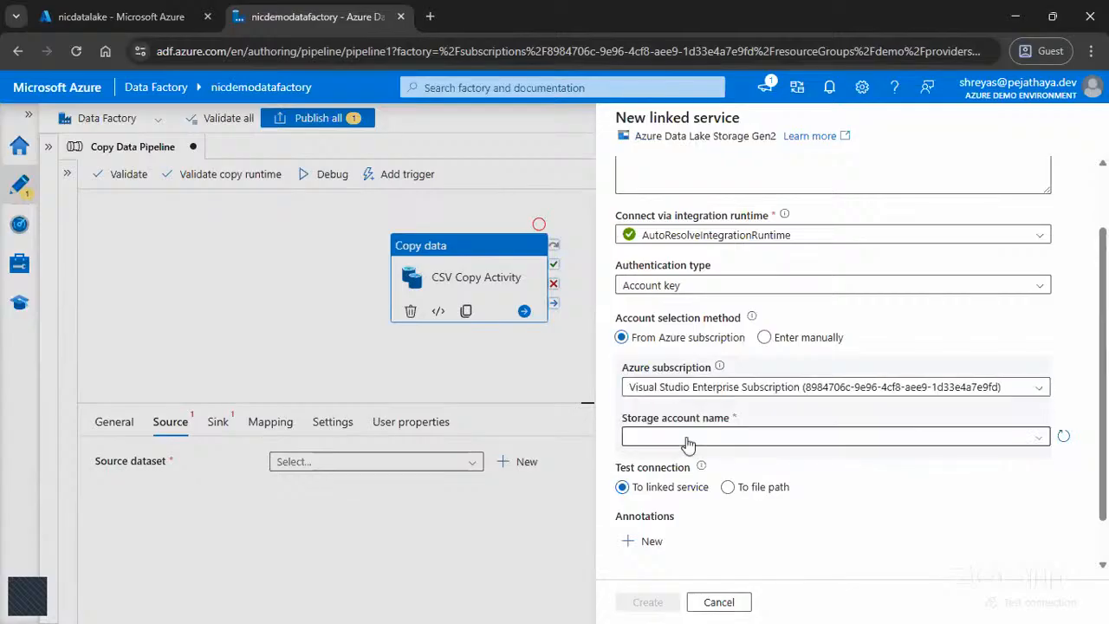
{"action": "left_click", "coordinate": [766, 447]}
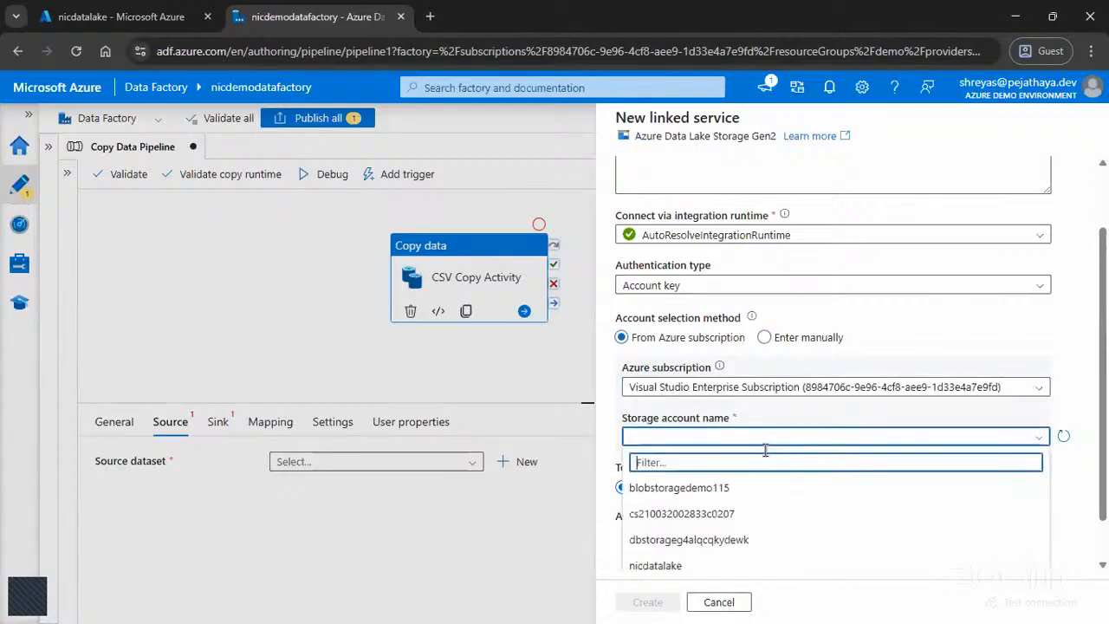
{"action": "left_click", "coordinate": [655, 566]}
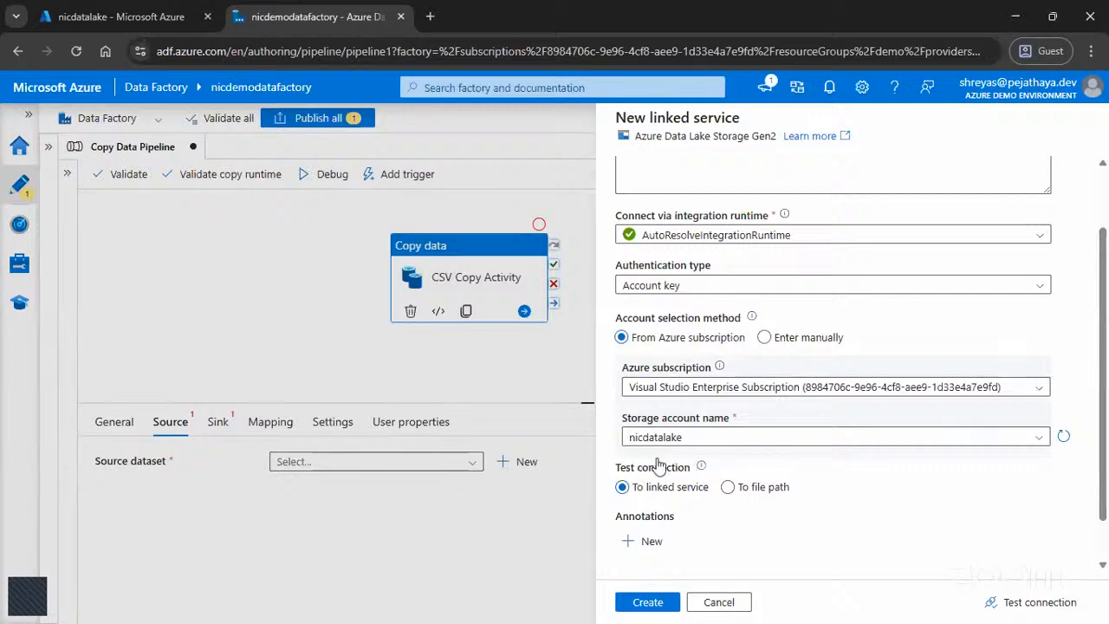
{"action": "mouse_move", "coordinate": [701, 468]}
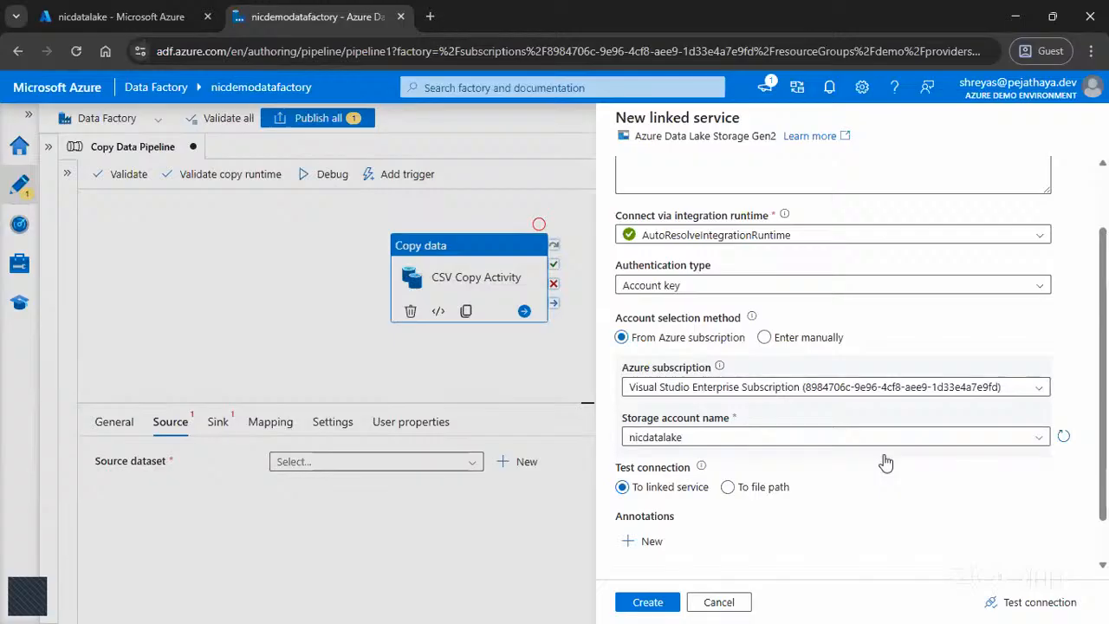
{"action": "left_click", "coordinate": [765, 338]}
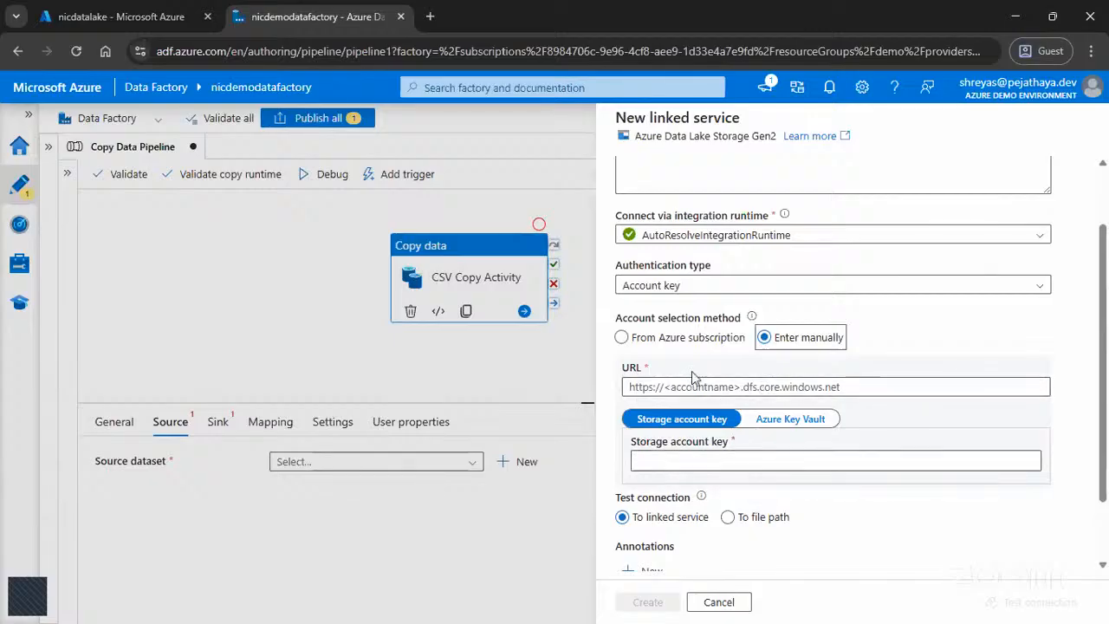
{"action": "left_click", "coordinate": [692, 339]}
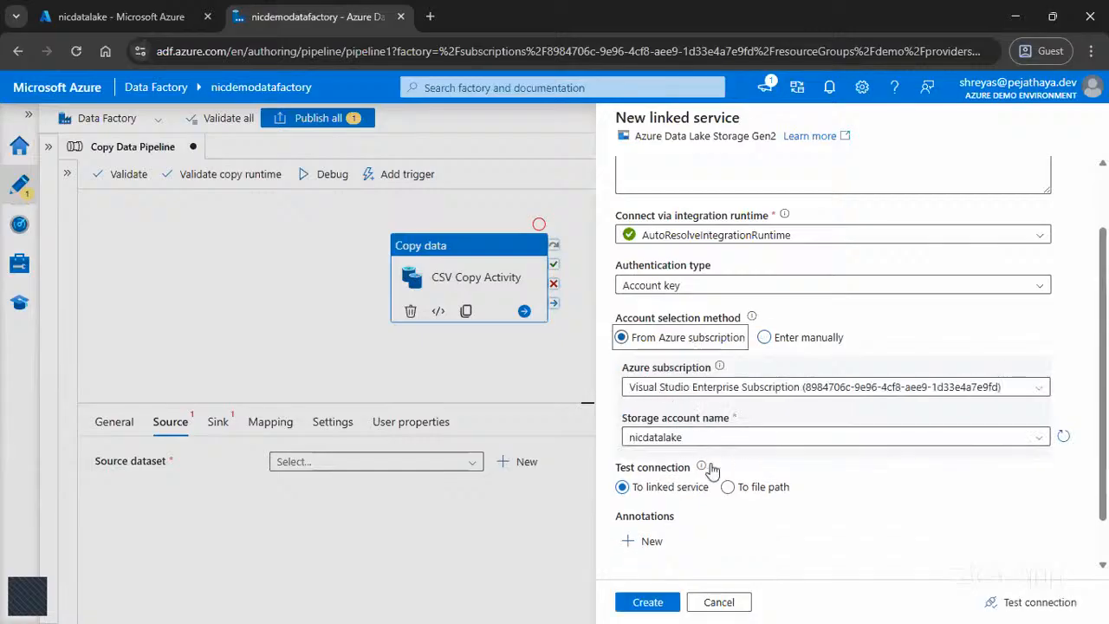
Step: Test the linked service's connection to nicdatalake
{"action": "scroll", "coordinate": [844, 473], "scroll_direction": "down", "scroll_amount": 2}
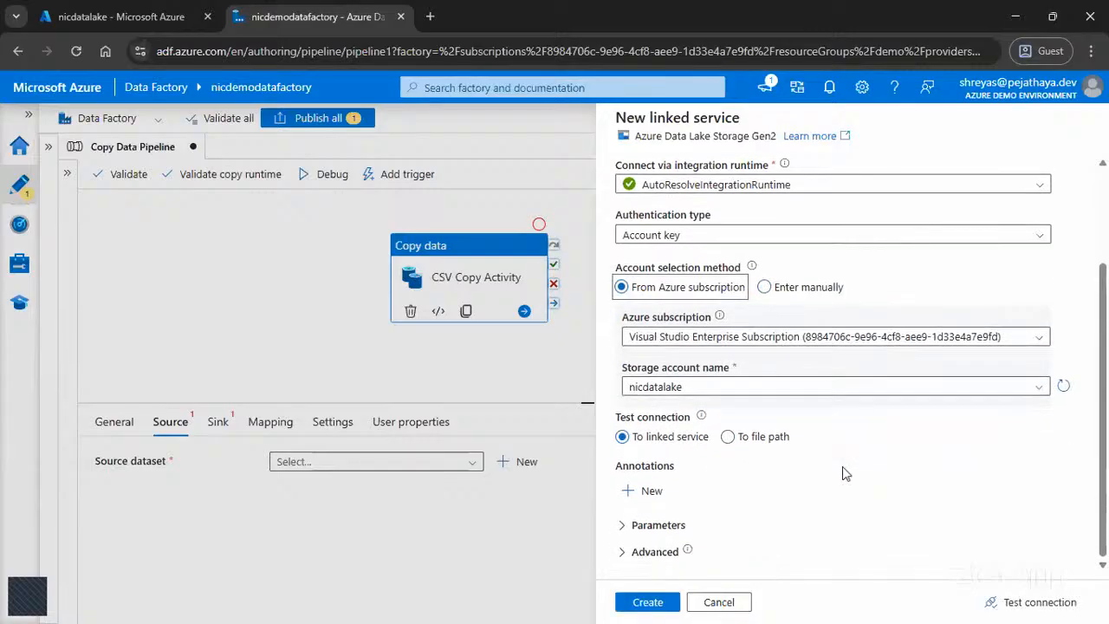
{"action": "left_click", "coordinate": [1034, 606]}
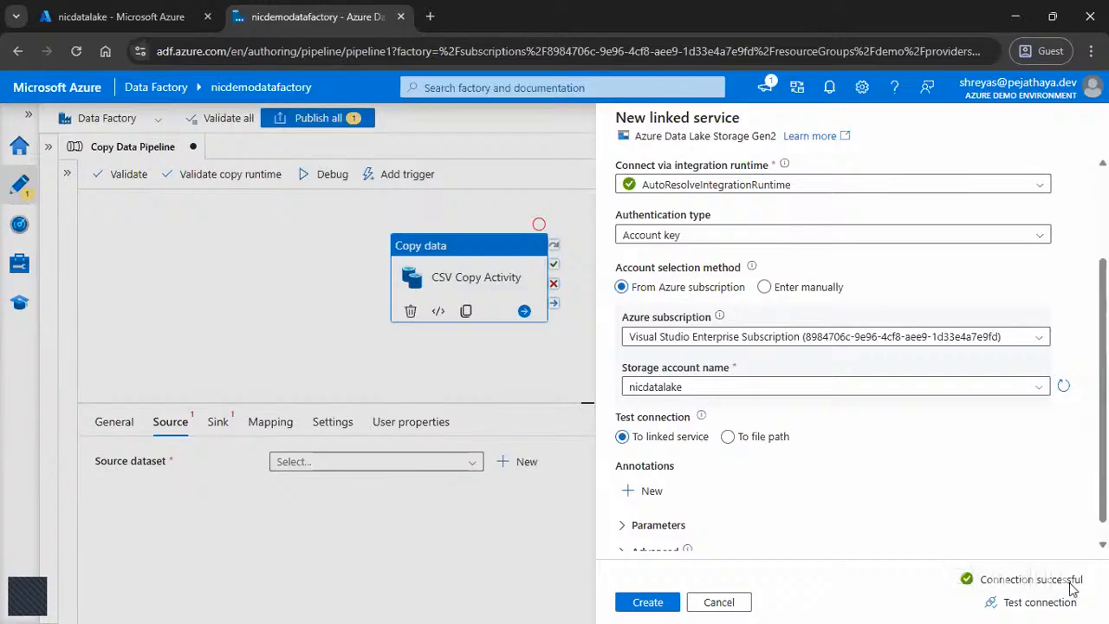
{"action": "triple_click", "coordinate": [980, 582]}
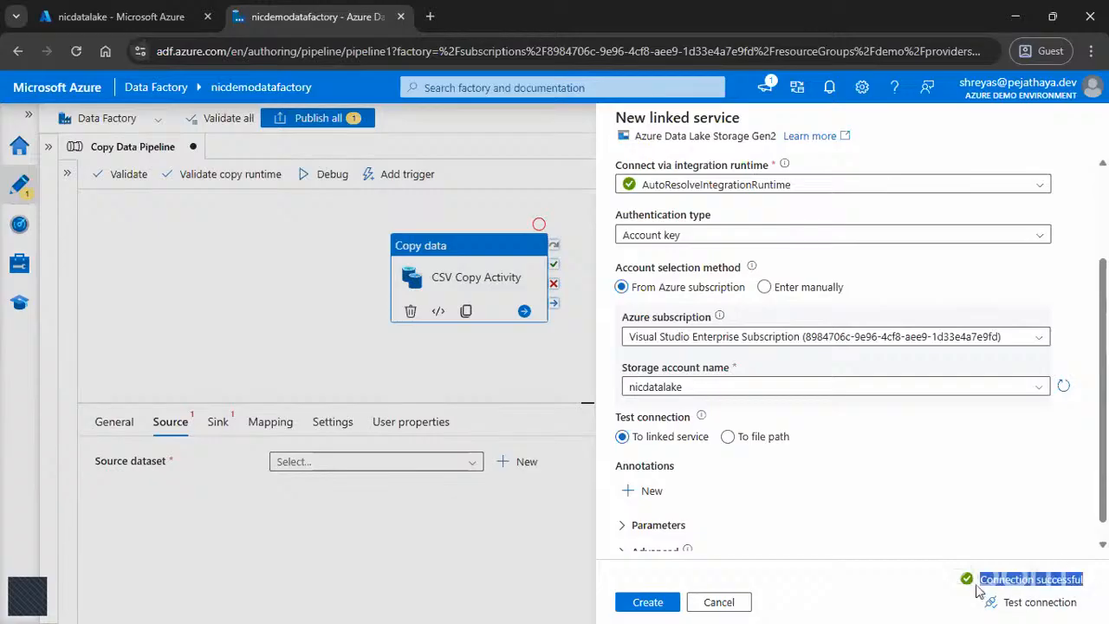
Step: In the Azure portal, start a role assignment in nicdatalake's access control and choose the Storage Blob Data Contributor role
{"action": "left_click", "coordinate": [121, 16]}
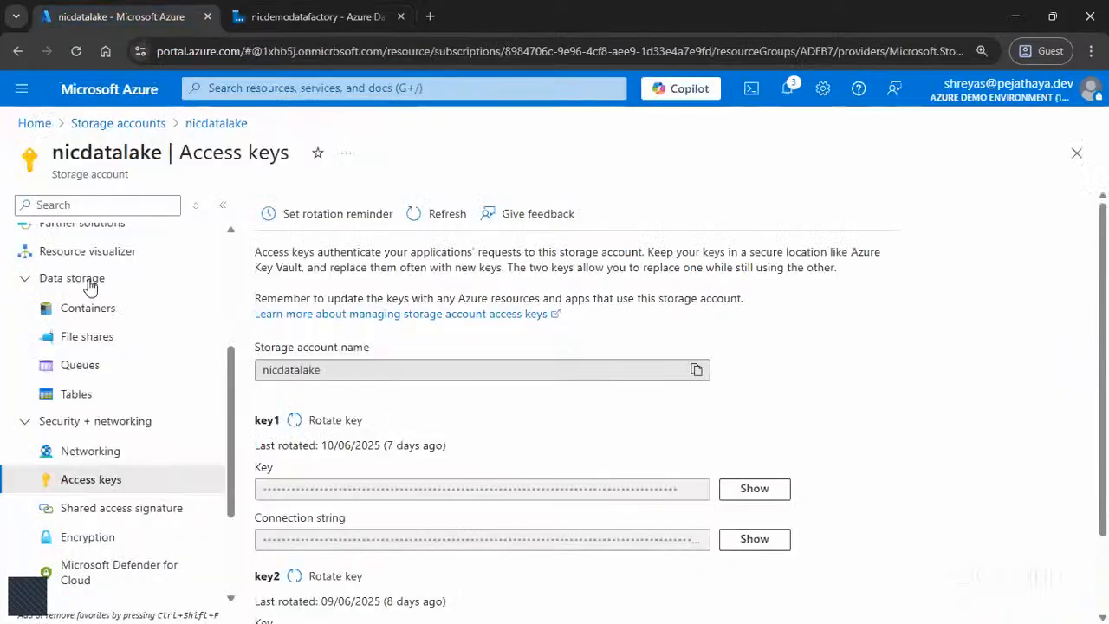
{"action": "scroll", "coordinate": [76, 358], "scroll_direction": "up", "scroll_amount": 3}
{"action": "left_click", "coordinate": [96, 351]}
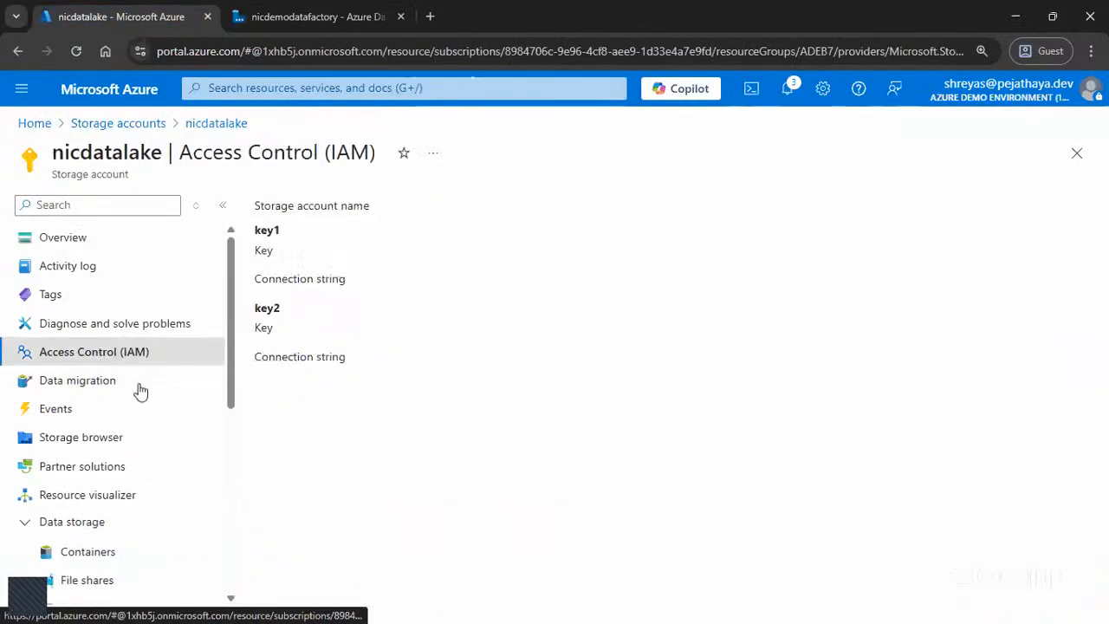
{"action": "left_click", "coordinate": [275, 207]}
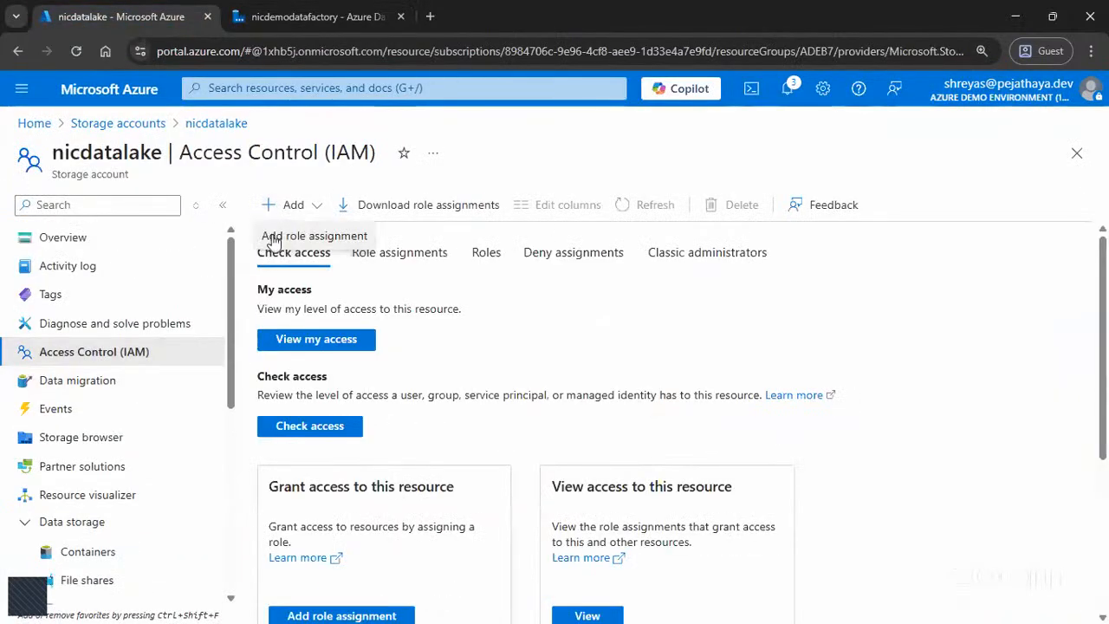
{"action": "left_click", "coordinate": [274, 238]}
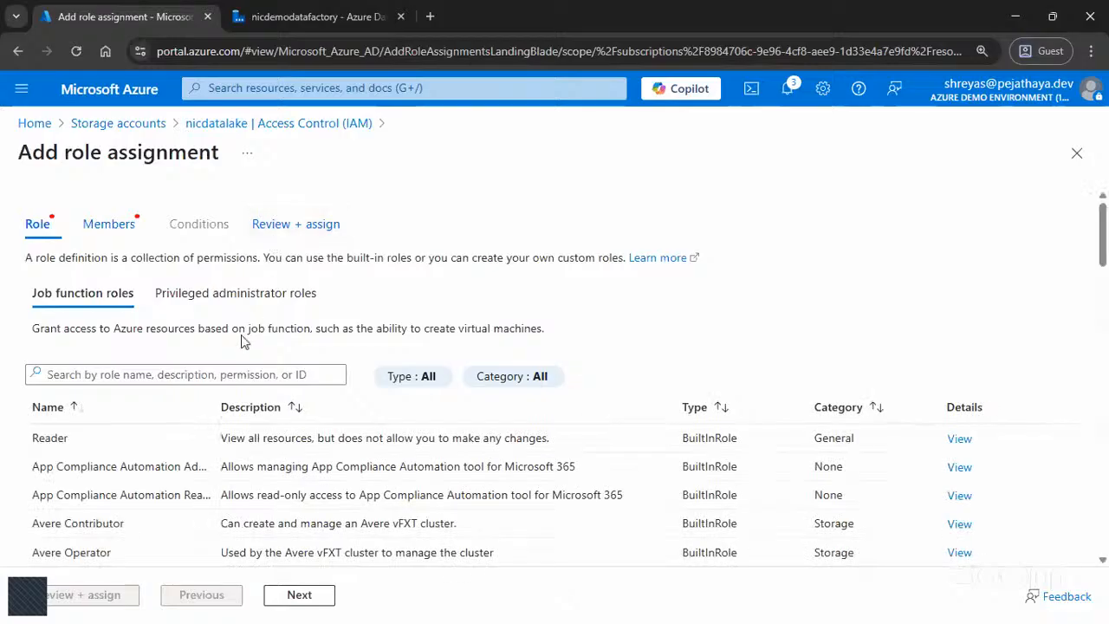
{"action": "left_click", "coordinate": [170, 377]}
{"action": "type", "text": "blob"}
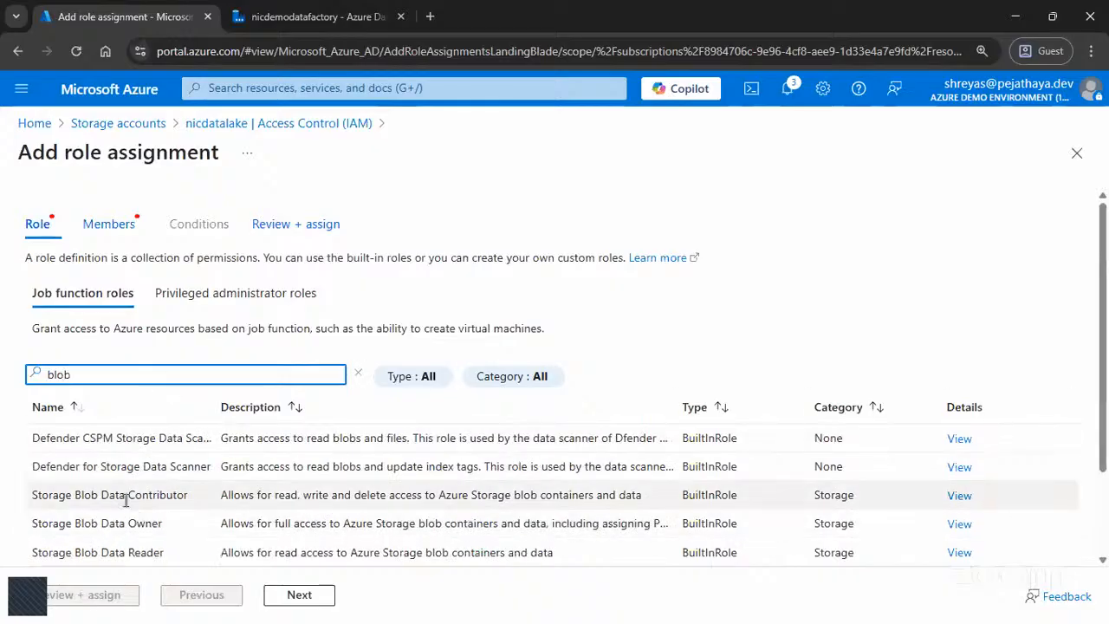
{"action": "left_click", "coordinate": [129, 495]}
{"action": "left_click", "coordinate": [299, 596]}
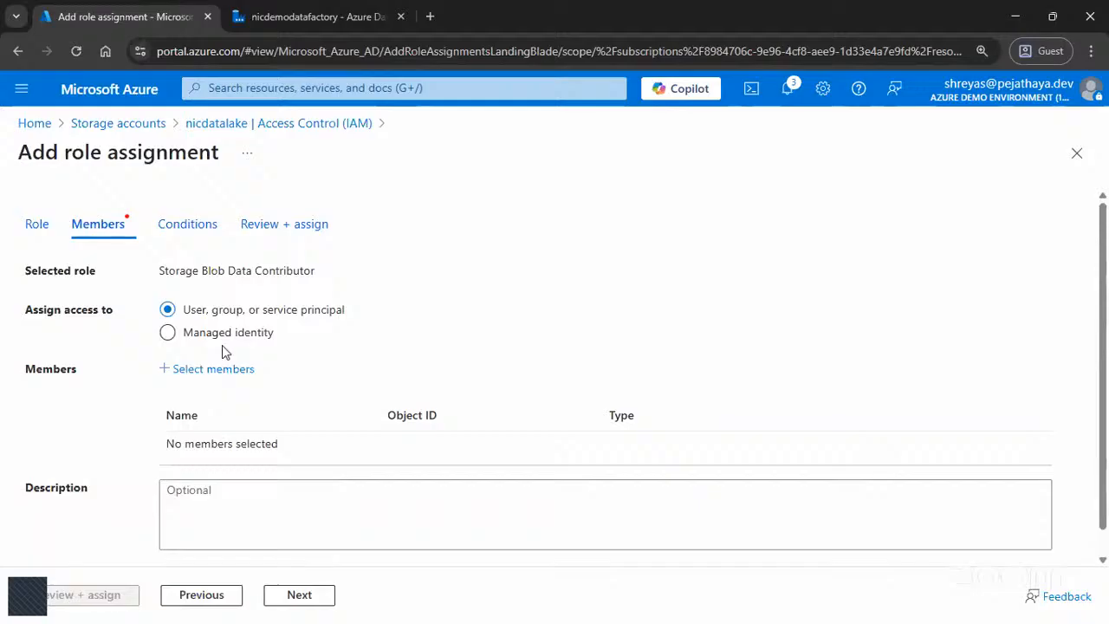
Step: Assign access to a managed identity and add the Data factory (V2) identity nicdemodatafactory as the role's member
{"action": "left_click", "coordinate": [280, 20]}
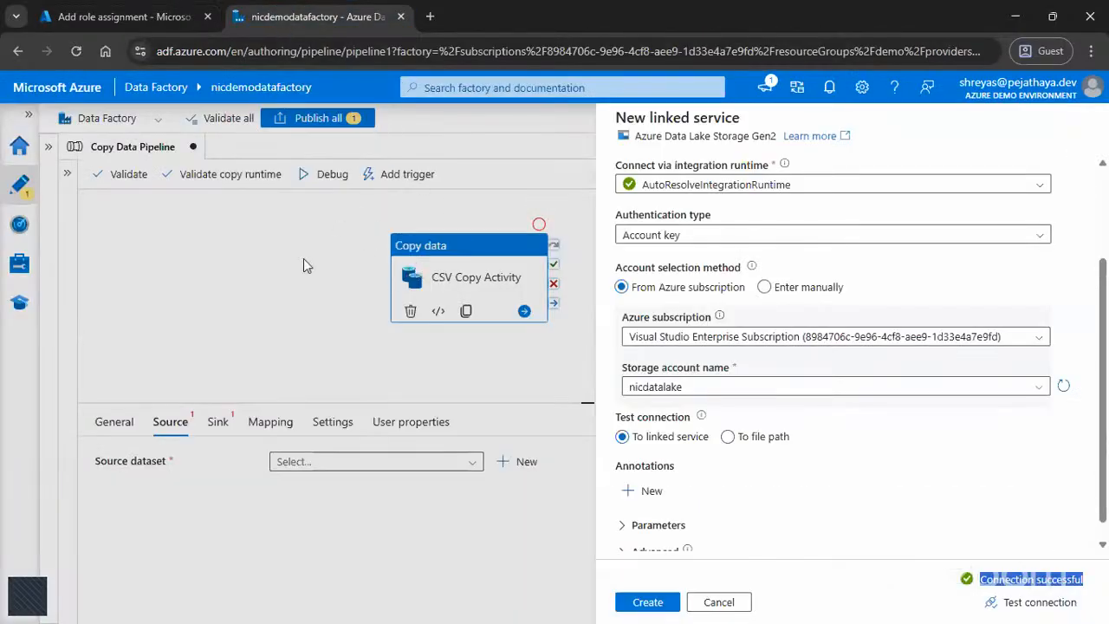
{"action": "left_click", "coordinate": [125, 17]}
{"action": "left_click", "coordinate": [213, 336]}
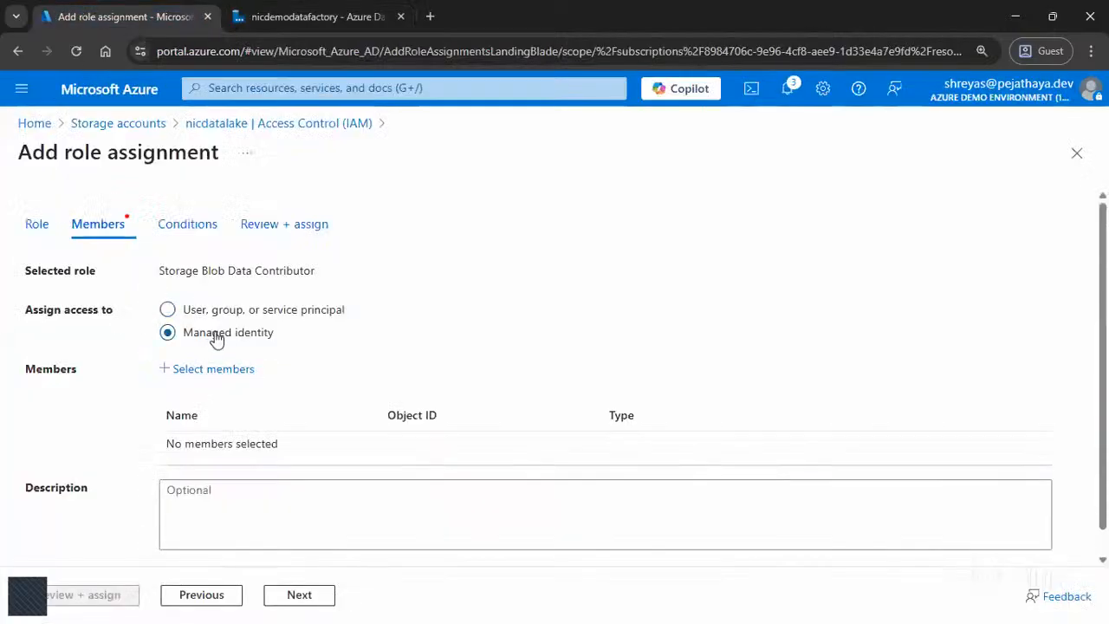
{"action": "left_click", "coordinate": [239, 373]}
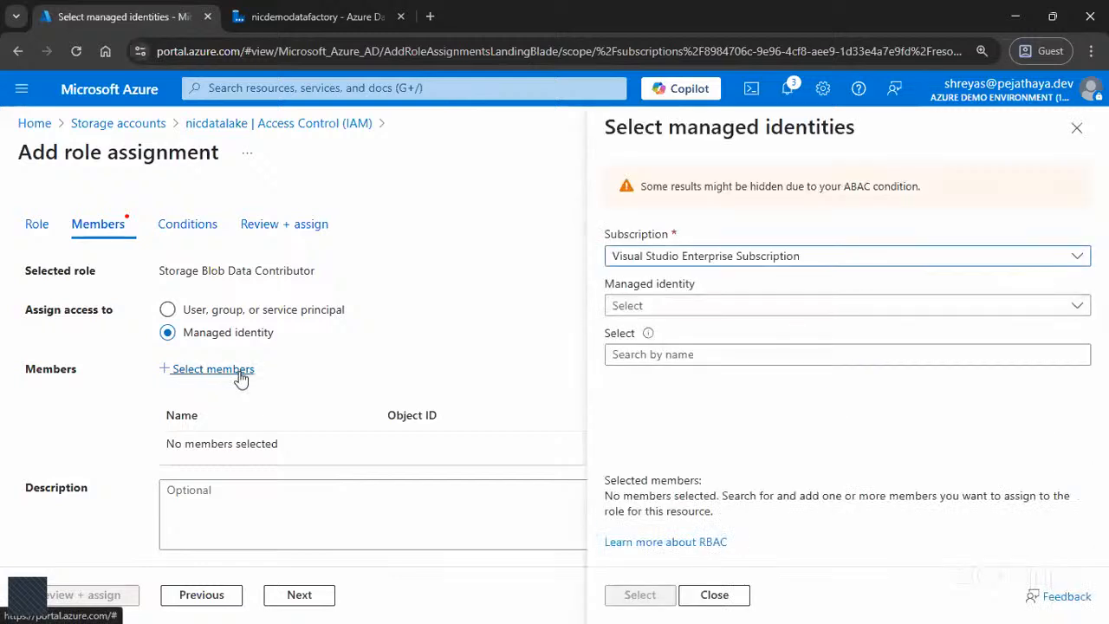
{"action": "mouse_move", "coordinate": [664, 308]}
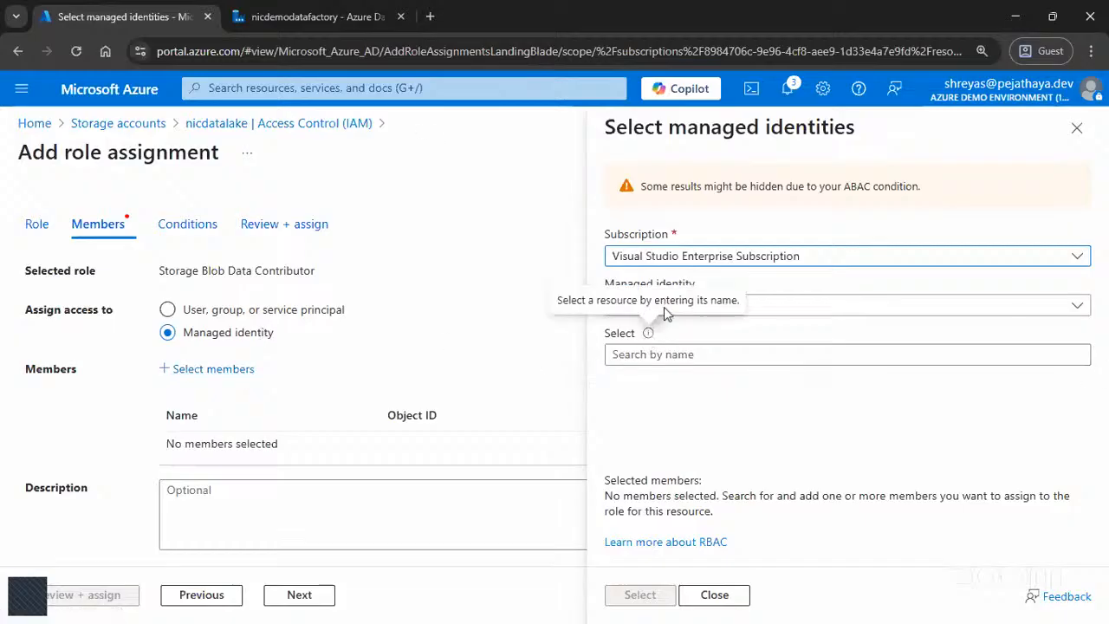
{"action": "left_click", "coordinate": [803, 308]}
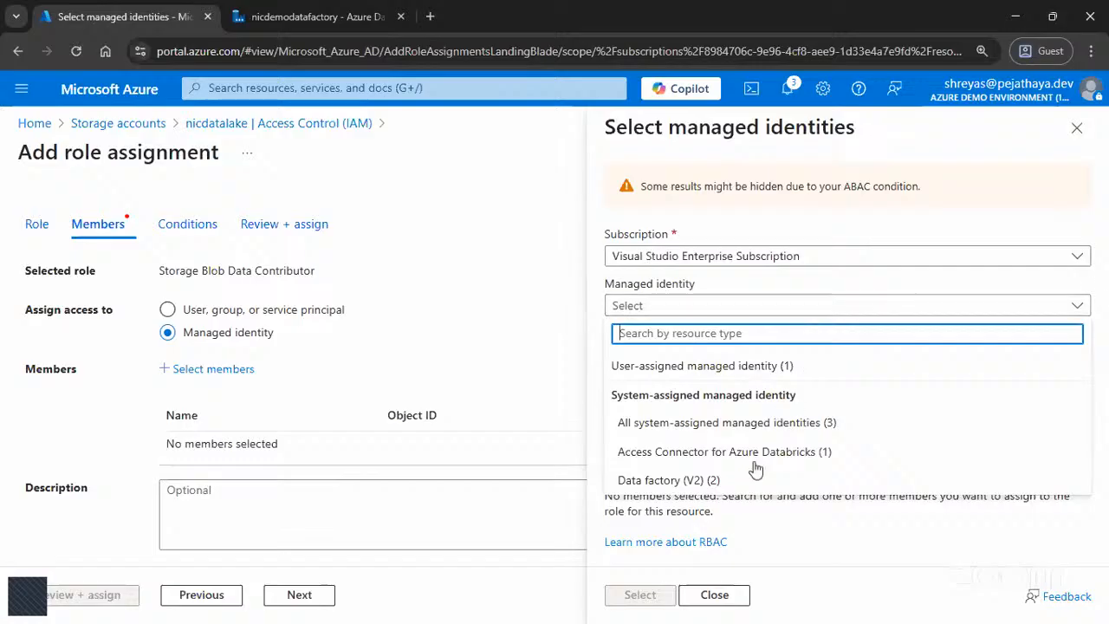
{"action": "left_click", "coordinate": [707, 482]}
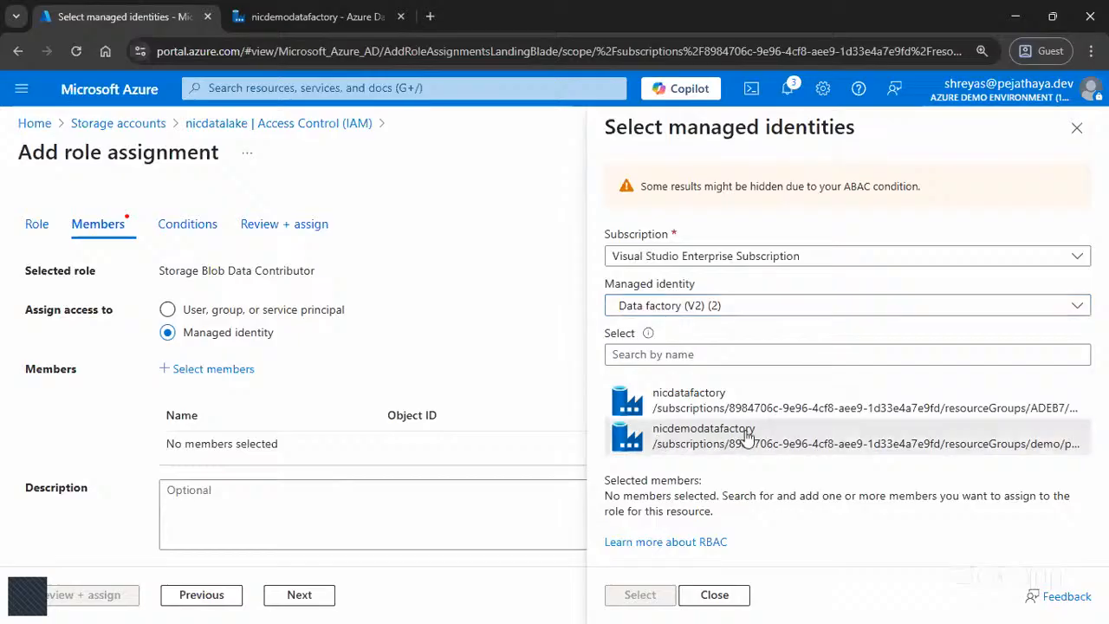
{"action": "left_click", "coordinate": [724, 438]}
{"action": "left_click", "coordinate": [642, 596]}
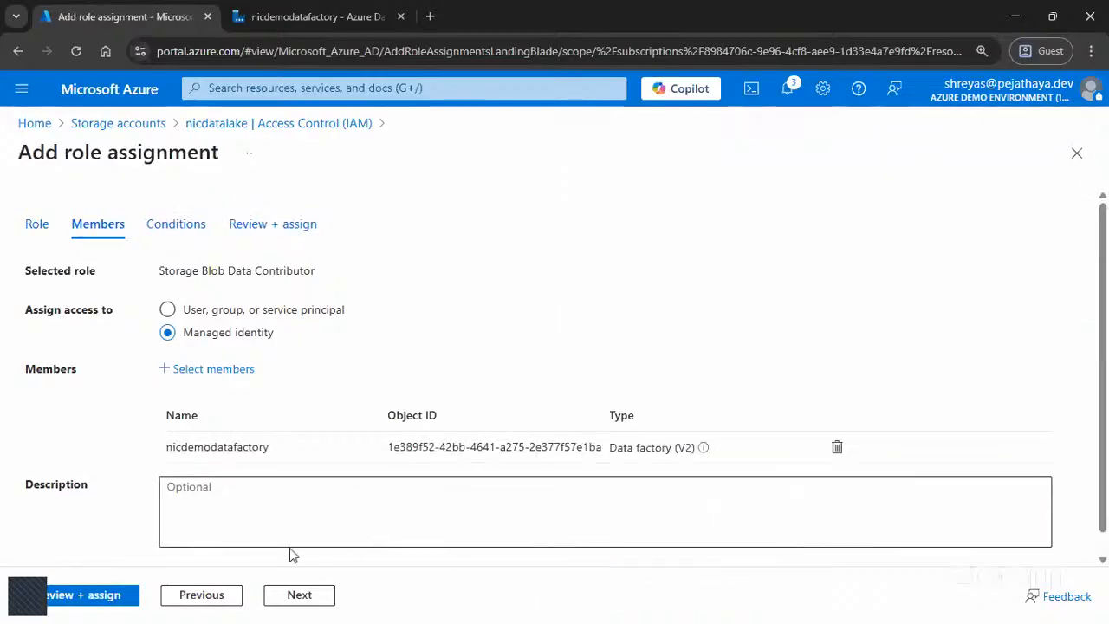
Step: Review and submit the role assignment for nicdemodatafactory, and return to the new linked service in Data Factory
{"action": "left_click", "coordinate": [85, 604]}
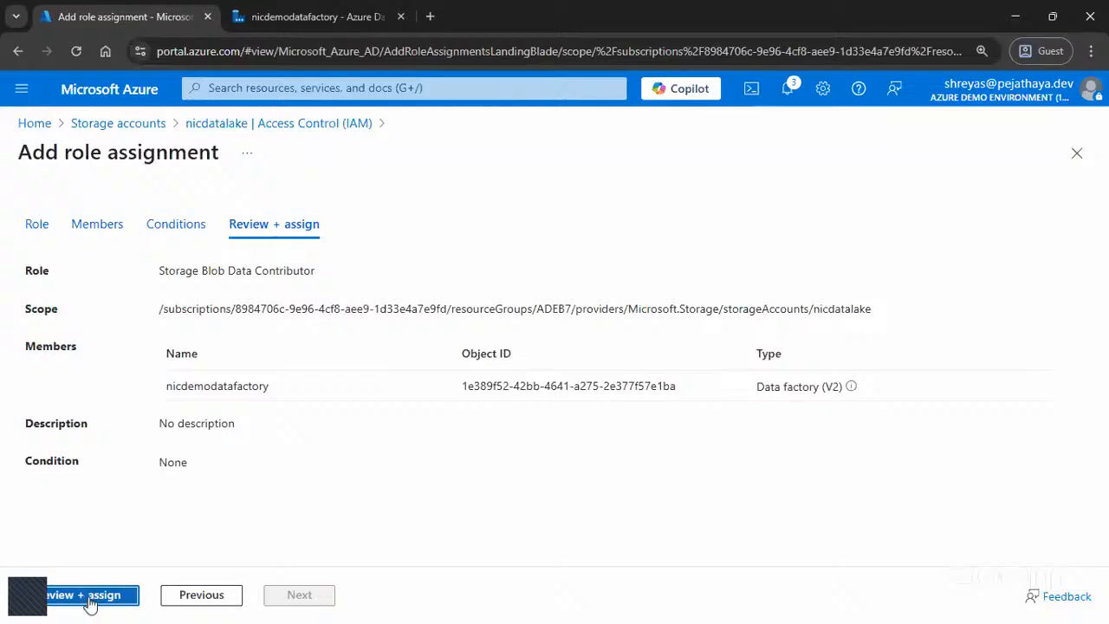
{"action": "left_click", "coordinate": [119, 589]}
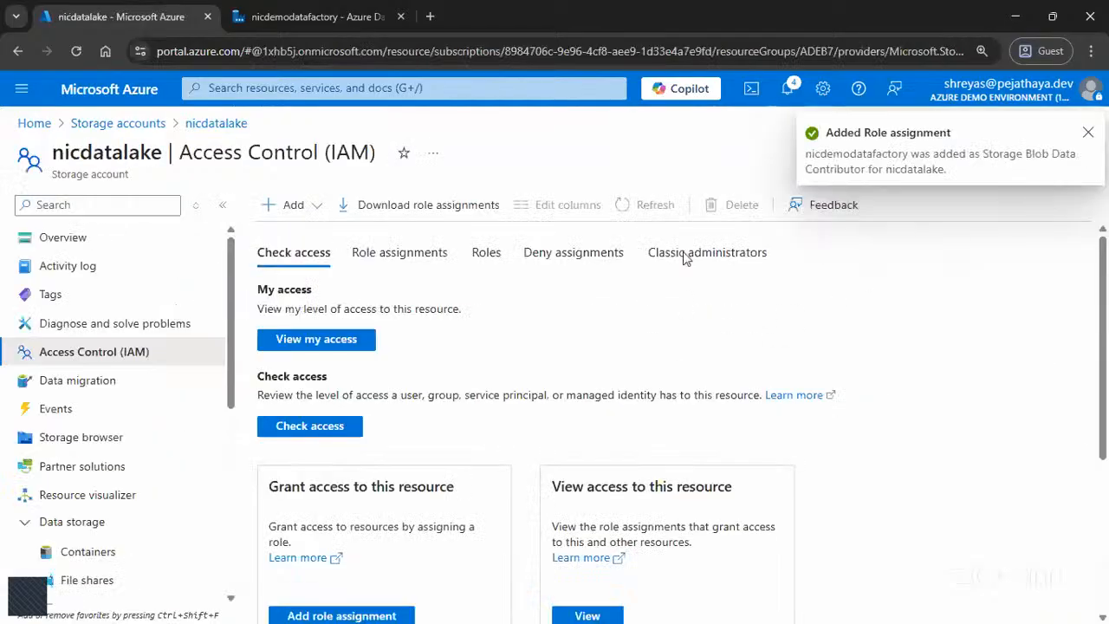
{"action": "left_click", "coordinate": [244, 7]}
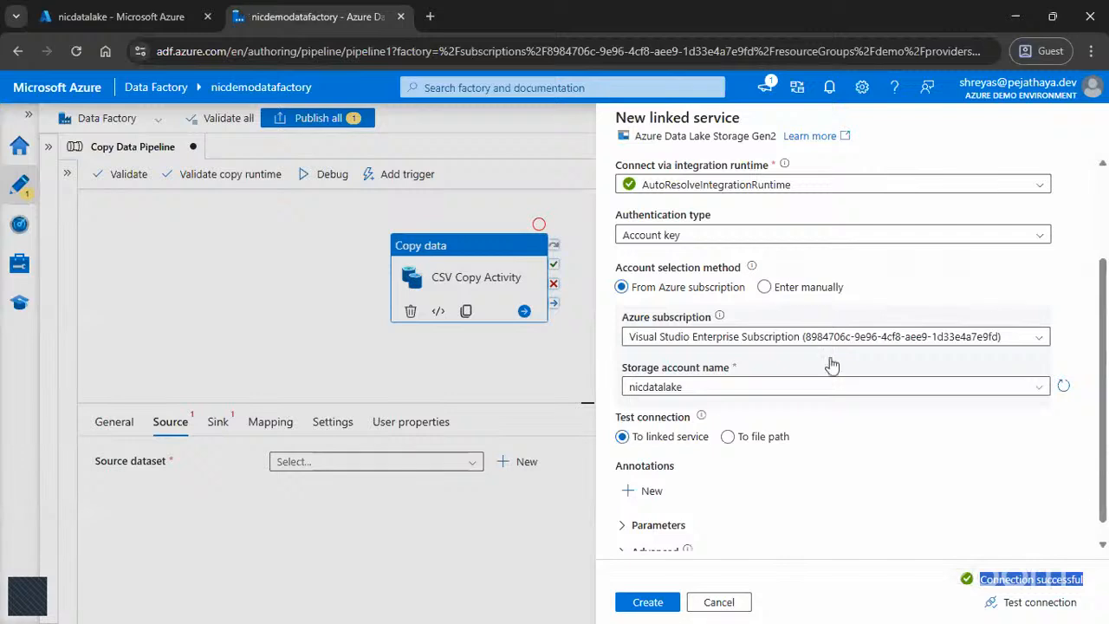
Step: Create the linked service, set SourceDataset's file path to countries.csv in the data container, and finish the dataset
{"action": "left_click", "coordinate": [652, 610]}
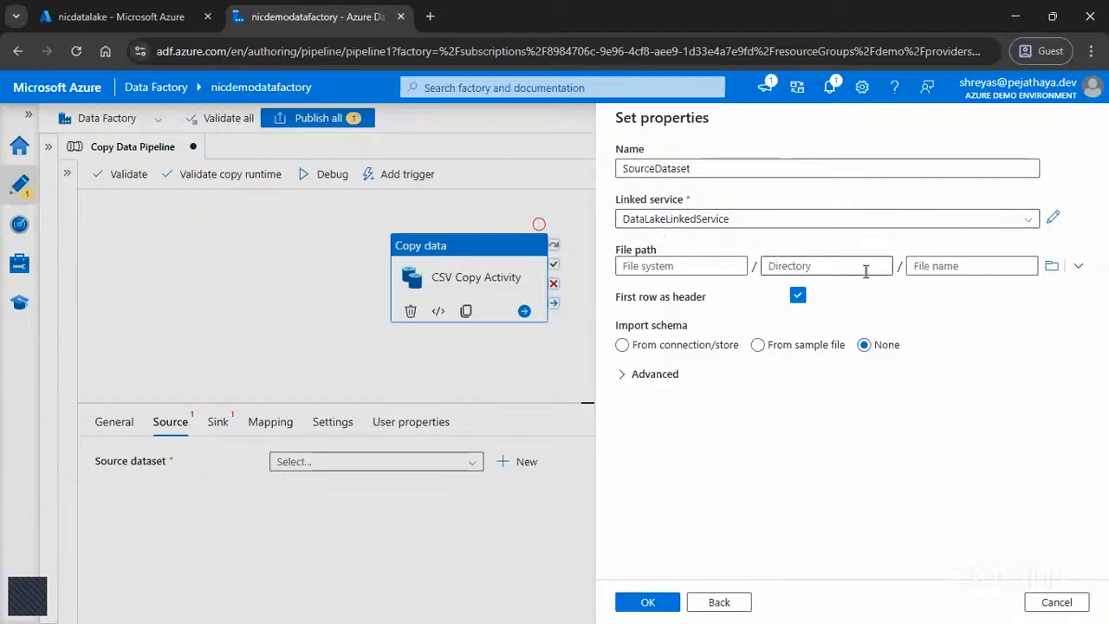
{"action": "left_click", "coordinate": [1051, 266]}
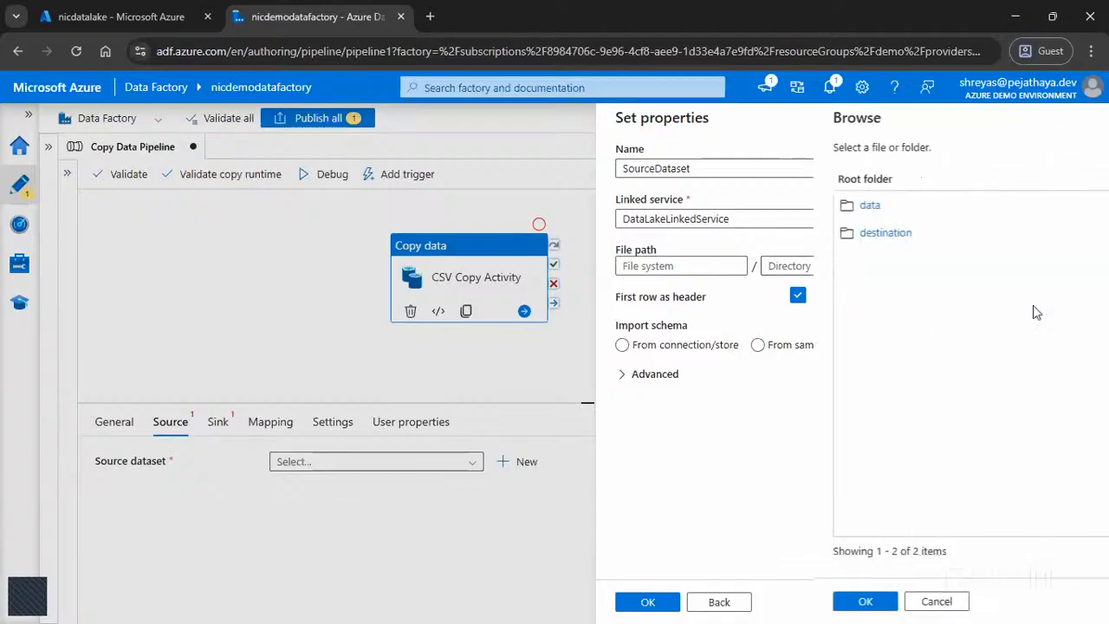
{"action": "left_click", "coordinate": [657, 206]}
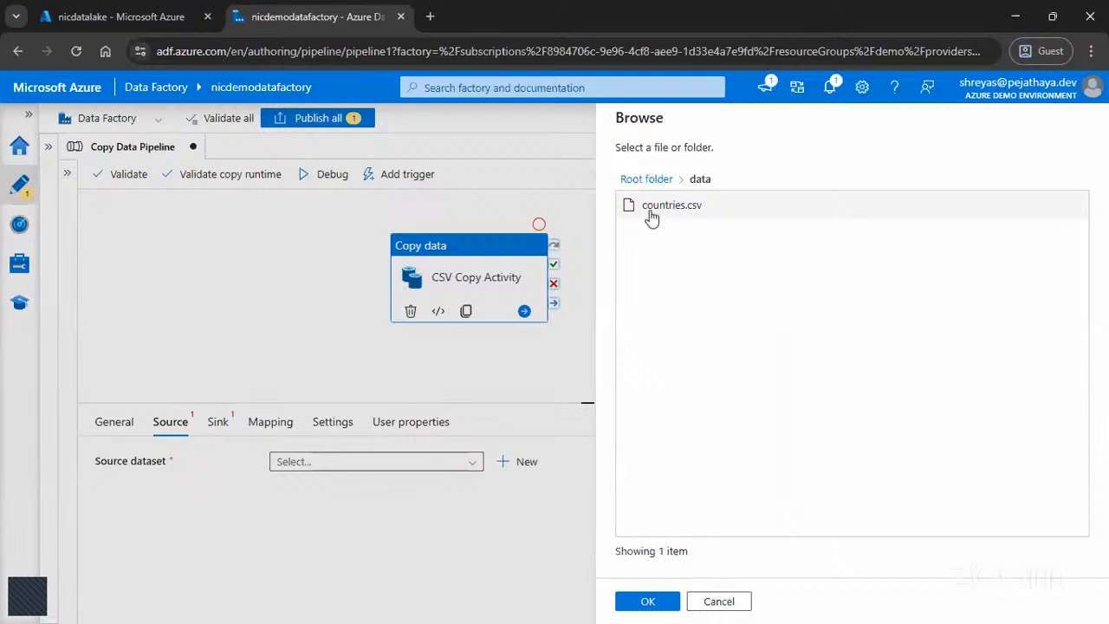
{"action": "left_click", "coordinate": [652, 208]}
{"action": "left_click", "coordinate": [647, 601]}
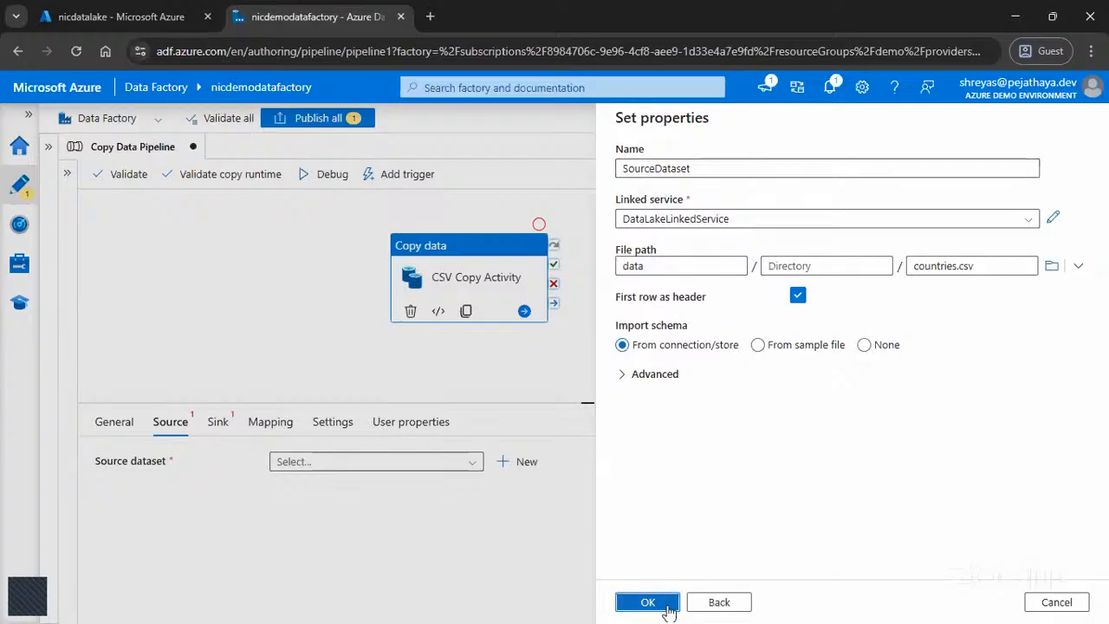
{"action": "left_click", "coordinate": [664, 605]}
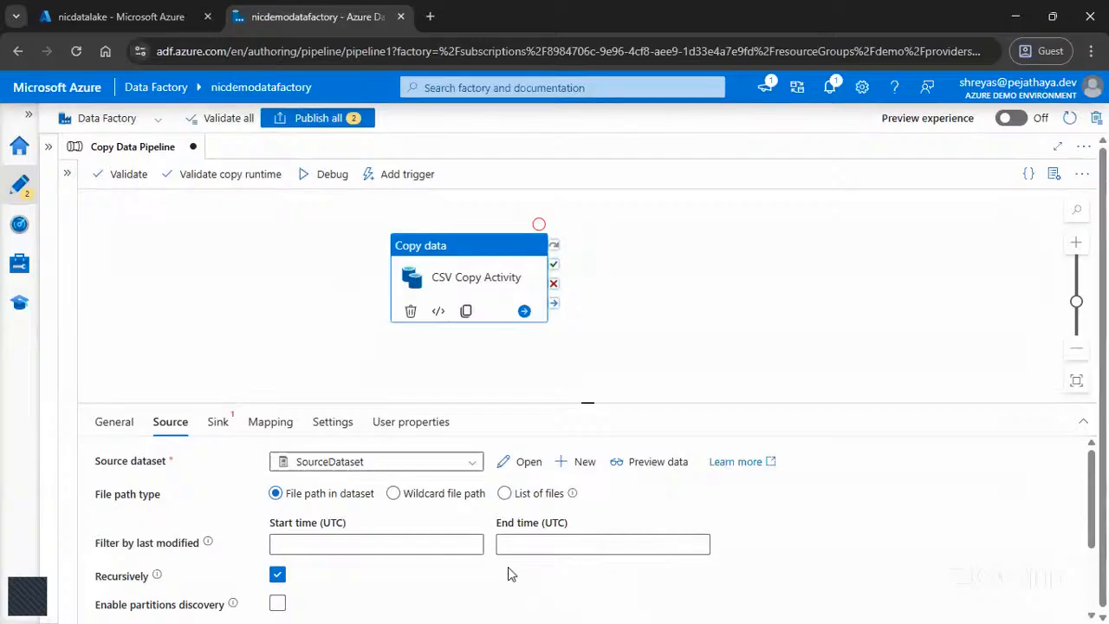
Step: Preview SourceDataset's rows and columns, and review the remaining source settings of CSV Copy Activity
{"action": "left_click", "coordinate": [652, 464]}
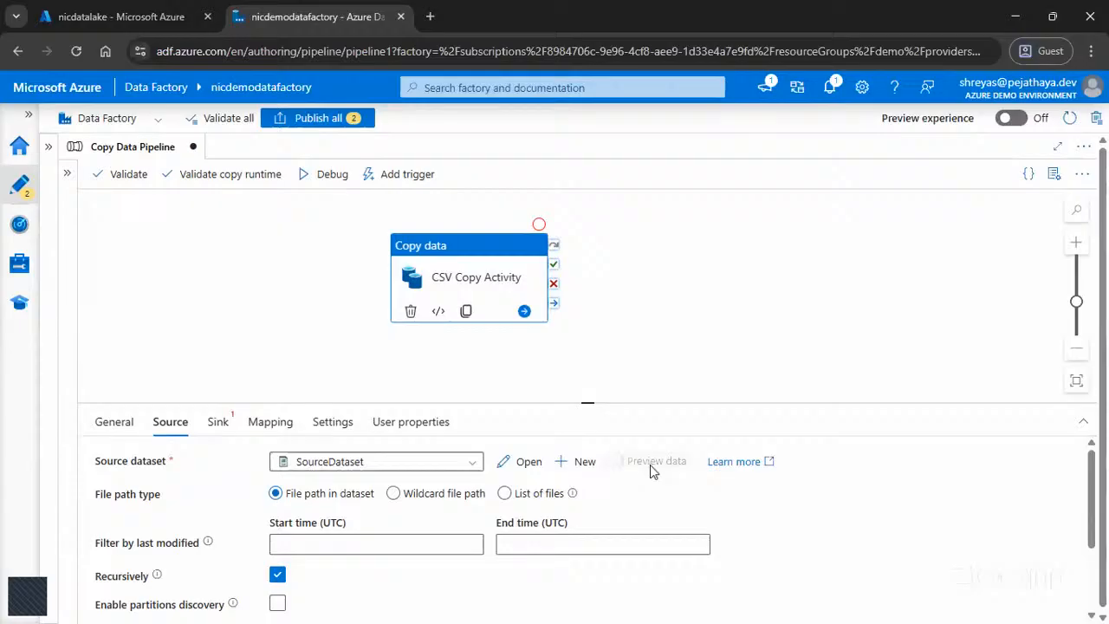
{"action": "left_click_drag", "start_coordinate": [538, 563], "coordinate": [789, 545]}
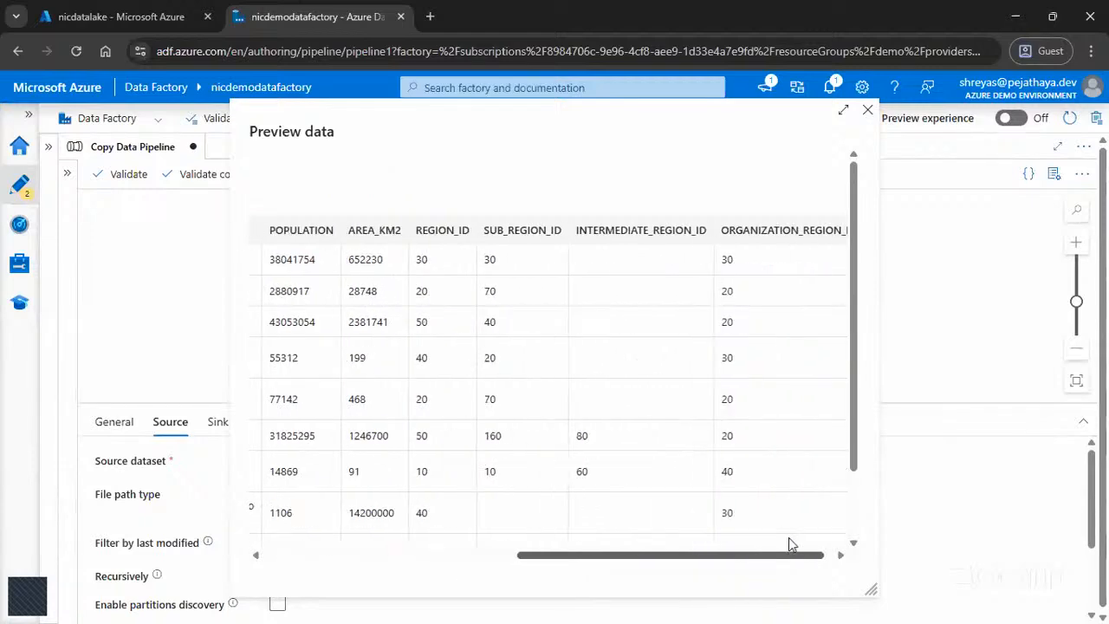
{"action": "left_click", "coordinate": [494, 553]}
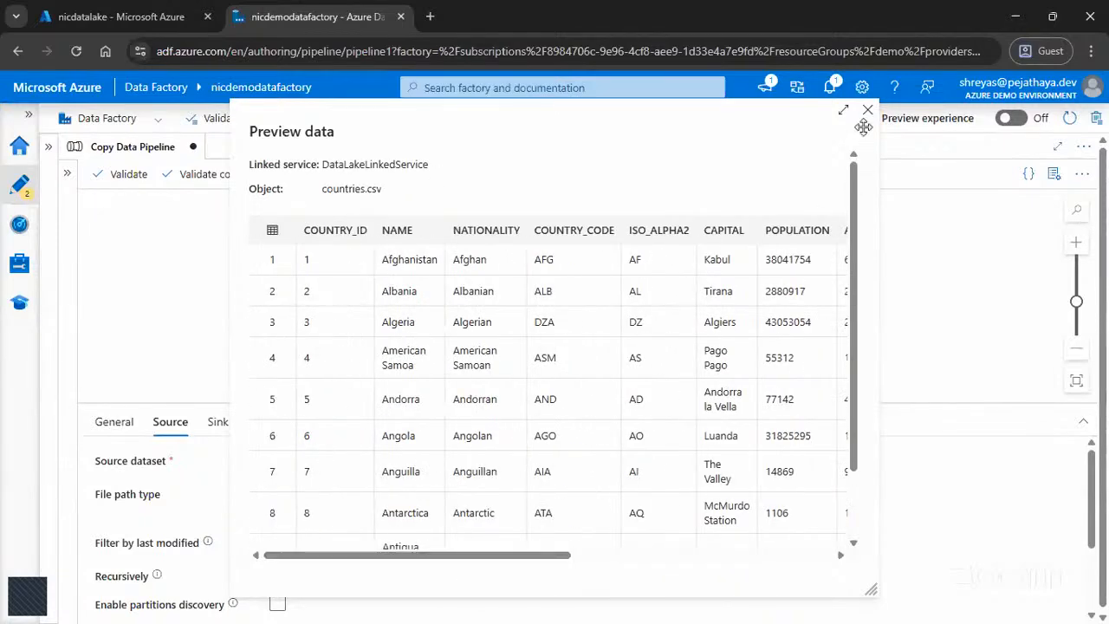
{"action": "left_click", "coordinate": [867, 110]}
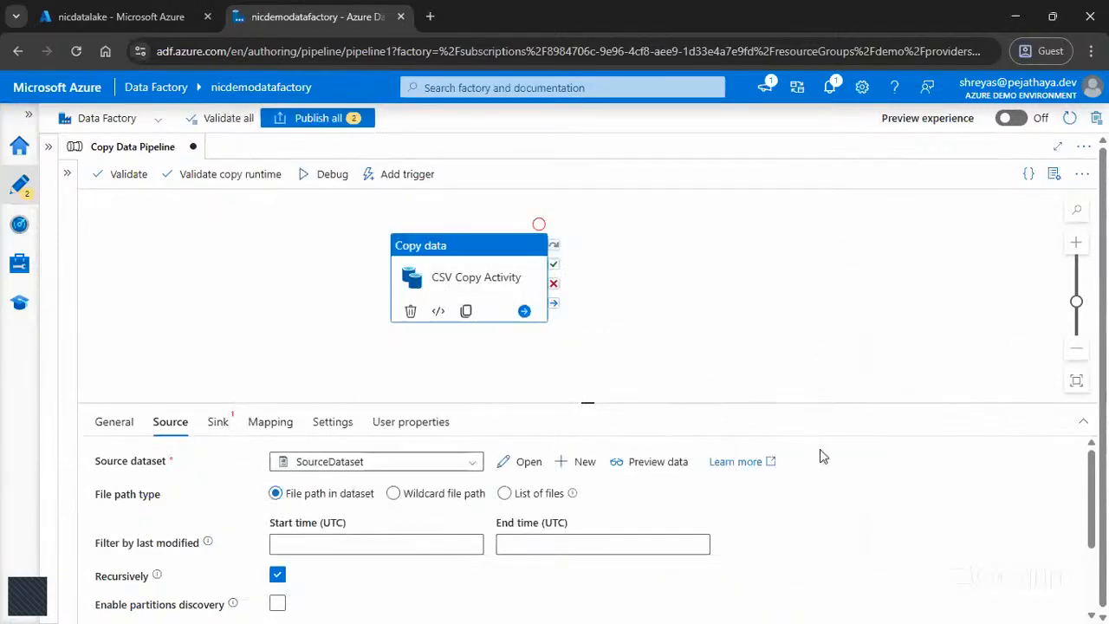
{"action": "scroll", "coordinate": [809, 484], "scroll_direction": "down", "scroll_amount": 1}
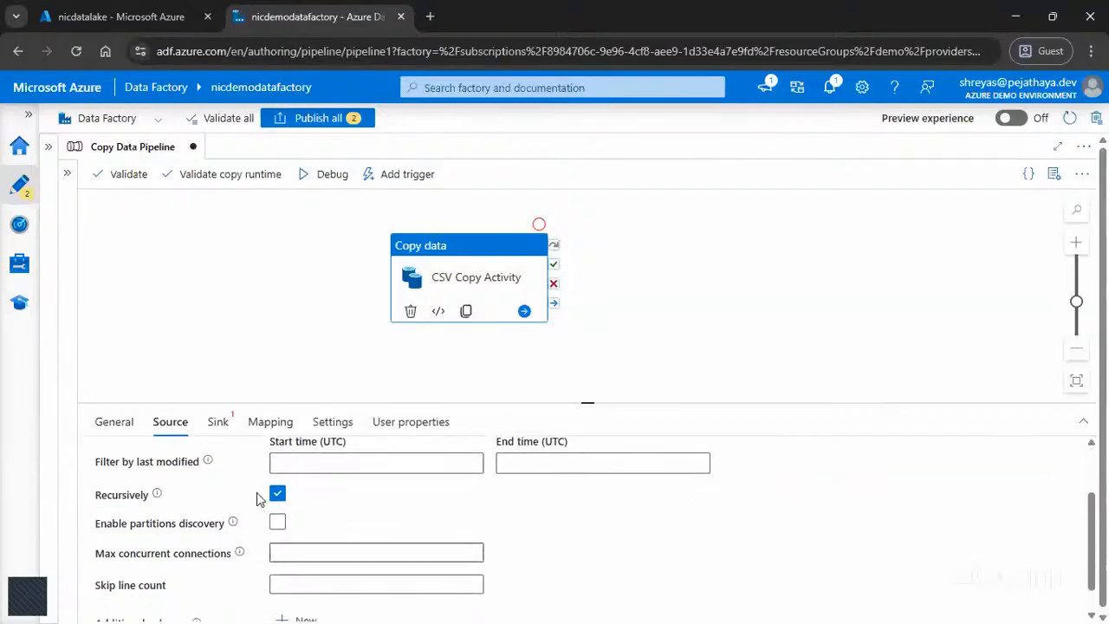
{"action": "scroll", "coordinate": [217, 513], "scroll_direction": "down", "scroll_amount": 1}
{"action": "scroll", "coordinate": [208, 520], "scroll_direction": "up", "scroll_amount": 3}
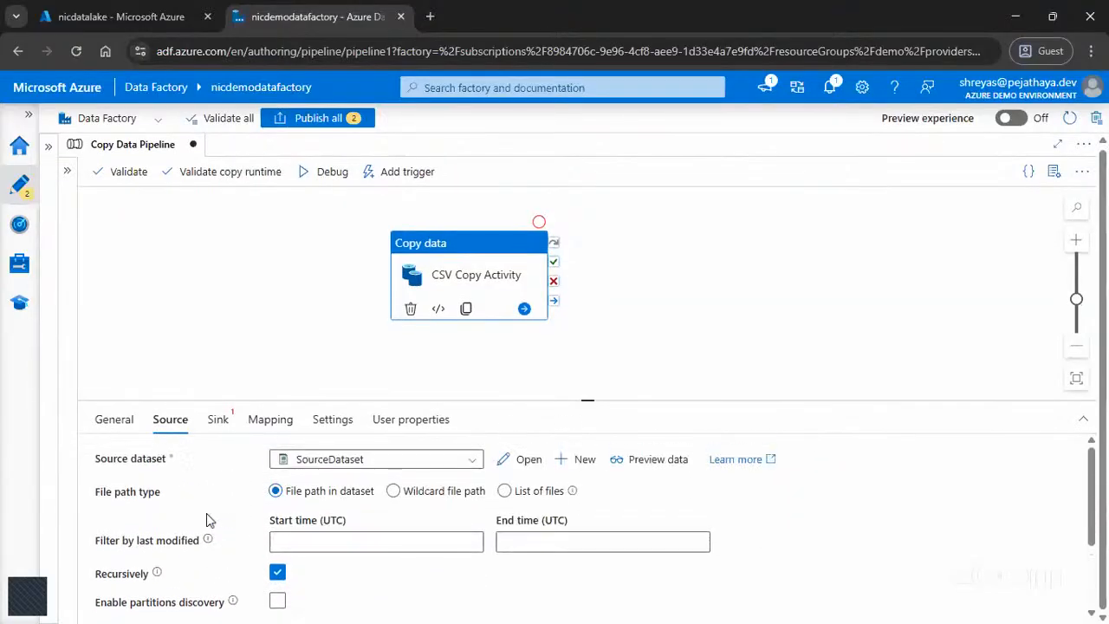
{"action": "scroll", "coordinate": [182, 506], "scroll_direction": "up", "scroll_amount": 1}
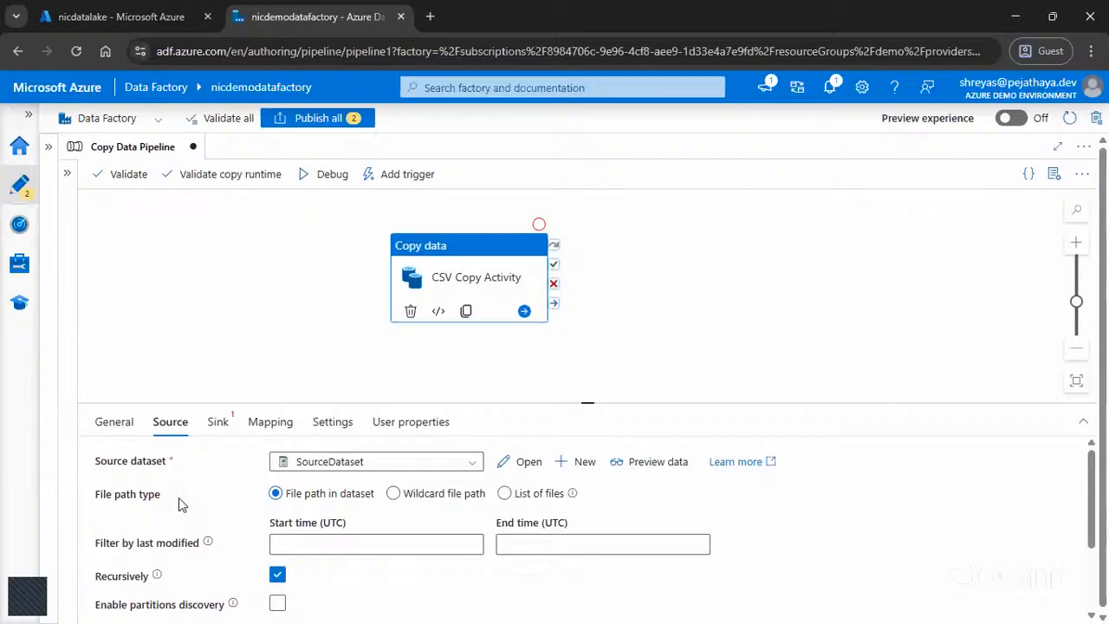
Step: Start a new sink dataset for CSV Copy Activity, checking nicdatalake's containers in the Azure portal before returning to Data Factory
{"action": "left_click", "coordinate": [218, 424]}
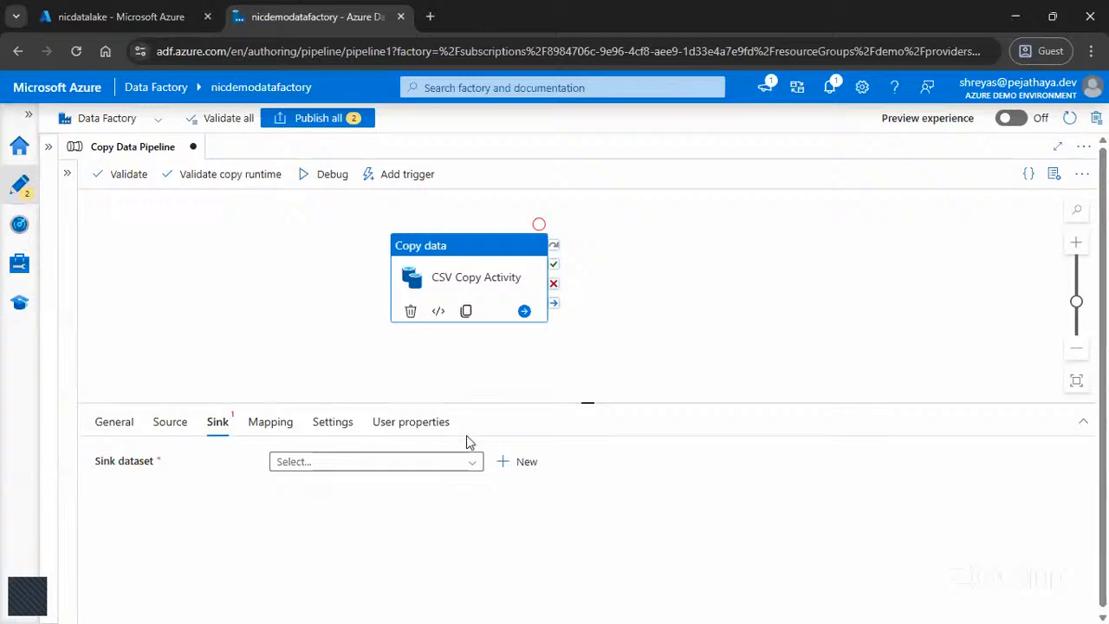
{"action": "left_click", "coordinate": [518, 468]}
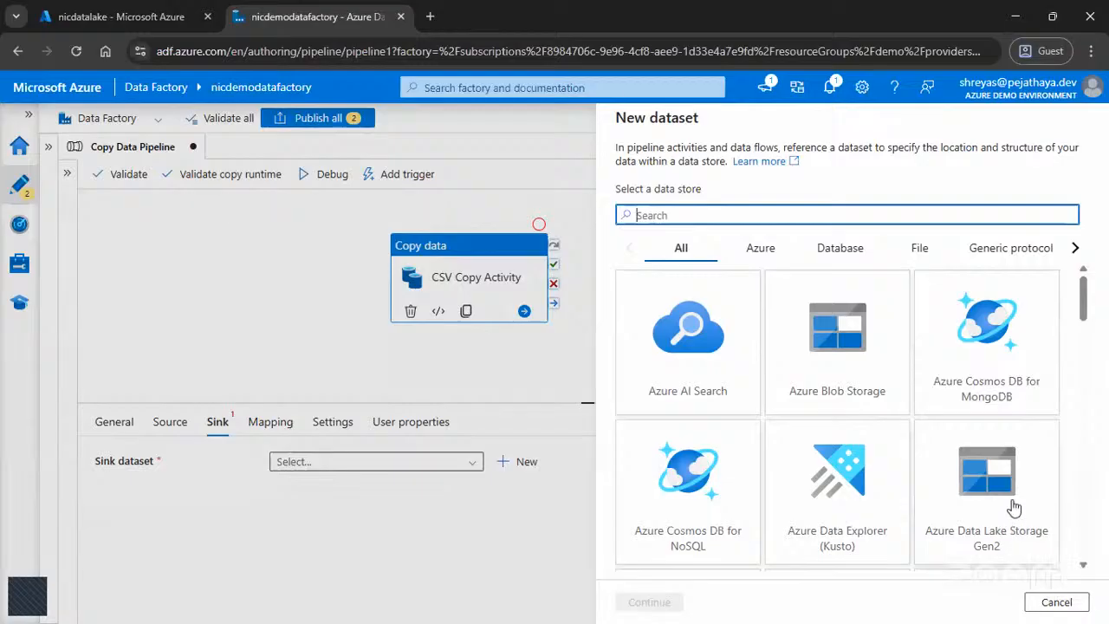
{"action": "left_click", "coordinate": [139, 16]}
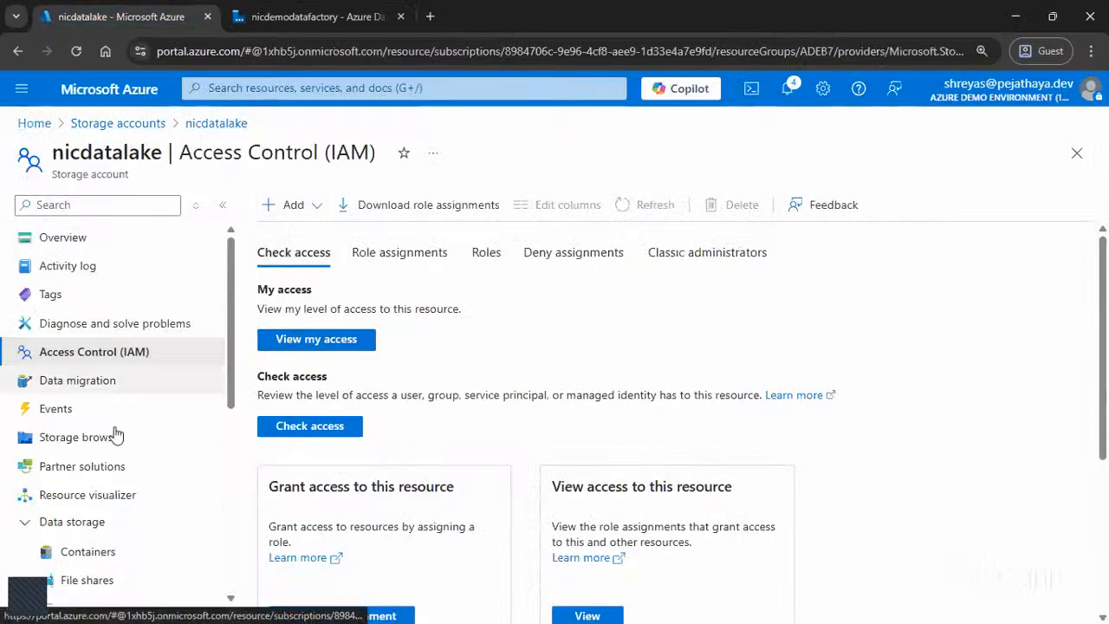
{"action": "left_click", "coordinate": [72, 546]}
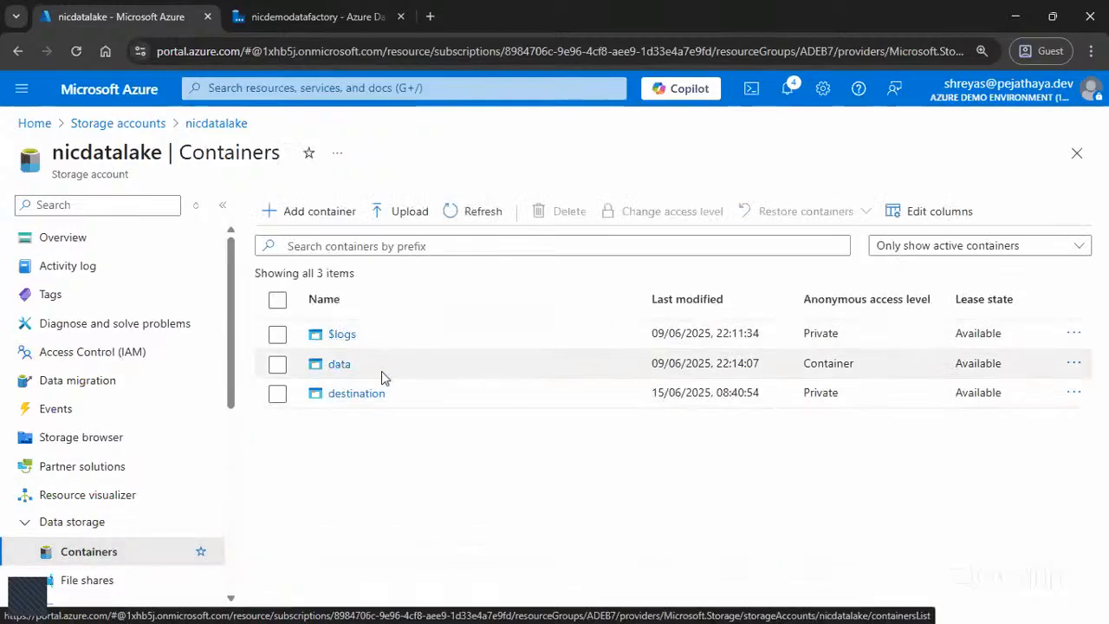
{"action": "left_click", "coordinate": [308, 17]}
Step: Choose Azure Data Lake Storage Gen2 as the sink dataset's data store and DelimitedText as its format
{"action": "left_click", "coordinate": [1005, 524]}
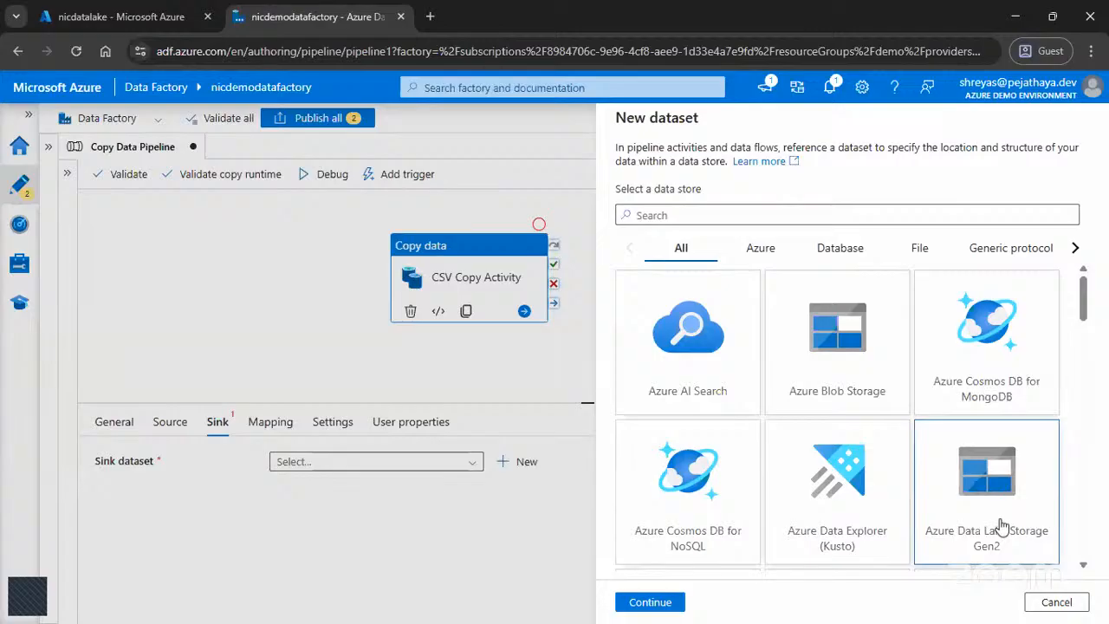
{"action": "left_click", "coordinate": [648, 601]}
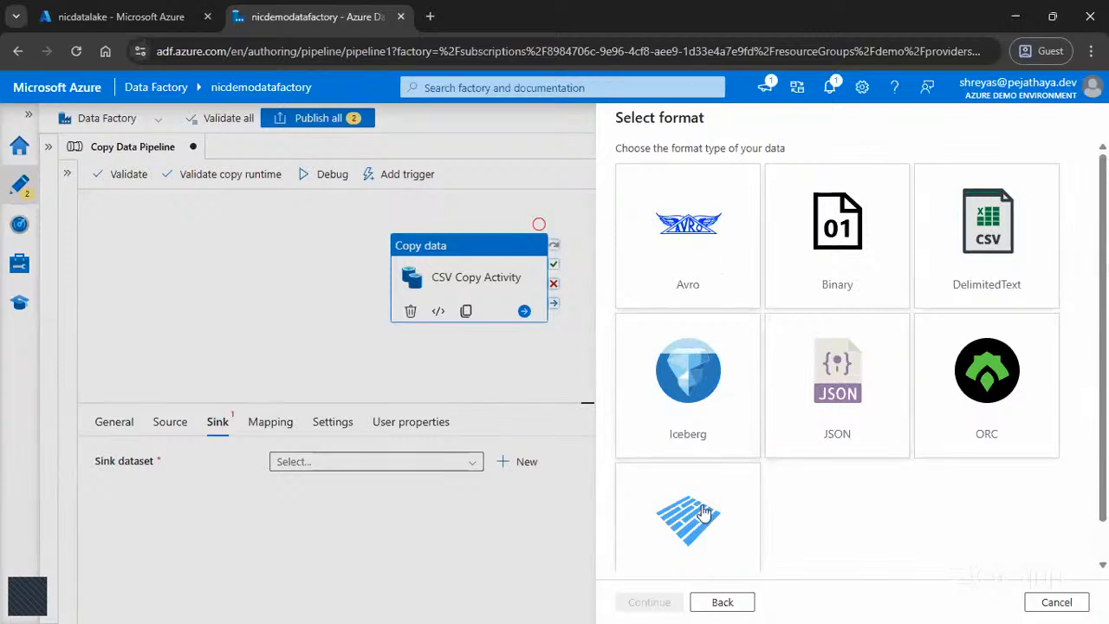
{"action": "scroll", "coordinate": [712, 509], "scroll_direction": "down", "scroll_amount": 1}
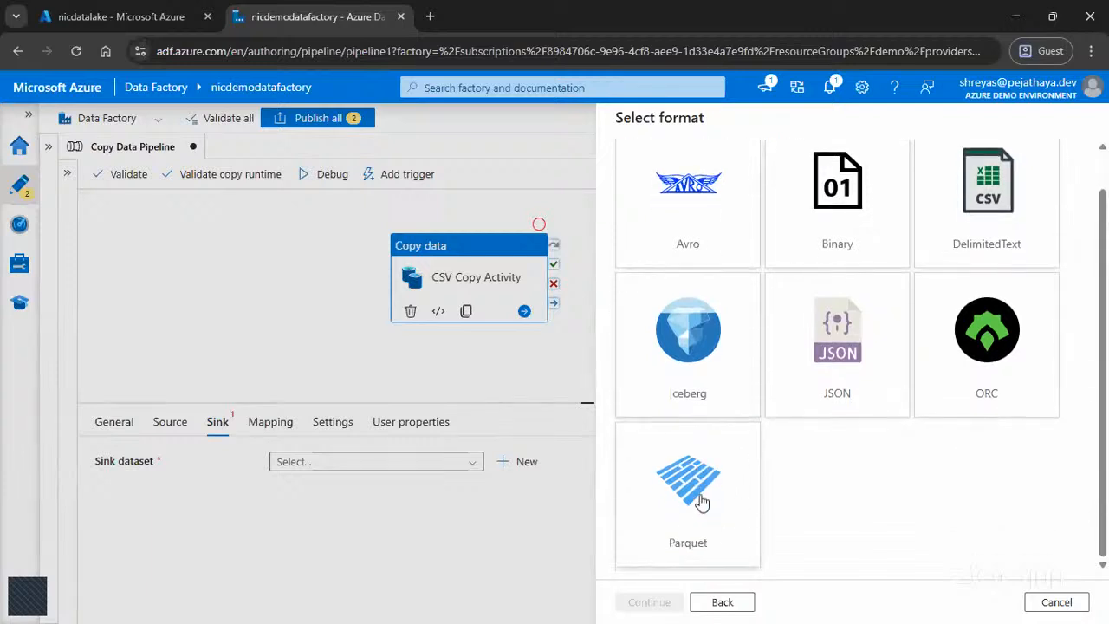
{"action": "scroll", "coordinate": [715, 525], "scroll_direction": "up", "scroll_amount": 1}
{"action": "left_click", "coordinate": [923, 291]}
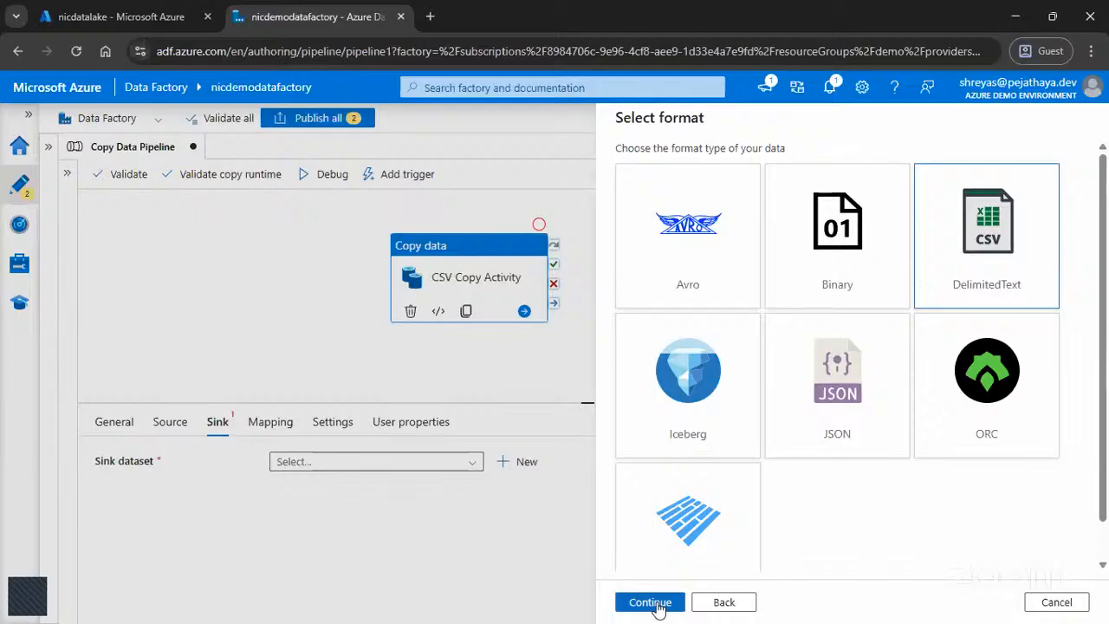
{"action": "left_click", "coordinate": [658, 609]}
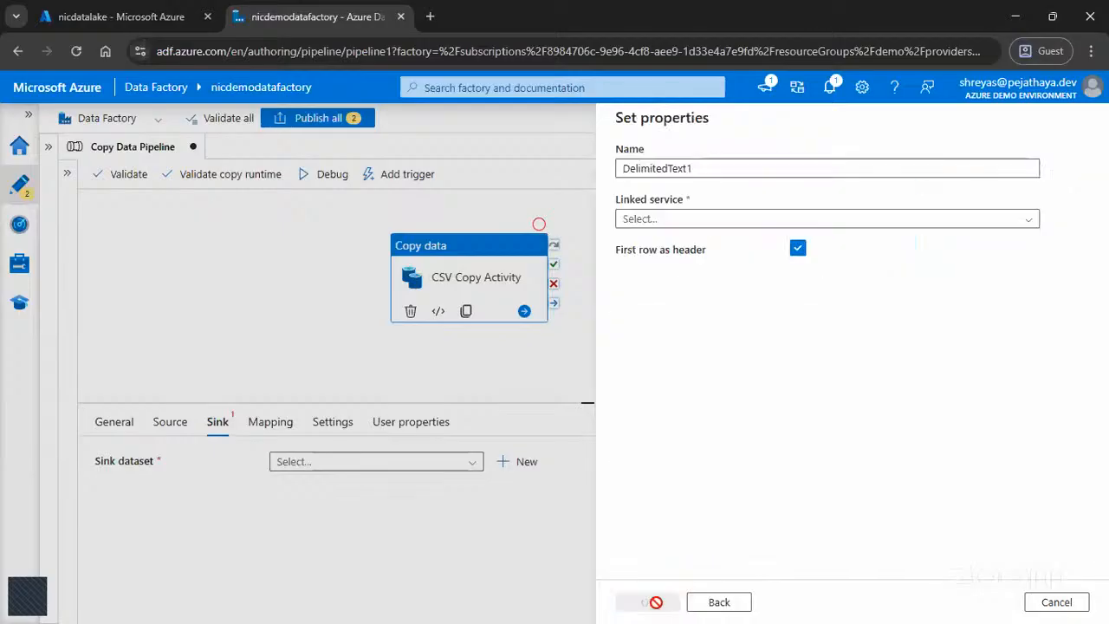
Step: Name the sink dataset DestinationDataset and assign DataLakeLinkedService as its linked service
{"action": "double_click", "coordinate": [709, 167]}
{"action": "type", "text": "Des"}
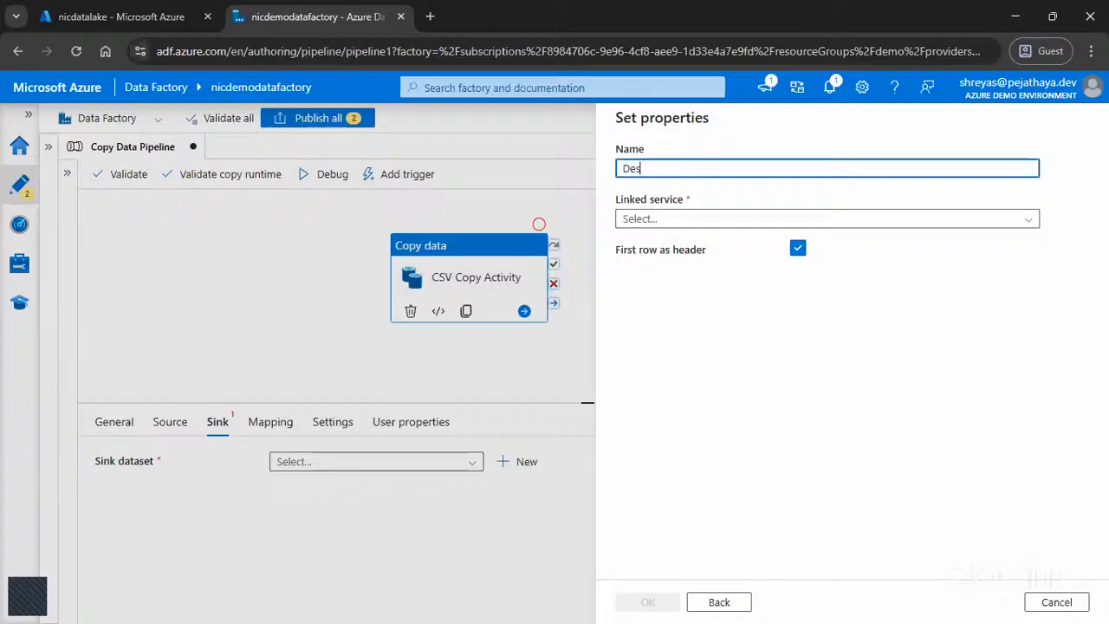
{"action": "type", "text": "tinationDataset"}
{"action": "left_click", "coordinate": [815, 409]}
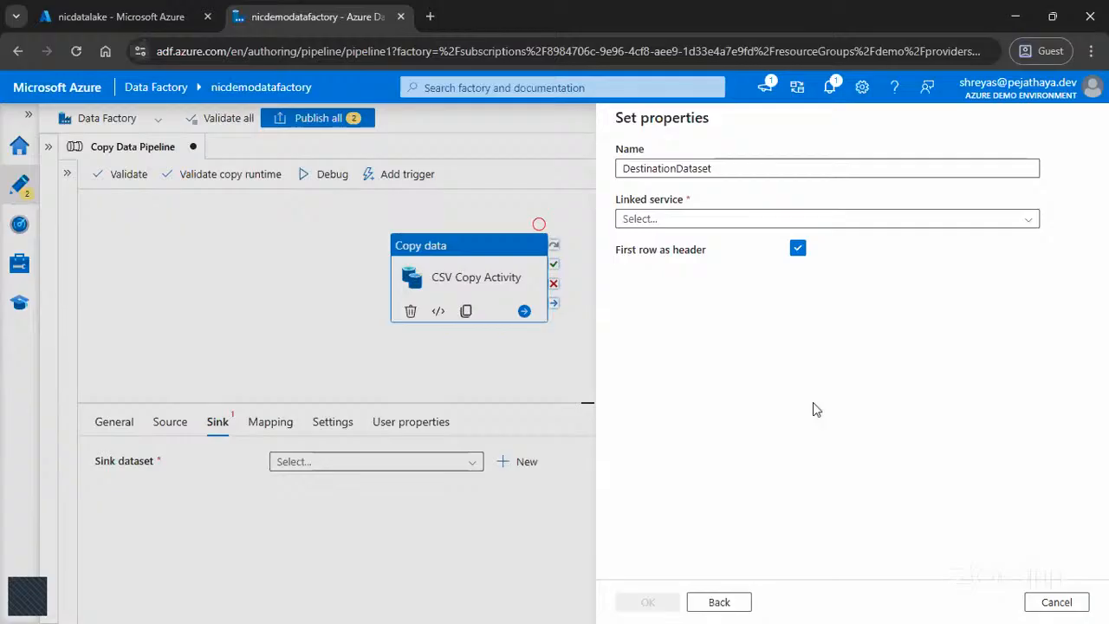
{"action": "left_click", "coordinate": [139, 16]}
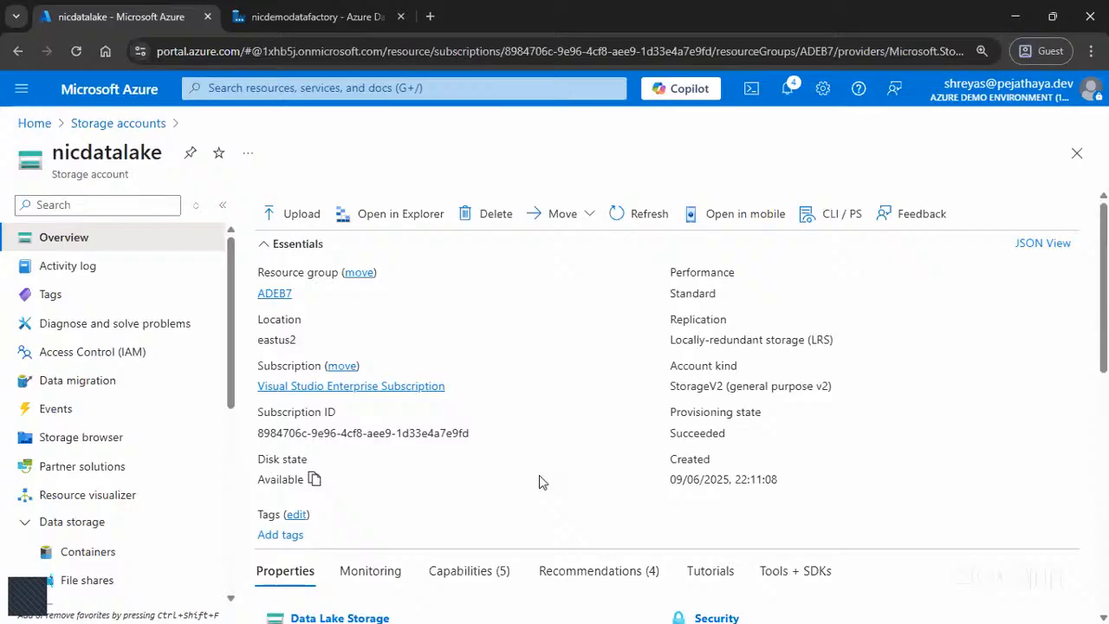
{"action": "left_click", "coordinate": [322, 16]}
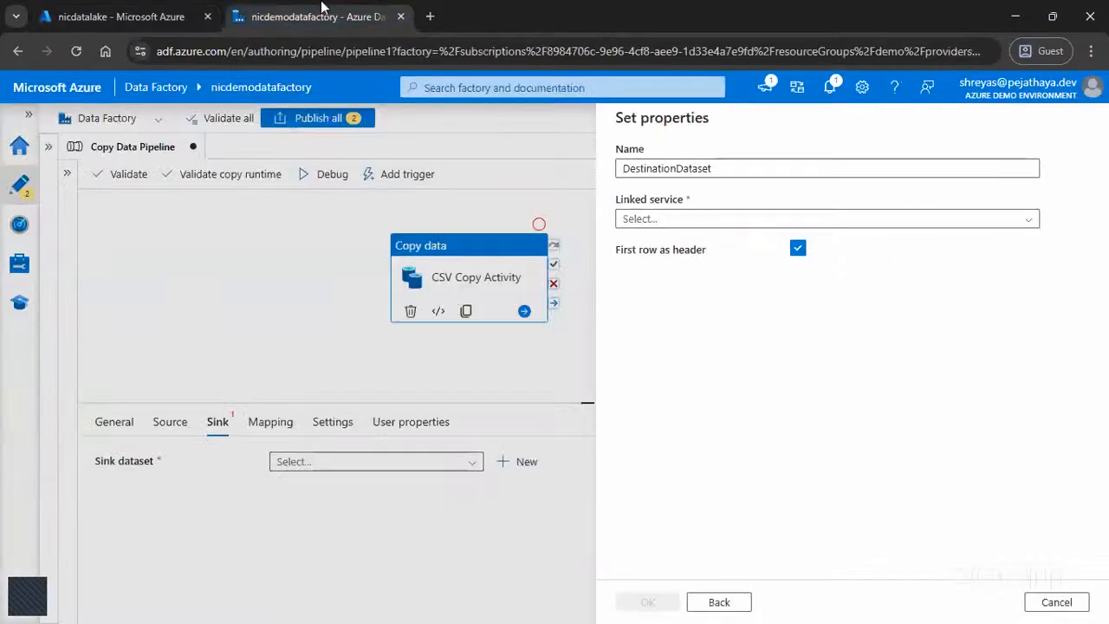
{"action": "left_click", "coordinate": [660, 219]}
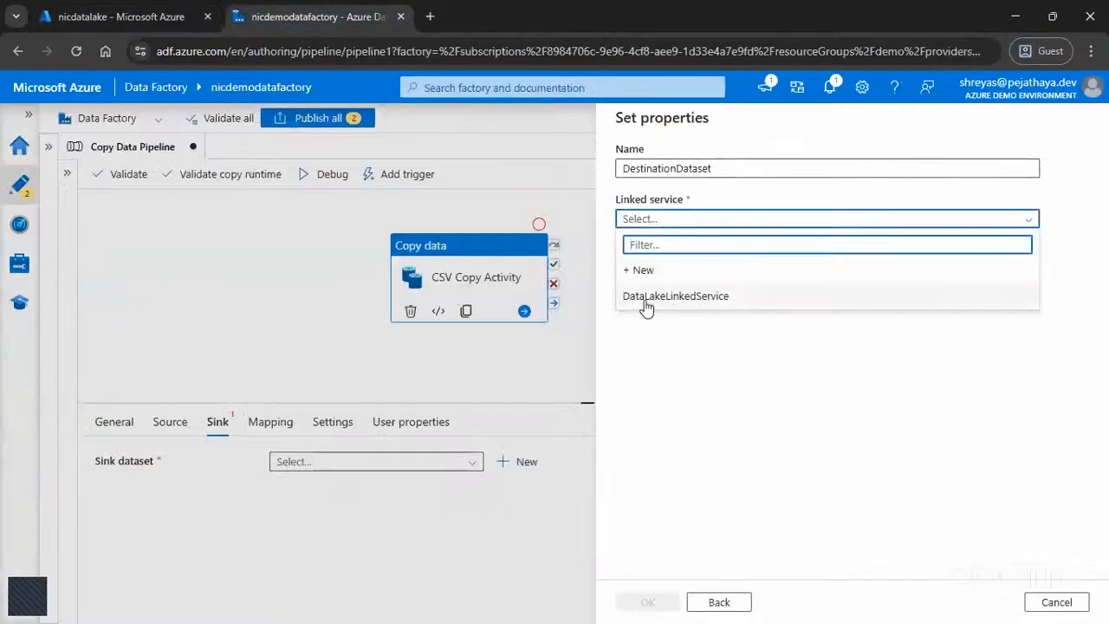
{"action": "left_click", "coordinate": [661, 297]}
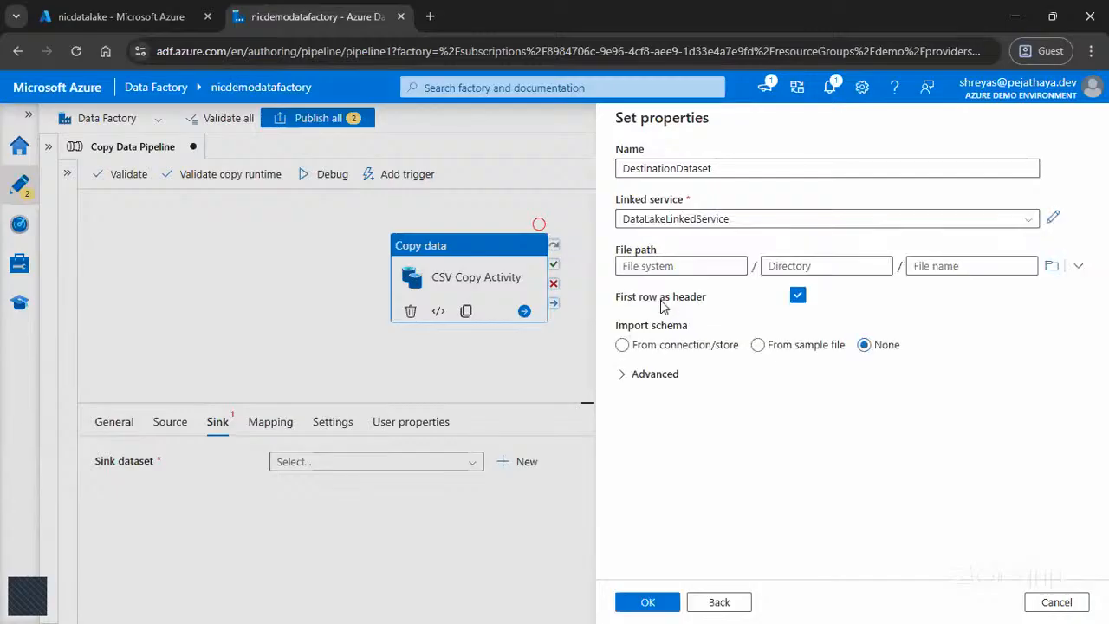
Step: Set DestinationDataset's file path to the destination container and create the dataset
{"action": "left_click", "coordinate": [1051, 266]}
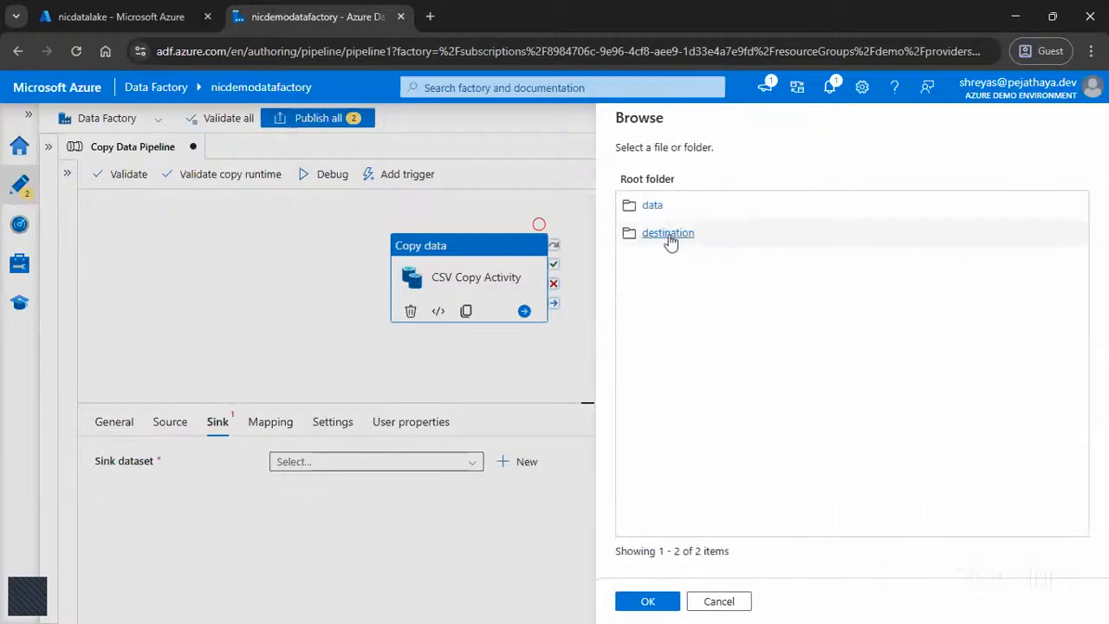
{"action": "left_click", "coordinate": [668, 234]}
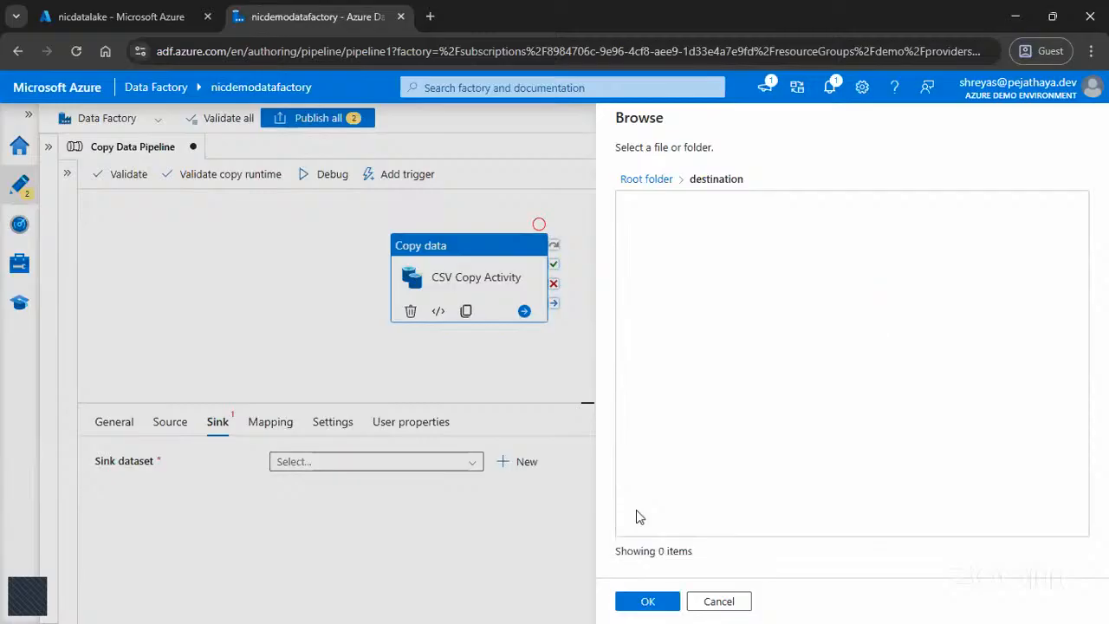
{"action": "left_click", "coordinate": [633, 610]}
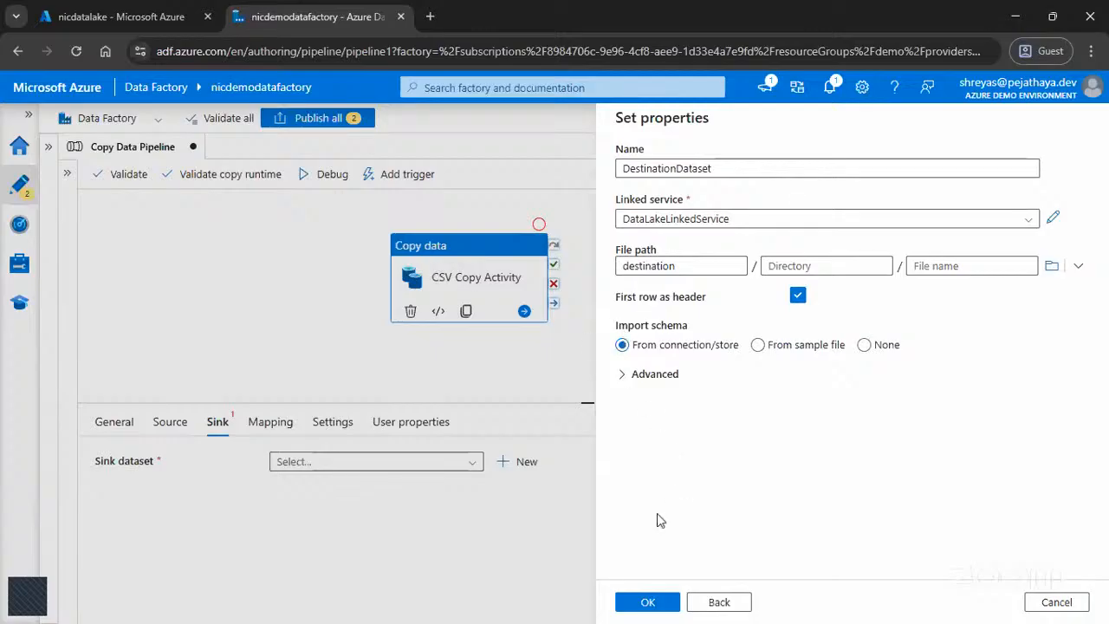
{"action": "left_click", "coordinate": [652, 603]}
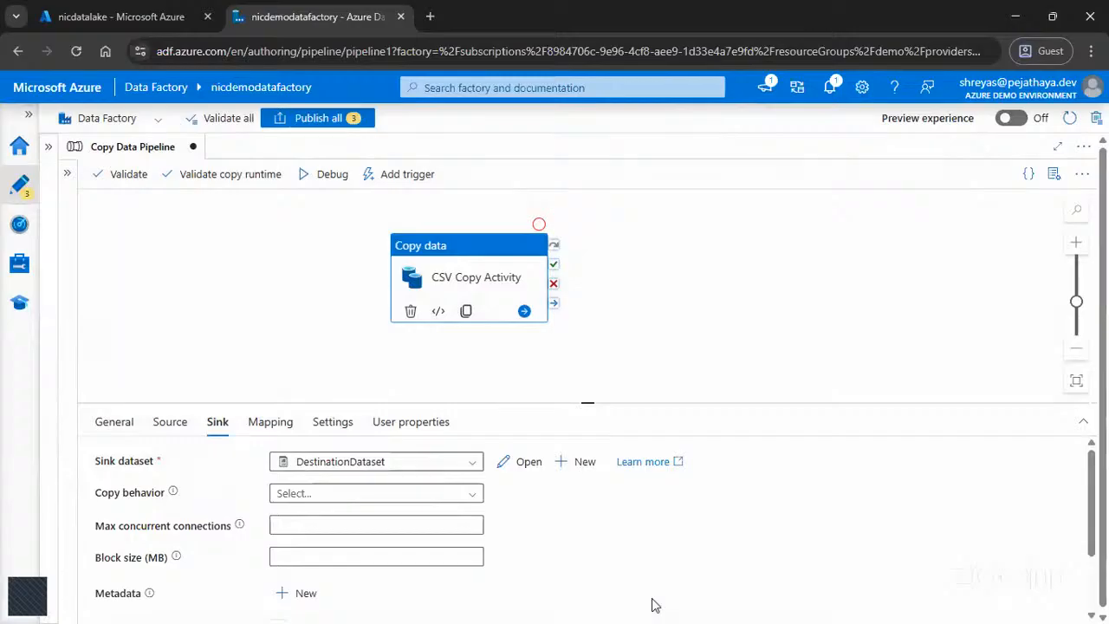
Step: Set the sink's copy behavior to Preserve hierarchy and publish Copy Data Pipeline with its source and destination datasets
{"action": "left_click", "coordinate": [443, 499]}
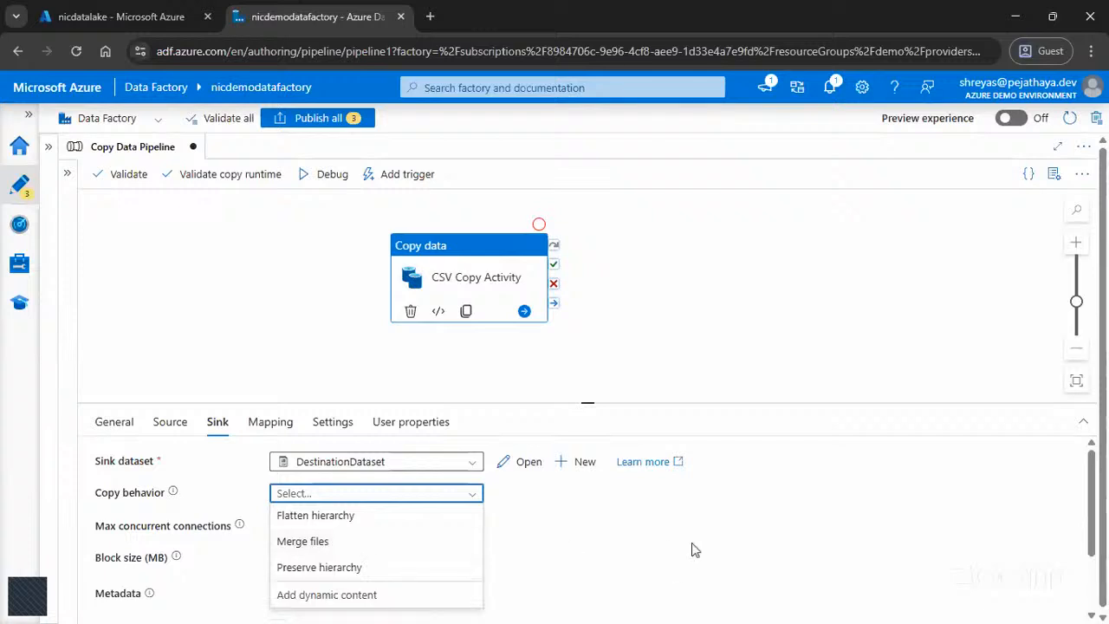
{"action": "left_click", "coordinate": [422, 572]}
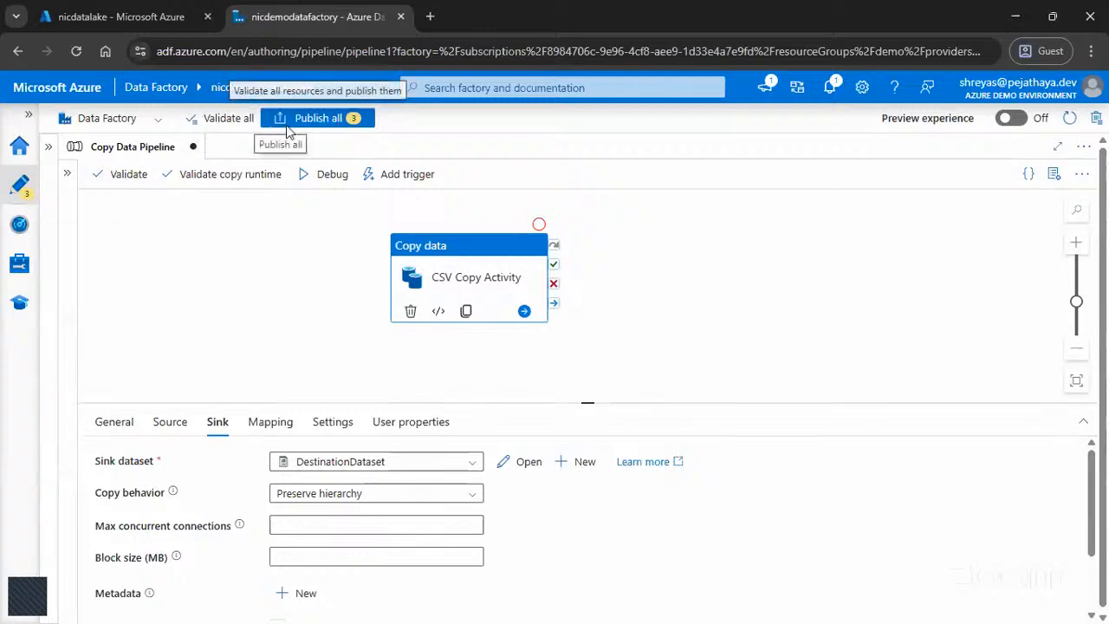
{"action": "left_click", "coordinate": [318, 120]}
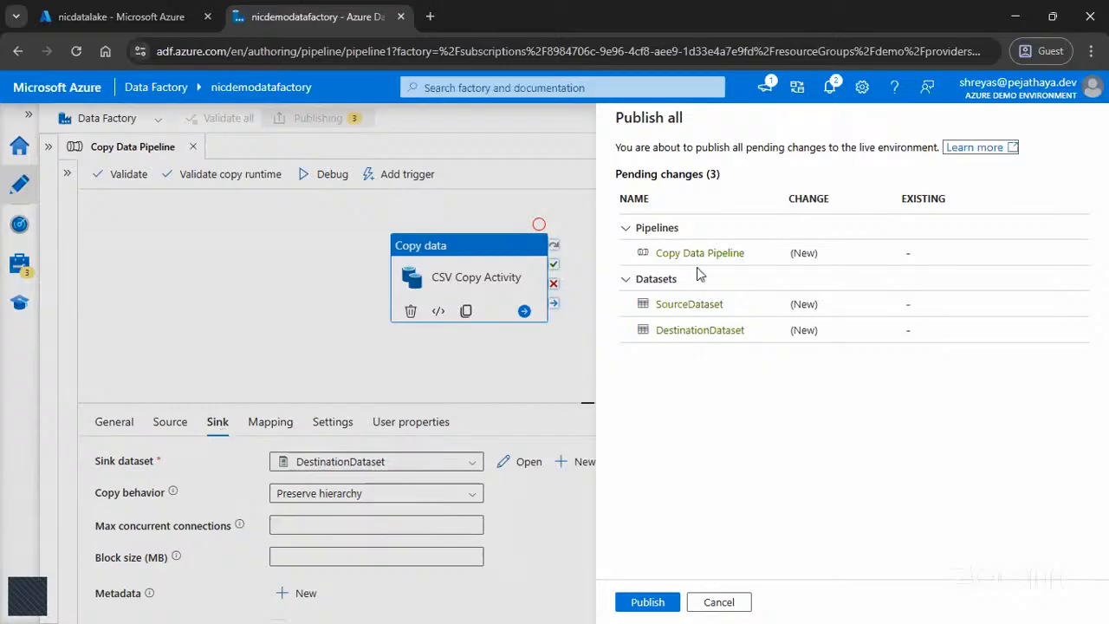
{"action": "left_click", "coordinate": [663, 603]}
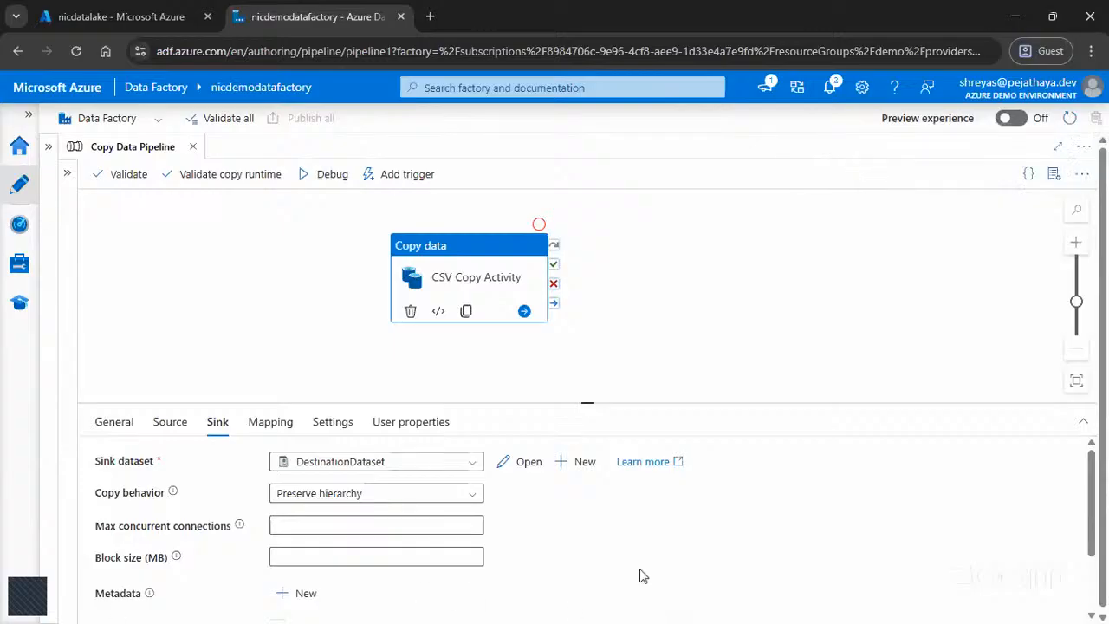
{"action": "left_click", "coordinate": [435, 178]}
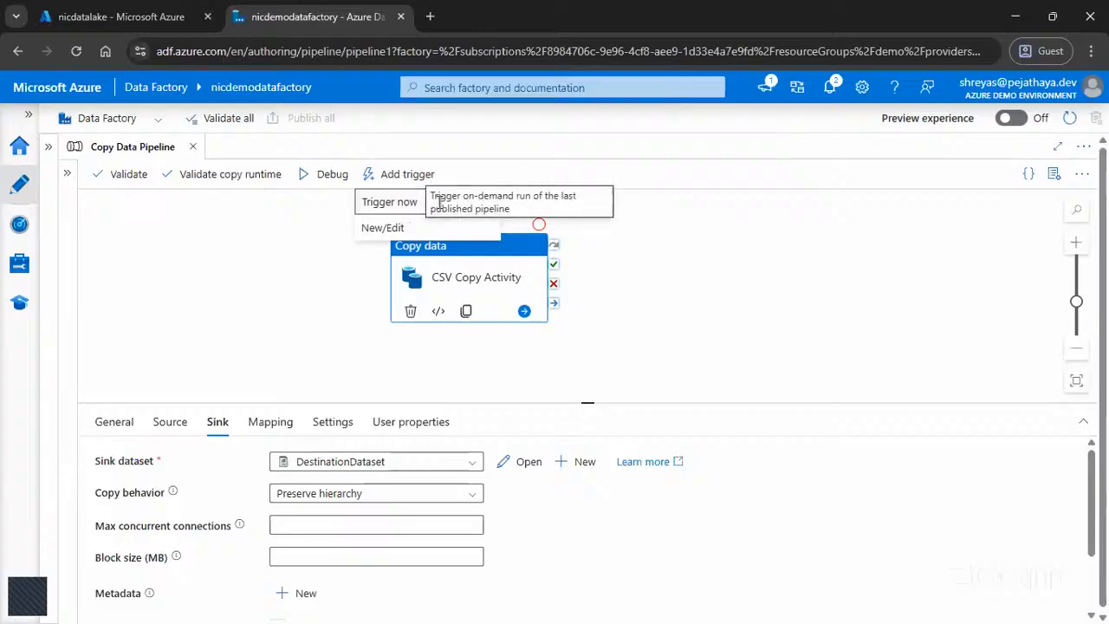
{"action": "left_click", "coordinate": [413, 230]}
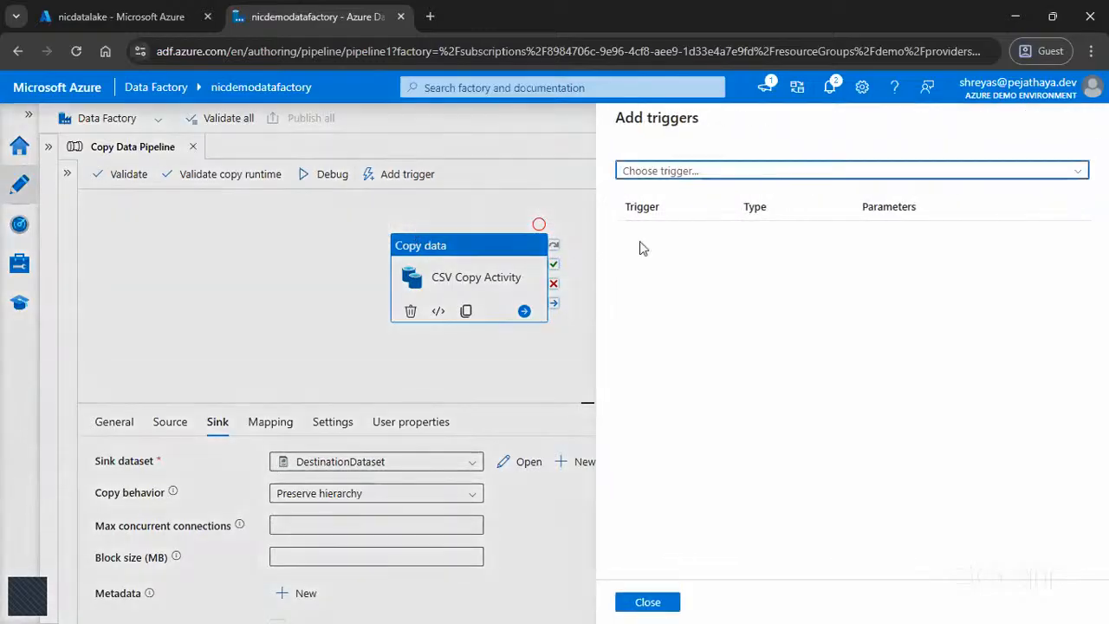
{"action": "left_click", "coordinate": [650, 172]}
{"action": "left_click", "coordinate": [649, 223]}
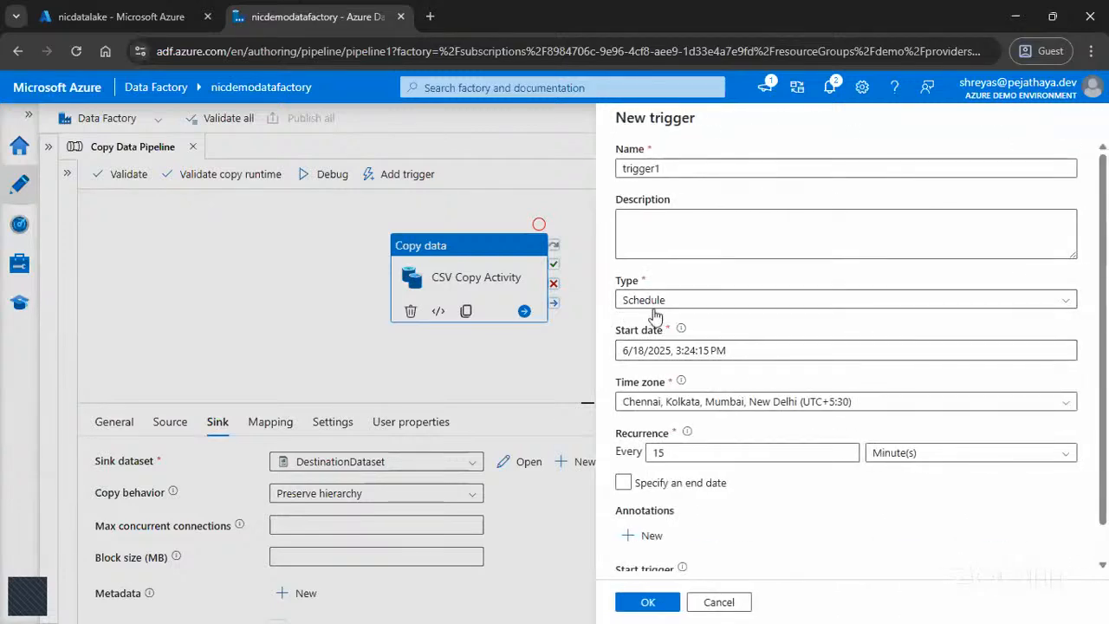
{"action": "left_click", "coordinate": [619, 350]}
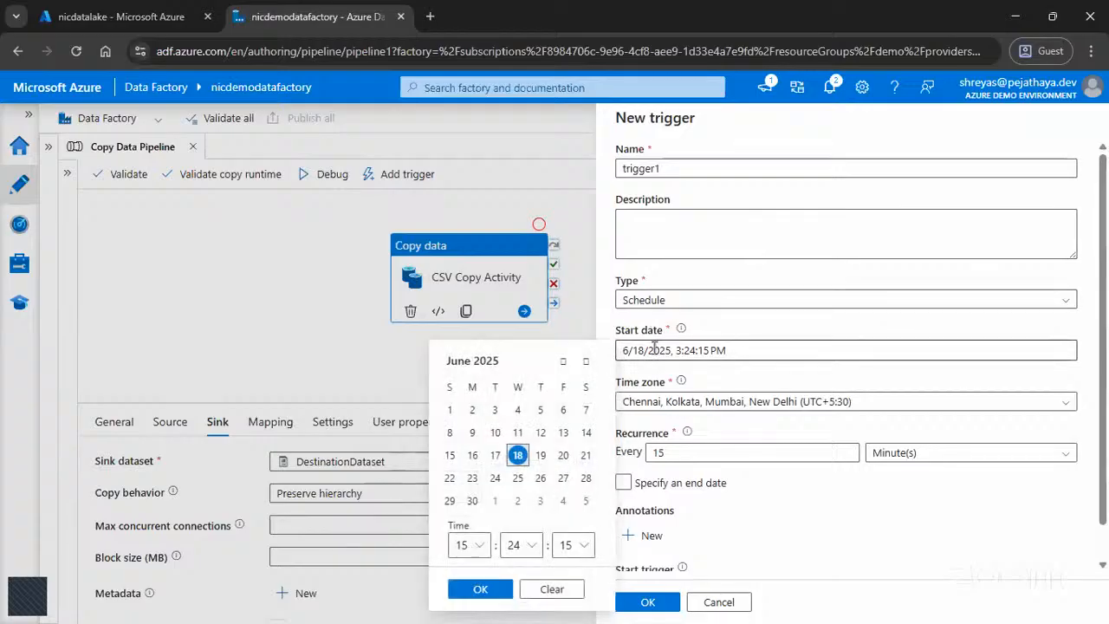
{"action": "left_click", "coordinate": [714, 335]}
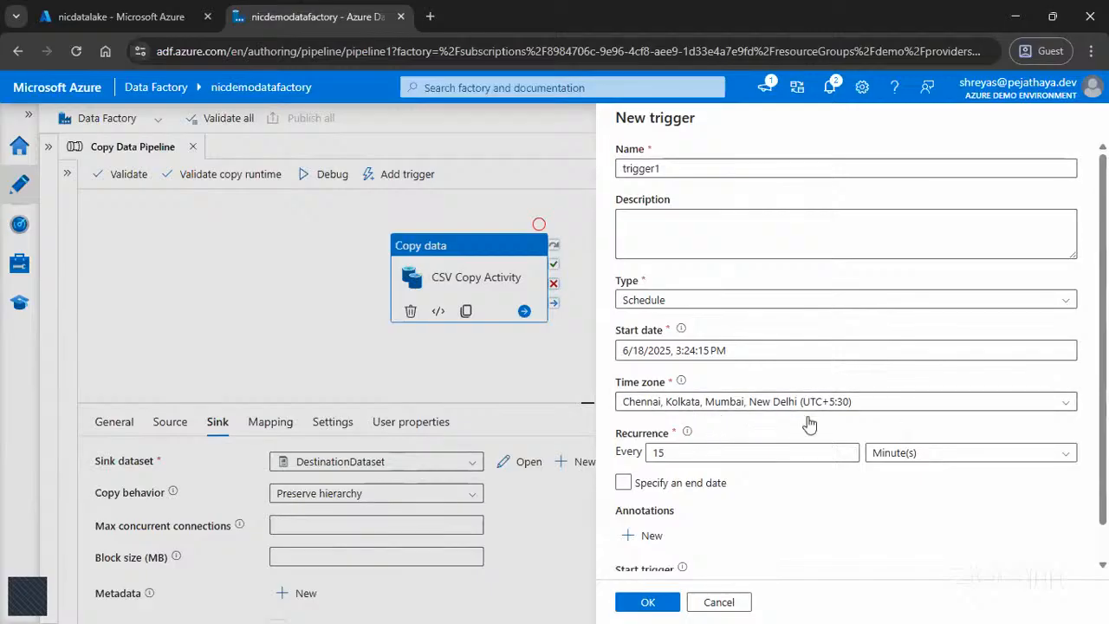
{"action": "left_click", "coordinate": [1028, 457]}
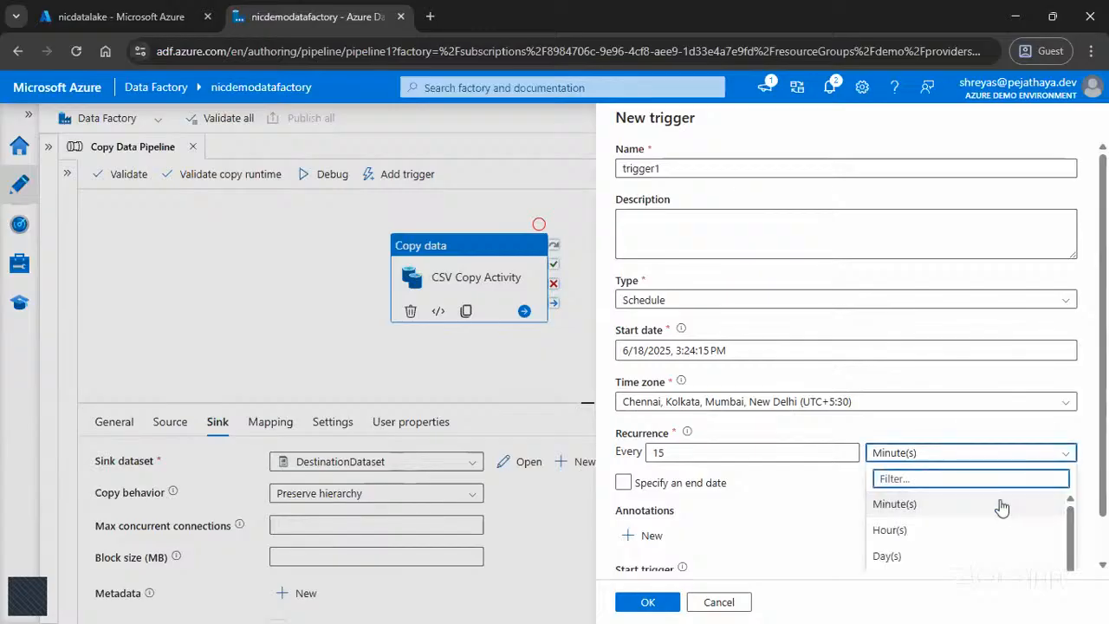
{"action": "left_click", "coordinate": [911, 555]}
{"action": "left_click_drag", "start_coordinate": [717, 453], "coordinate": [633, 453]}
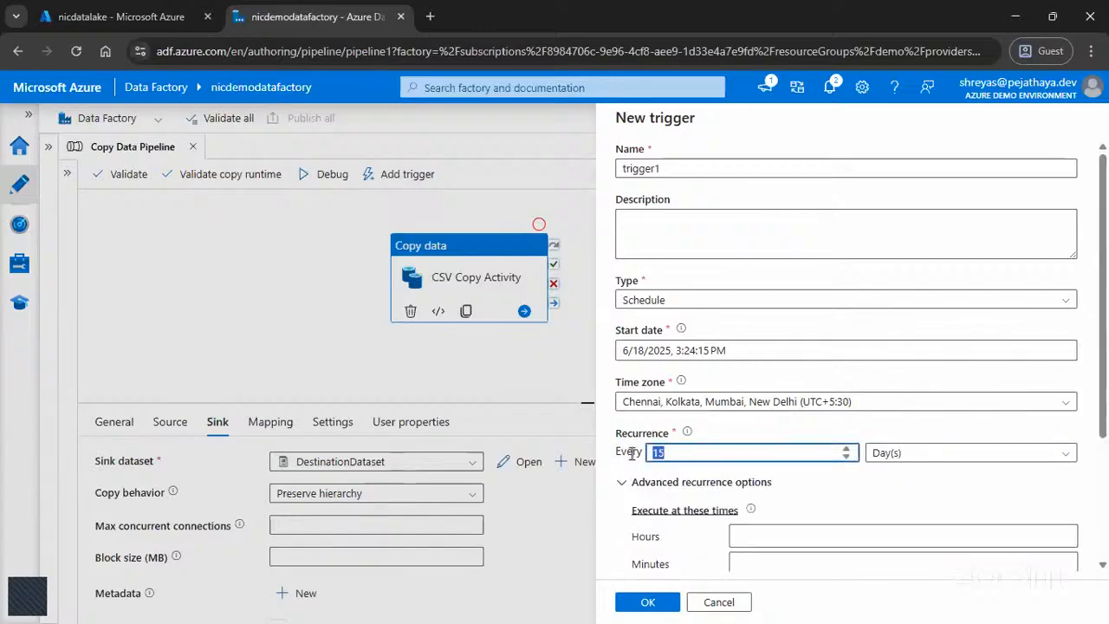
{"action": "type", "text": "1"}
{"action": "scroll", "coordinate": [863, 500], "scroll_direction": "down", "scroll_amount": 2}
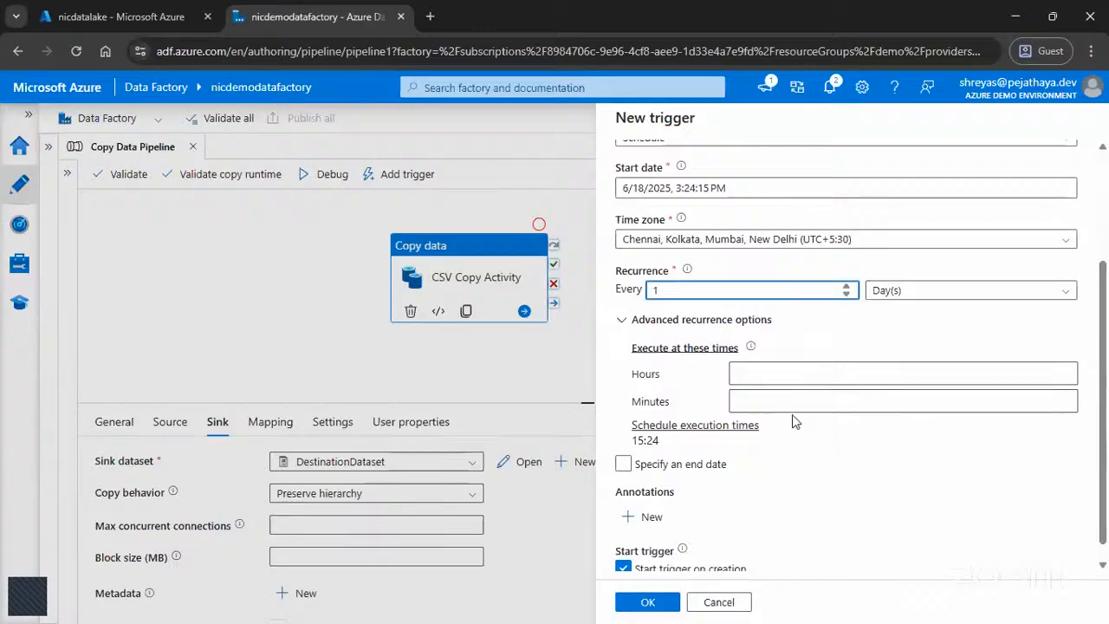
{"action": "scroll", "coordinate": [815, 429], "scroll_direction": "up", "scroll_amount": 2}
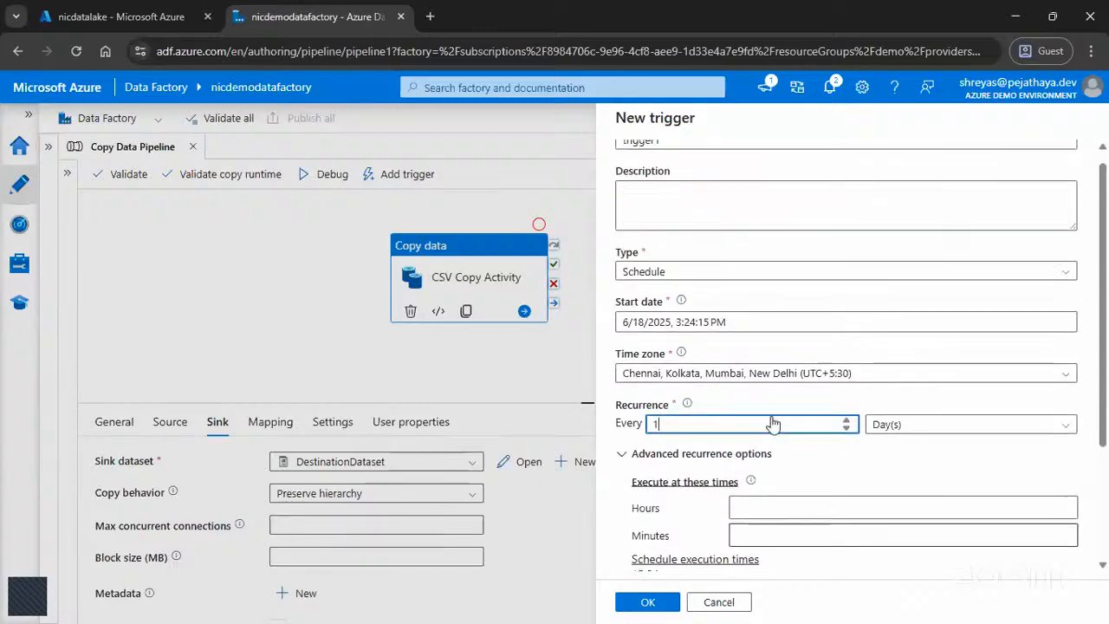
{"action": "left_click", "coordinate": [720, 604]}
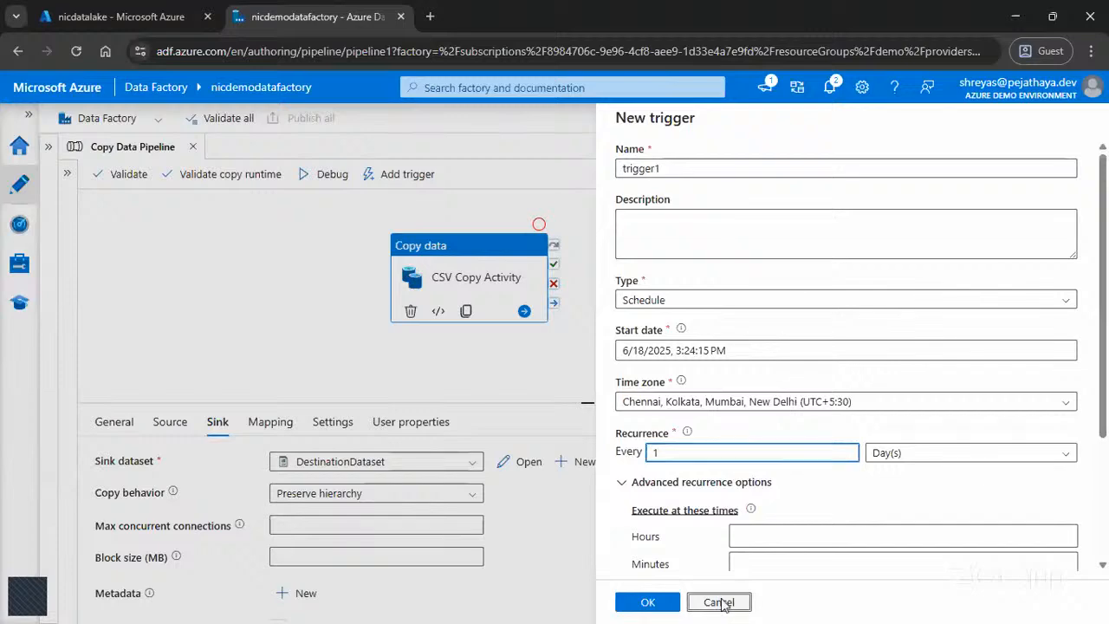
{"action": "left_click", "coordinate": [472, 394]}
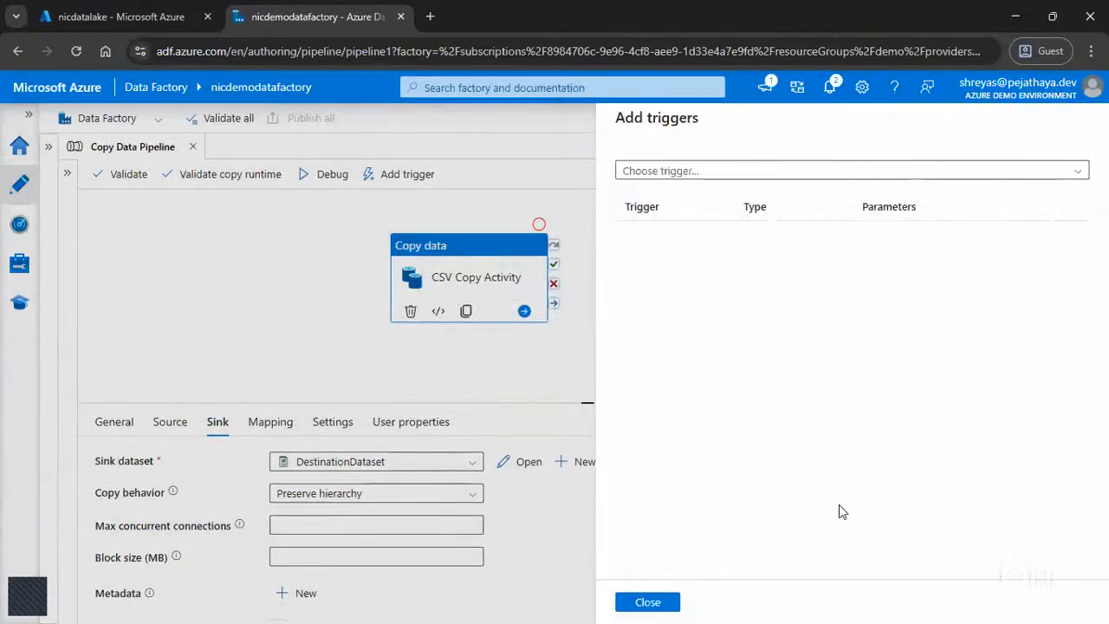
{"action": "left_click", "coordinate": [656, 604]}
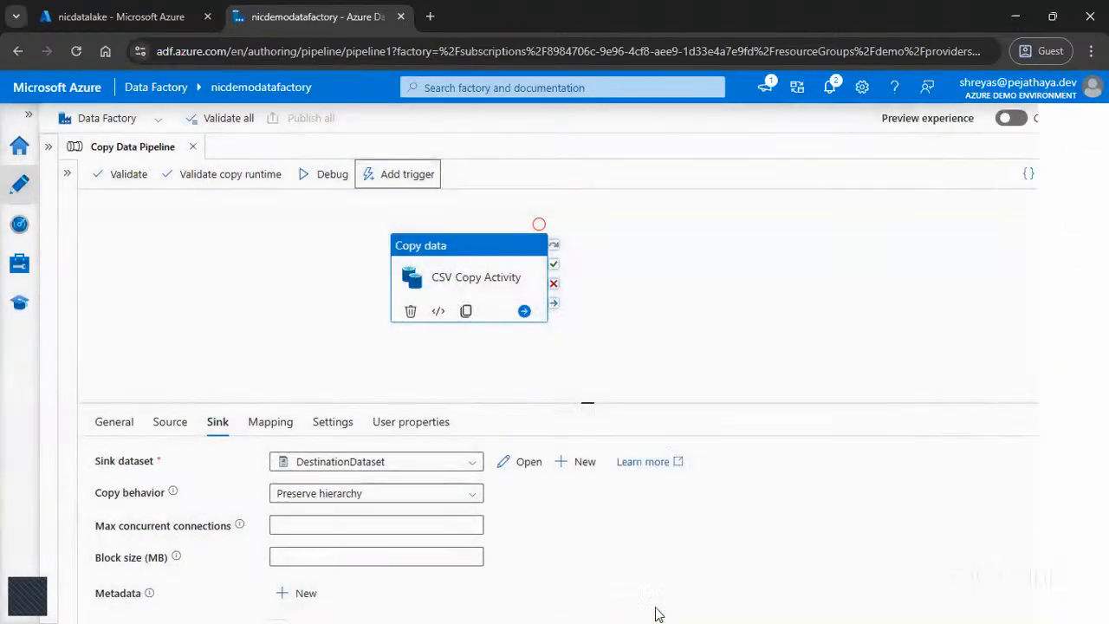
Step: Trigger an immediate run of the last published Copy Data Pipeline and check its status in the notifications
{"action": "left_click", "coordinate": [389, 176]}
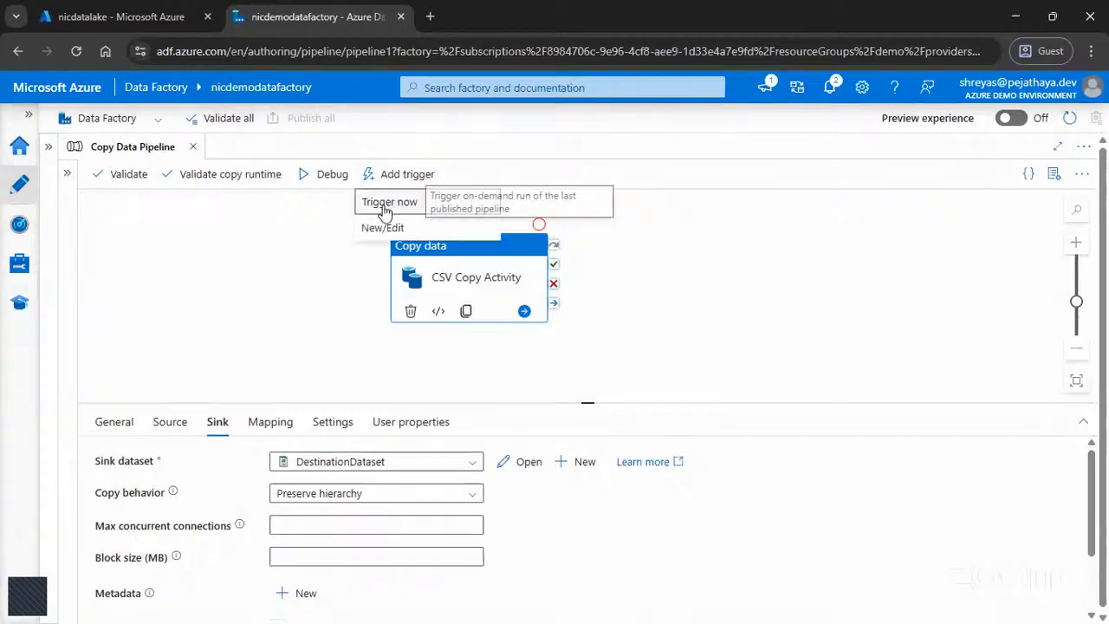
{"action": "left_click", "coordinate": [383, 203]}
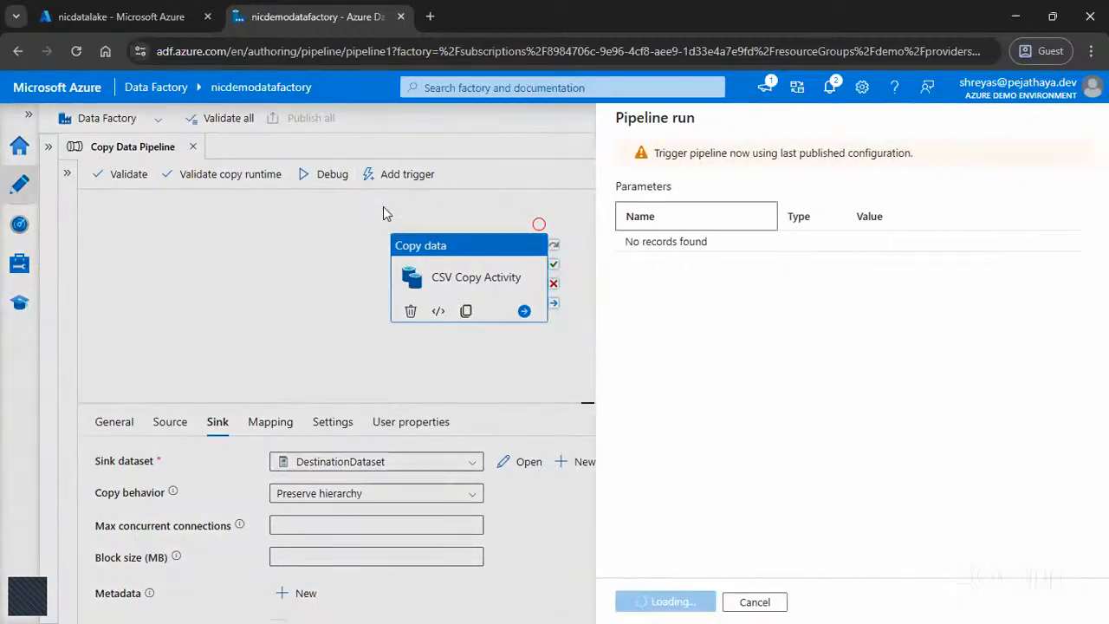
{"action": "left_click", "coordinate": [639, 602]}
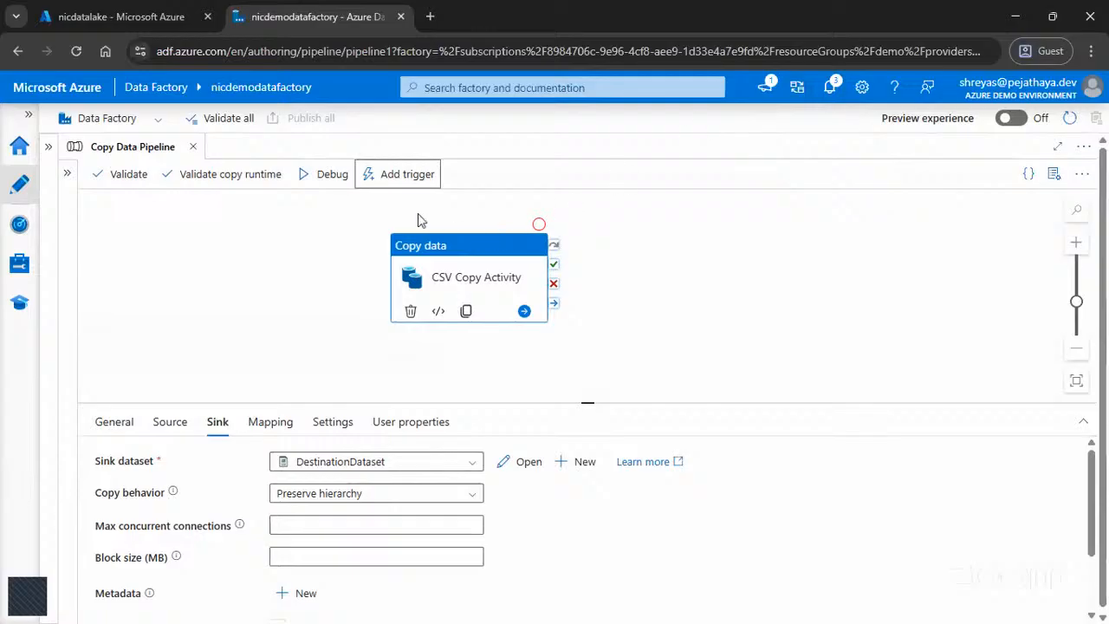
{"action": "left_click", "coordinate": [827, 100]}
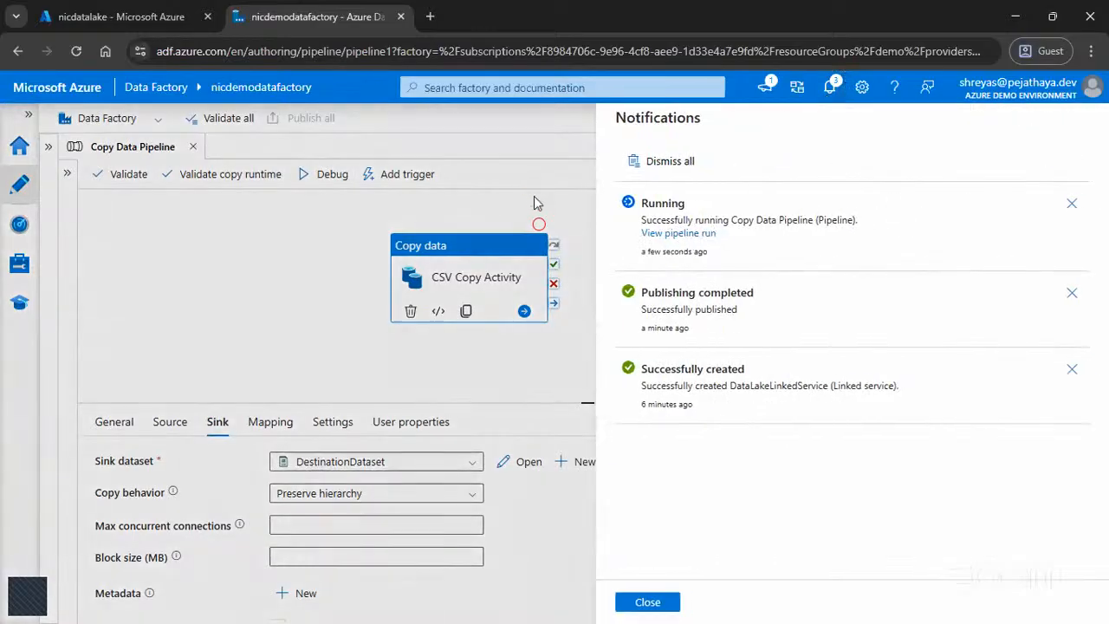
{"action": "left_click", "coordinate": [648, 602]}
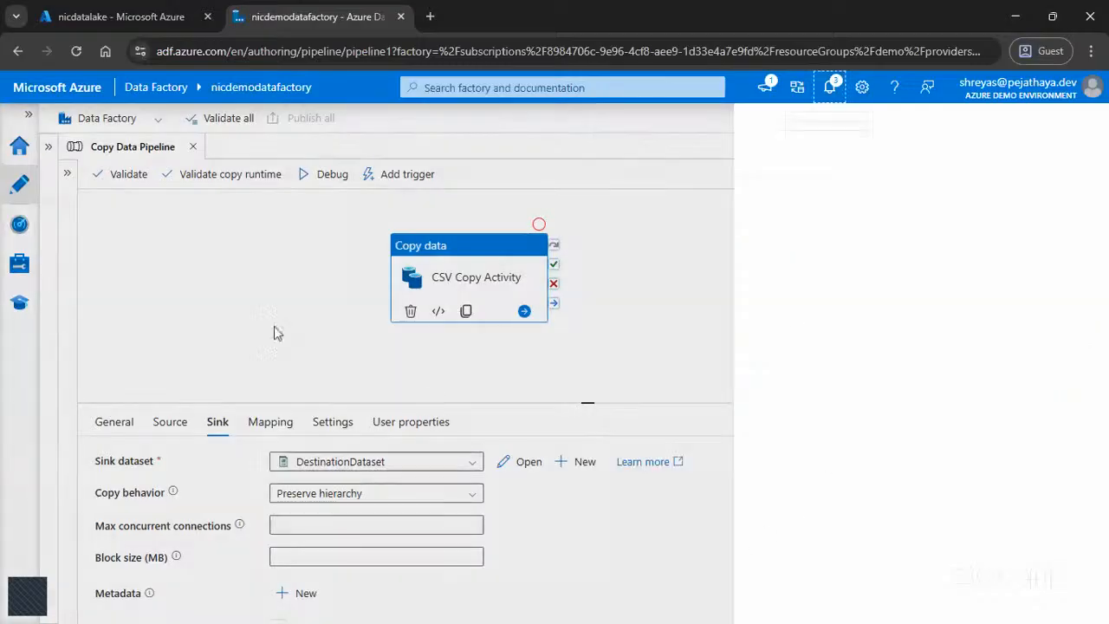
Step: Open the triggered Copy Data Pipeline run in the factory's monitoring view to inspect its activity runs
{"action": "left_click", "coordinate": [29, 114]}
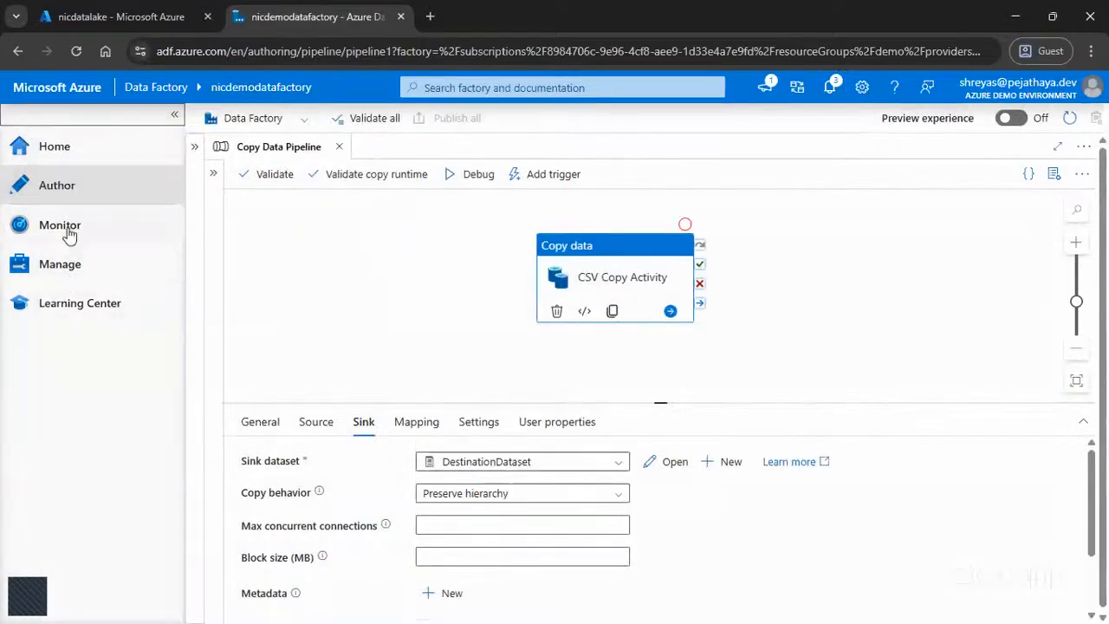
{"action": "left_click", "coordinate": [68, 232]}
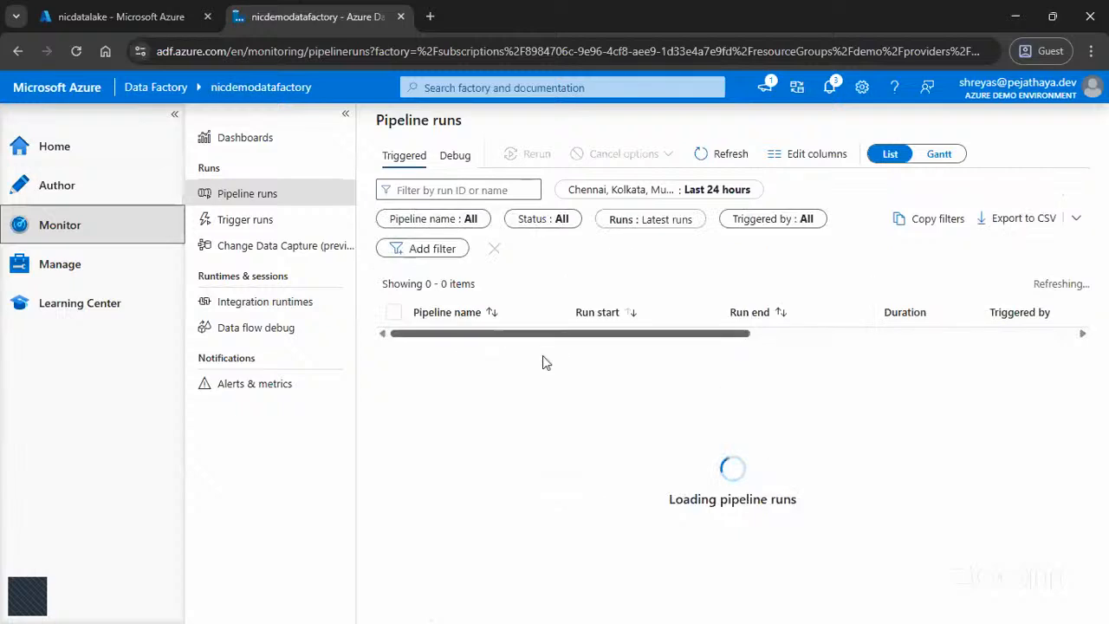
{"action": "left_click", "coordinate": [174, 114]}
{"action": "left_click", "coordinate": [307, 312]}
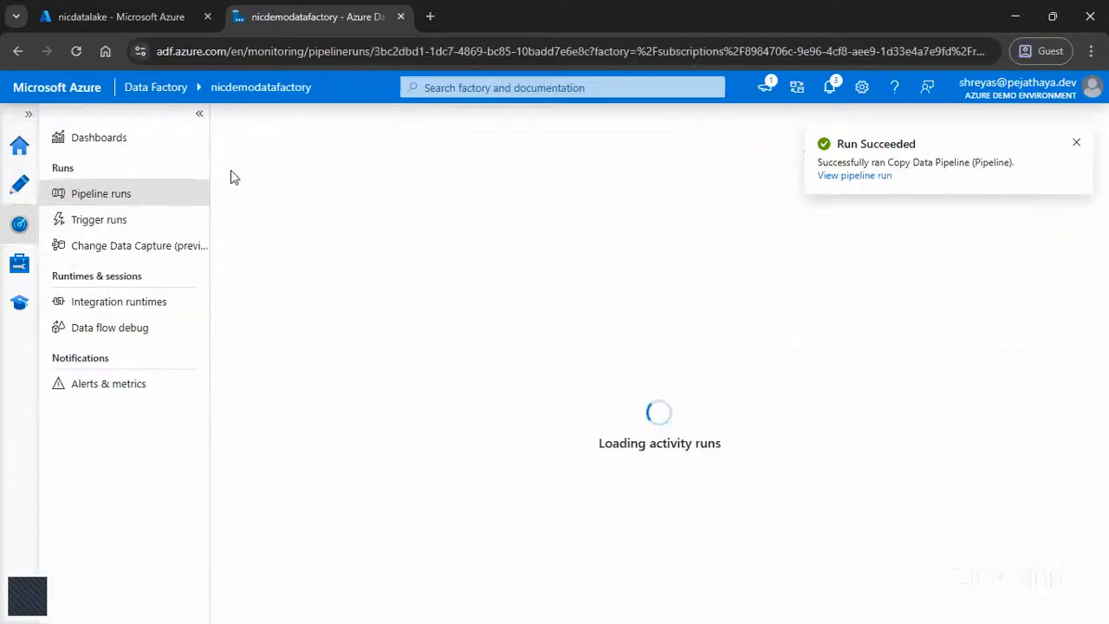
{"action": "left_click", "coordinate": [199, 114]}
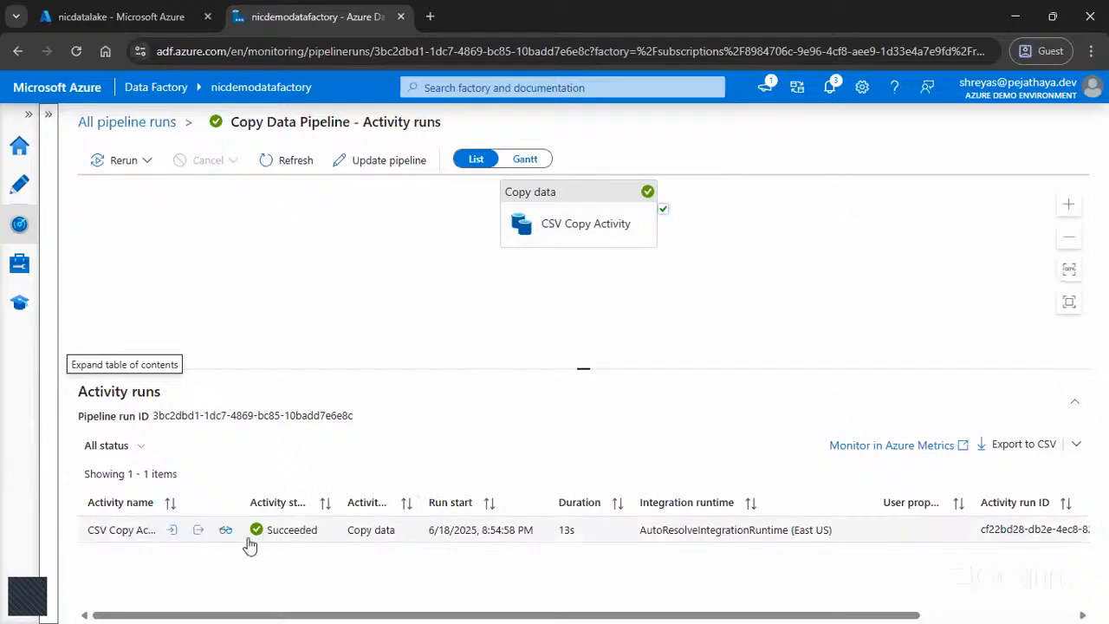
Step: Examine the CSV Copy Activity's output for the files read and written and the amounts of data read and written
{"action": "left_click", "coordinate": [197, 530]}
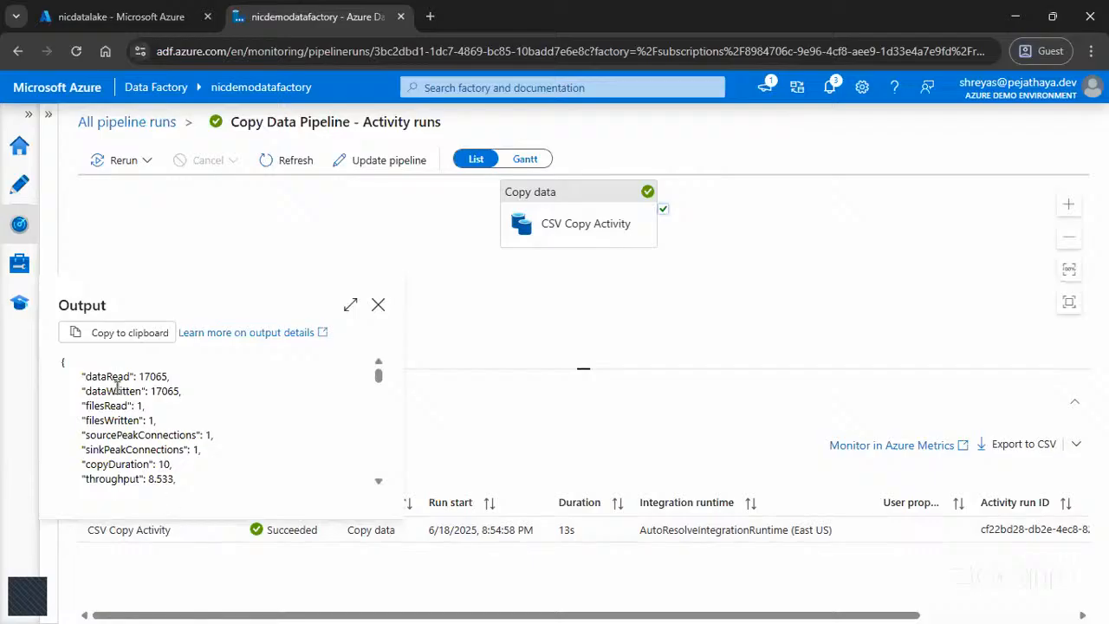
{"action": "left_click_drag", "start_coordinate": [86, 405], "coordinate": [148, 409]}
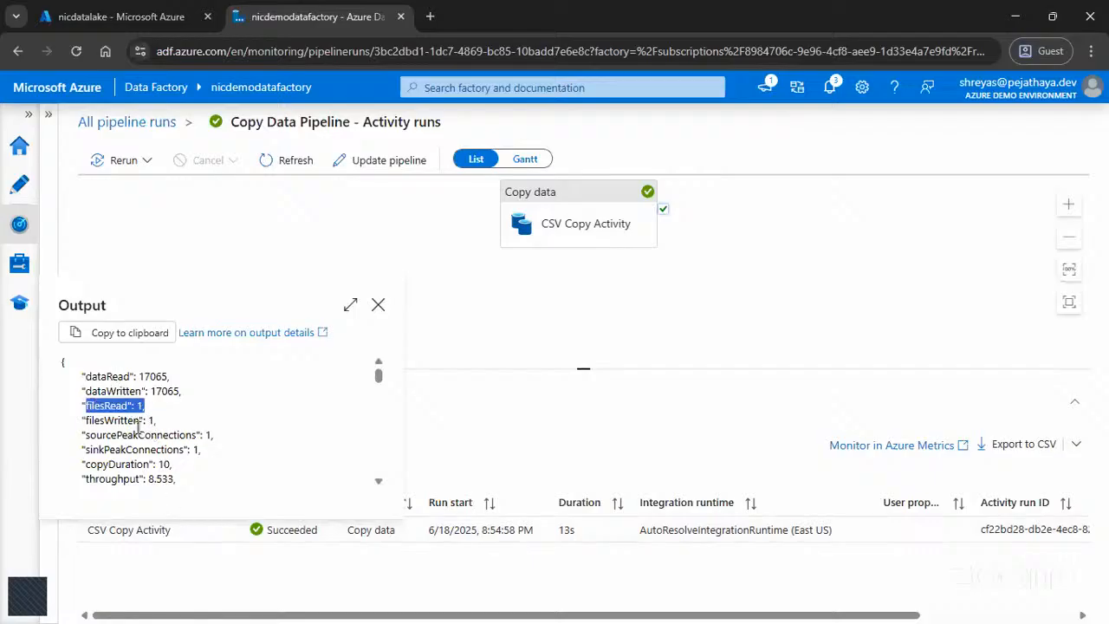
{"action": "left_click_drag", "start_coordinate": [82, 422], "coordinate": [173, 426]}
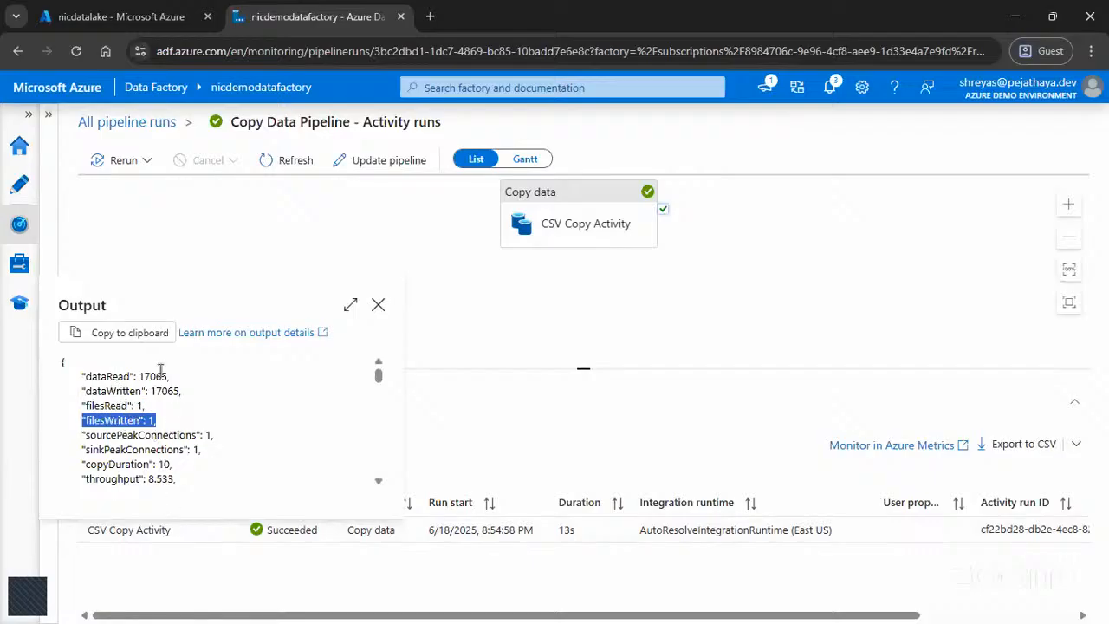
{"action": "left_click_drag", "start_coordinate": [132, 376], "coordinate": [188, 384]}
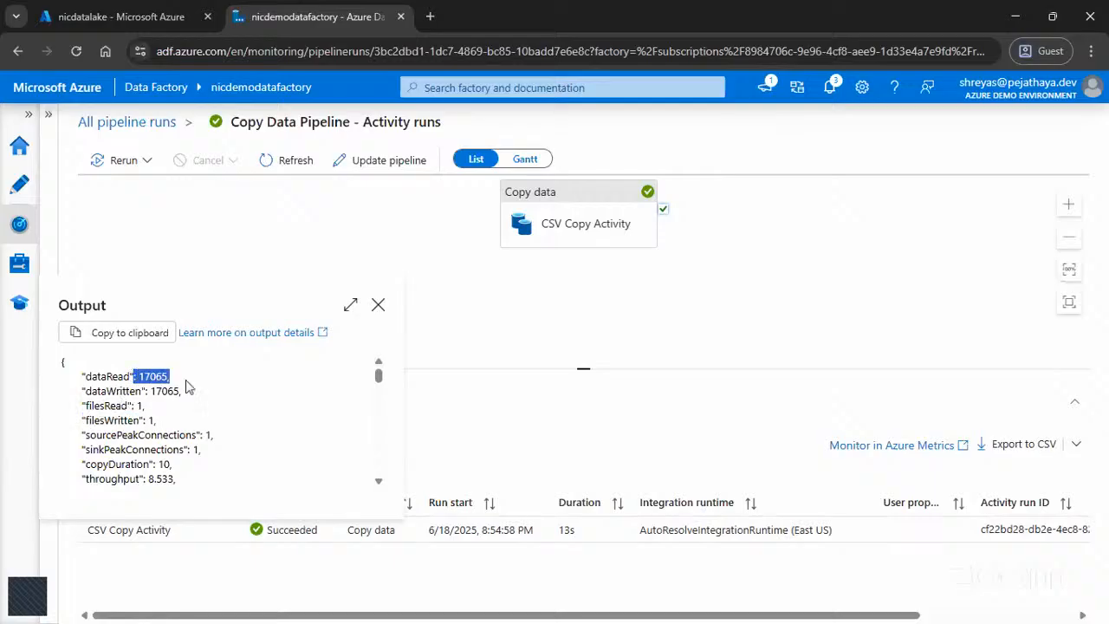
{"action": "left_click_drag", "start_coordinate": [142, 391], "coordinate": [220, 397]}
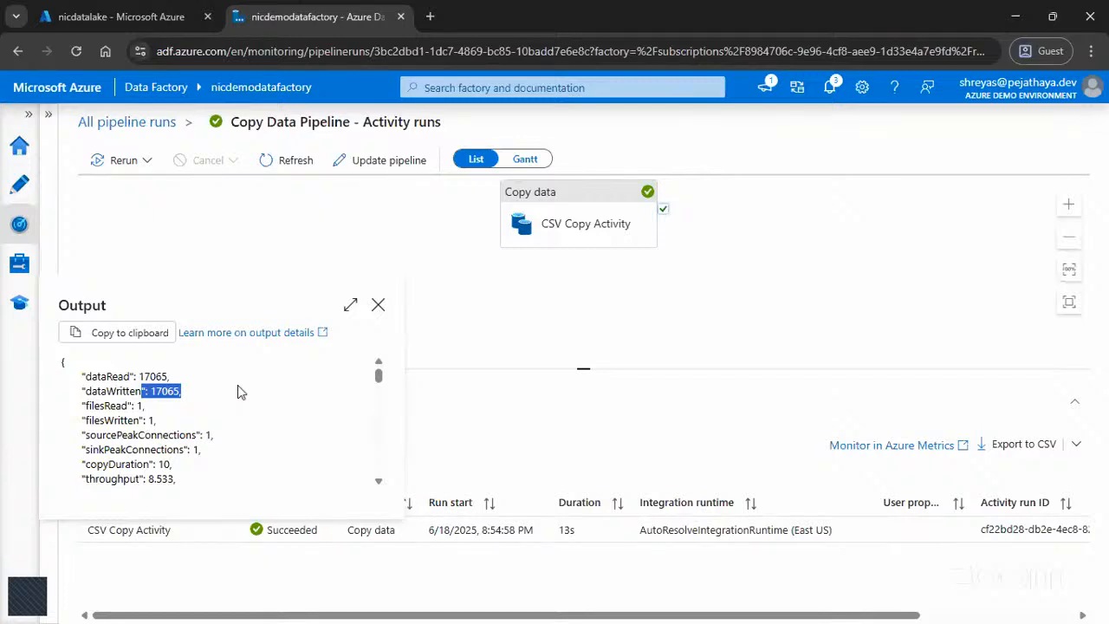
{"action": "left_click", "coordinate": [378, 304]}
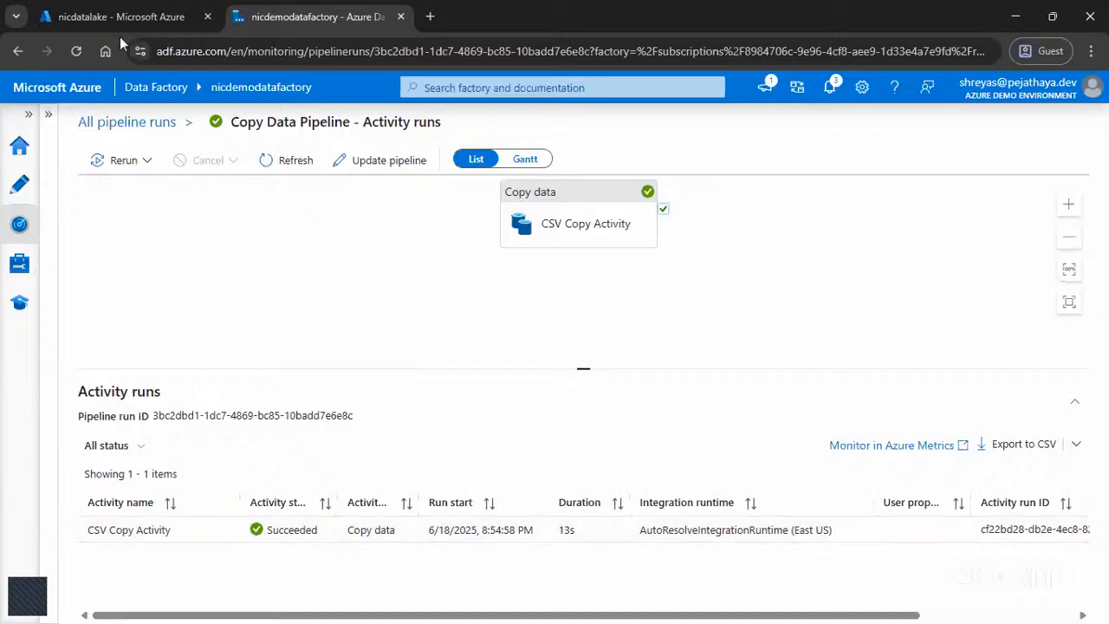
Step: Switch to the nicdatalake storage account in the Azure portal and check countries.csv's last modified time in the destination container
{"action": "left_click", "coordinate": [97, 19]}
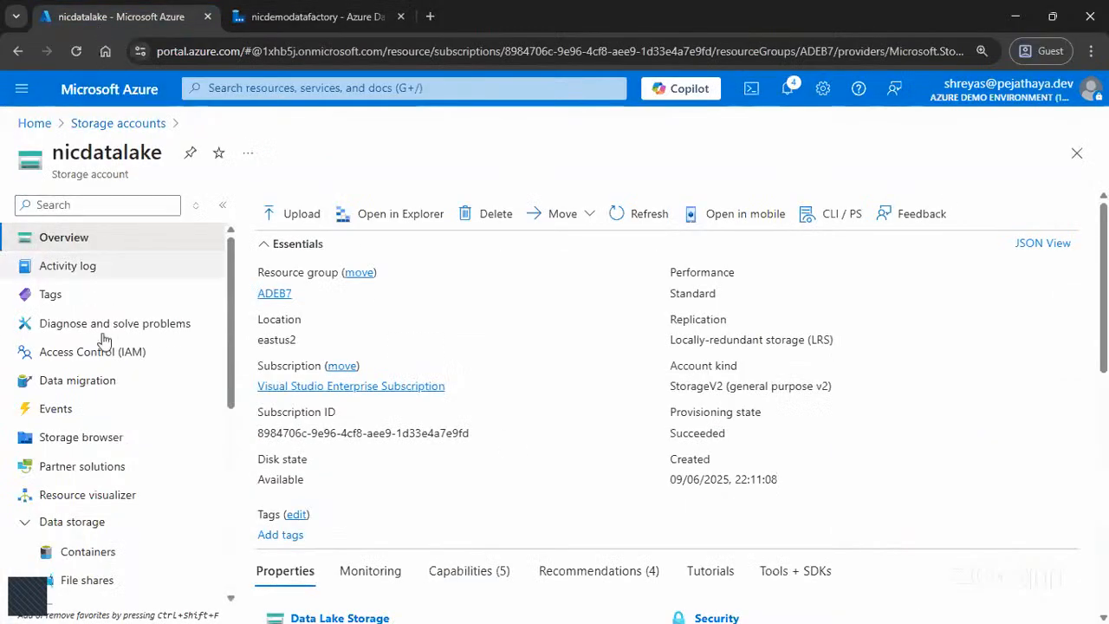
{"action": "left_click", "coordinate": [97, 554]}
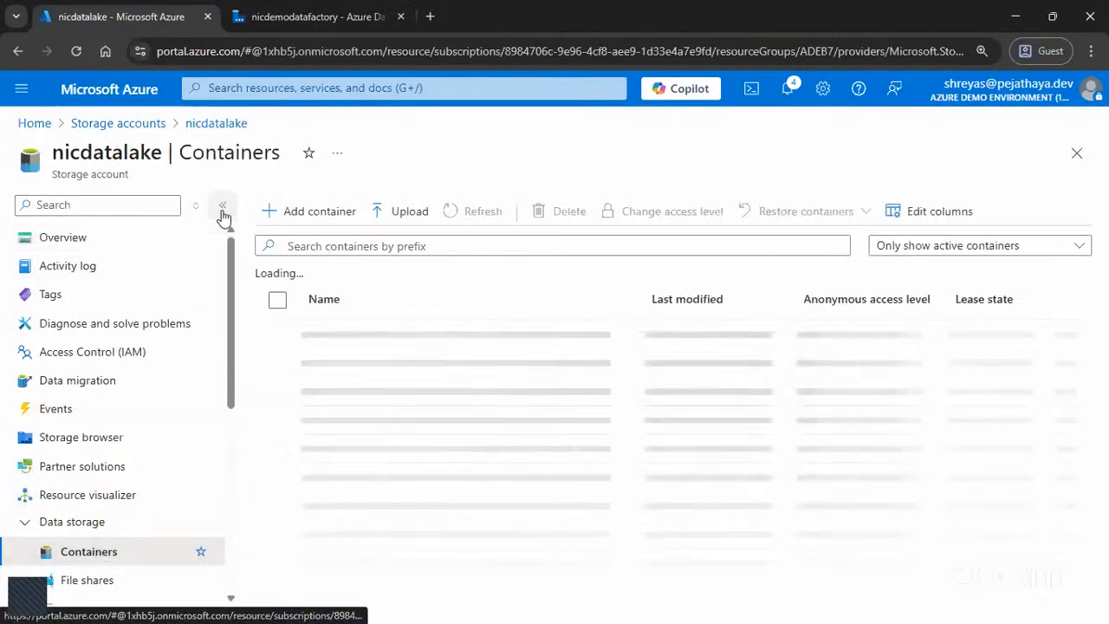
{"action": "left_click", "coordinate": [222, 206]}
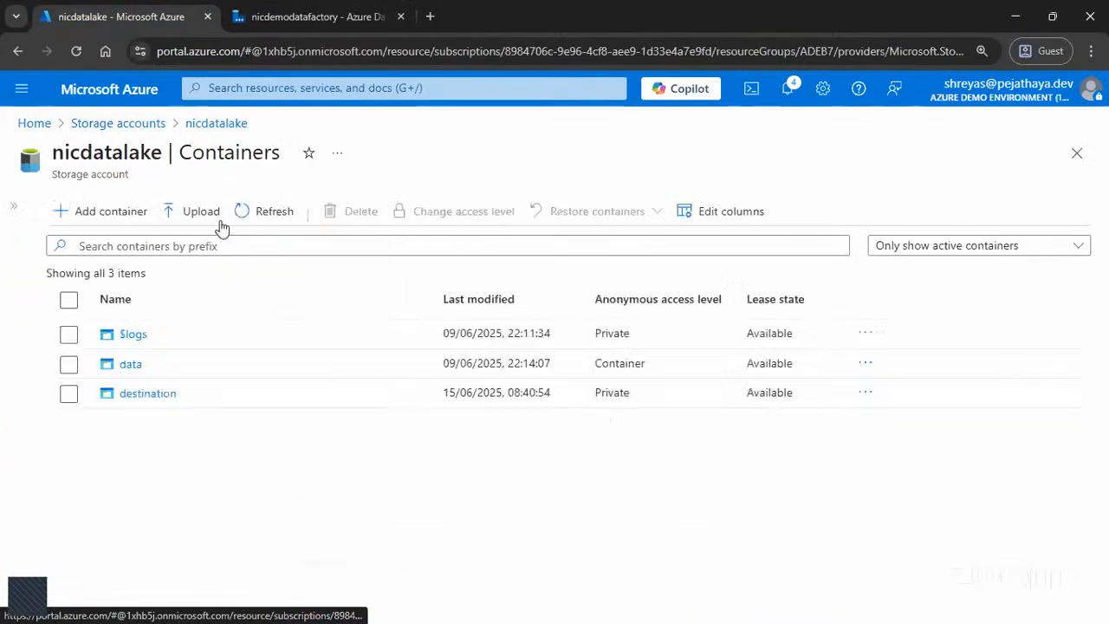
{"action": "left_click", "coordinate": [170, 405]}
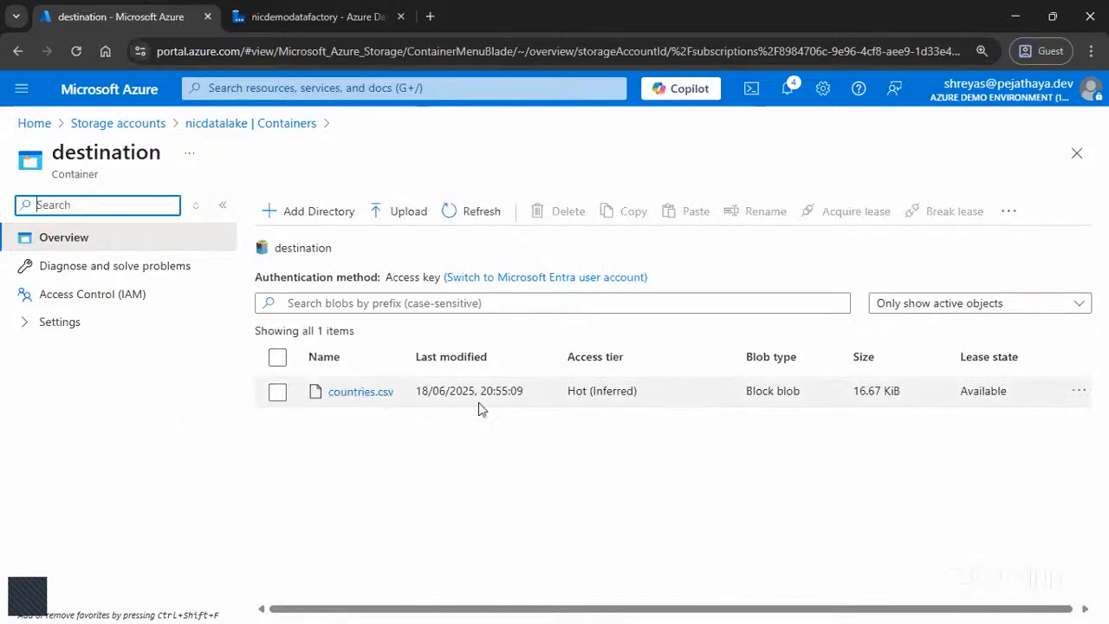
{"action": "left_click", "coordinate": [500, 395]}
{"action": "double_click", "coordinate": [500, 395]}
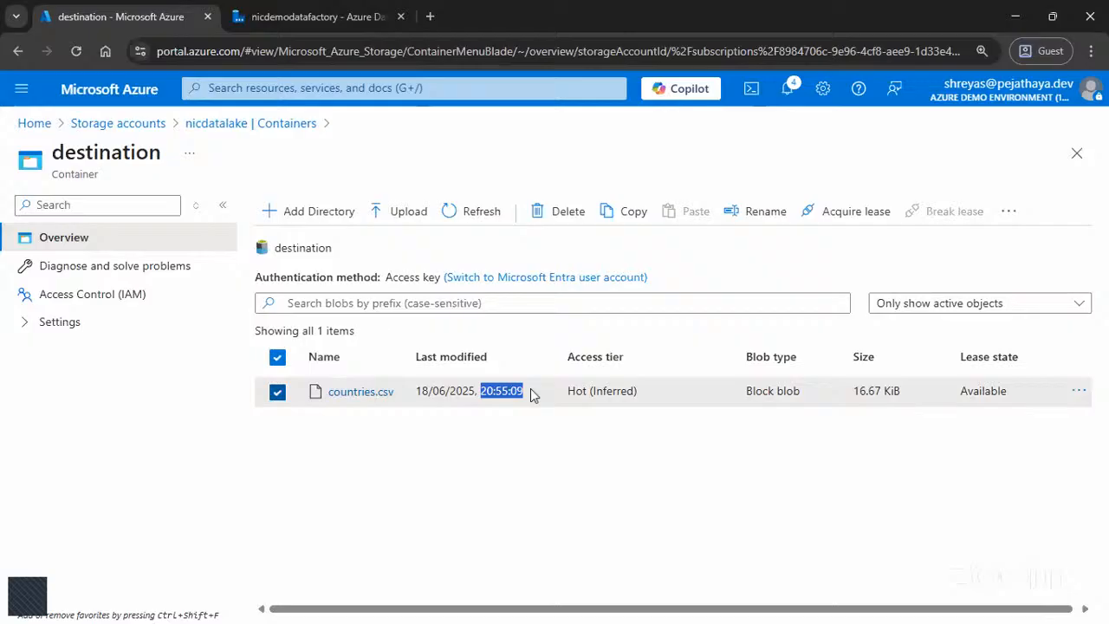
{"action": "left_click", "coordinate": [222, 205]}
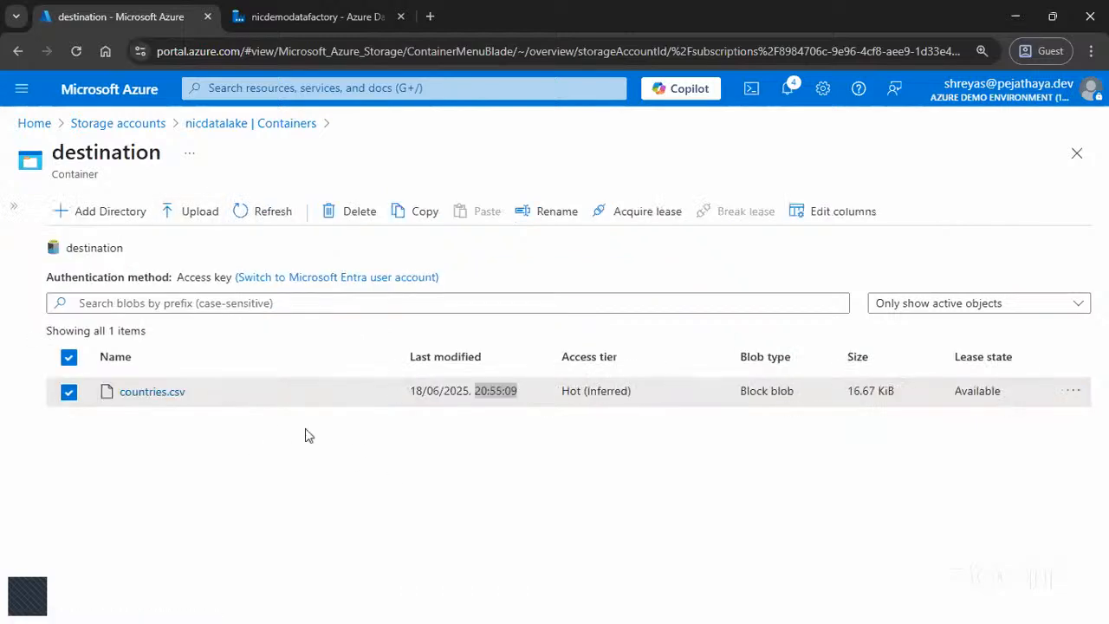
Step: Return to the pipeline run in Data Factory and recheck the filesRead and filesWritten entries in the copy activity's output
{"action": "left_click", "coordinate": [303, 12]}
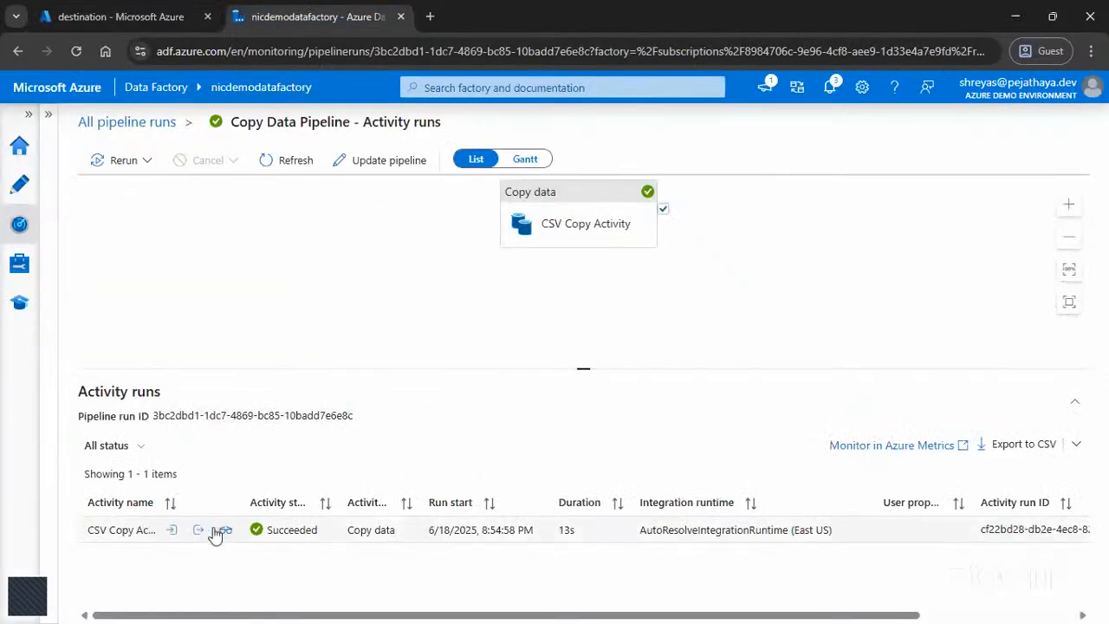
{"action": "left_click", "coordinate": [199, 530]}
{"action": "triple_click", "coordinate": [132, 405]}
{"action": "left_click_drag", "start_coordinate": [78, 419], "coordinate": [179, 425]}
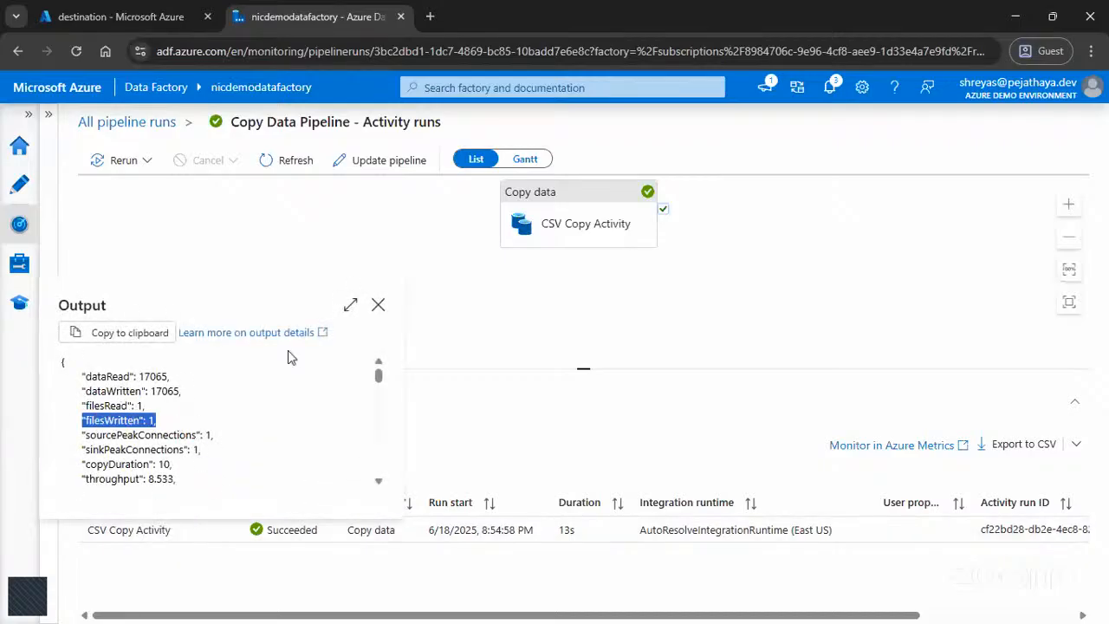
Step: Examine the CSV Copy Activity's run details for source and sink types, integration runtime region, data and files transferred, and duration breakdown
{"action": "left_click", "coordinate": [379, 307]}
{"action": "left_click", "coordinate": [225, 531]}
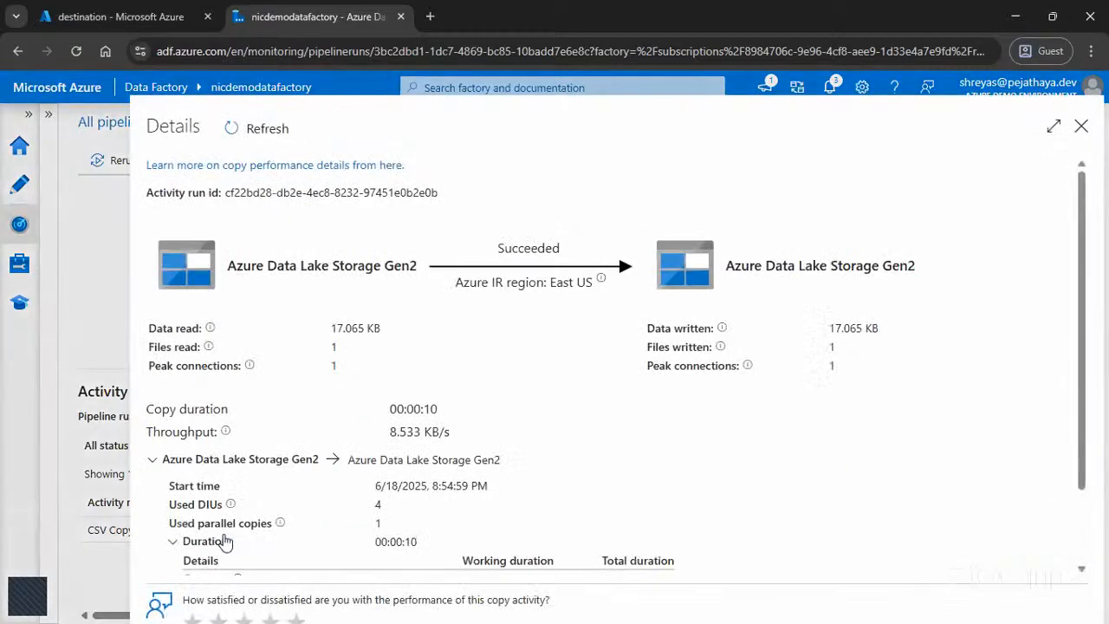
{"action": "left_click_drag", "start_coordinate": [240, 280], "coordinate": [423, 283]}
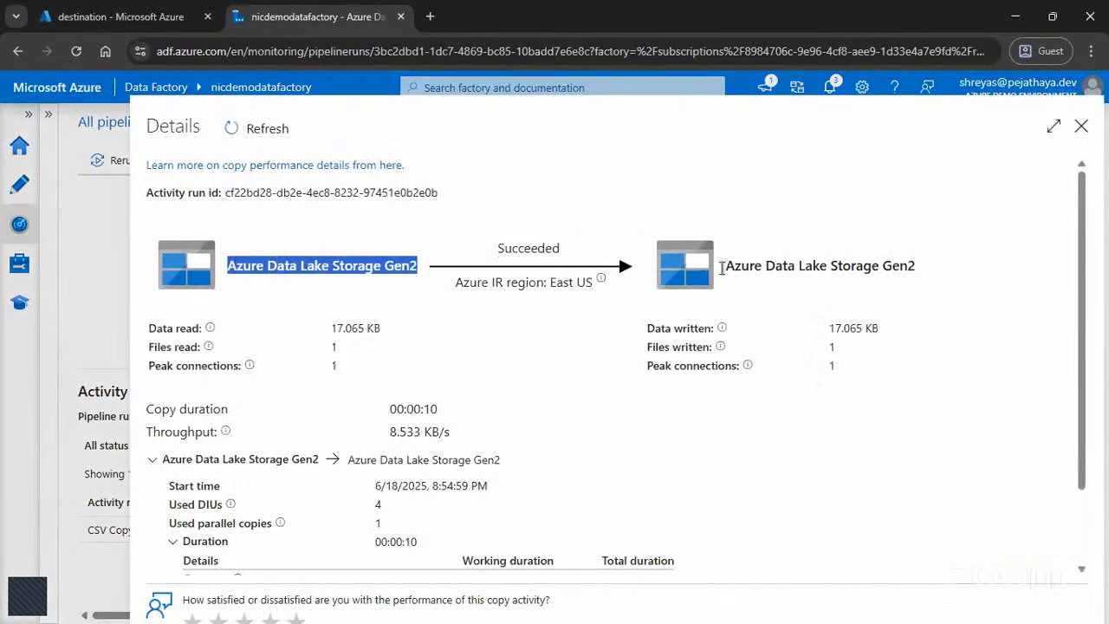
{"action": "left_click_drag", "start_coordinate": [722, 267], "coordinate": [942, 263]}
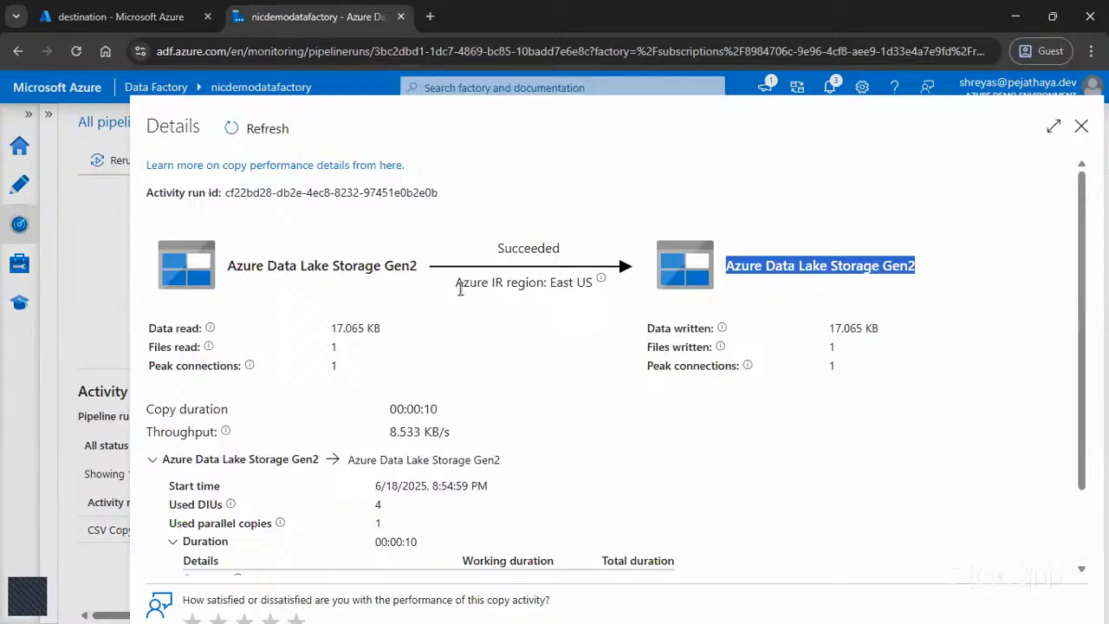
{"action": "left_click_drag", "start_coordinate": [454, 285], "coordinate": [610, 291]}
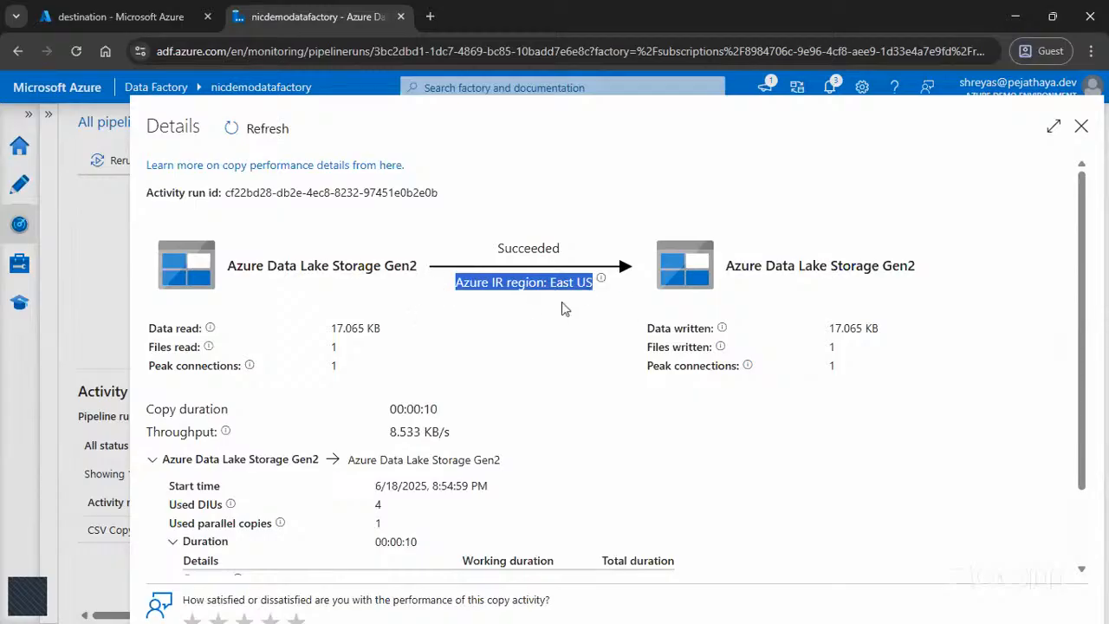
{"action": "left_click_drag", "start_coordinate": [330, 328], "coordinate": [387, 334]}
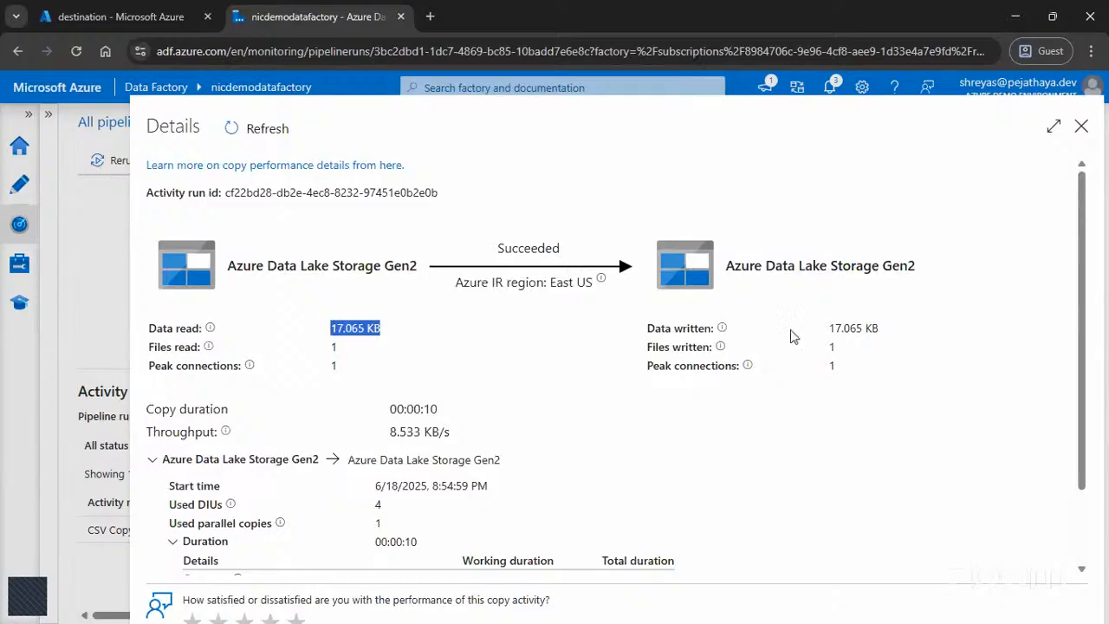
{"action": "left_click_drag", "start_coordinate": [829, 329], "coordinate": [883, 338]}
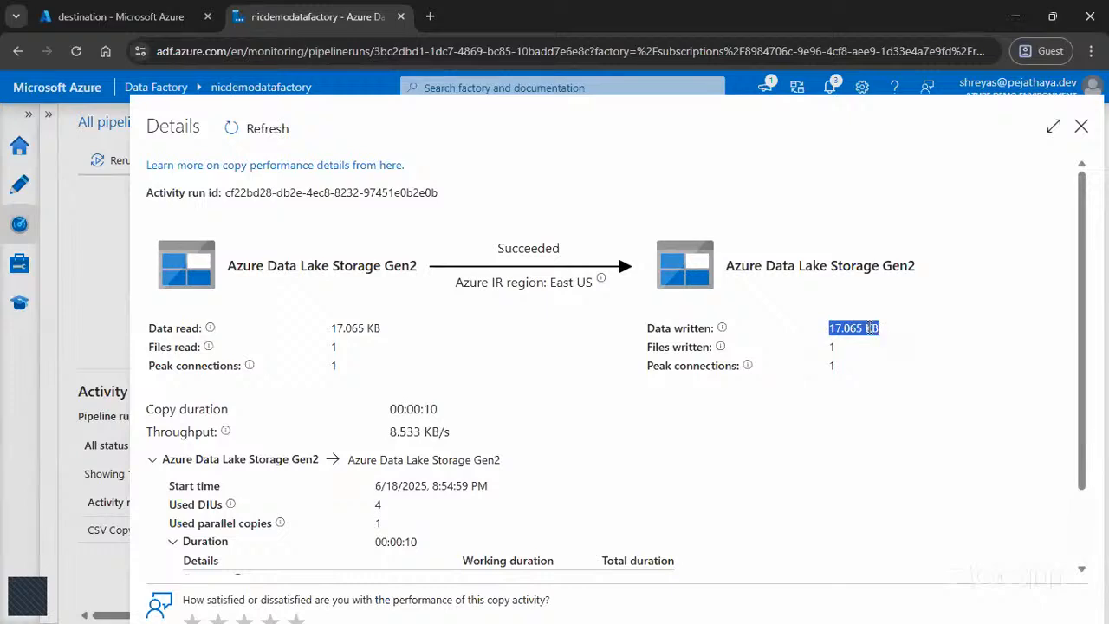
{"action": "left_click_drag", "start_coordinate": [314, 348], "coordinate": [386, 347]}
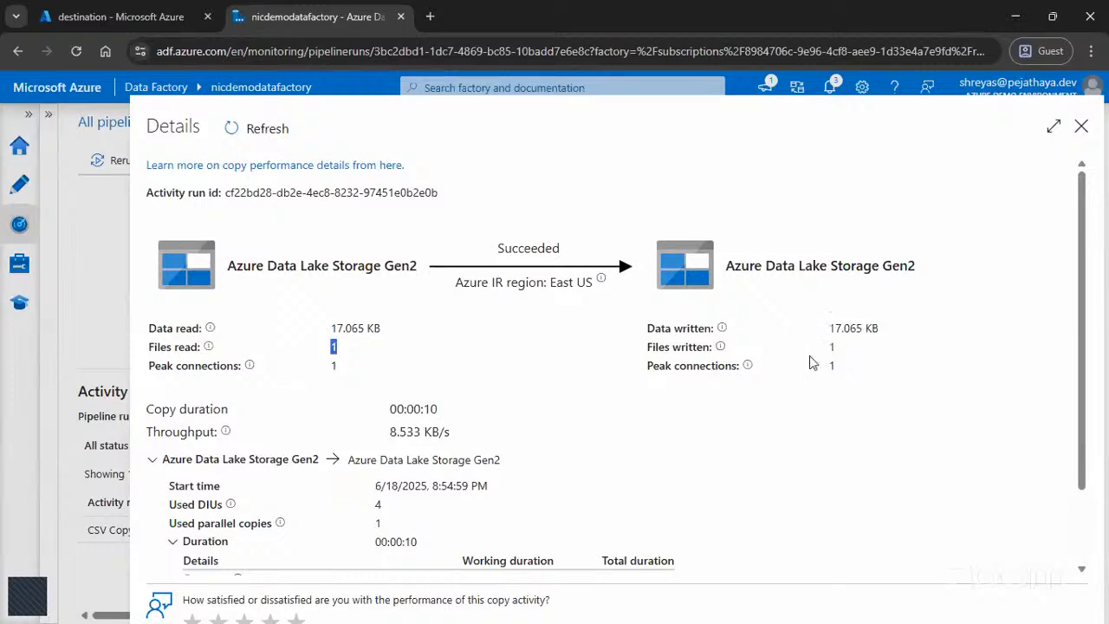
{"action": "left_click_drag", "start_coordinate": [809, 361], "coordinate": [977, 350]}
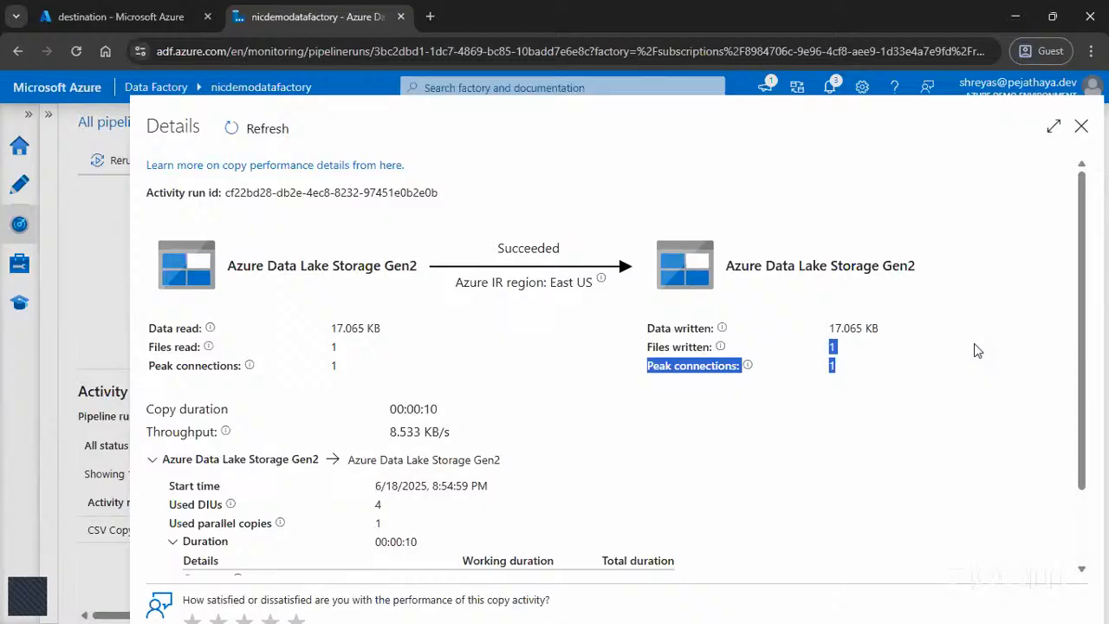
{"action": "scroll", "coordinate": [936, 416], "scroll_direction": "down", "scroll_amount": 1}
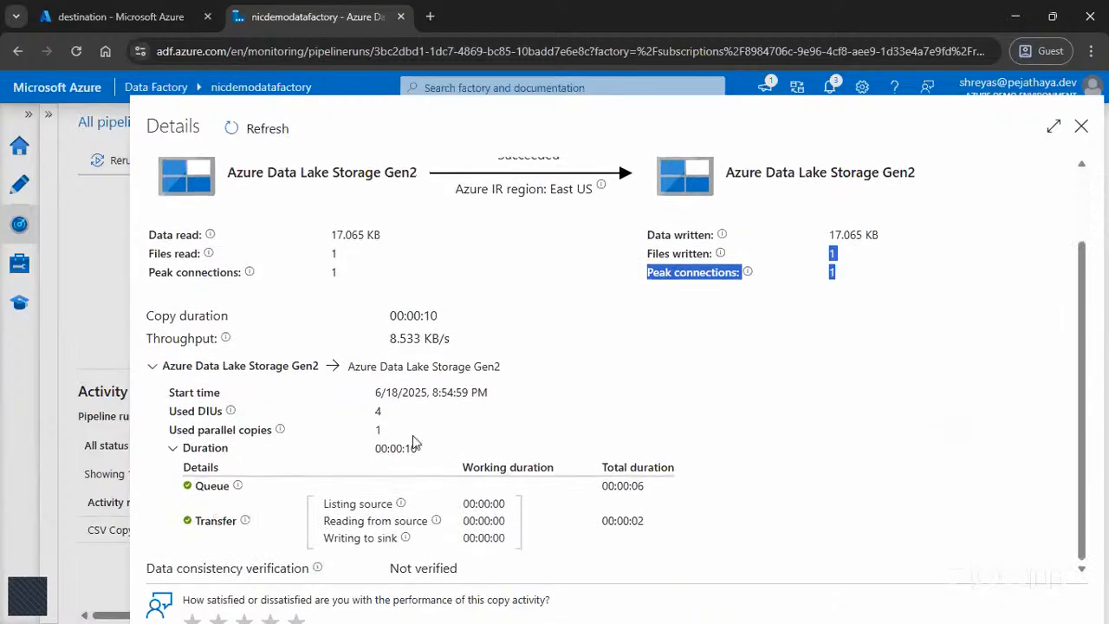
{"action": "scroll", "coordinate": [414, 442], "scroll_direction": "up", "scroll_amount": 1}
{"action": "left_click", "coordinate": [1082, 127]}
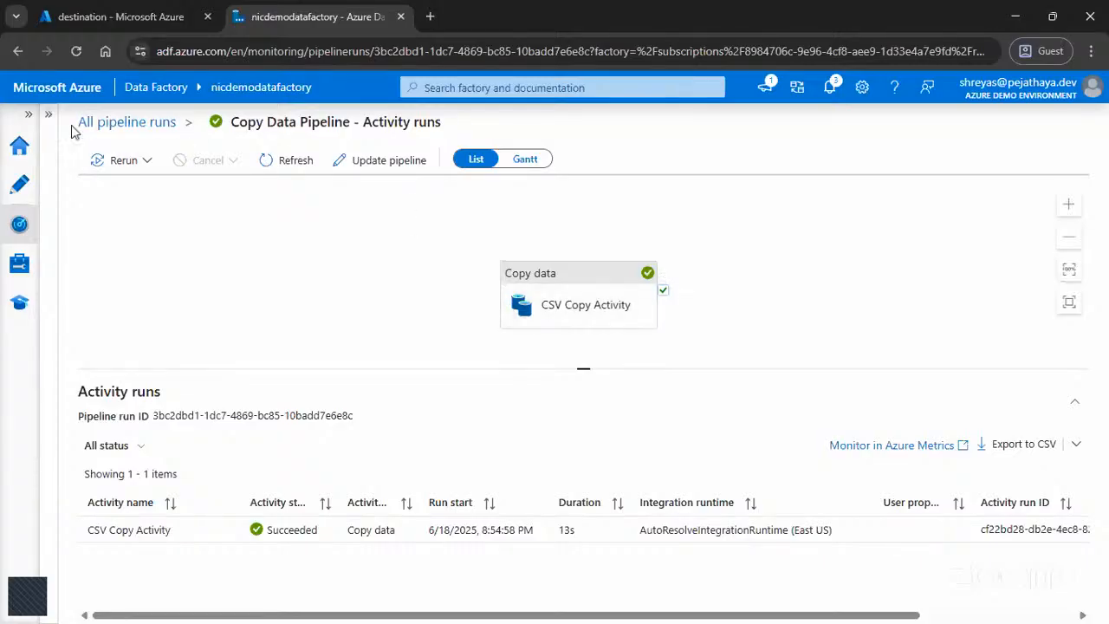
Step: Review the factory's integration runtimes and the datasets related to DataLakeLinkedService
{"action": "left_click", "coordinate": [593, 300]}
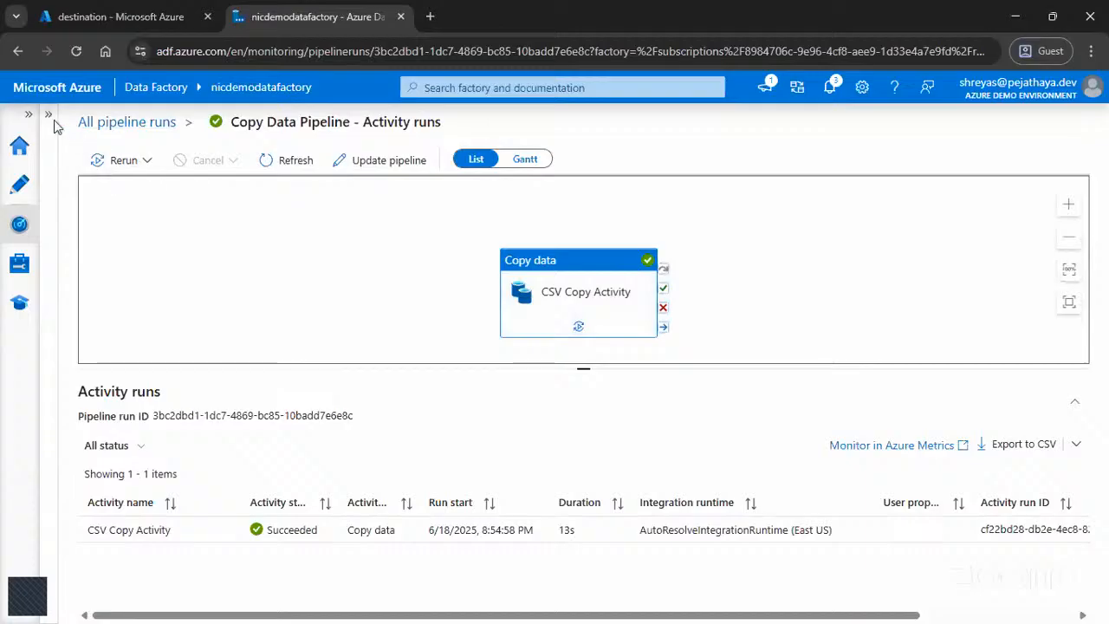
{"action": "left_click", "coordinate": [17, 267]}
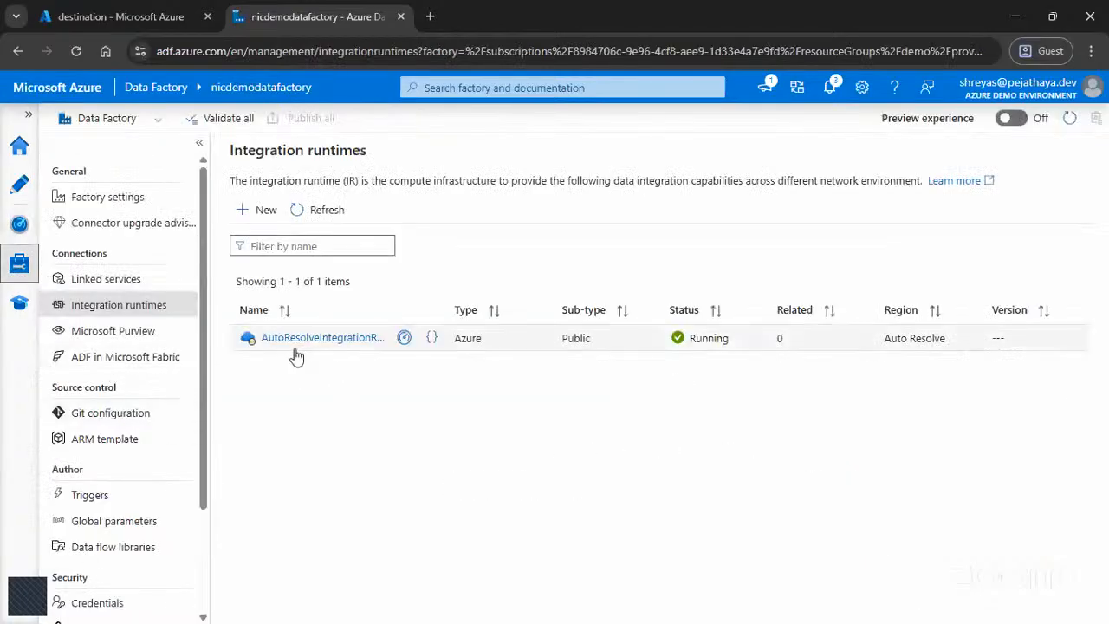
{"action": "left_click", "coordinate": [106, 281]}
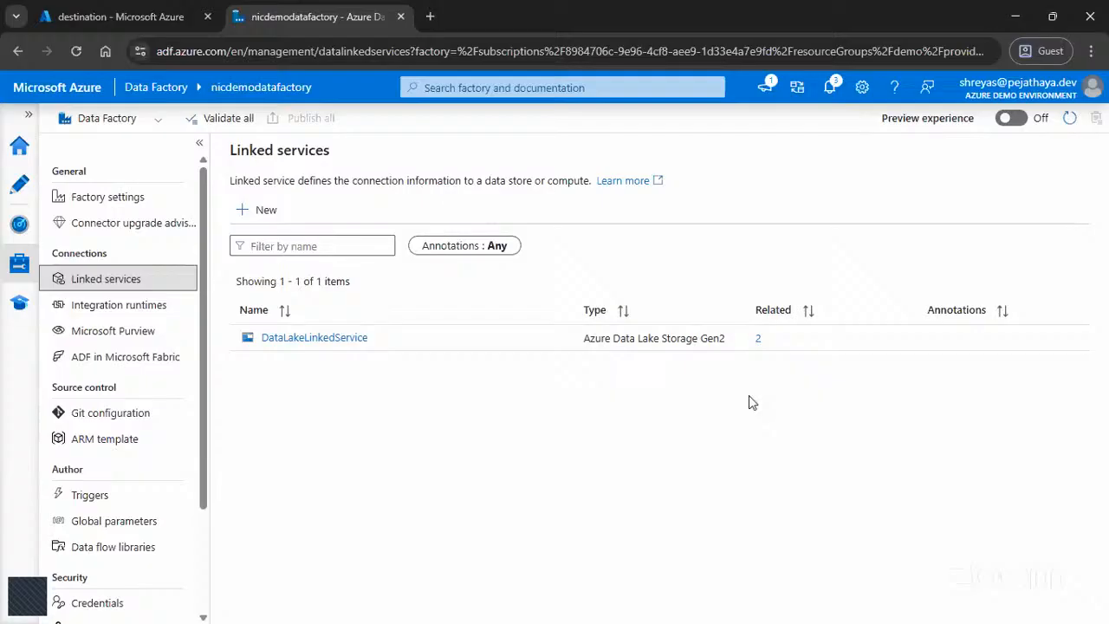
{"action": "left_click", "coordinate": [758, 339]}
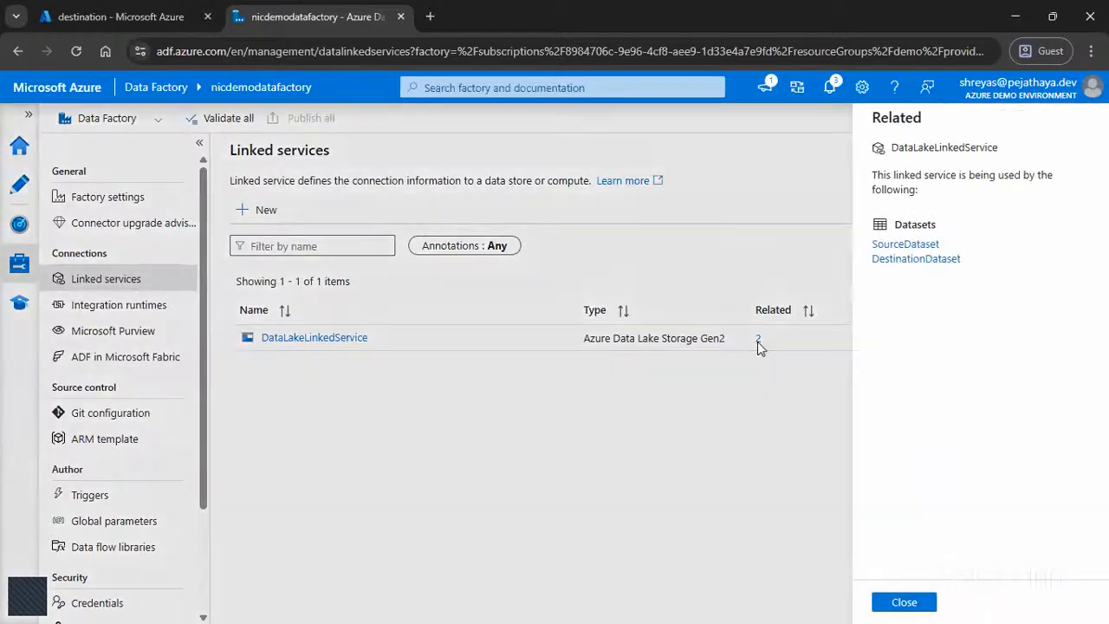
{"action": "left_click_drag", "start_coordinate": [938, 244], "coordinate": [877, 251]}
{"action": "left_click", "coordinate": [968, 320]}
{"action": "left_click_drag", "start_coordinate": [961, 259], "coordinate": [878, 266]}
Step: Open SourceDataset and examine its linked service, file path, compression, delimiter, encoding and header settings
{"action": "left_click", "coordinate": [905, 247]}
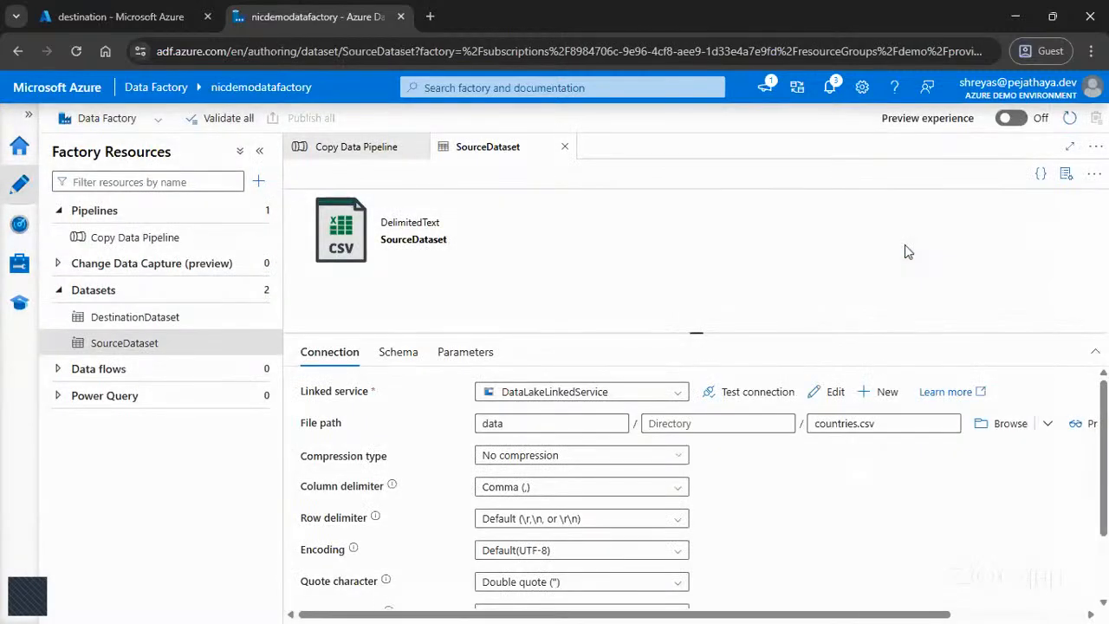
{"action": "left_click", "coordinate": [259, 150]}
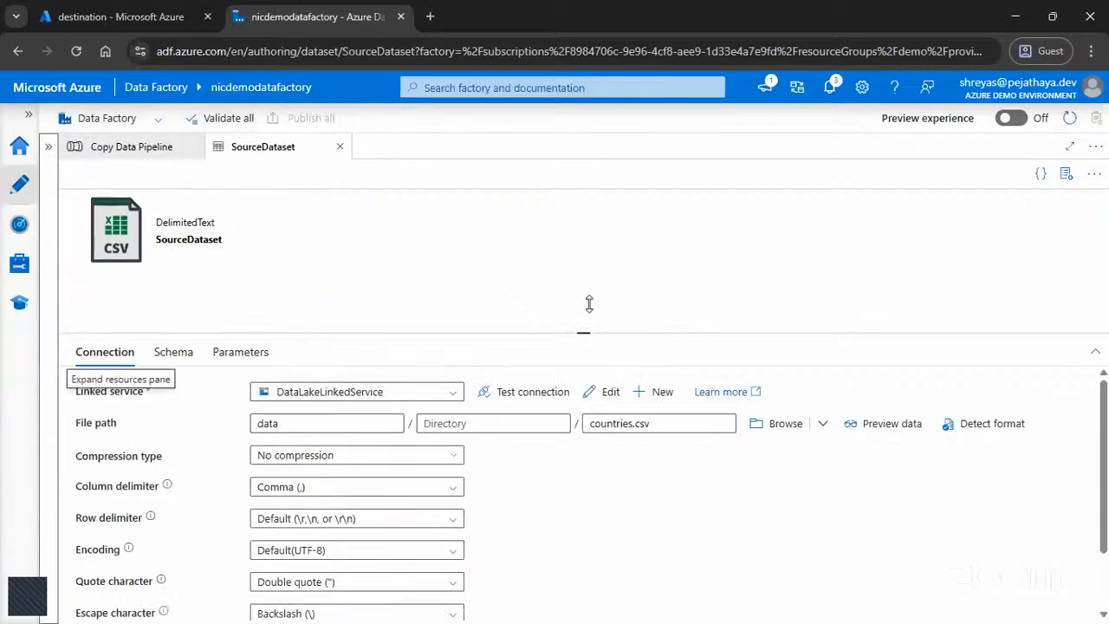
{"action": "left_click_drag", "start_coordinate": [587, 329], "coordinate": [582, 244]}
{"action": "left_click_drag", "start_coordinate": [81, 307], "coordinate": [190, 311]}
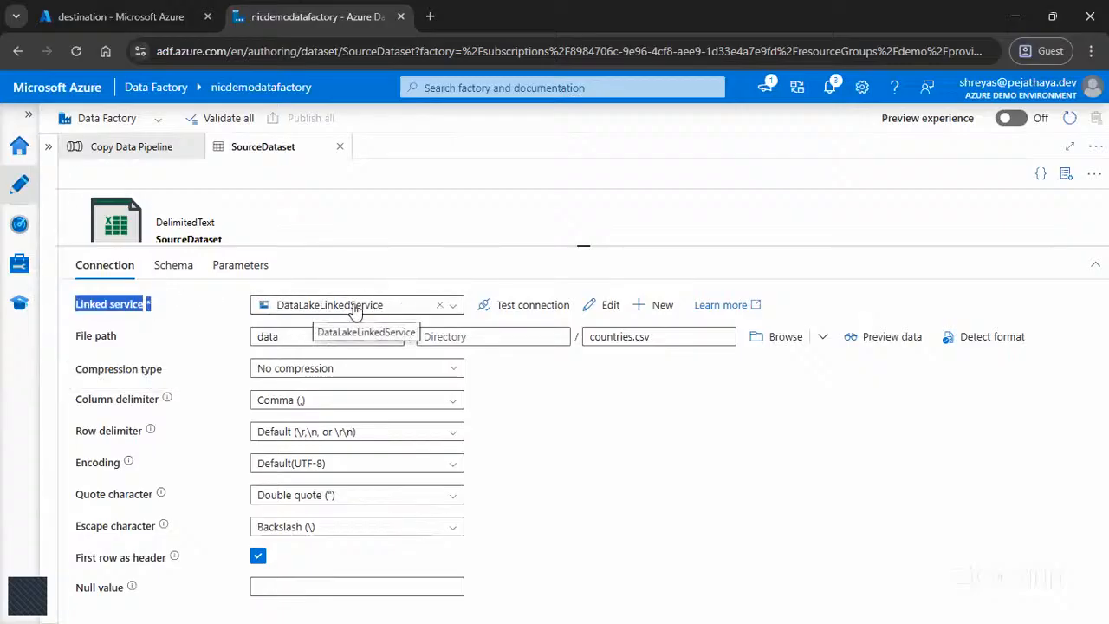
{"action": "left_click", "coordinate": [726, 479]}
{"action": "left_click_drag", "start_coordinate": [77, 335], "coordinate": [117, 337]}
{"action": "left_click_drag", "start_coordinate": [73, 370], "coordinate": [777, 602]}
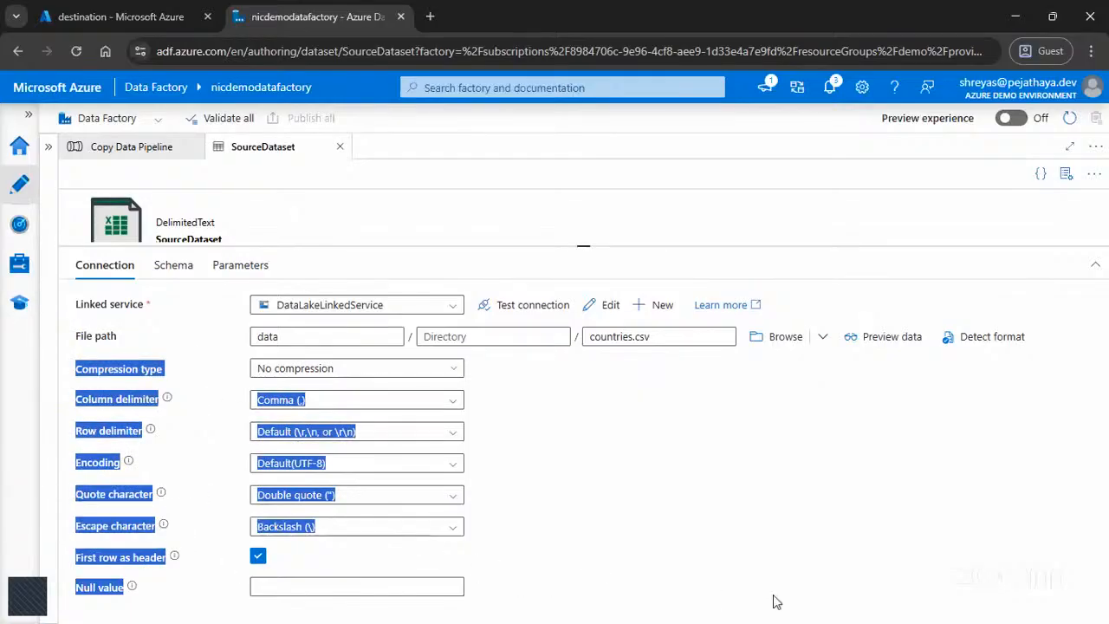
{"action": "left_click", "coordinate": [615, 481]}
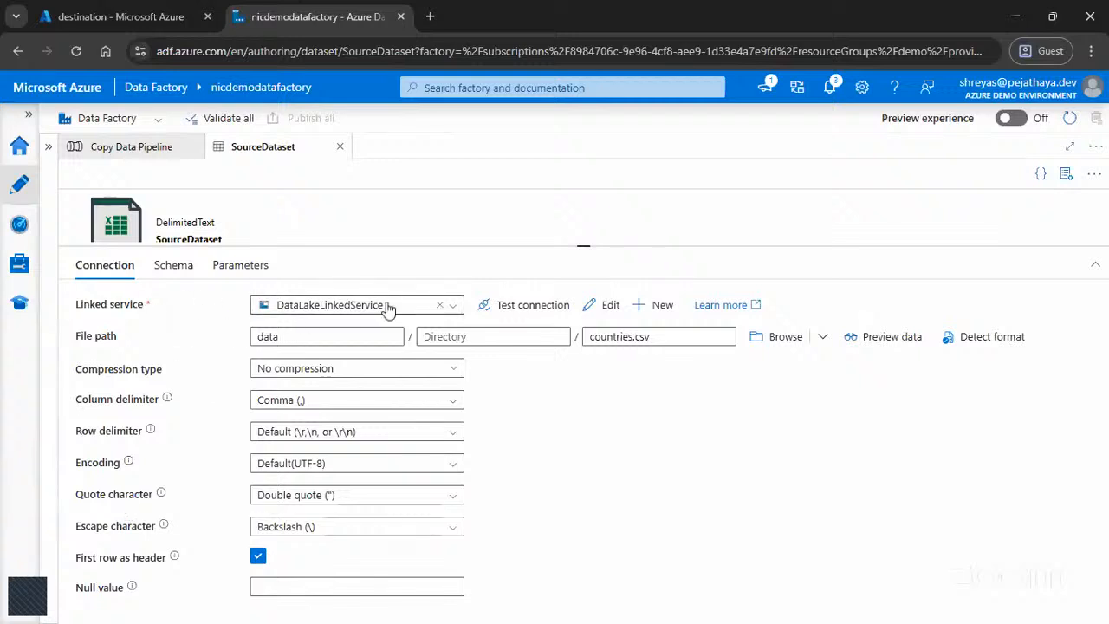
{"action": "left_click_drag", "start_coordinate": [675, 338], "coordinate": [586, 337]}
{"action": "left_click", "coordinate": [651, 483]}
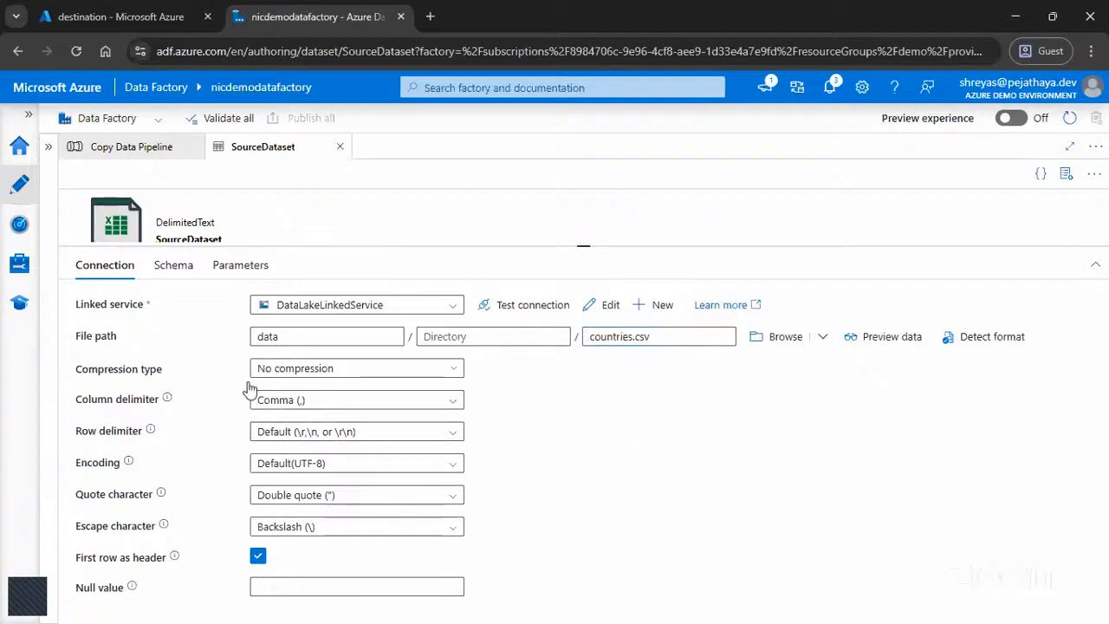
{"action": "left_click_drag", "start_coordinate": [241, 378], "coordinate": [624, 542]}
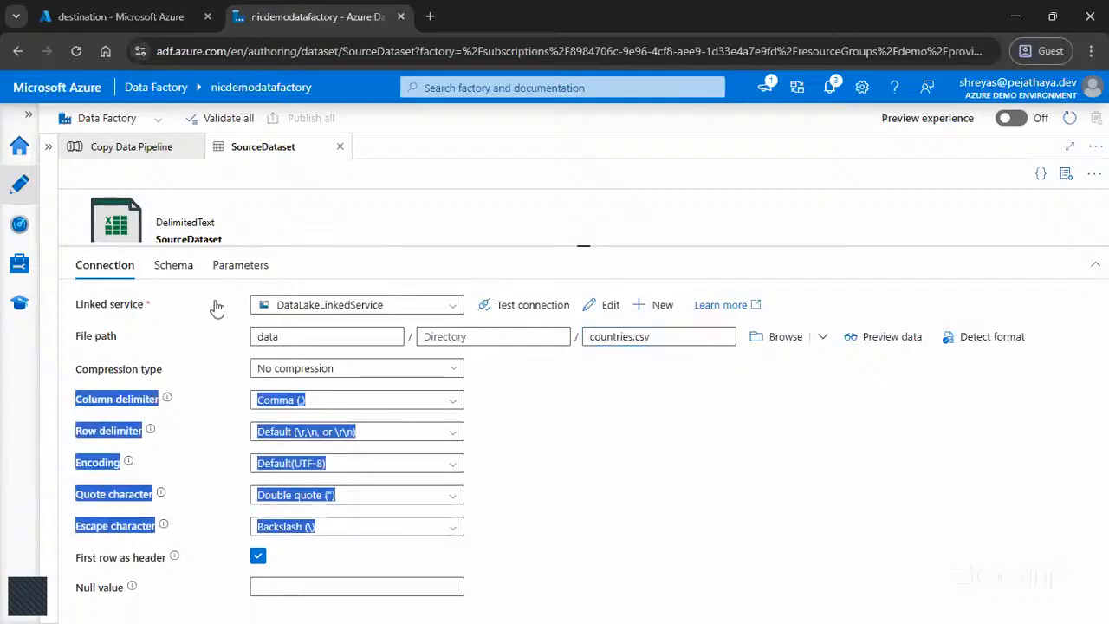
{"action": "left_click_drag", "start_coordinate": [586, 245], "coordinate": [584, 371]}
{"action": "left_click", "coordinate": [169, 245]}
{"action": "triple_click", "coordinate": [169, 244]}
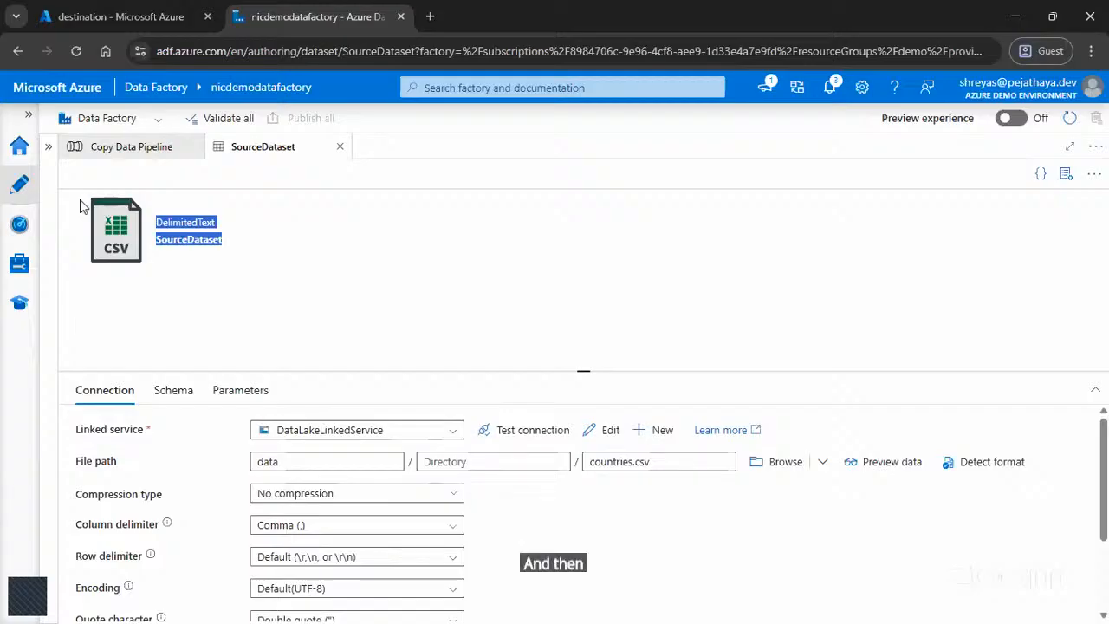
Step: Look through the factory's management and pipeline run monitoring pages and return to authoring
{"action": "left_click", "coordinate": [19, 263]}
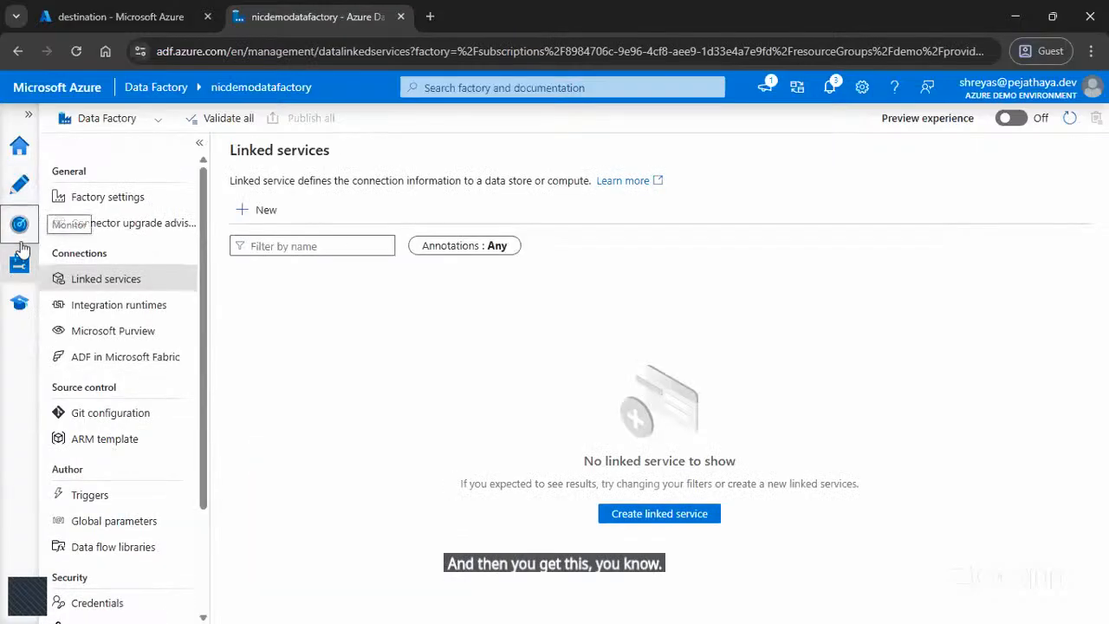
{"action": "left_click", "coordinate": [20, 243]}
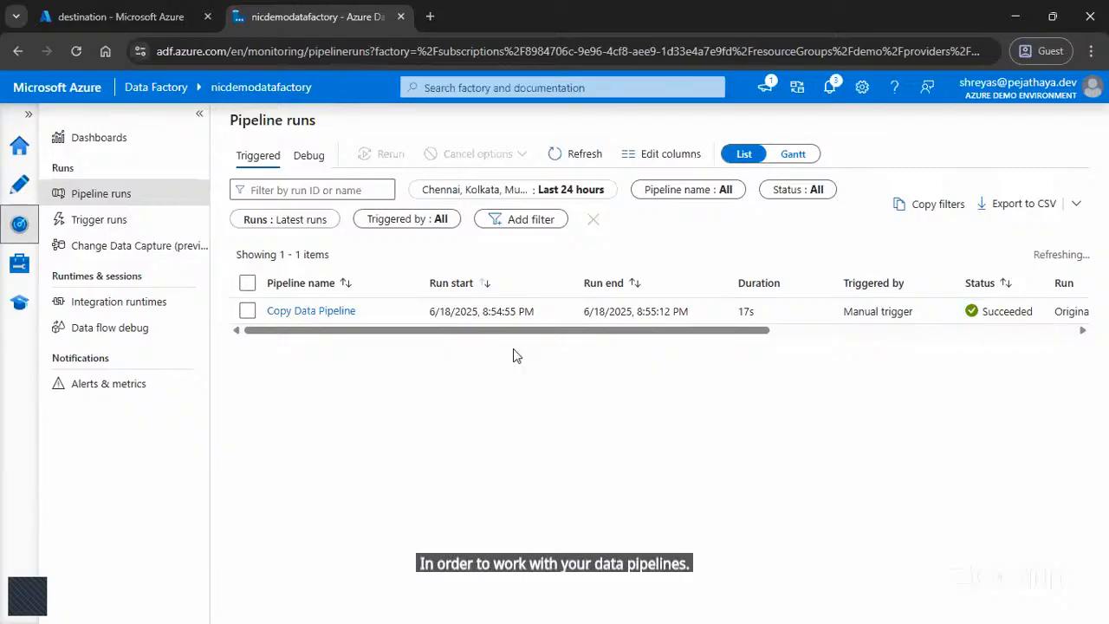
{"action": "left_click", "coordinate": [29, 180]}
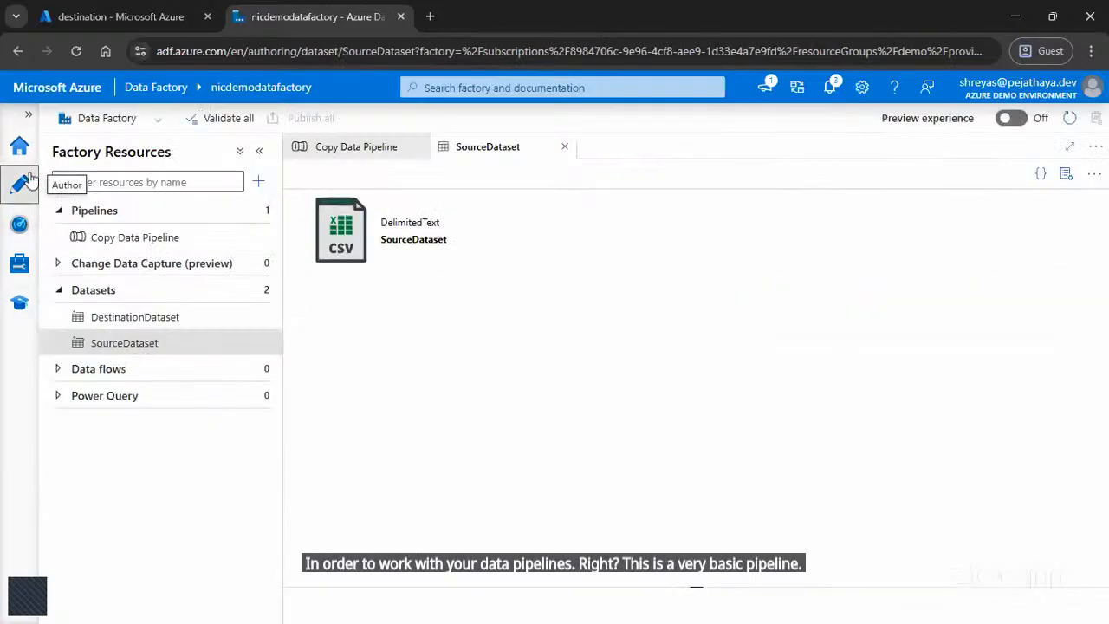
Step: Open Copy Data Pipeline and inspect the CSV Copy Activity's configuration
{"action": "left_click", "coordinate": [94, 371]}
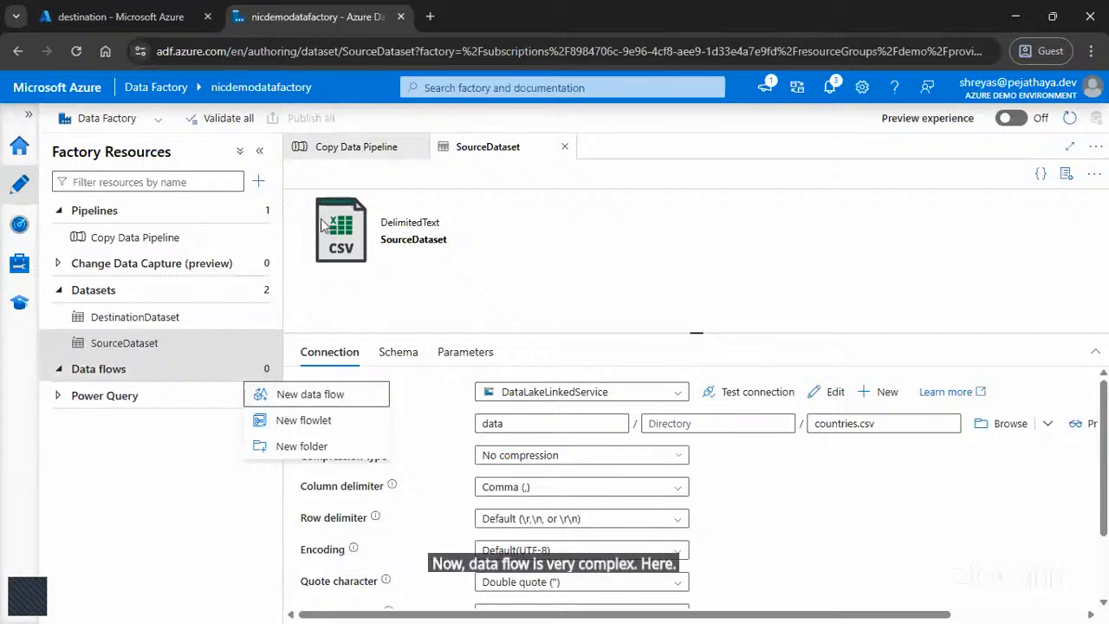
{"action": "left_click", "coordinate": [351, 146]}
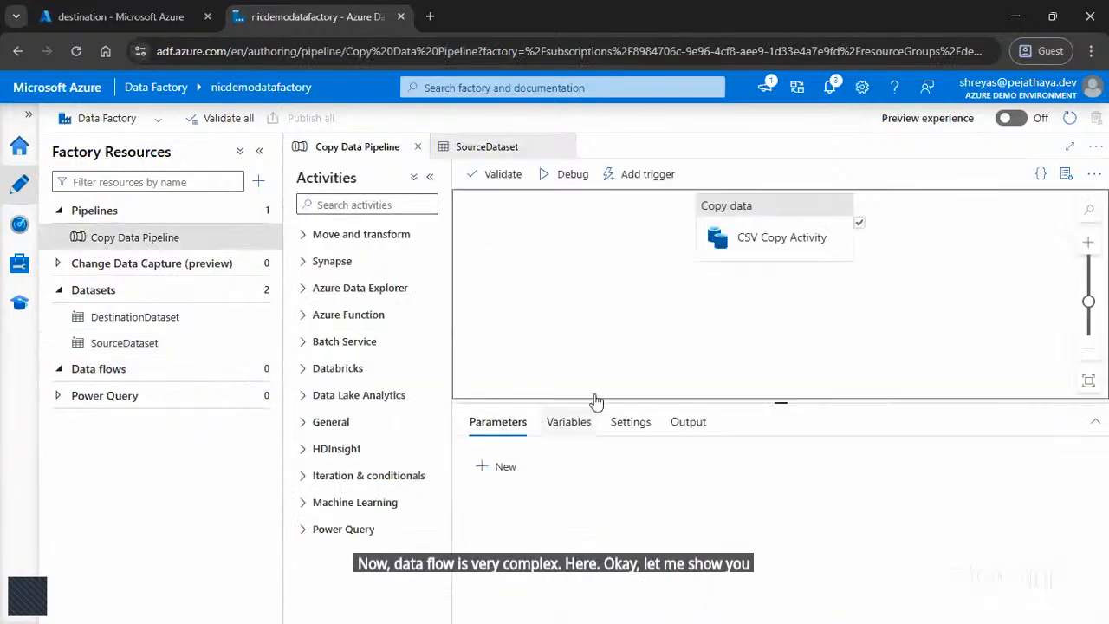
{"action": "left_click", "coordinate": [738, 238]}
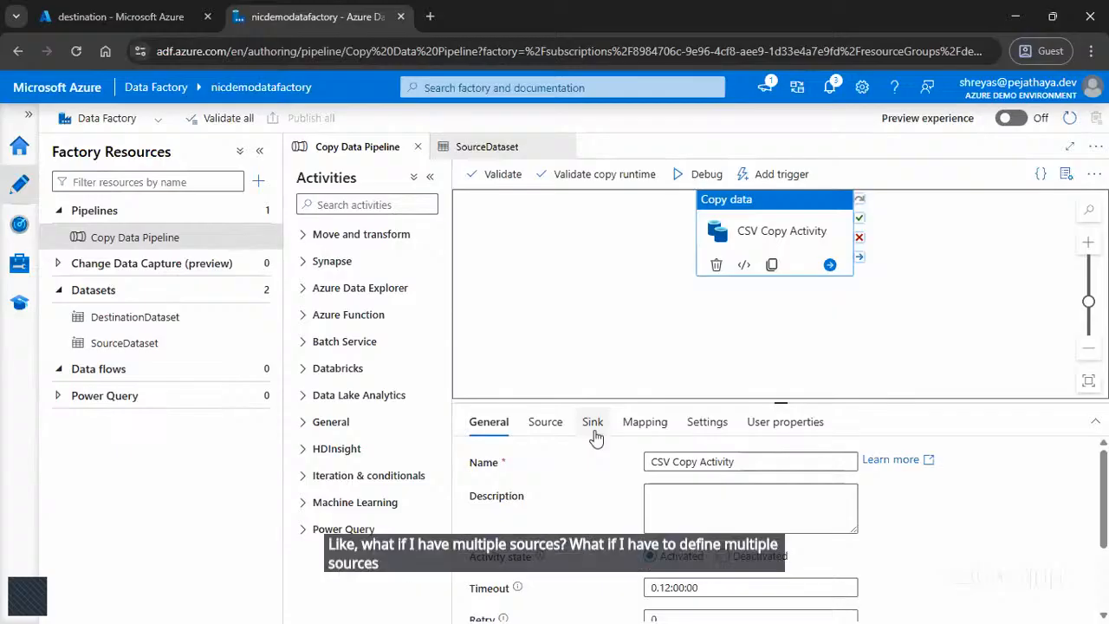
Step: Create a new data flow and add three sources to it
{"action": "left_click", "coordinate": [247, 371]}
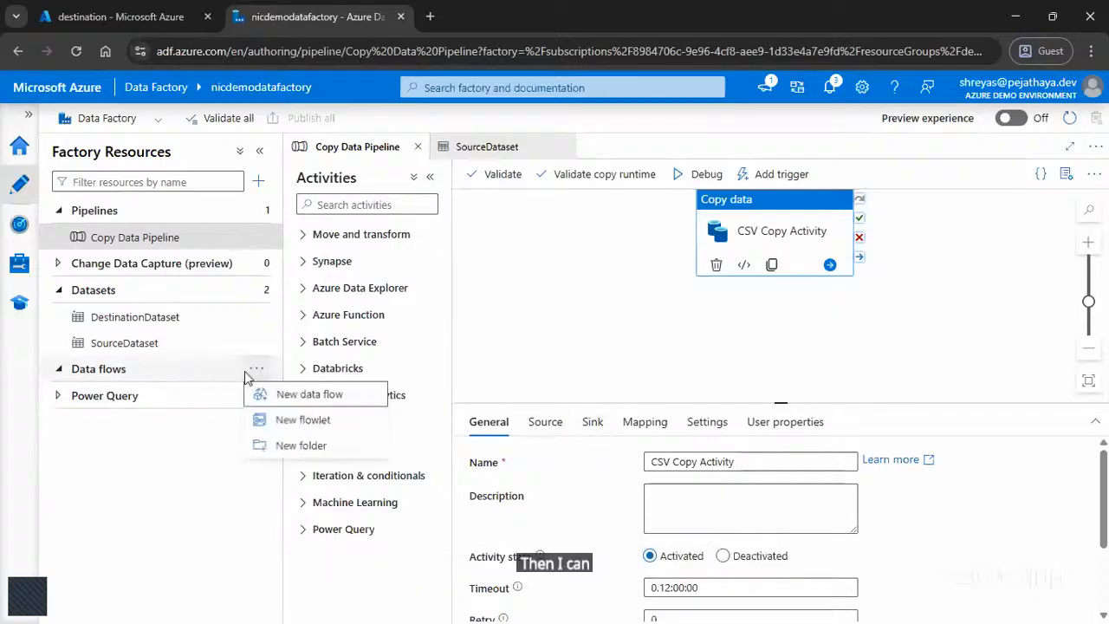
{"action": "left_click", "coordinate": [265, 401]}
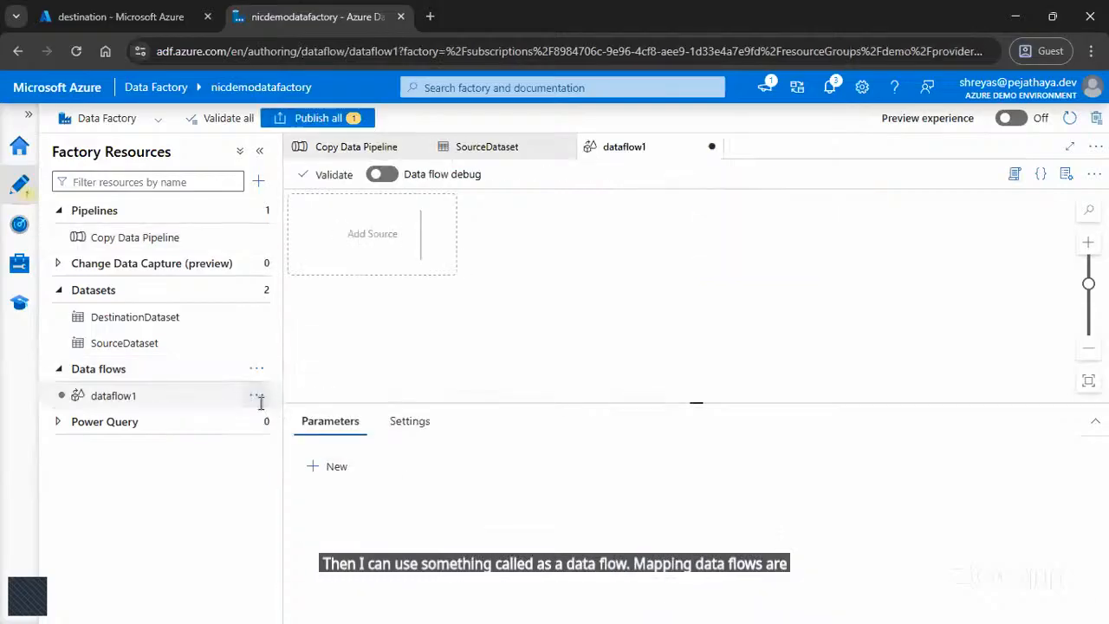
{"action": "left_click", "coordinate": [436, 235]}
{"action": "left_click", "coordinate": [485, 244]}
{"action": "left_click", "coordinate": [433, 335]}
{"action": "left_click", "coordinate": [479, 338]}
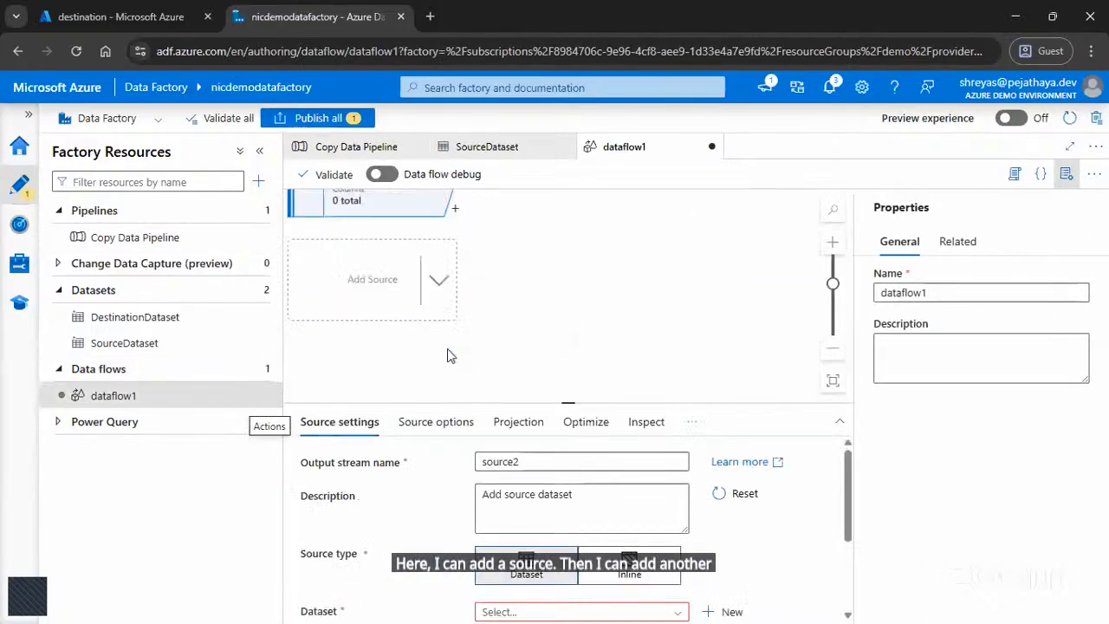
{"action": "left_click", "coordinate": [438, 287]}
{"action": "left_click", "coordinate": [472, 305]}
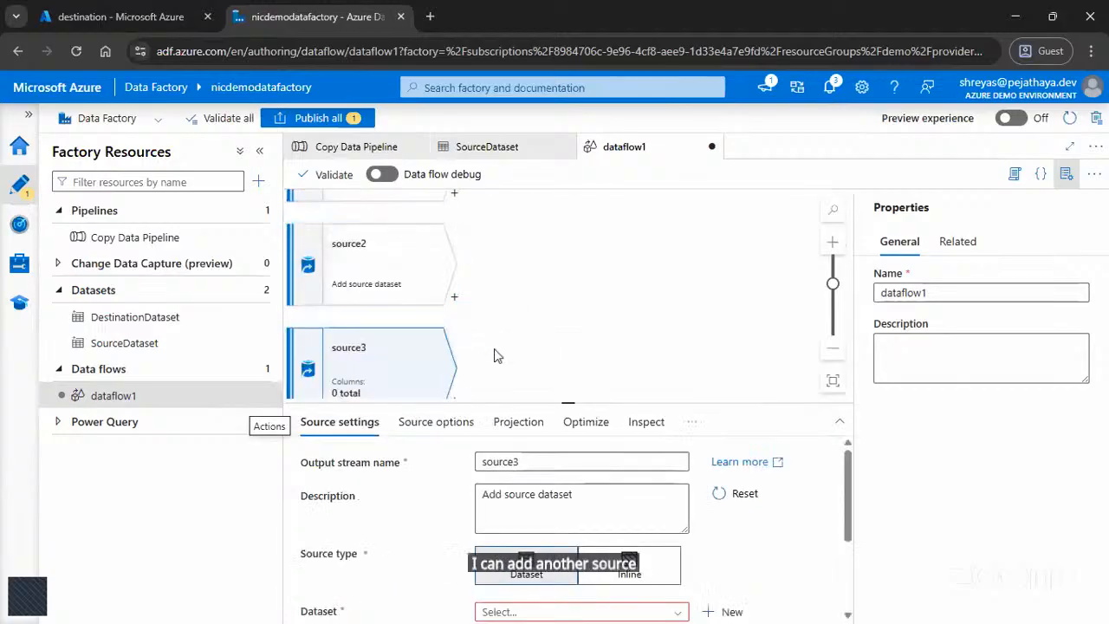
Step: Enlarge the data flow canvas and add a Join transformation to the source1 stream
{"action": "left_click_drag", "start_coordinate": [568, 403], "coordinate": [569, 563]}
{"action": "scroll", "coordinate": [481, 390], "scroll_direction": "up", "scroll_amount": 2}
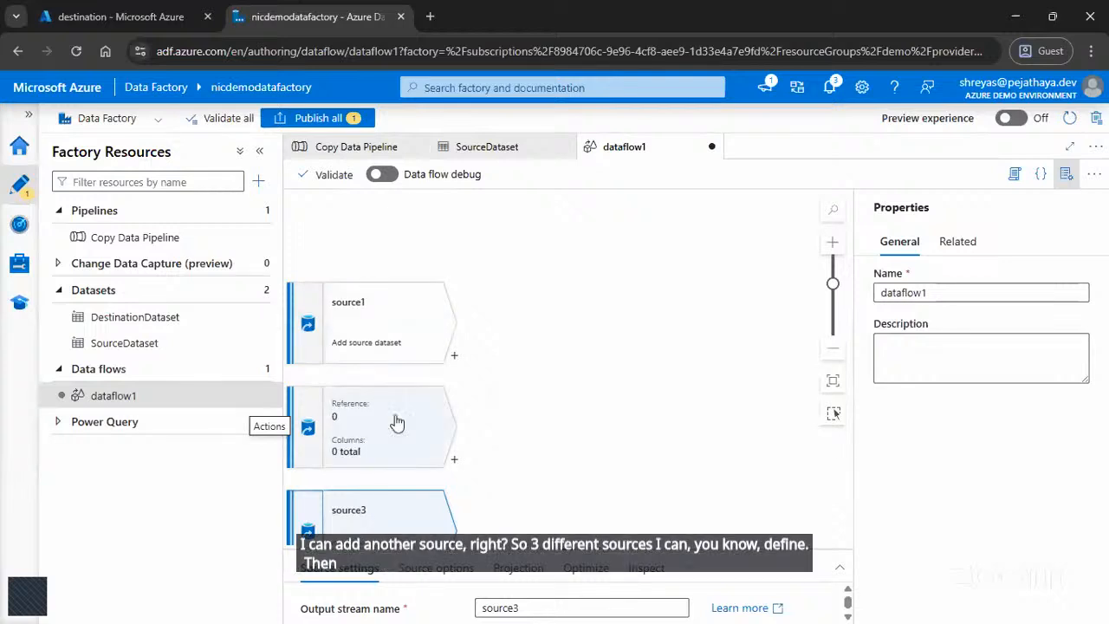
{"action": "left_click", "coordinate": [455, 357]}
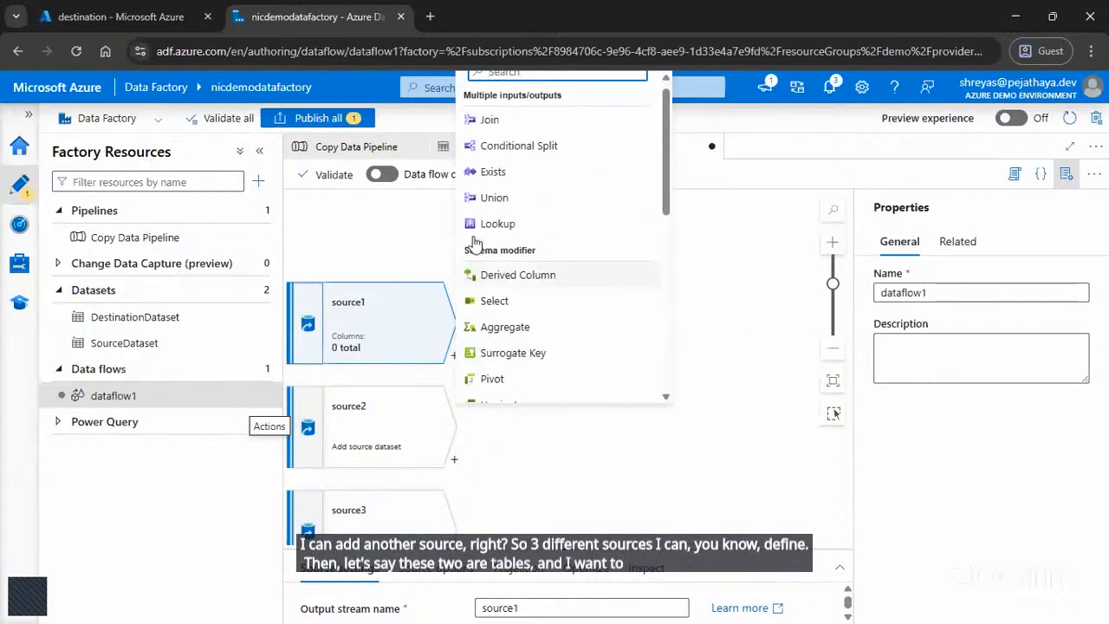
{"action": "left_click", "coordinate": [494, 121]}
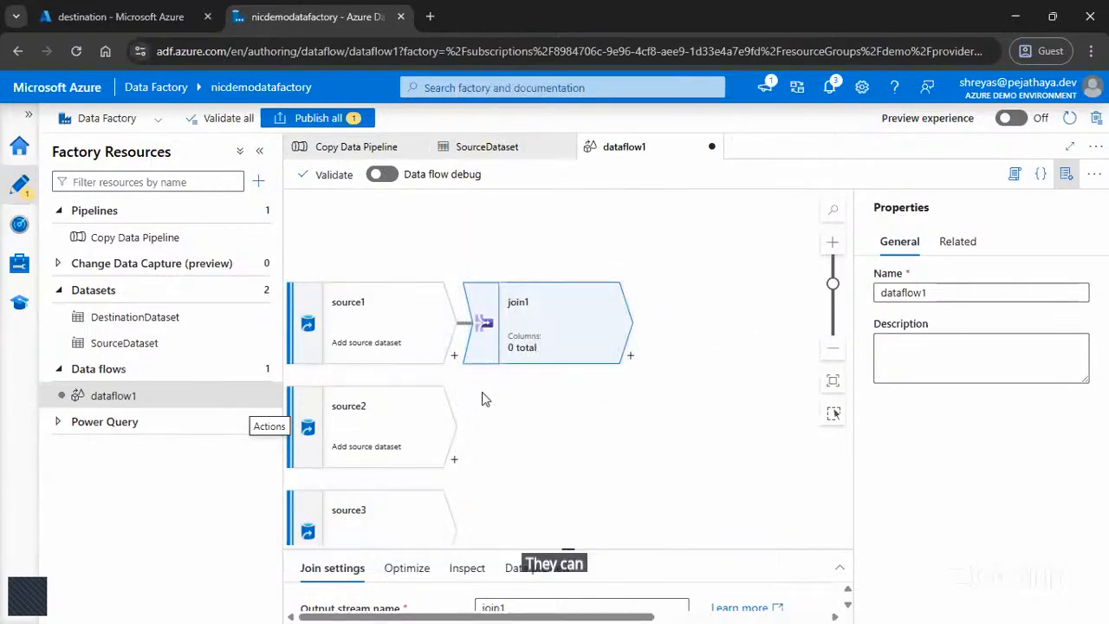
Step: Set source2 as the right stream of join1 and review the available join types and join condition columns
{"action": "left_click_drag", "start_coordinate": [562, 546], "coordinate": [568, 377]}
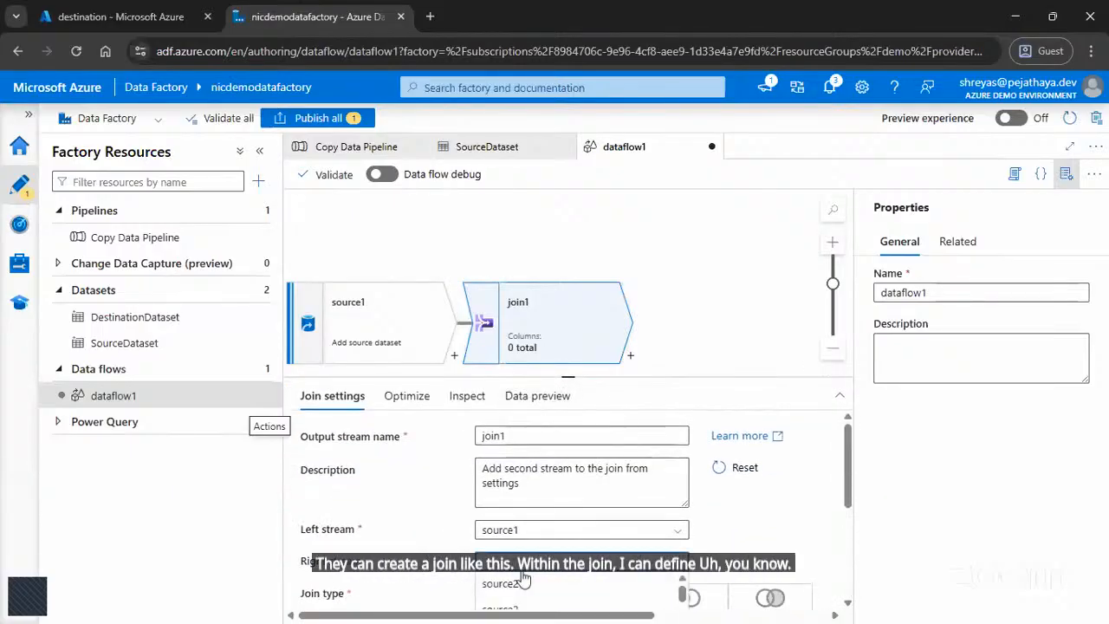
{"action": "left_click_drag", "start_coordinate": [585, 378], "coordinate": [568, 552]}
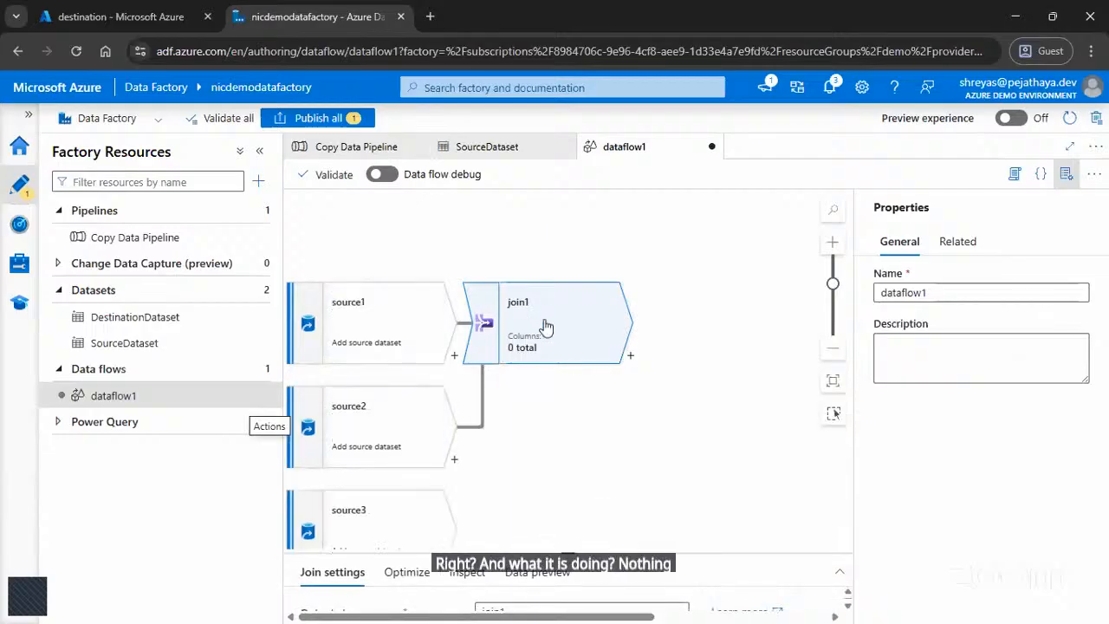
{"action": "left_click_drag", "start_coordinate": [568, 552], "coordinate": [568, 265]}
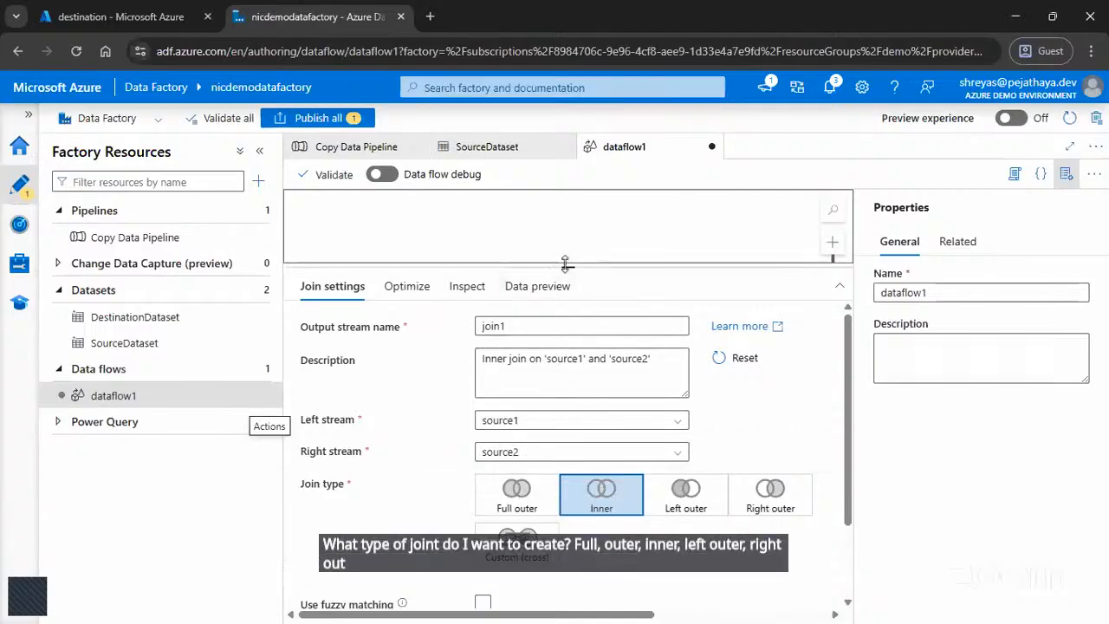
{"action": "left_click_drag", "start_coordinate": [565, 265], "coordinate": [568, 193]}
{"action": "scroll", "coordinate": [589, 492], "scroll_direction": "down", "scroll_amount": 1}
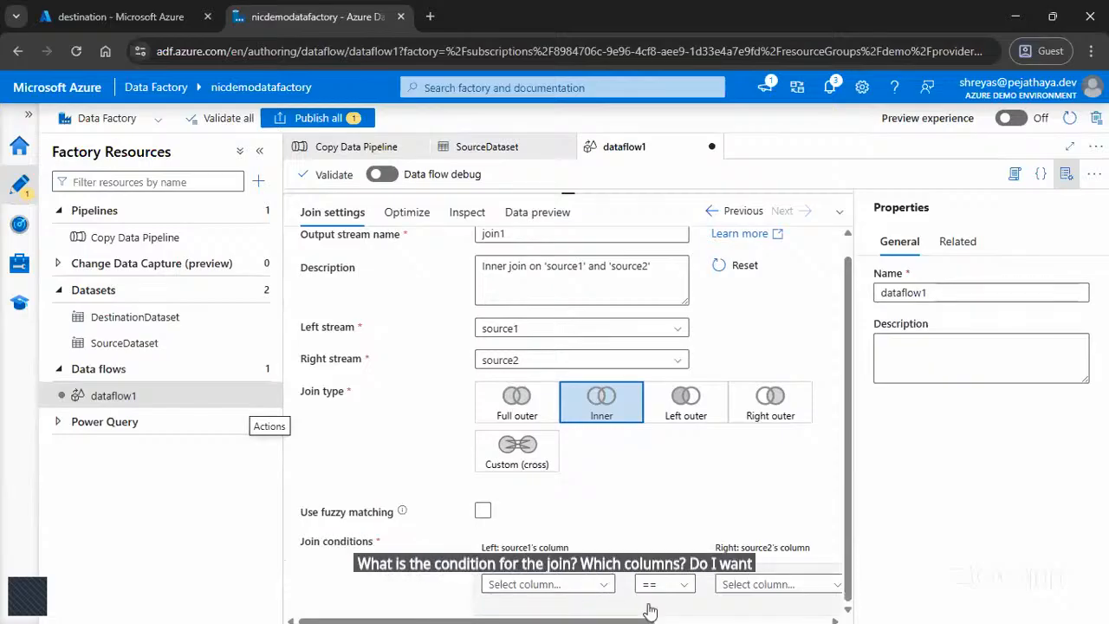
{"action": "left_click", "coordinate": [555, 584]}
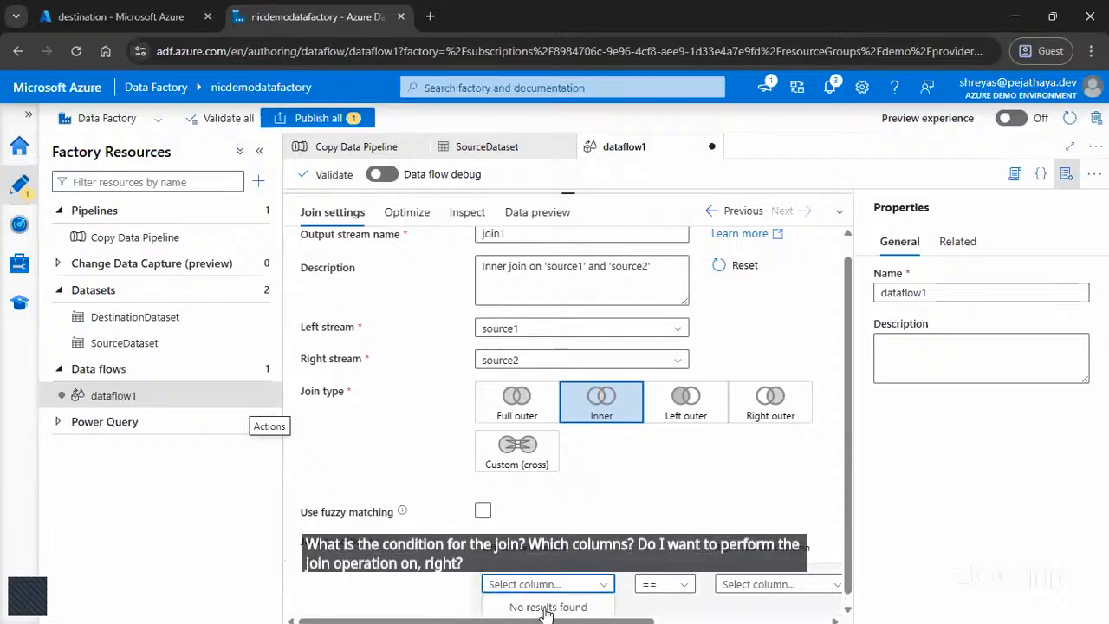
Step: Add a Derived Column transformation after join1 and look over its column and expression settings
{"action": "left_click_drag", "start_coordinate": [572, 194], "coordinate": [589, 405]}
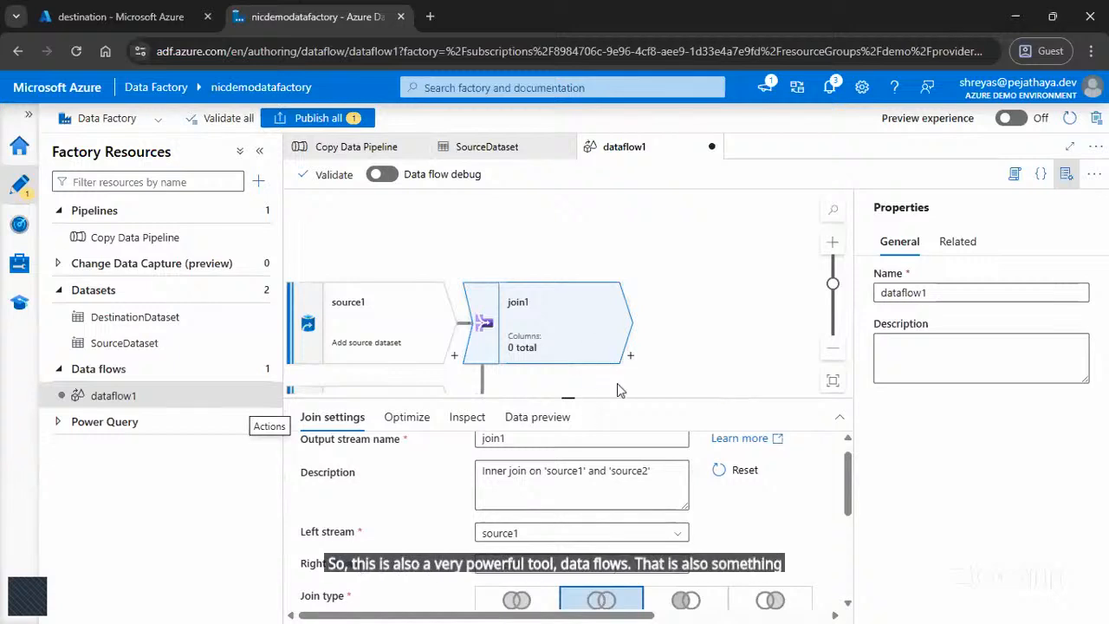
{"action": "left_click_drag", "start_coordinate": [572, 397], "coordinate": [569, 472]}
{"action": "left_click", "coordinate": [630, 355]}
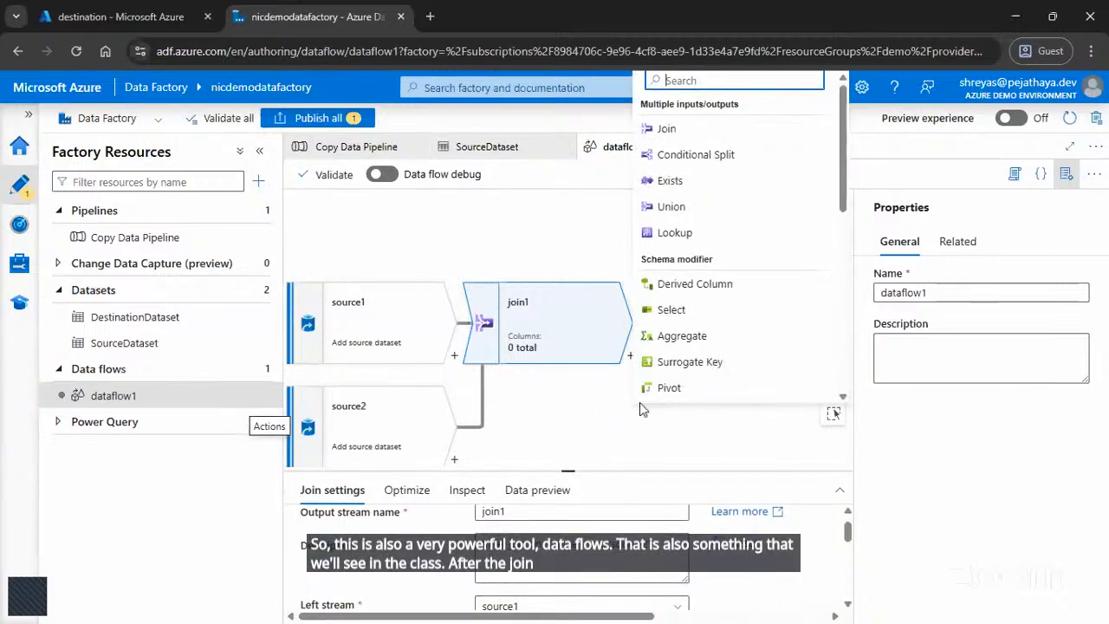
{"action": "left_click", "coordinate": [685, 283]}
{"action": "scroll", "coordinate": [455, 545], "scroll_direction": "down", "scroll_amount": 3}
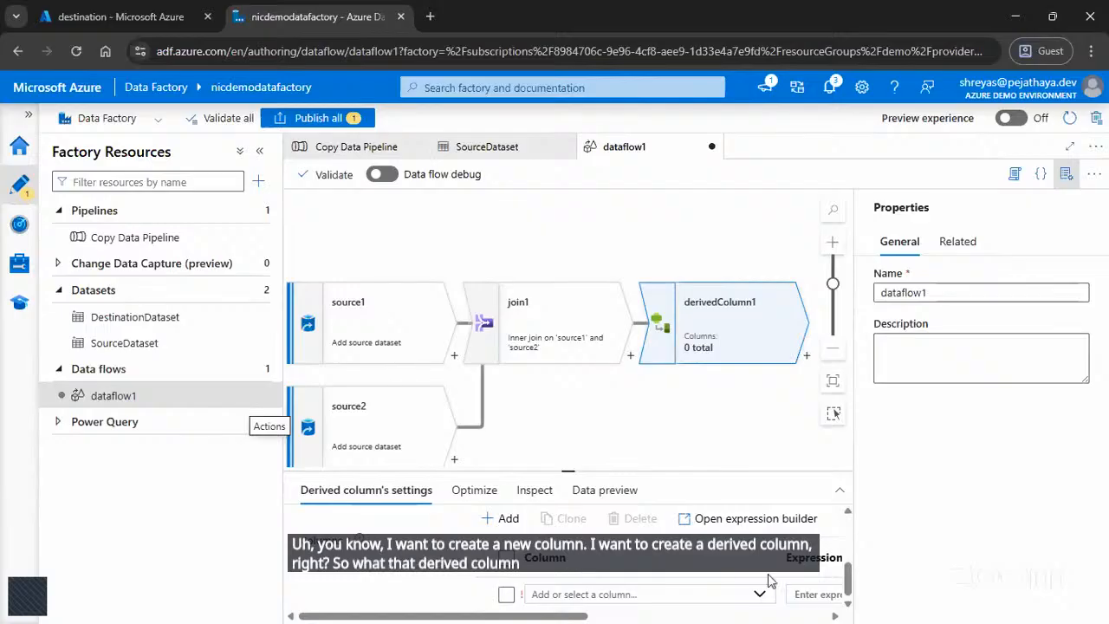
{"action": "scroll", "coordinate": [755, 534], "scroll_direction": "up", "scroll_amount": 2}
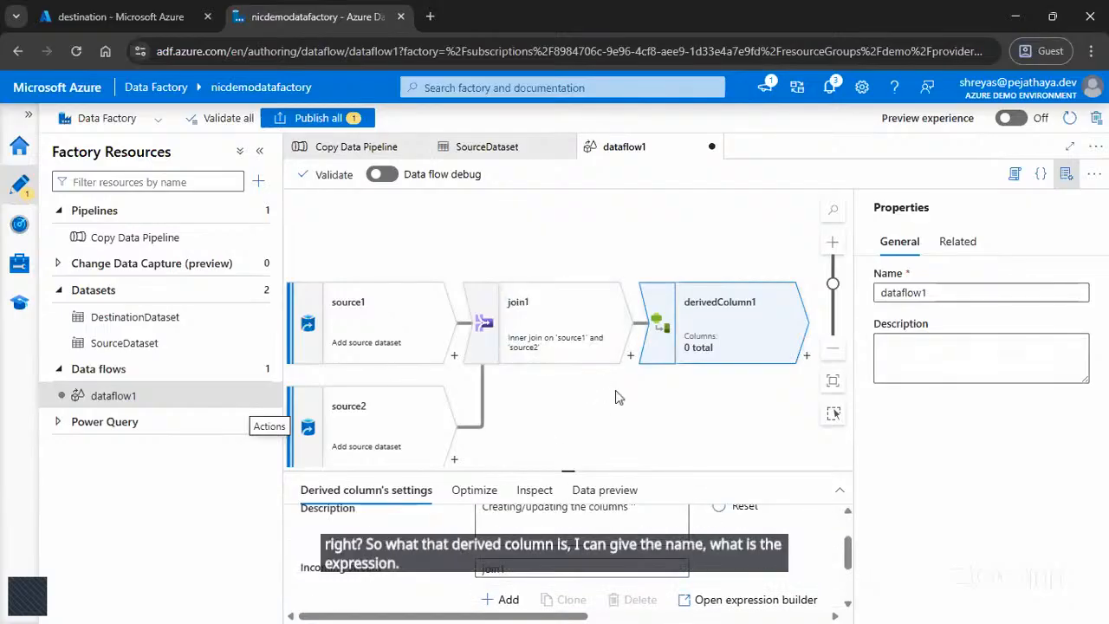
Step: Add a Select transformation to the output of derivedColumn1
{"action": "left_click_drag", "start_coordinate": [572, 466], "coordinate": [582, 520]}
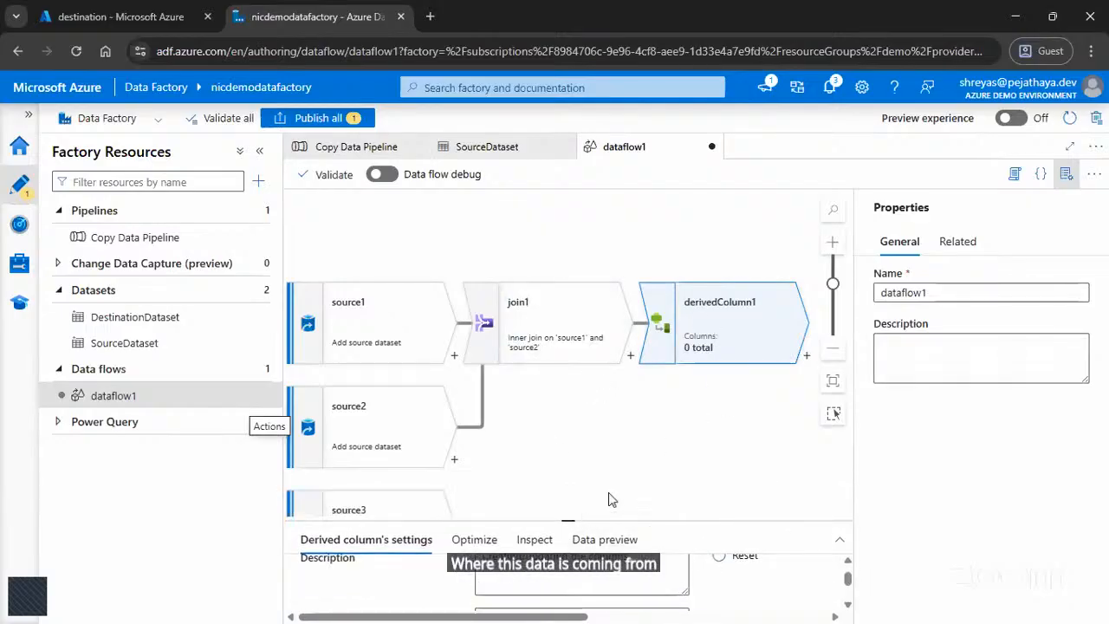
{"action": "left_click", "coordinate": [833, 349]}
{"action": "left_click_drag", "start_coordinate": [792, 421], "coordinate": [421, 389]}
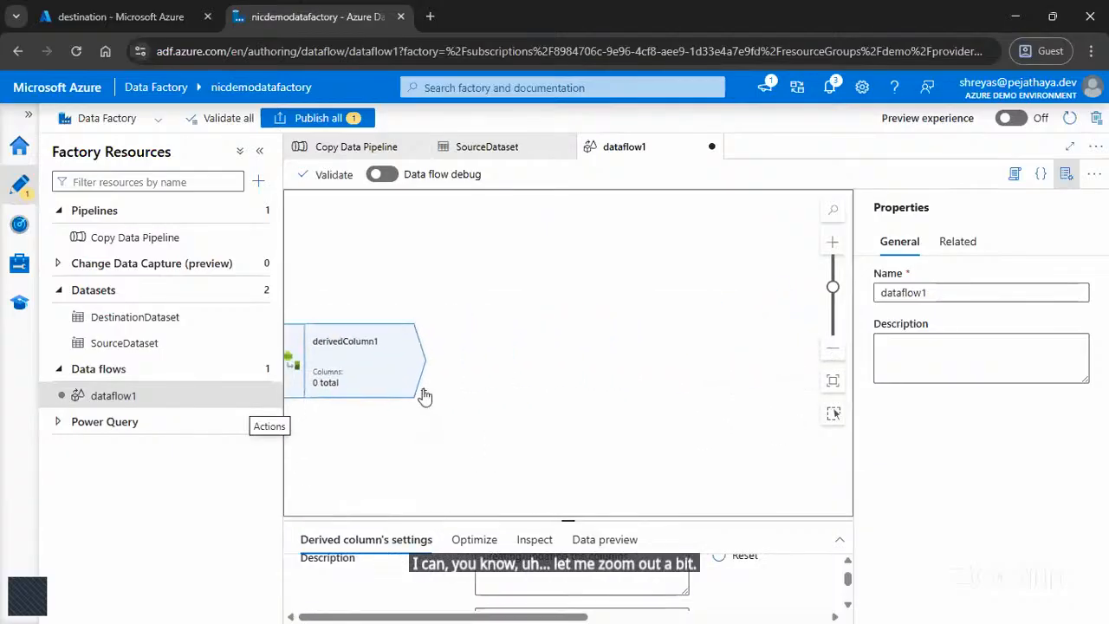
{"action": "left_click", "coordinate": [424, 393]}
{"action": "left_click", "coordinate": [460, 310]}
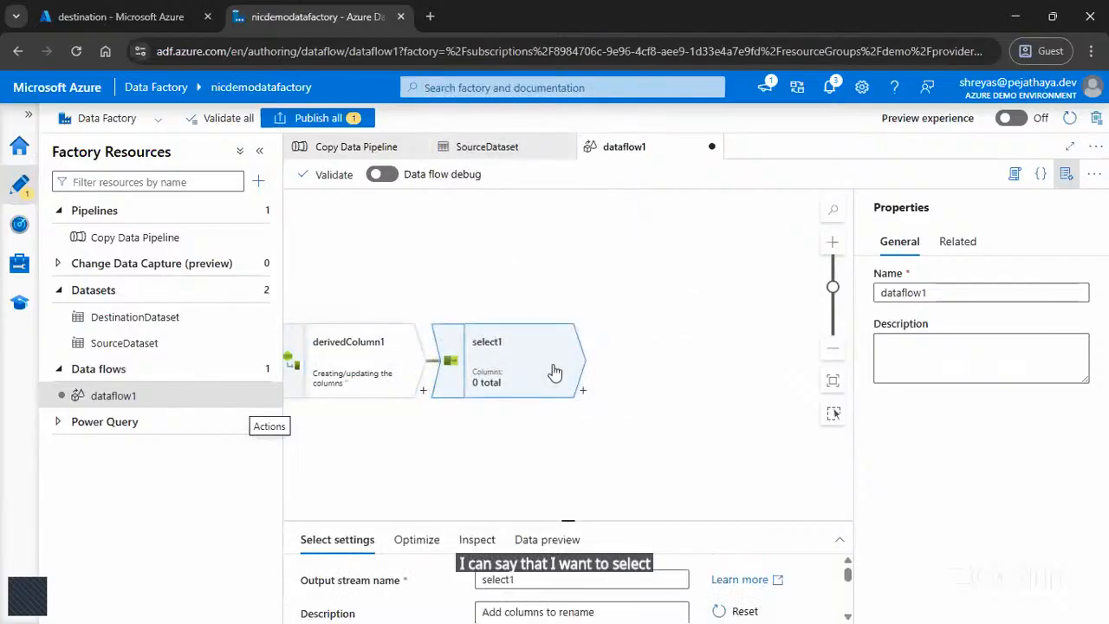
Step: Add a Sink after select1 to finish the data flow's transformation chain
{"action": "left_click", "coordinate": [583, 391]}
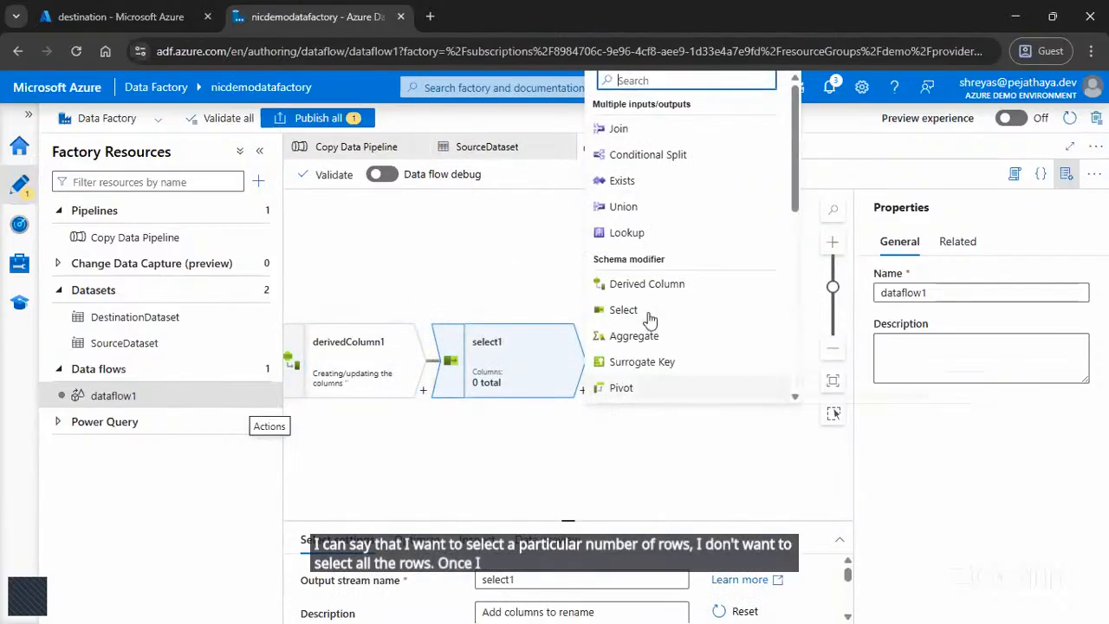
{"action": "scroll", "coordinate": [649, 319], "scroll_direction": "down", "scroll_amount": 5}
{"action": "left_click", "coordinate": [639, 390]}
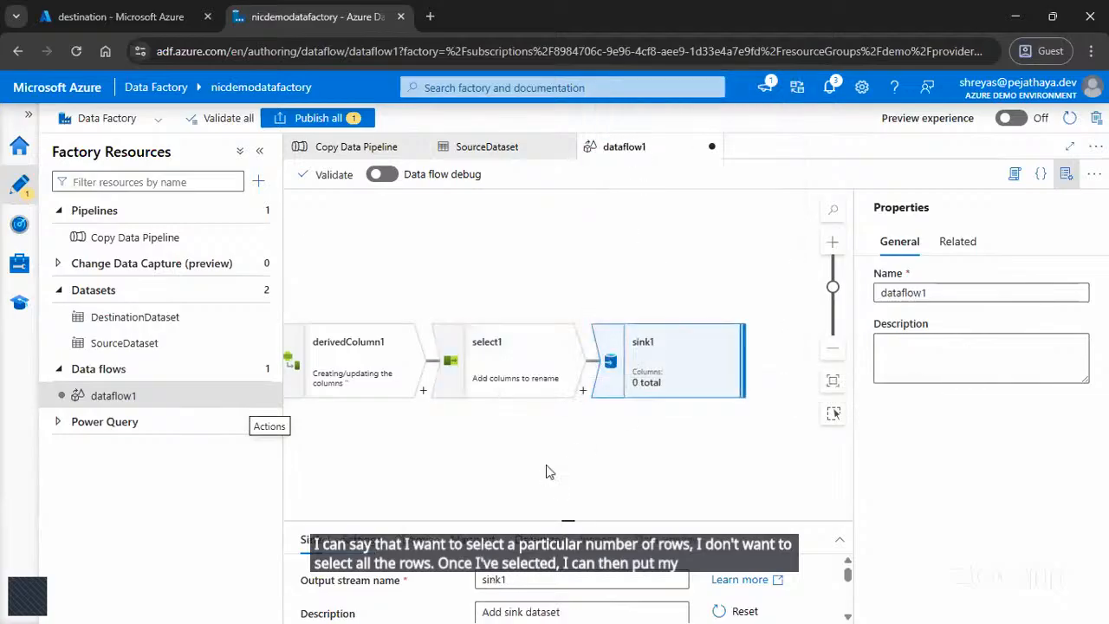
{"action": "left_click", "coordinate": [643, 414]}
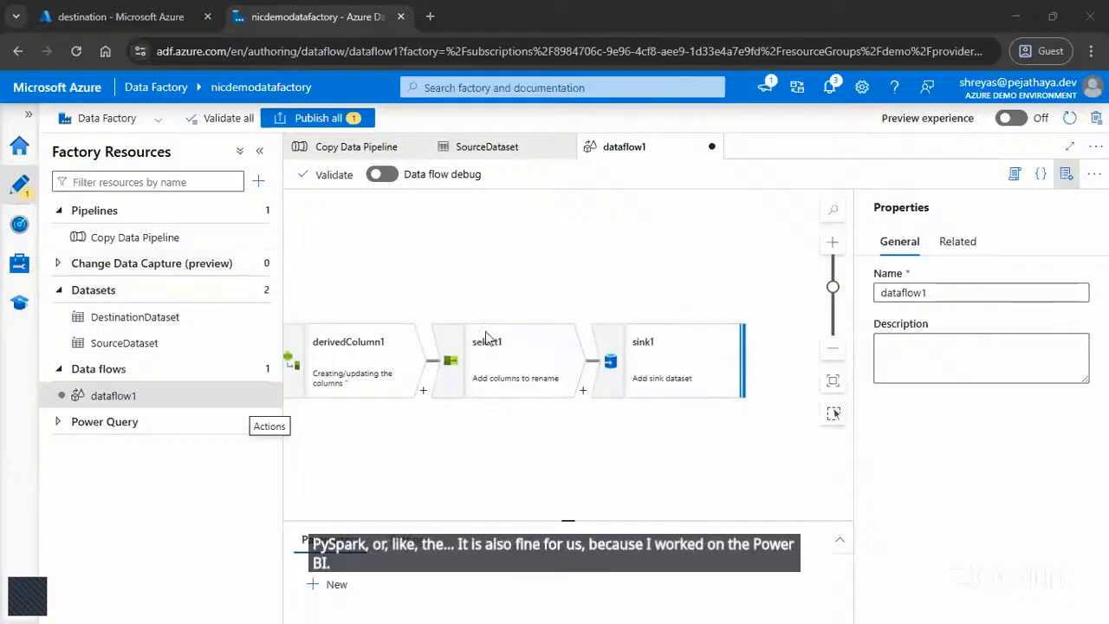
Step: Look back over the data flow's sources and browse the Databricks, Synapse and General activities available in Copy Data Pipeline
{"action": "left_click_drag", "start_coordinate": [416, 468], "coordinate": [732, 460]}
{"action": "left_click_drag", "start_coordinate": [661, 467], "coordinate": [810, 447]}
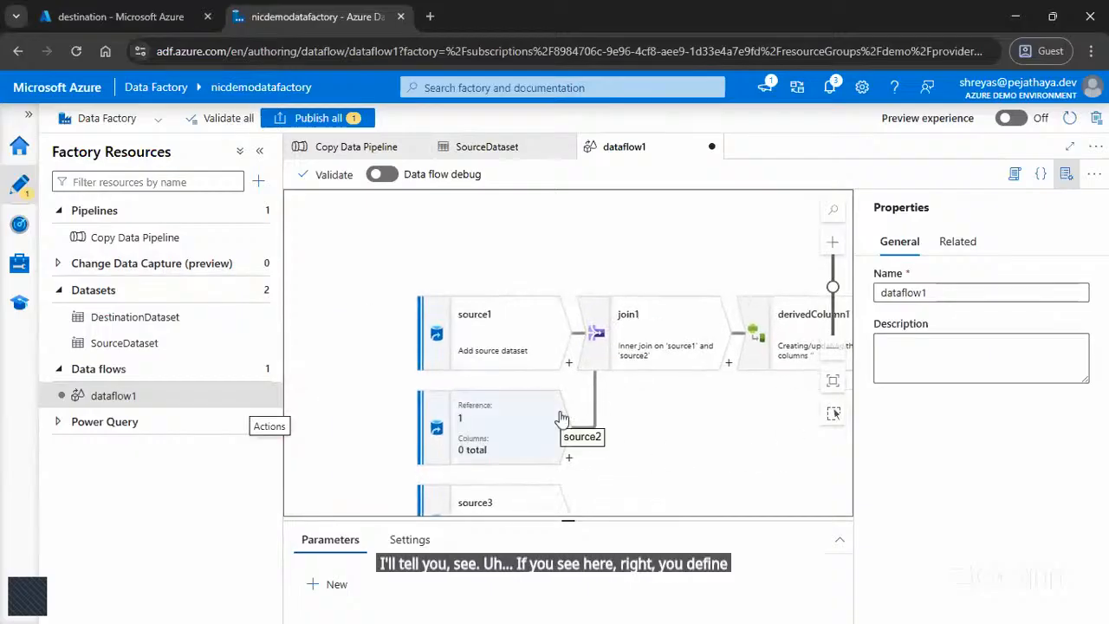
{"action": "left_click_drag", "start_coordinate": [337, 302], "coordinate": [298, 236]}
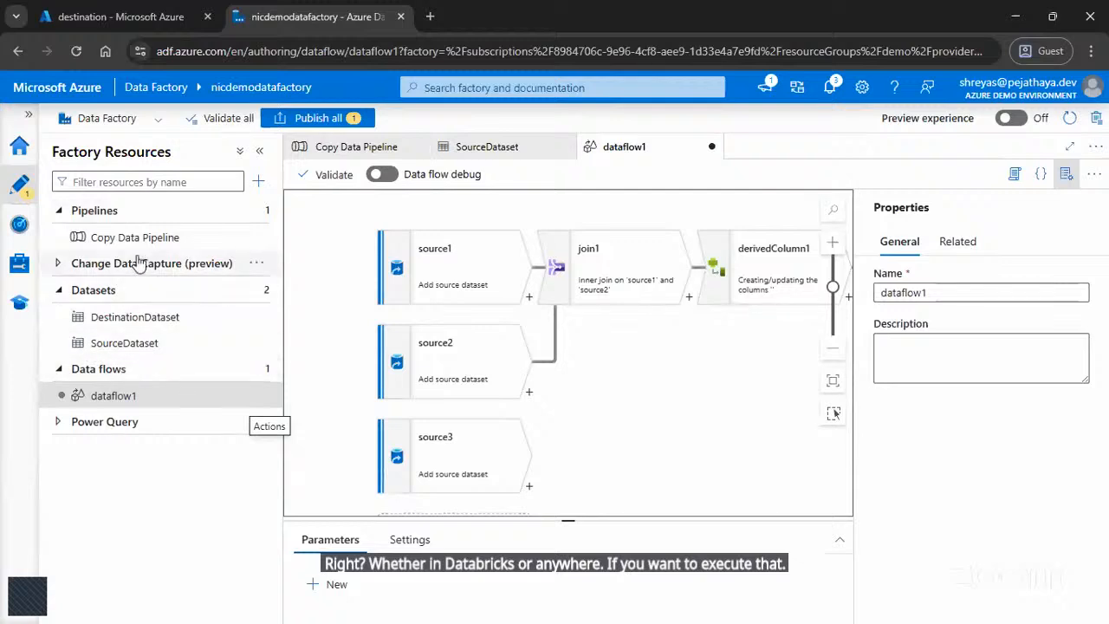
{"action": "left_click", "coordinate": [137, 243]}
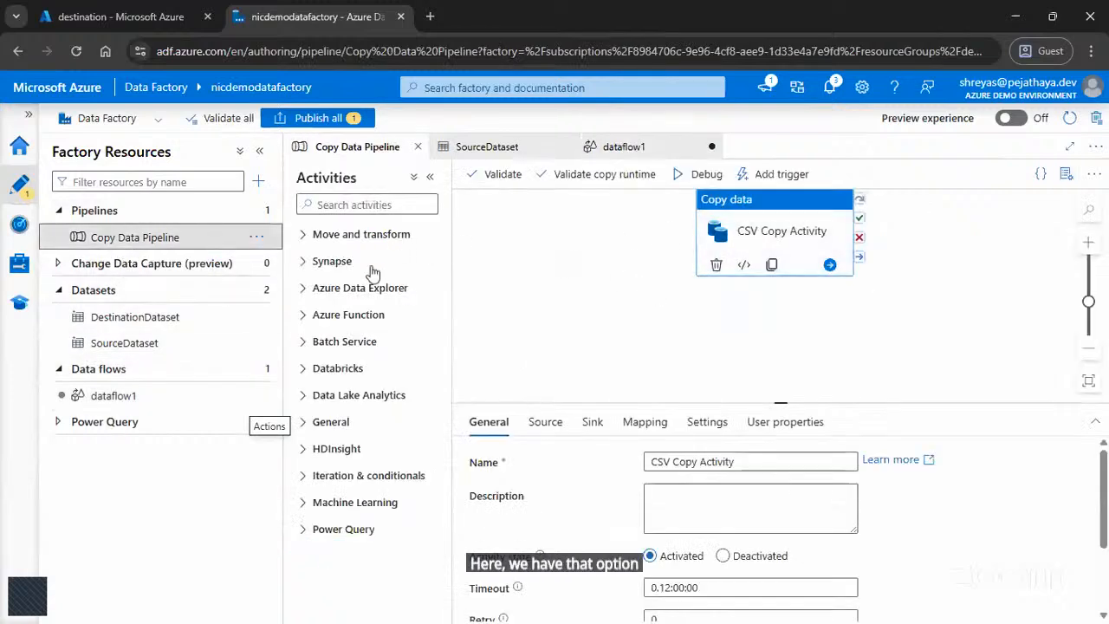
{"action": "left_click", "coordinate": [348, 369]}
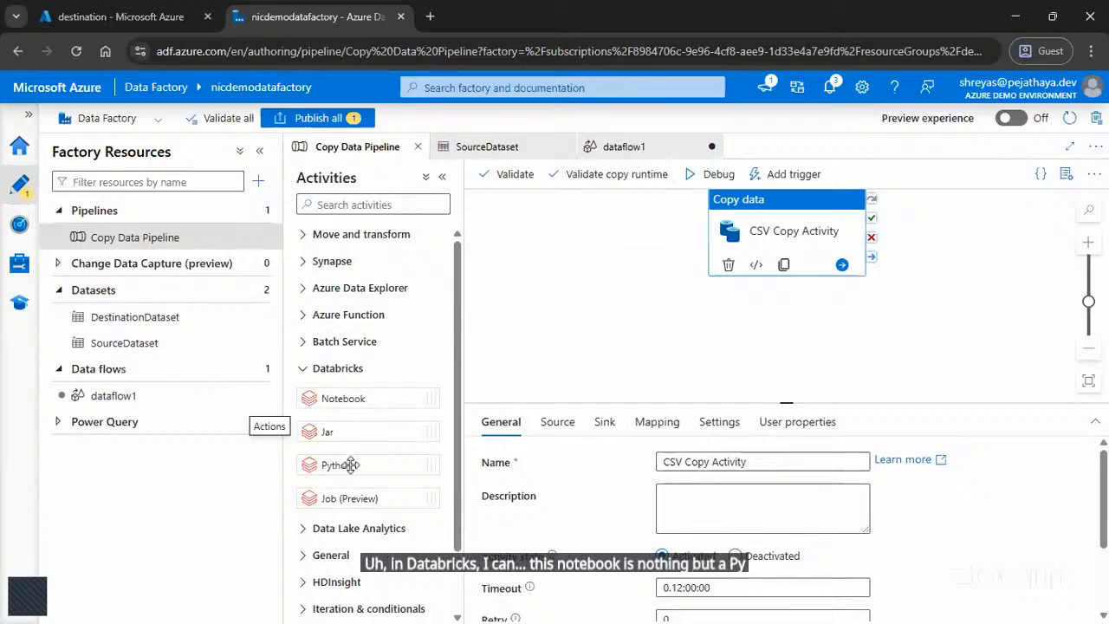
{"action": "left_click", "coordinate": [332, 263]}
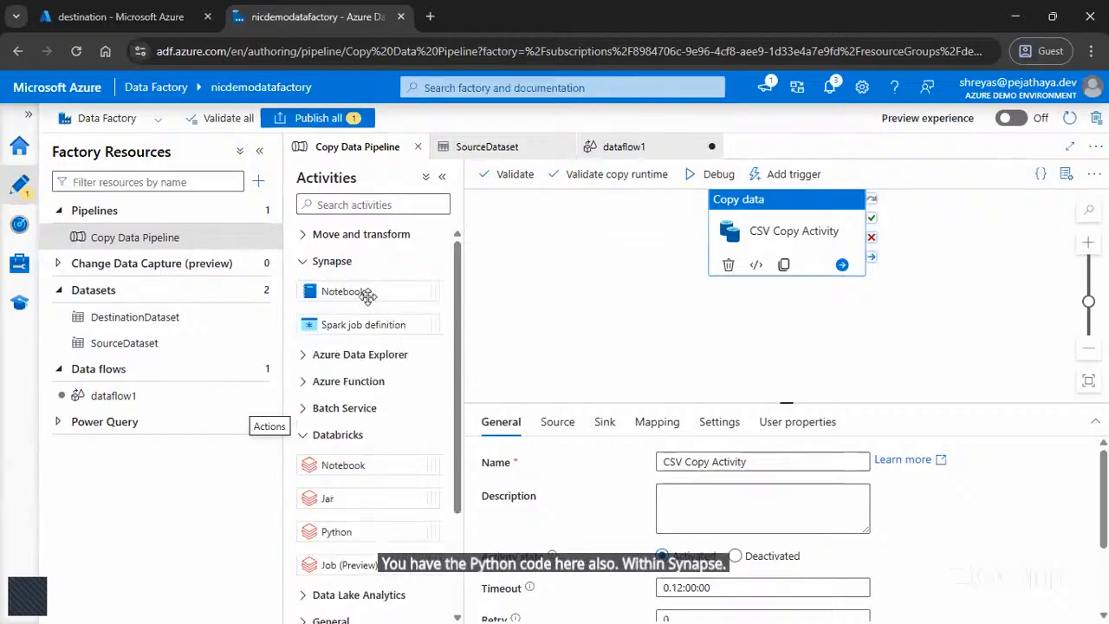
{"action": "scroll", "coordinate": [338, 487], "scroll_direction": "down", "scroll_amount": 2}
{"action": "left_click", "coordinate": [338, 481]}
{"action": "scroll", "coordinate": [338, 407], "scroll_direction": "down", "scroll_amount": 5}
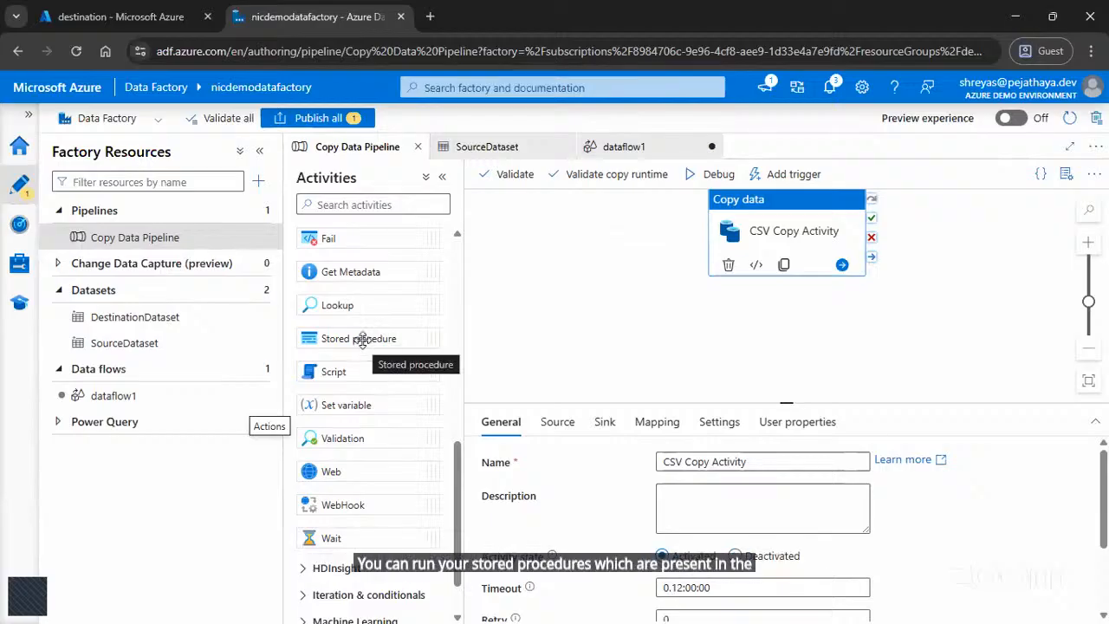
Step: Try out a Stored procedure activity in Copy Data Pipeline by inspecting its settings, and delete the activity
{"action": "left_click_drag", "start_coordinate": [363, 339], "coordinate": [567, 314]}
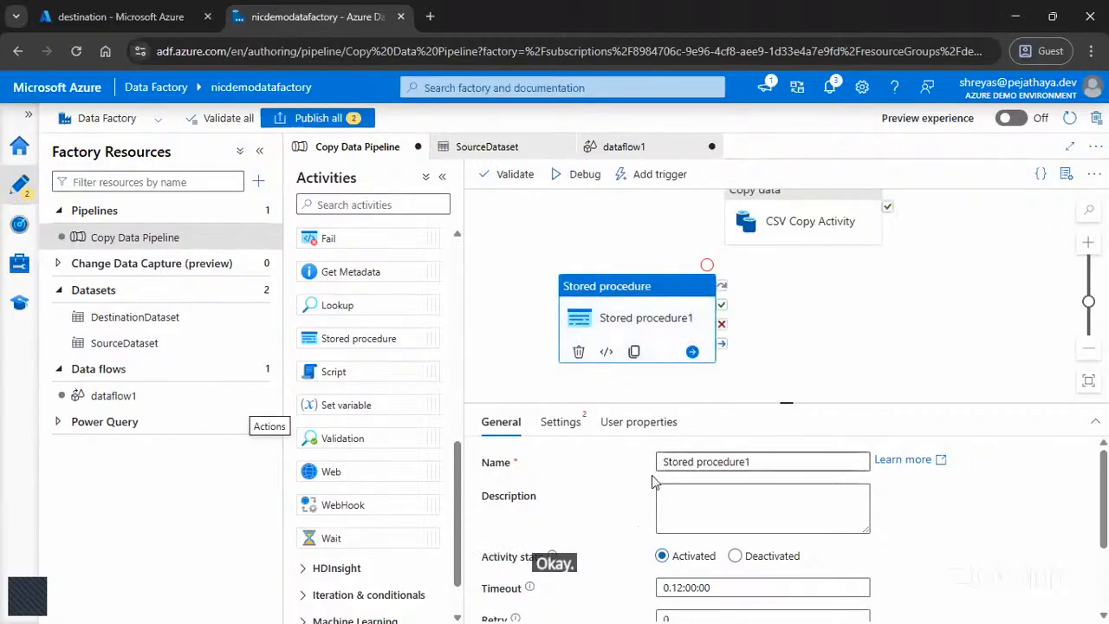
{"action": "left_click", "coordinate": [560, 422]}
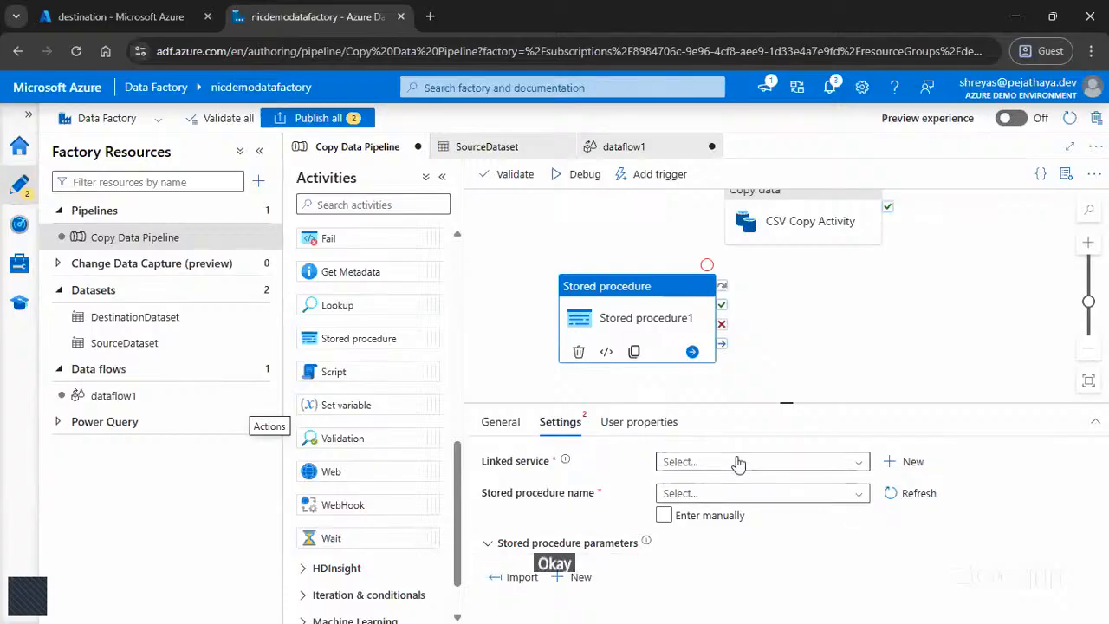
{"action": "left_click", "coordinate": [579, 351]}
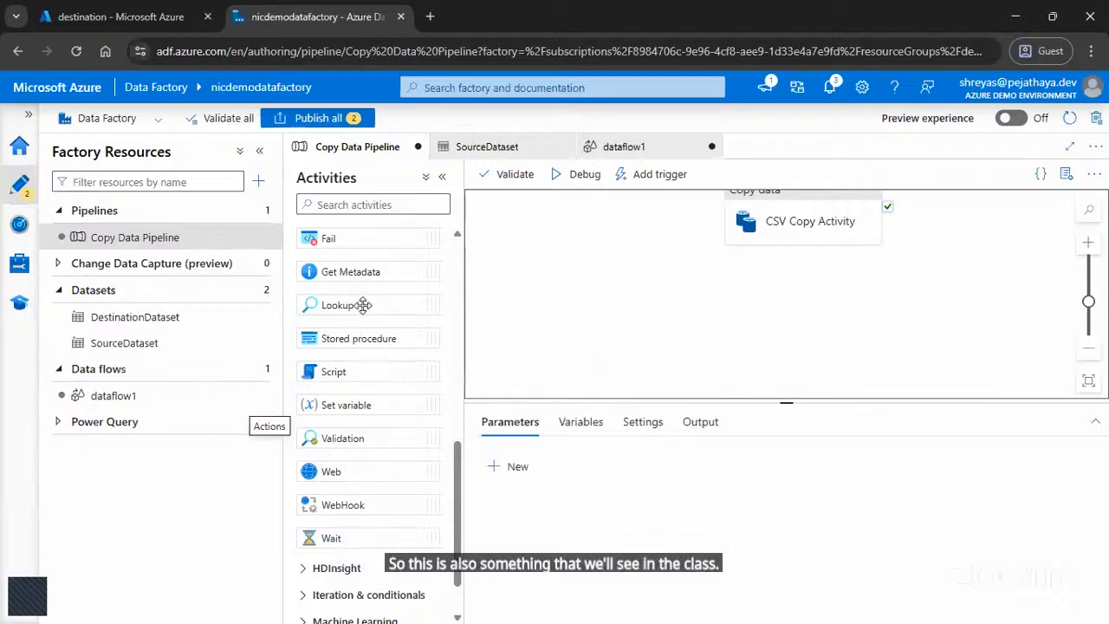